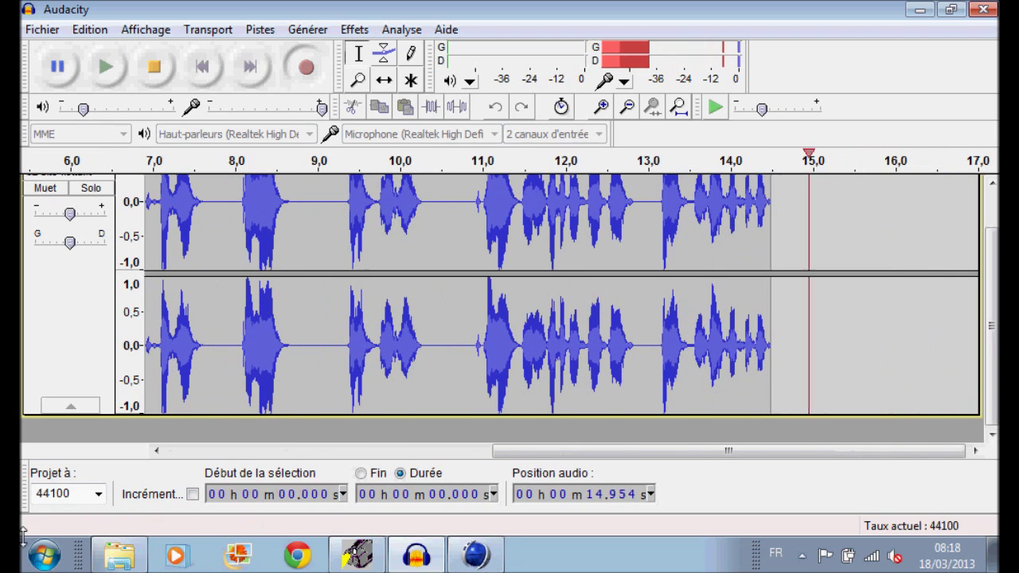
# Switch to CINEMA 4D and add a MoGraph text object (Mo Texte) to the empty scene
pyautogui.click(475, 560)
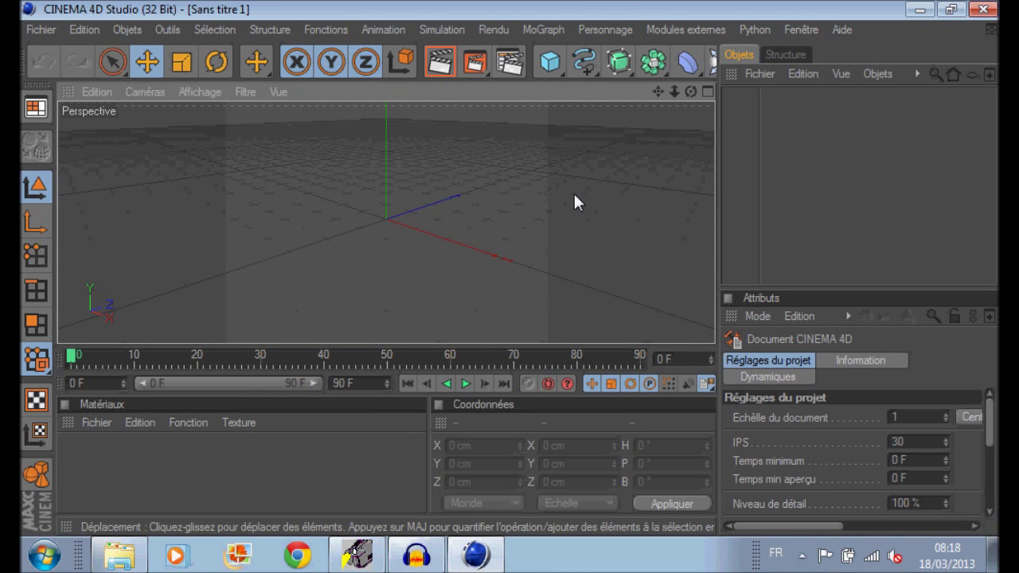
pyautogui.click(545, 31)
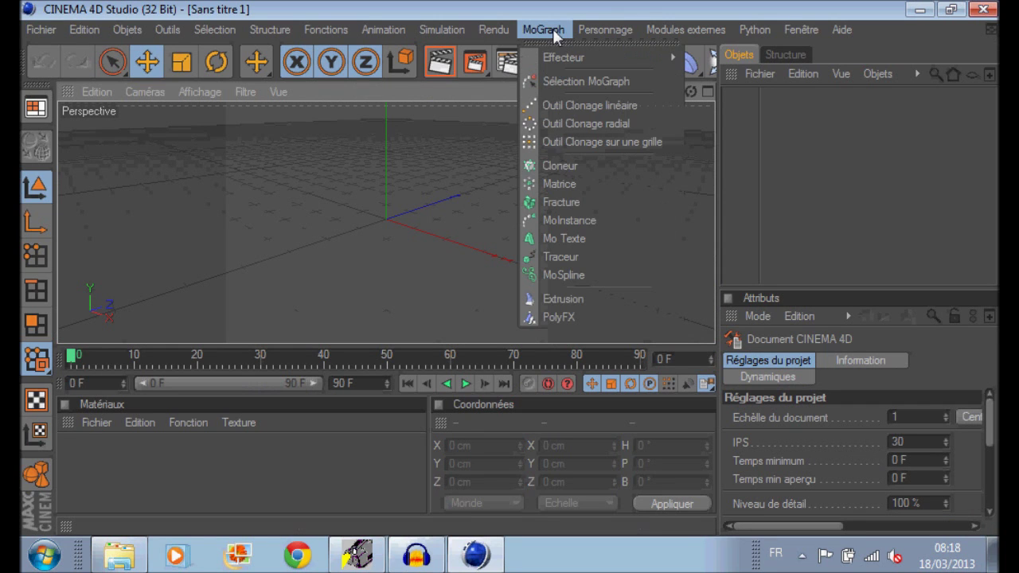
pyautogui.click(558, 239)
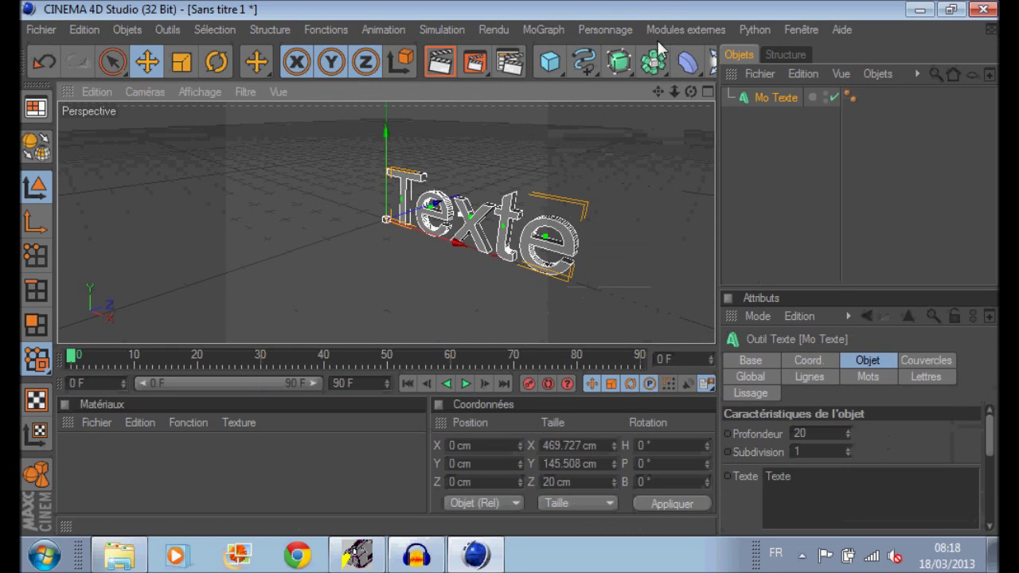
pyautogui.moveTo(695, 91); pyautogui.dragTo(760, 60)
pyautogui.moveTo(661, 91); pyautogui.dragTo(589, 100)
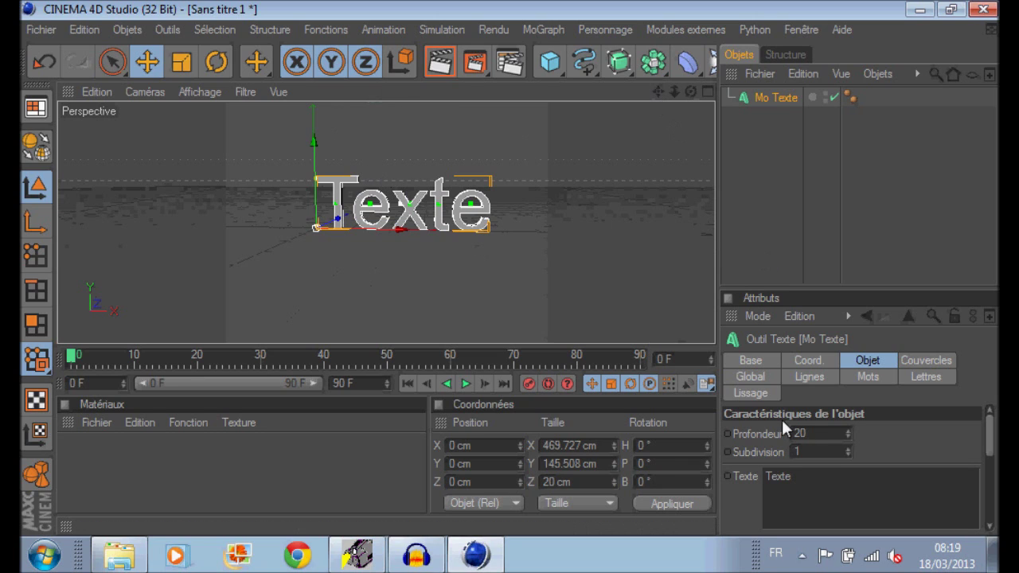
# Replace the text object's default wording with "lekingdu31"
pyautogui.moveTo(817, 476); pyautogui.dragTo(766, 476)
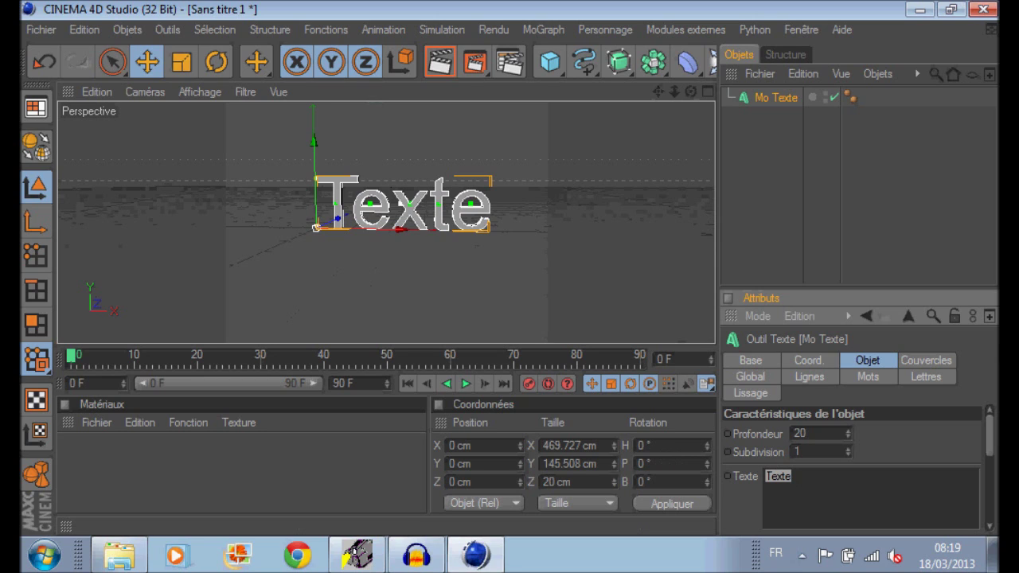
pyautogui.write('lek')
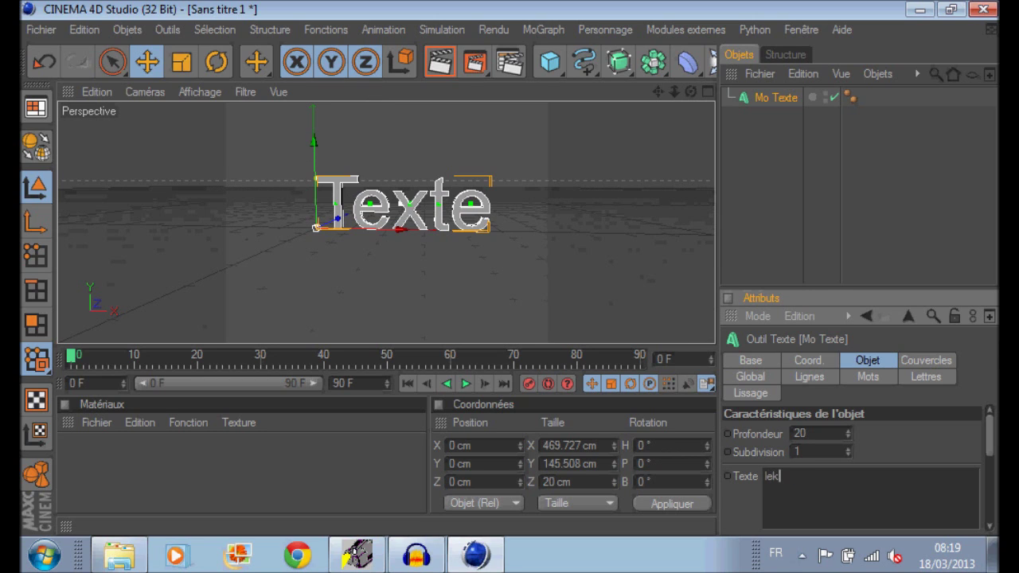
pyautogui.write('ingdu31')
pyautogui.click(879, 439)
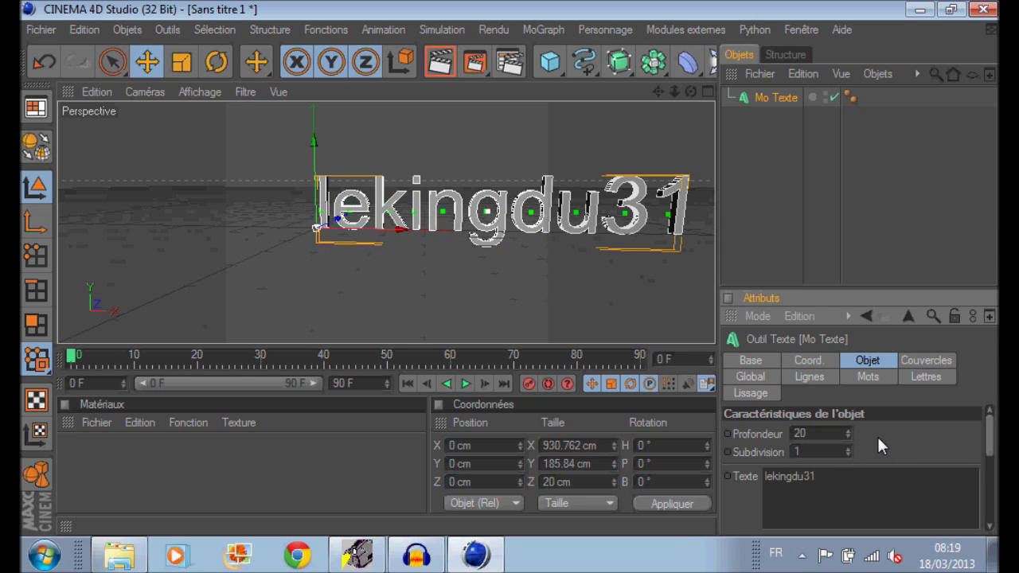
# Set the text object's extrusion depth (Profondeur) to 80
pyautogui.click(849, 433)
pyautogui.click(849, 434)
pyautogui.click(849, 434)
pyautogui.click(849, 433)
pyautogui.click(849, 433)
pyautogui.click(849, 433)
pyautogui.click(849, 433)
pyautogui.click(849, 433)
pyautogui.click(848, 433)
pyautogui.click(849, 433)
pyautogui.click(849, 433)
pyautogui.click(849, 433)
pyautogui.click(849, 433)
pyautogui.click(849, 433)
pyautogui.click(849, 433)
pyautogui.click(849, 433)
pyautogui.click(849, 434)
pyautogui.click(849, 433)
pyautogui.click(849, 433)
pyautogui.click(849, 433)
pyautogui.click(849, 434)
pyautogui.click(849, 433)
pyautogui.click(848, 433)
pyautogui.click(849, 433)
pyautogui.click(849, 433)
pyautogui.click(849, 433)
pyautogui.click(849, 434)
pyautogui.click(849, 433)
pyautogui.click(849, 433)
pyautogui.click(849, 433)
pyautogui.click(849, 433)
pyautogui.click(849, 433)
pyautogui.click(849, 434)
pyautogui.click(849, 434)
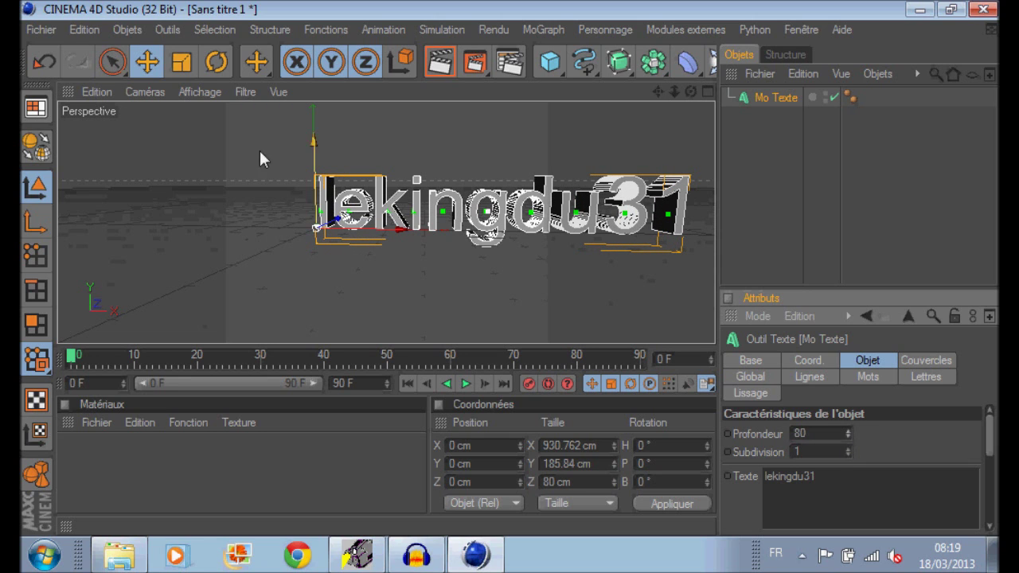
# Move the text along X to about -316 cm and render the active view as a preview
pyautogui.moveTo(376, 233); pyautogui.dragTo(268, 233)
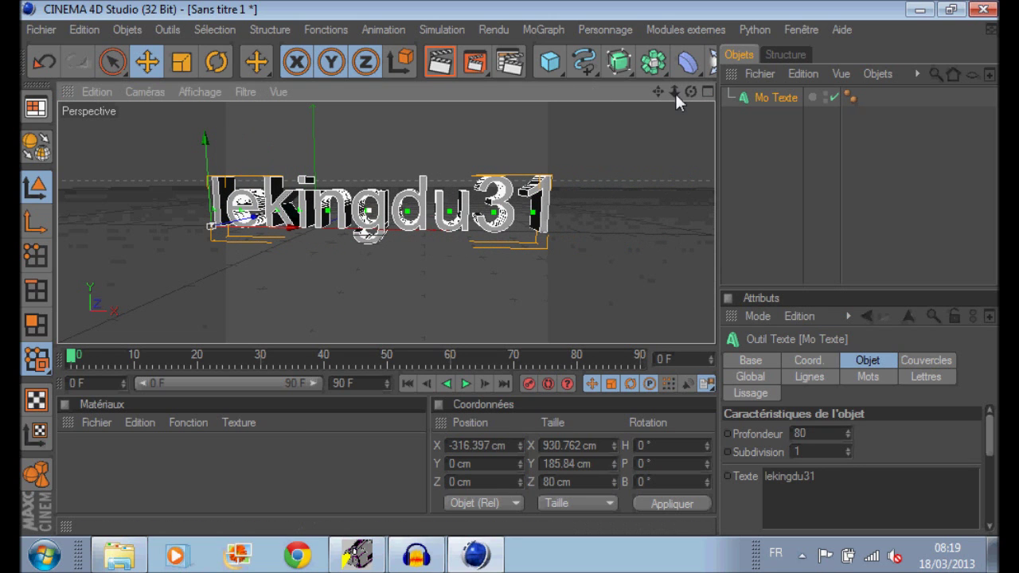
pyautogui.scroll(-1, 310, 219)
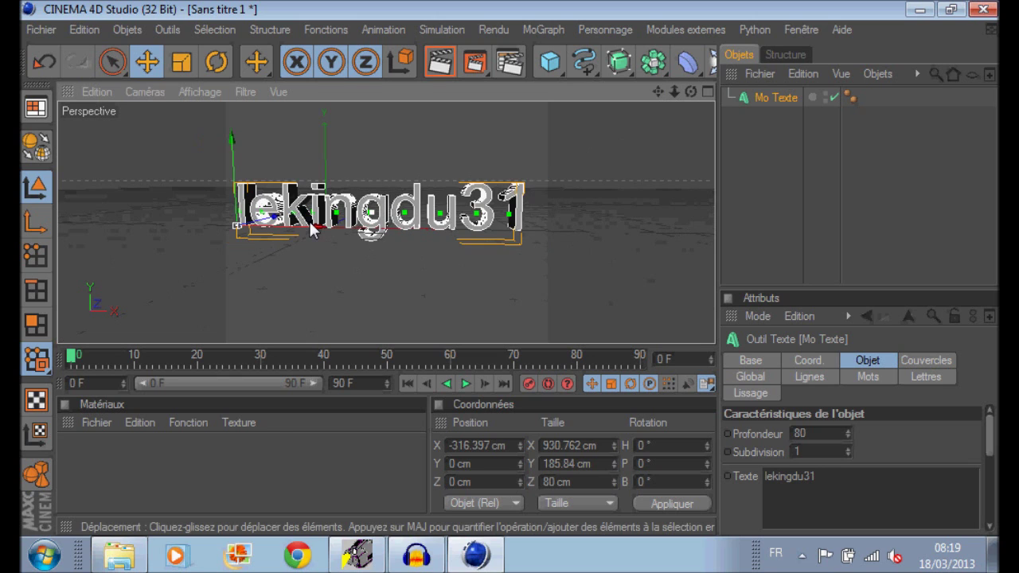
pyautogui.moveTo(691, 92); pyautogui.dragTo(704, 86)
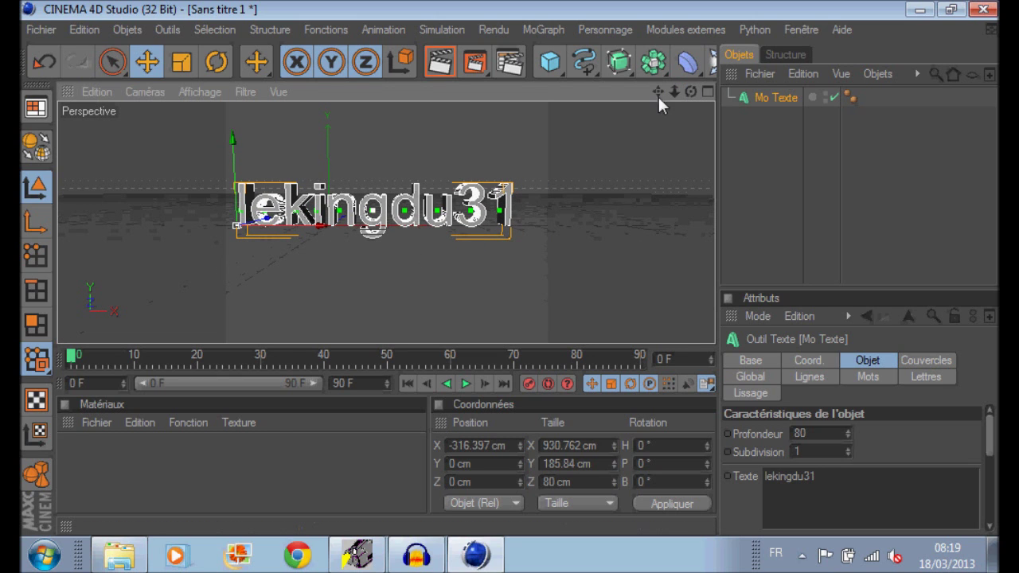
pyautogui.click(443, 63)
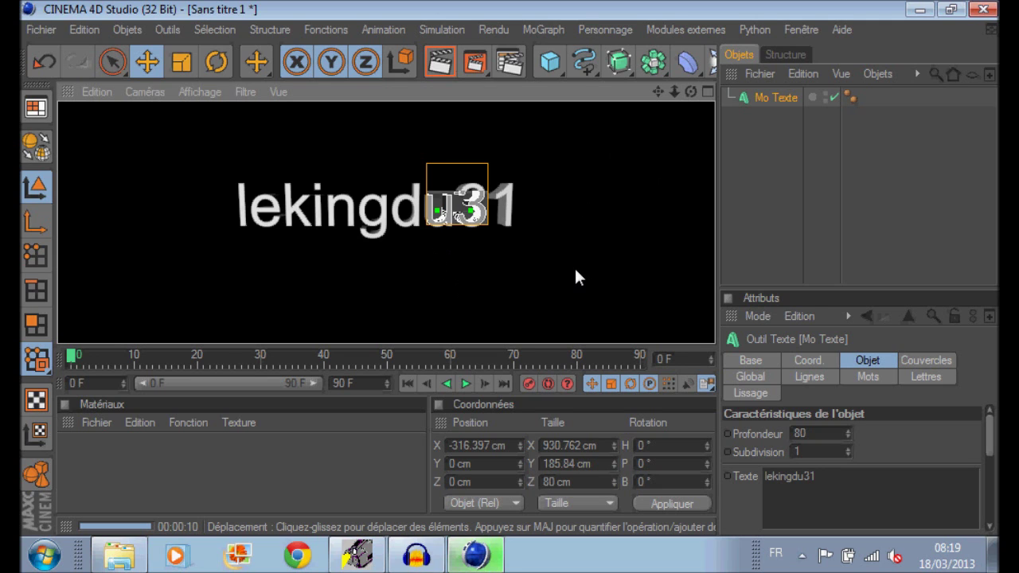
pyautogui.click(733, 224)
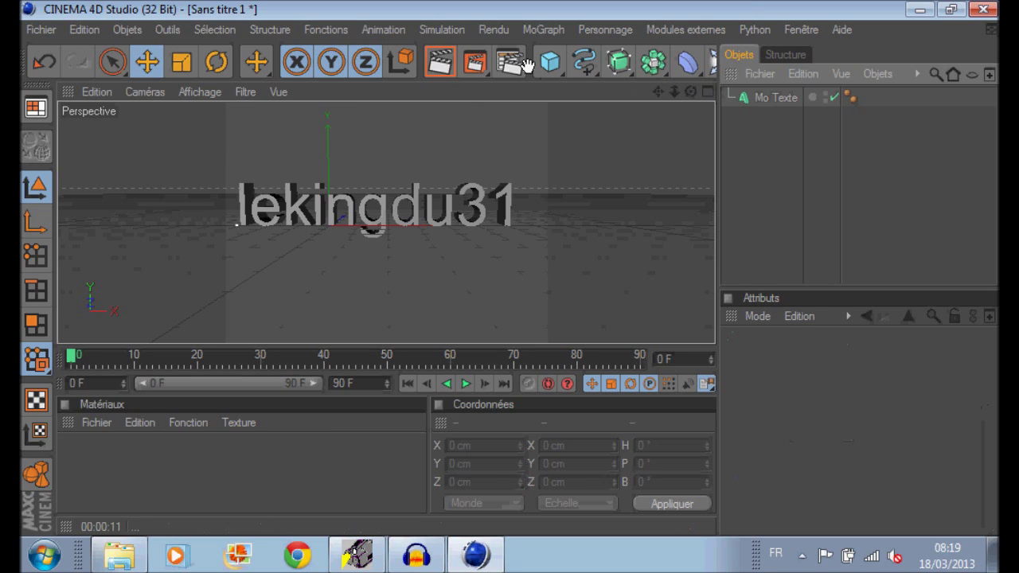
# Add a floor object (Sol) and lower it to about -45 cm on the Y axis
pyautogui.moveTo(528, 65); pyautogui.dragTo(442, 64, button='middle')
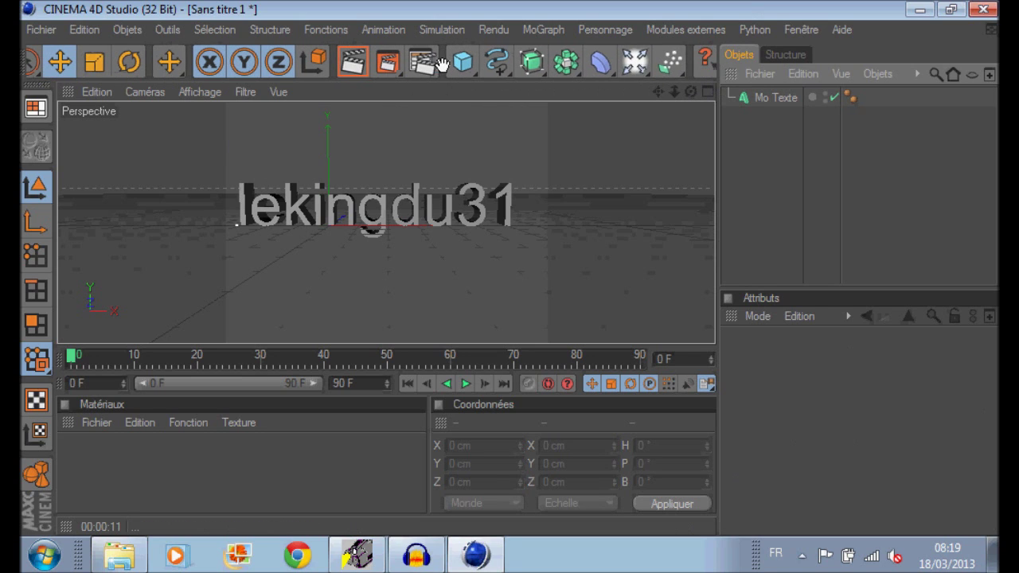
pyautogui.click(634, 65)
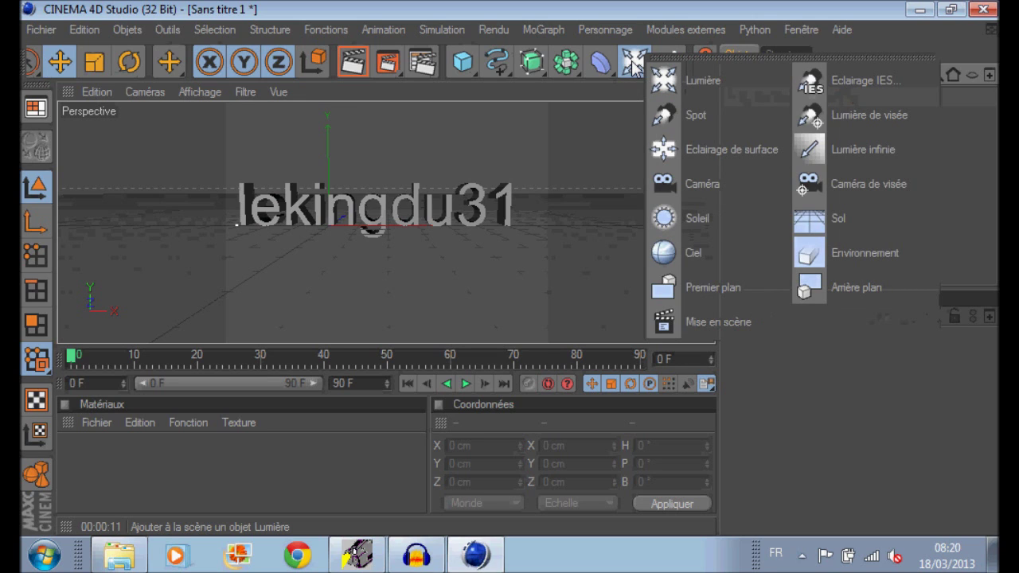
pyautogui.click(846, 228)
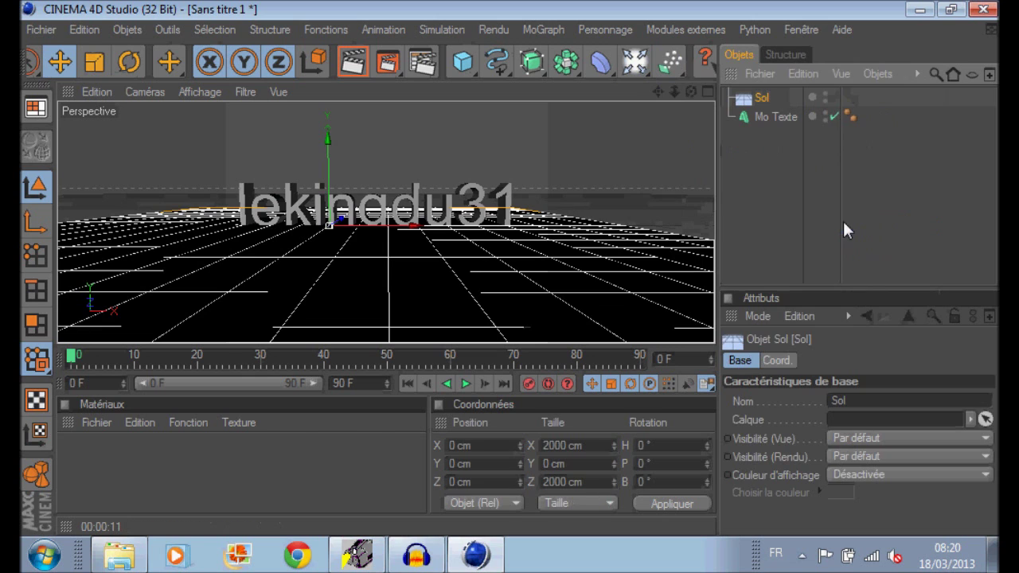
pyautogui.moveTo(332, 158); pyautogui.dragTo(332, 171)
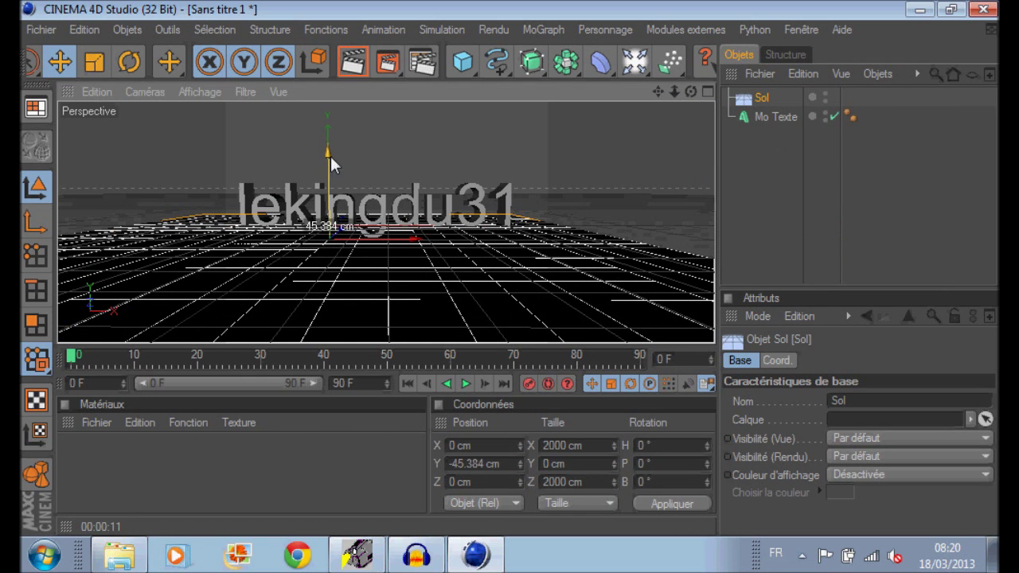
# Render the active view to preview the text together with the floor
pyautogui.click(355, 63)
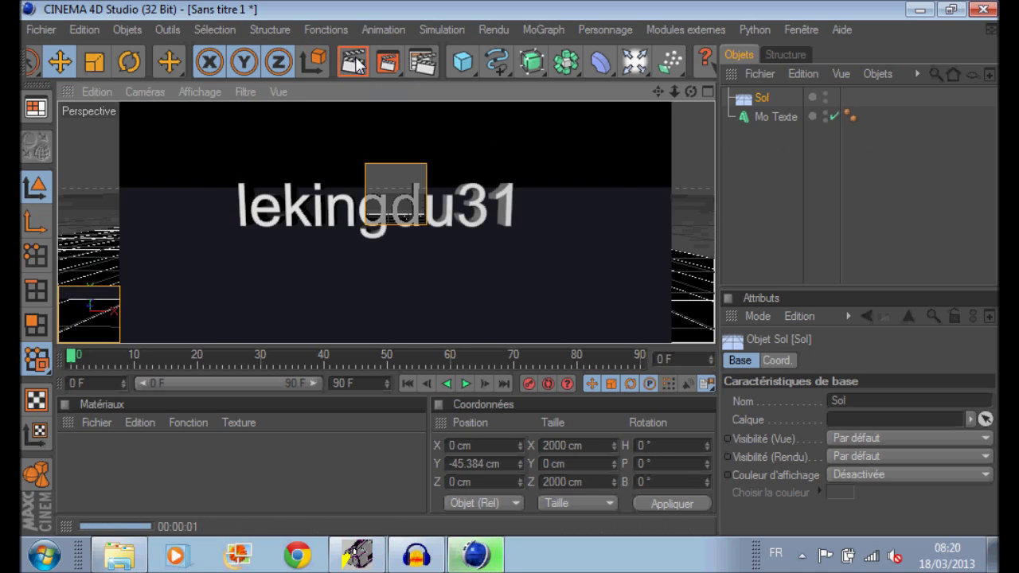
pyautogui.click(822, 197)
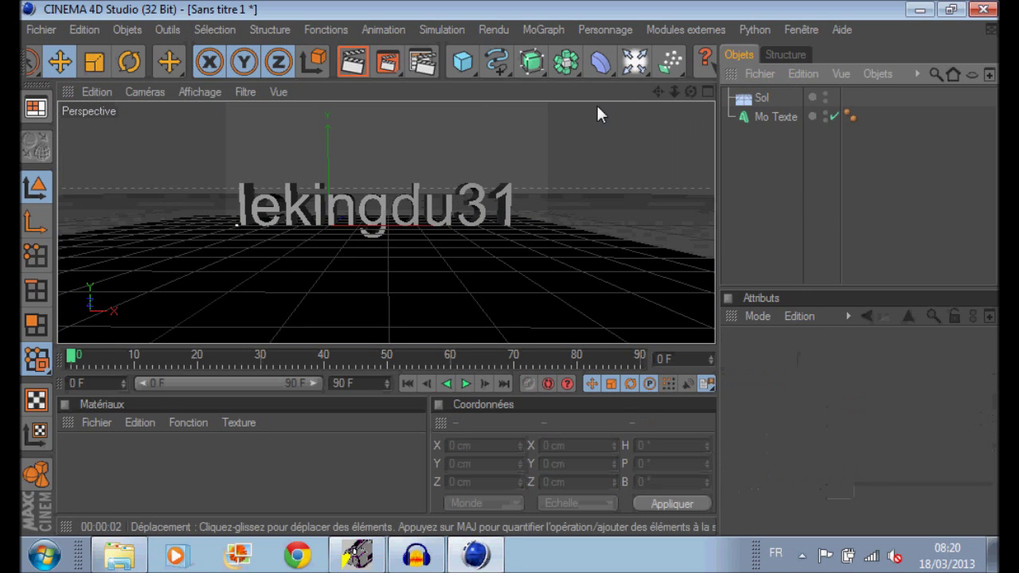
pyautogui.moveTo(660, 91); pyautogui.dragTo(695, 75)
pyautogui.scroll(-2, 472, 235)
pyautogui.scroll(1, 471, 236)
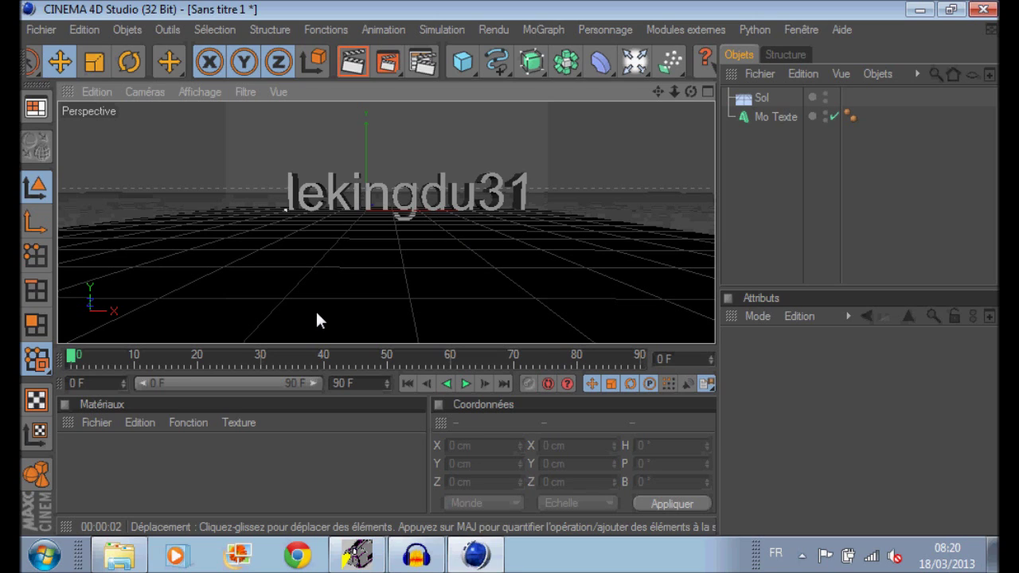
# Create a new material and set its colour to pure red (255, 0, 0)
pyautogui.doubleClick(228, 448)
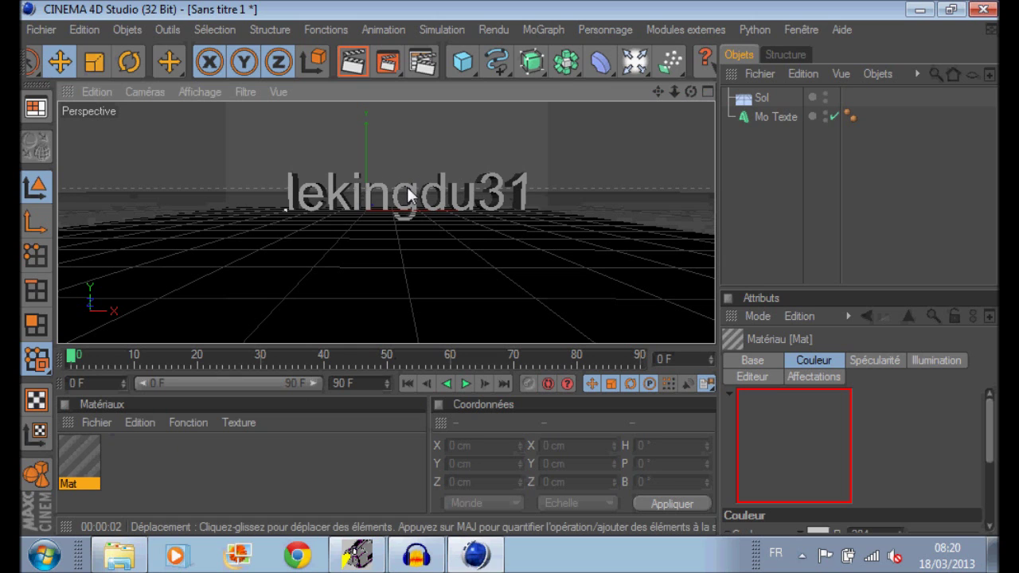
pyautogui.click(777, 117)
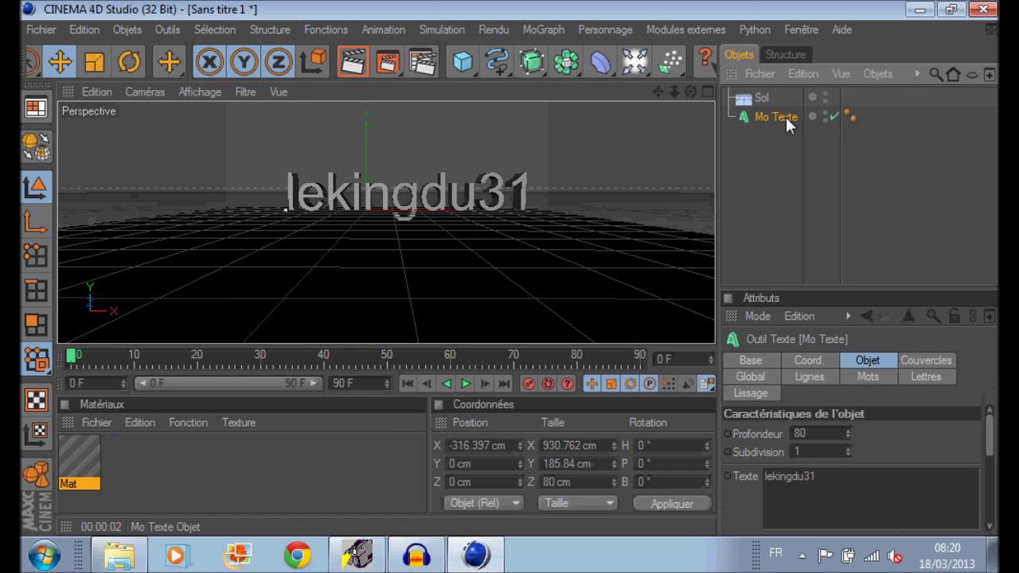
pyautogui.doubleClick(88, 462)
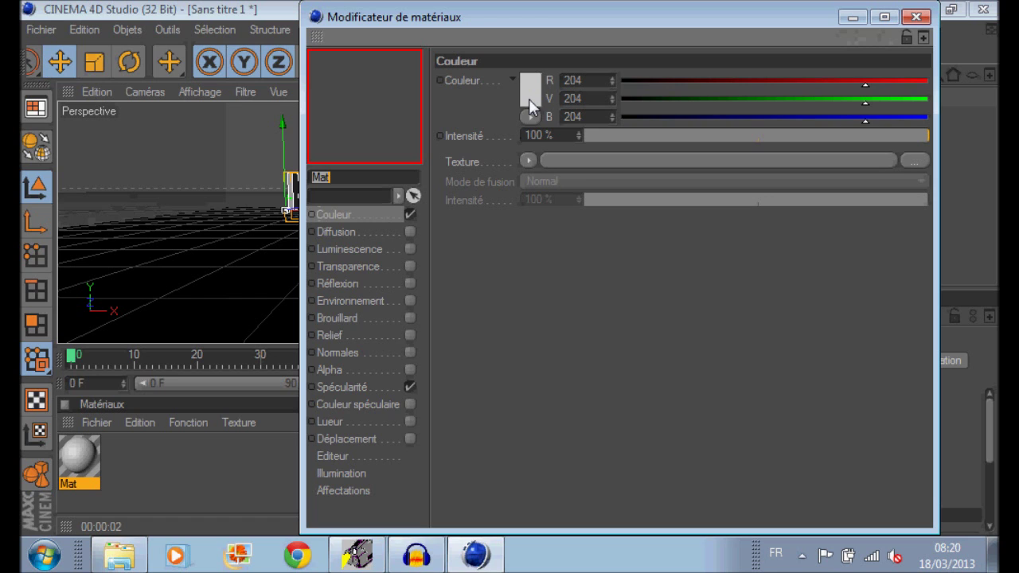
pyautogui.click(528, 99)
pyautogui.moveTo(469, 64)
pyautogui.mouseDown()
pyautogui.moveTo(443, 69)
pyautogui.moveTo(505, 92)
pyautogui.moveTo(478, 111)
pyautogui.moveTo(476, 102)
pyautogui.moveTo(586, 33)
pyautogui.mouseUp()
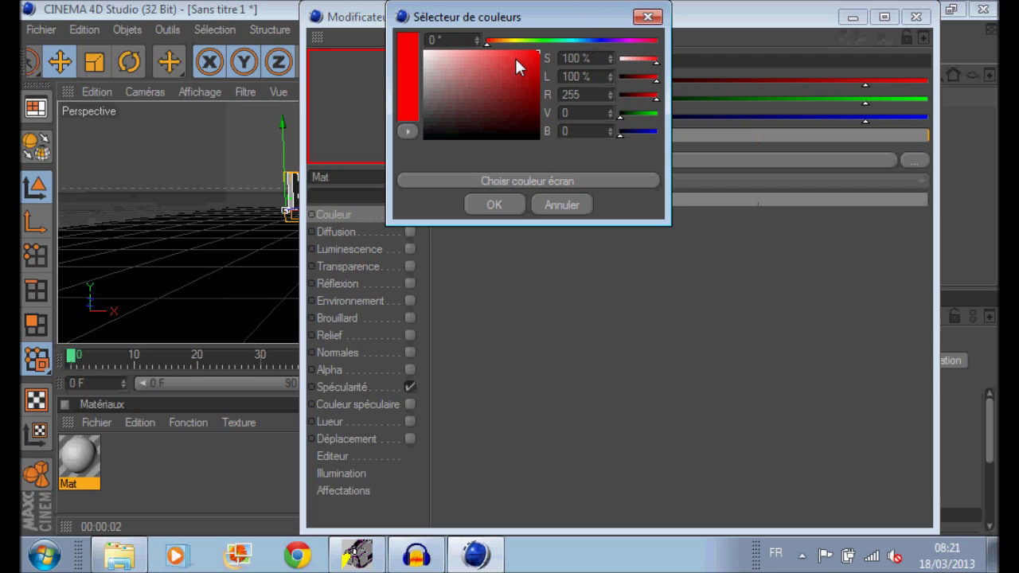
pyautogui.click(507, 205)
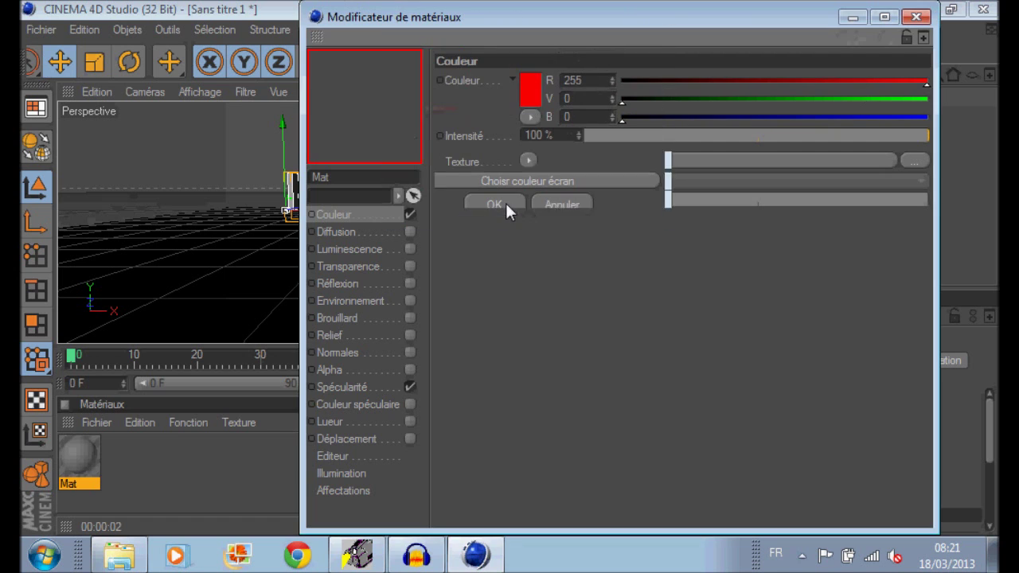
pyautogui.click(850, 19)
pyautogui.click(358, 555)
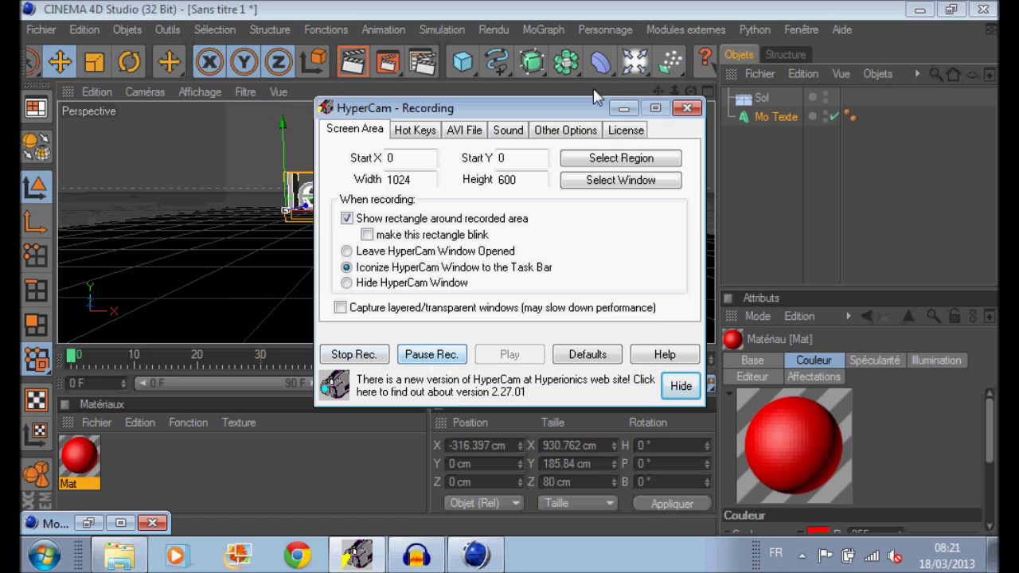
pyautogui.click(625, 108)
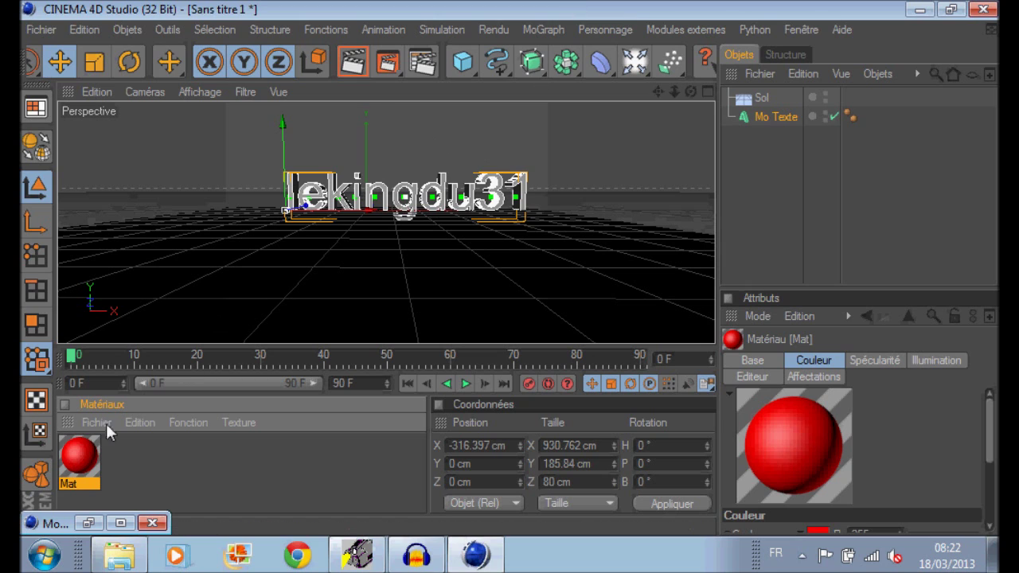
# Apply the red material to the Mo Texte object and render the active view as a preview
pyautogui.moveTo(80, 466); pyautogui.dragTo(376, 198)
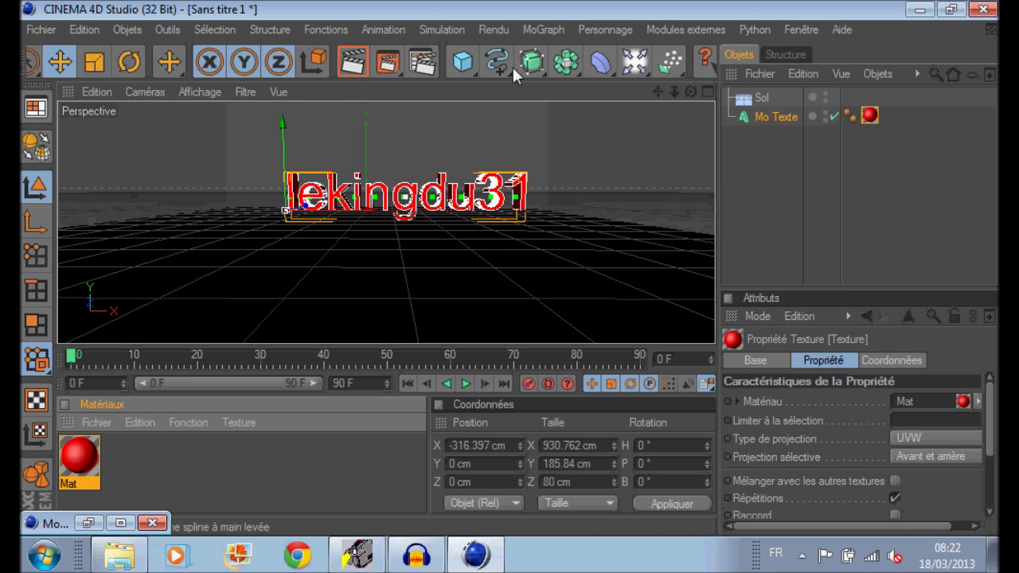
pyautogui.click(353, 61)
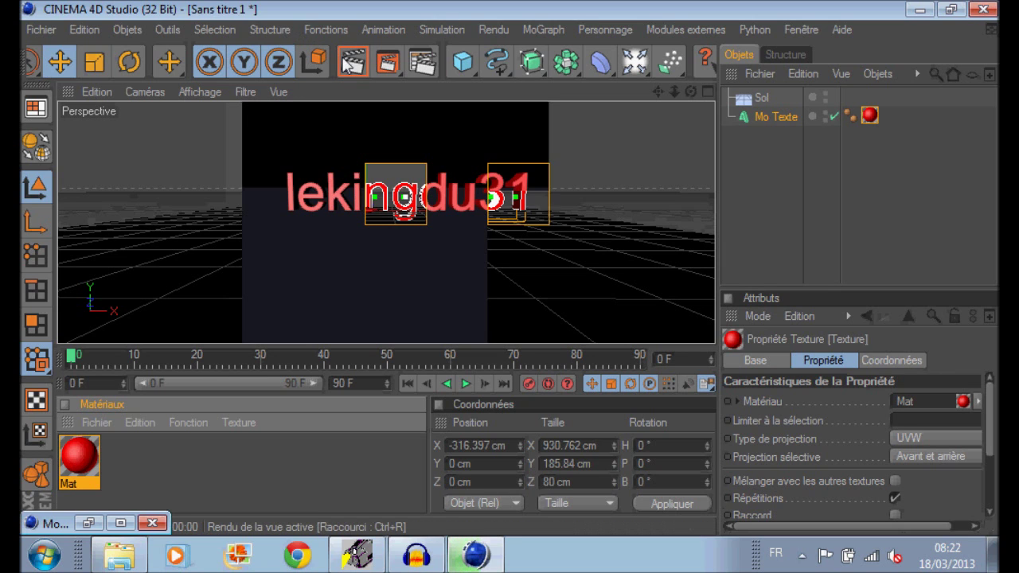
pyautogui.click(838, 189)
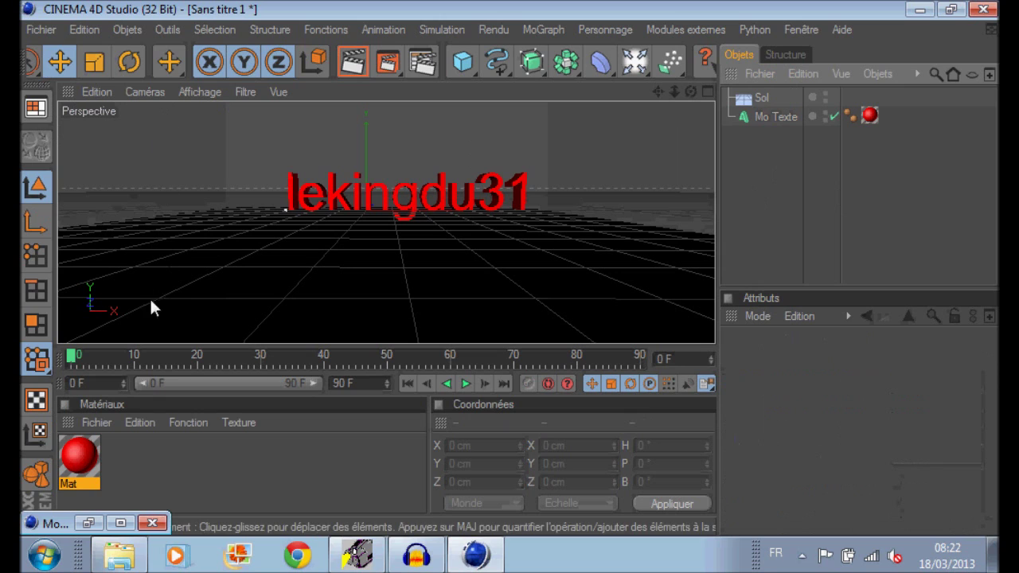
# Duplicate the floor object and set the copy's pitch (P) rotation to 90°
pyautogui.click(305, 261)
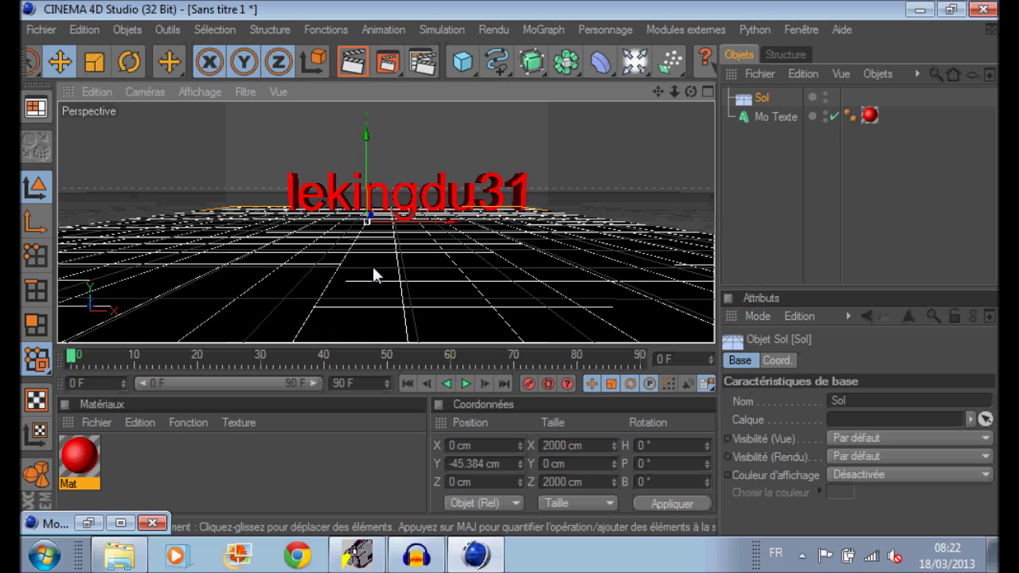
pyautogui.hotkey('ctrl', 'v')
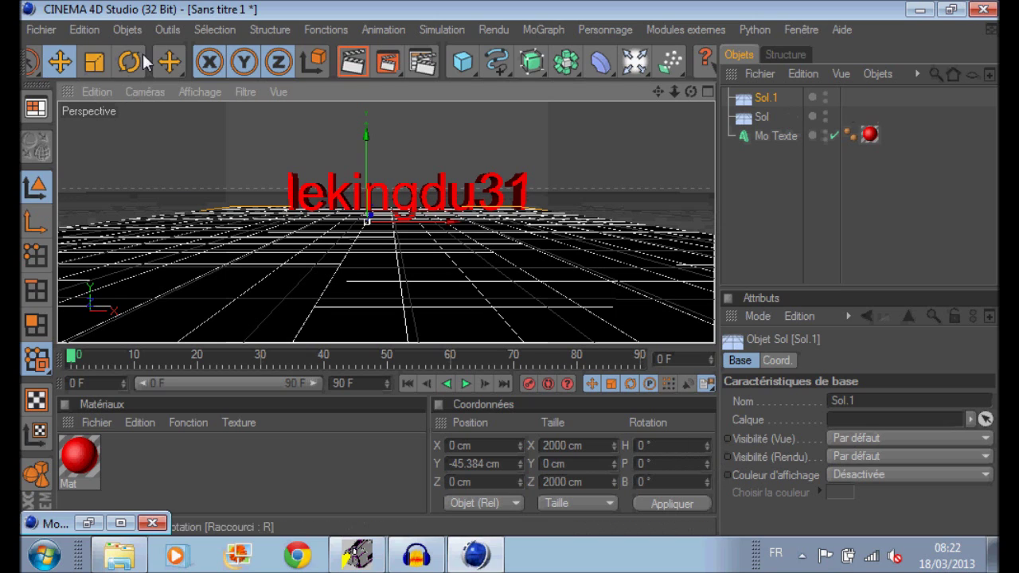
pyautogui.moveTo(706, 462); pyautogui.dragTo(705, 461)
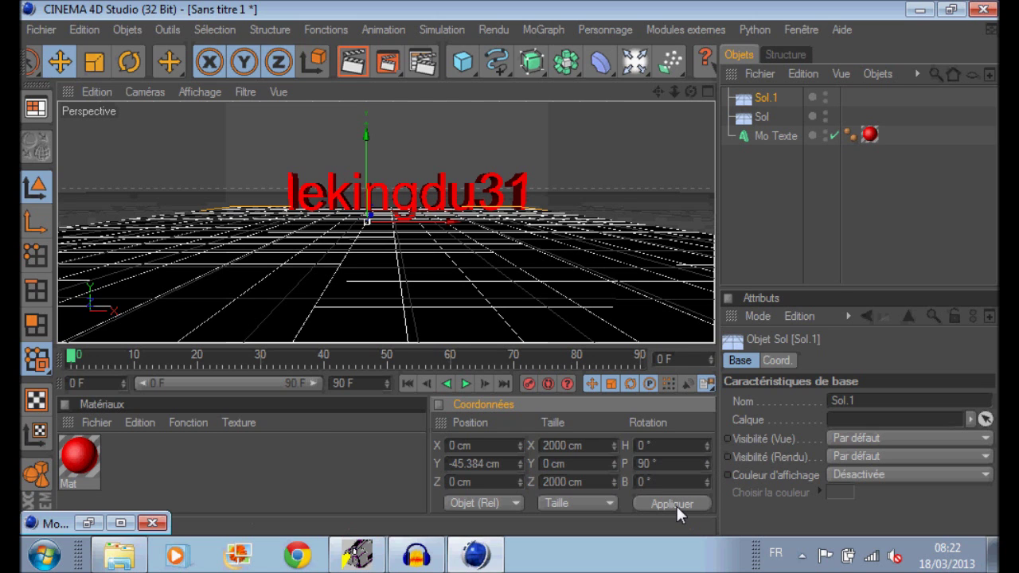
pyautogui.click(674, 504)
# Move the upright floor copy behind the text to about 187 cm on Z and render the active view
pyautogui.moveTo(366, 222); pyautogui.dragTo(366, 229)
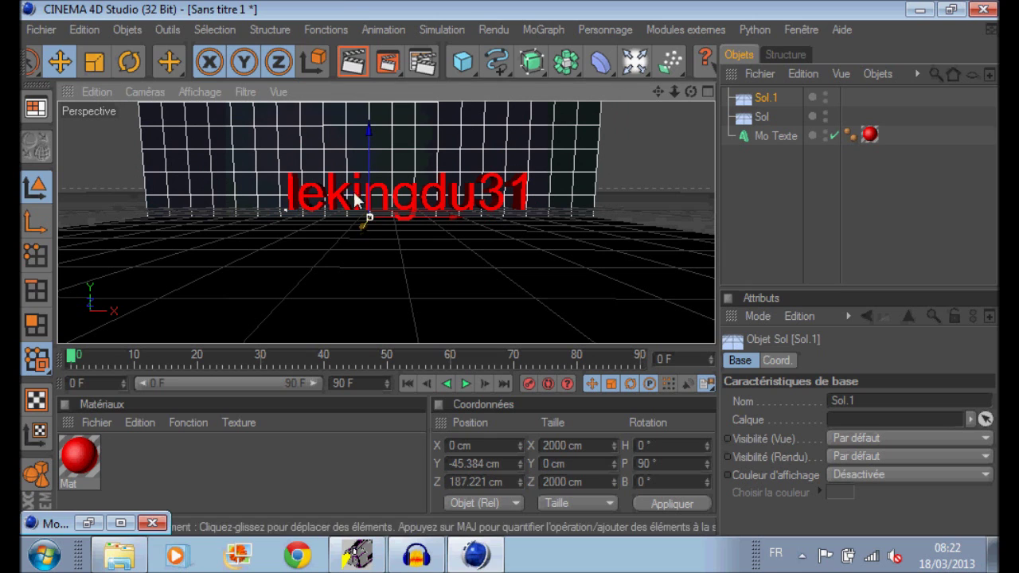
pyautogui.click(354, 63)
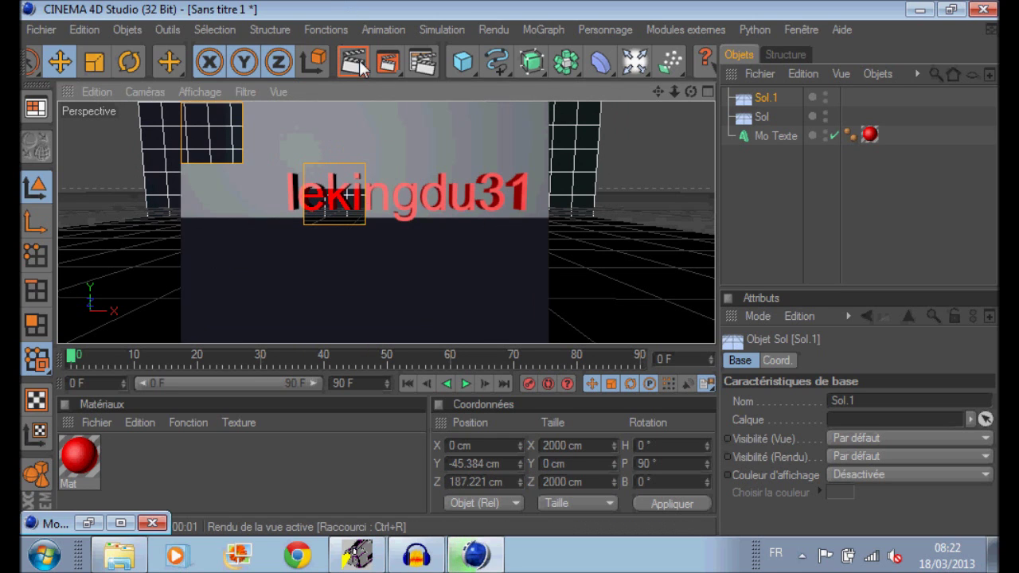
# Create a second new material and set its colour to a dark golden brown (148, 119, 24)
pyautogui.click(802, 254)
pyautogui.doubleClick(134, 466)
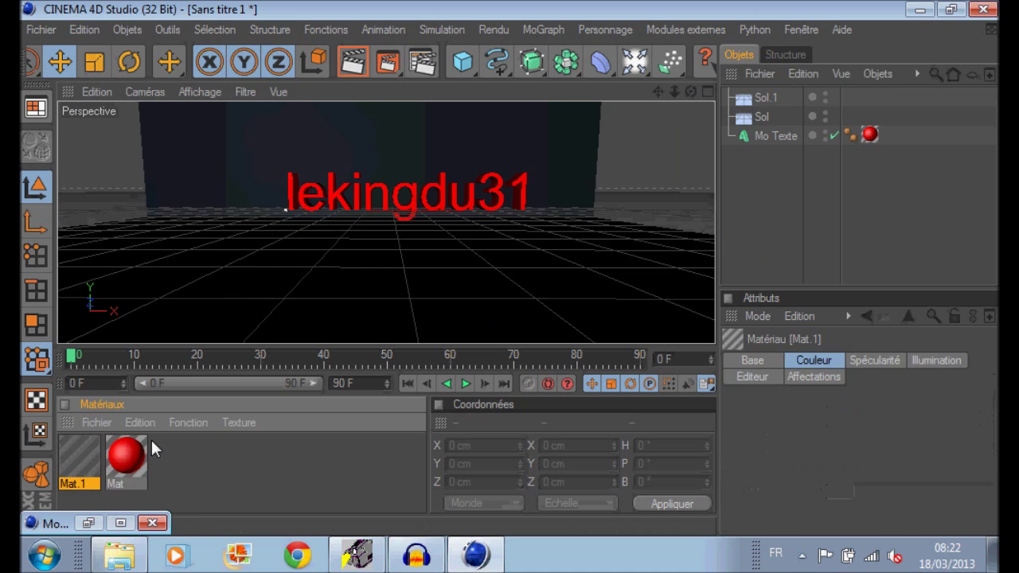
pyautogui.doubleClick(76, 456)
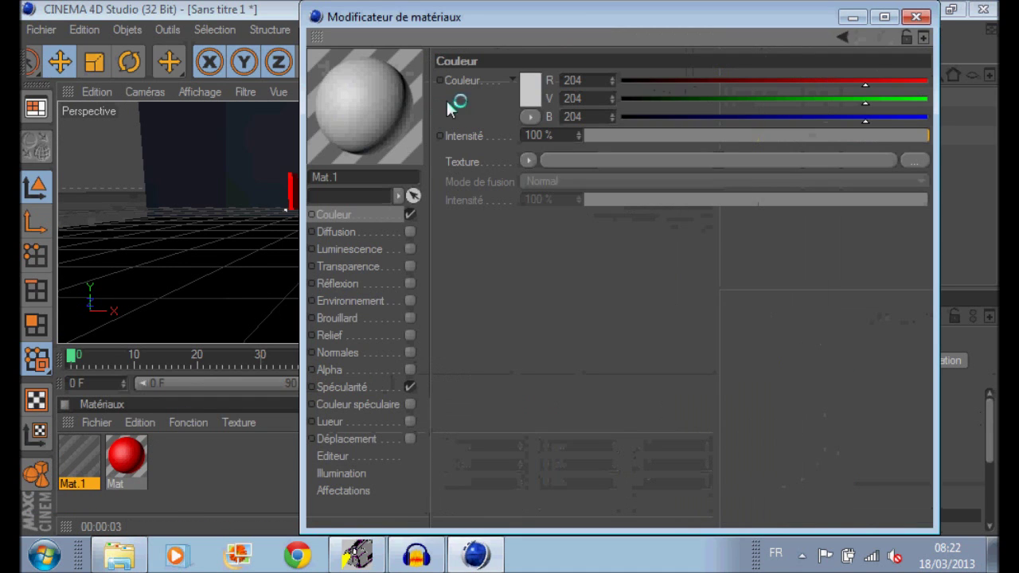
pyautogui.click(529, 90)
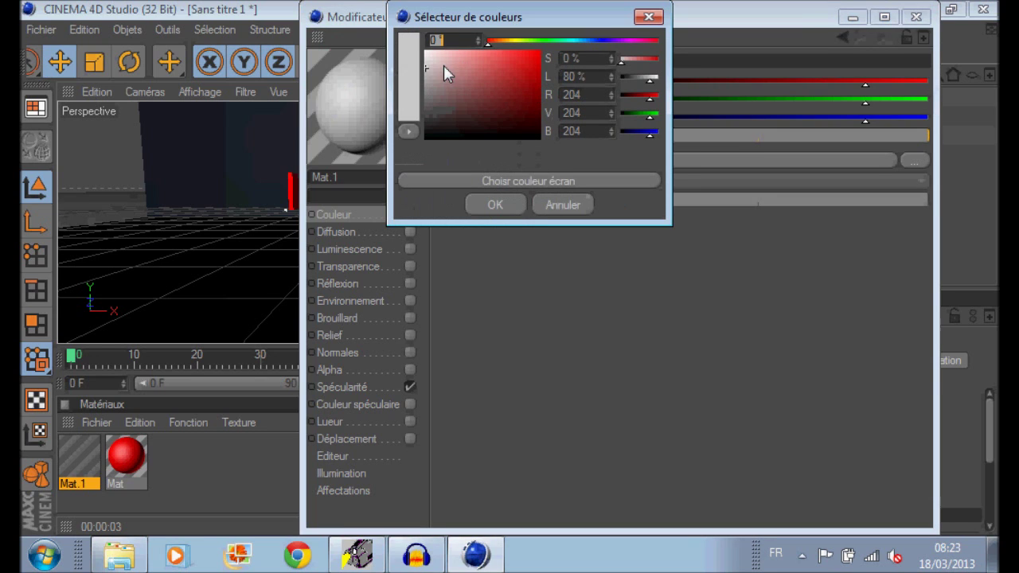
pyautogui.moveTo(489, 43)
pyautogui.mouseDown()
pyautogui.moveTo(525, 46)
pyautogui.moveTo(509, 46)
pyautogui.mouseUp()
pyautogui.moveTo(509, 95)
pyautogui.mouseDown()
pyautogui.moveTo(499, 83)
pyautogui.moveTo(521, 88)
pyautogui.mouseUp()
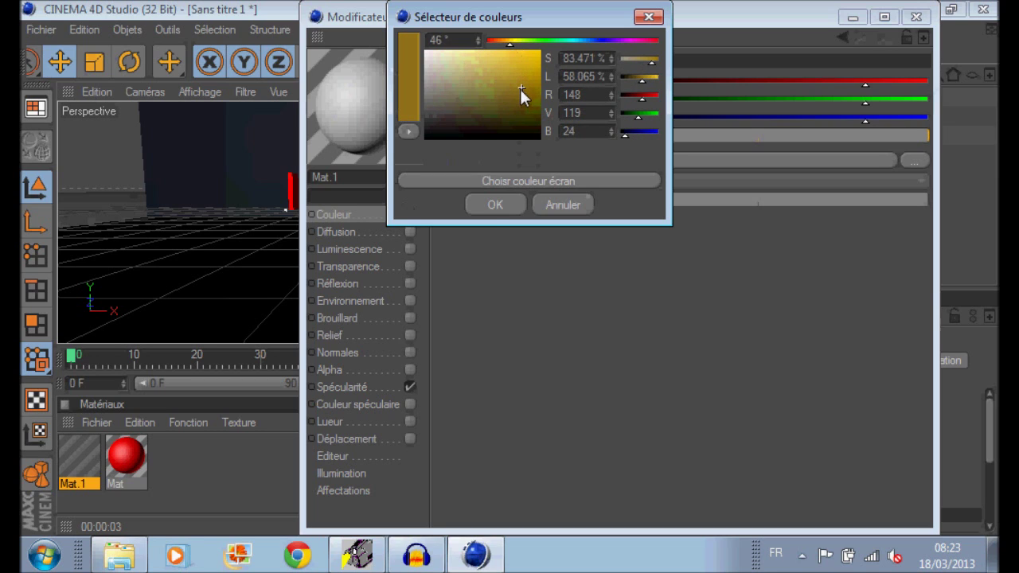
pyautogui.click(490, 204)
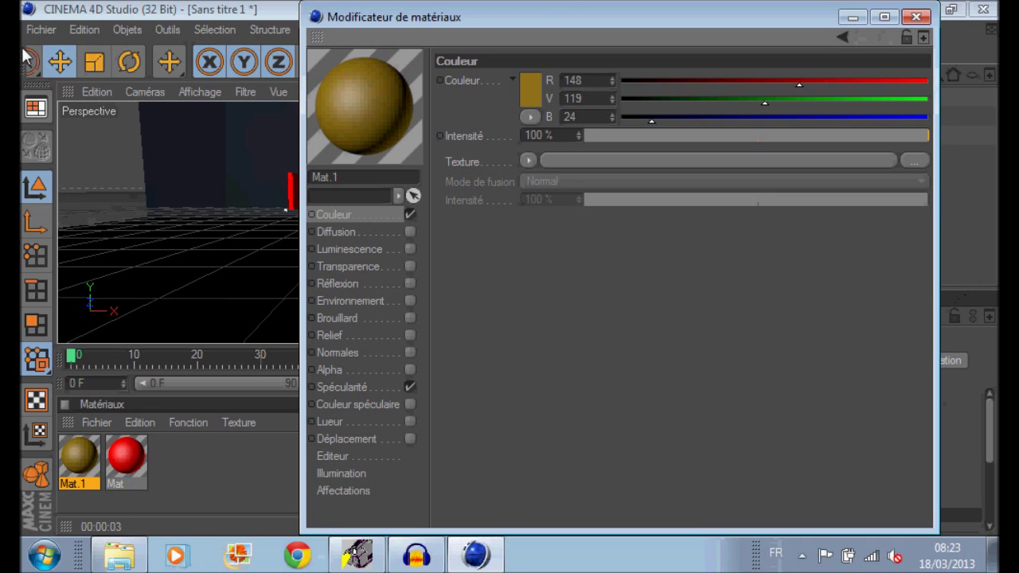
# Enable reflection on the golden-brown material at 20% intensity and leave the material editor
pyautogui.click(335, 283)
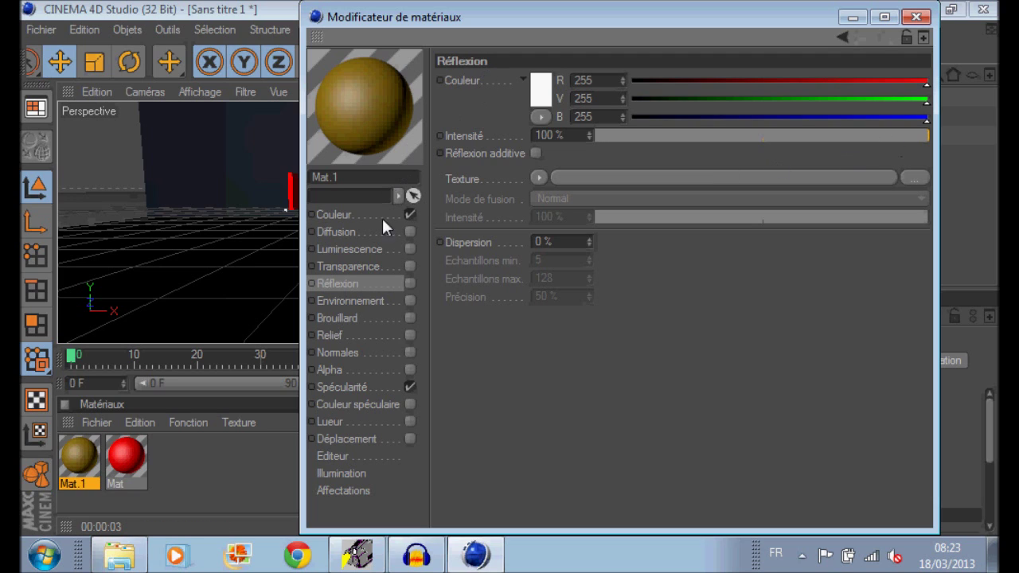
pyautogui.click(410, 284)
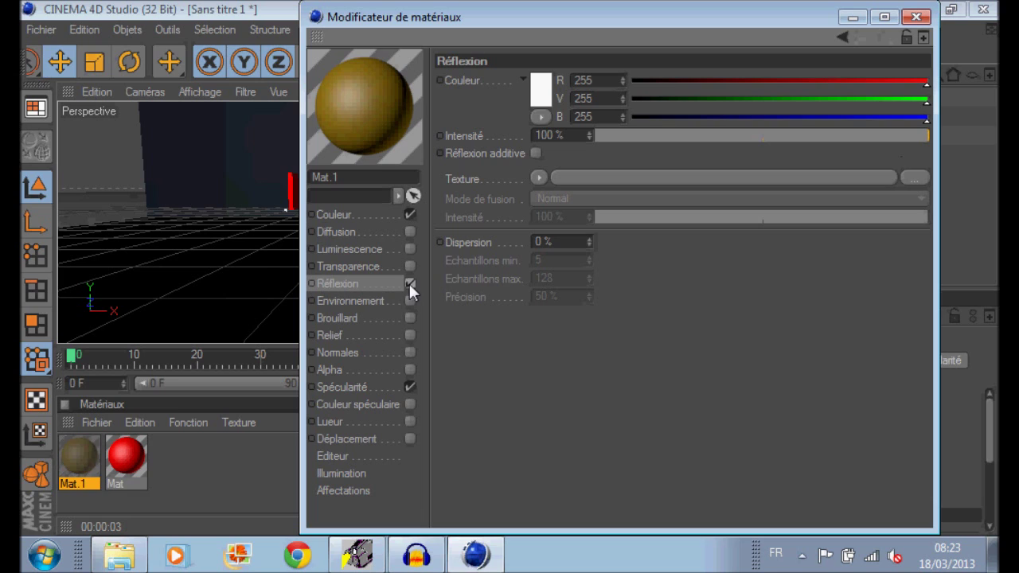
pyautogui.moveTo(890, 140); pyautogui.dragTo(663, 156)
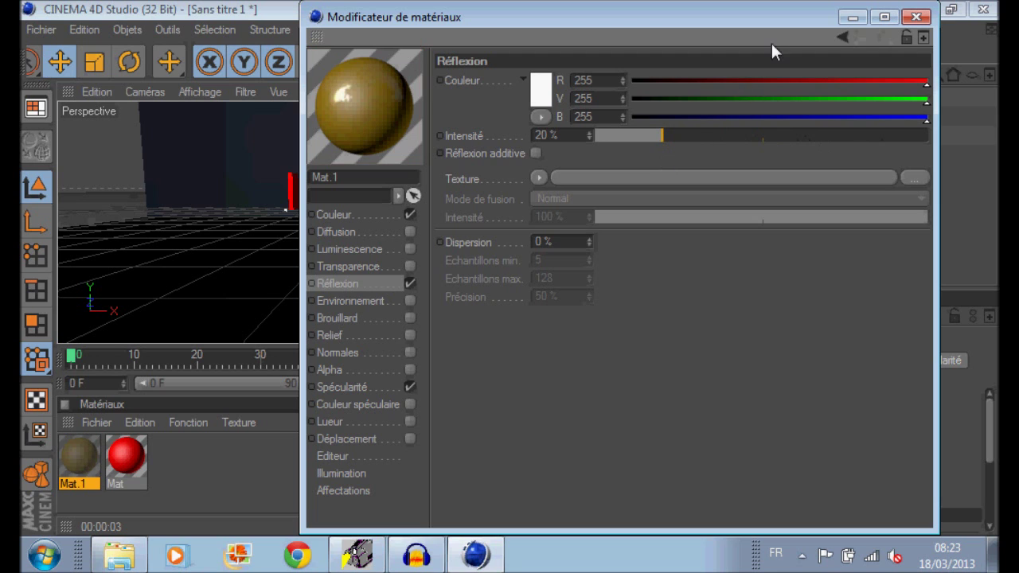
pyautogui.click(849, 19)
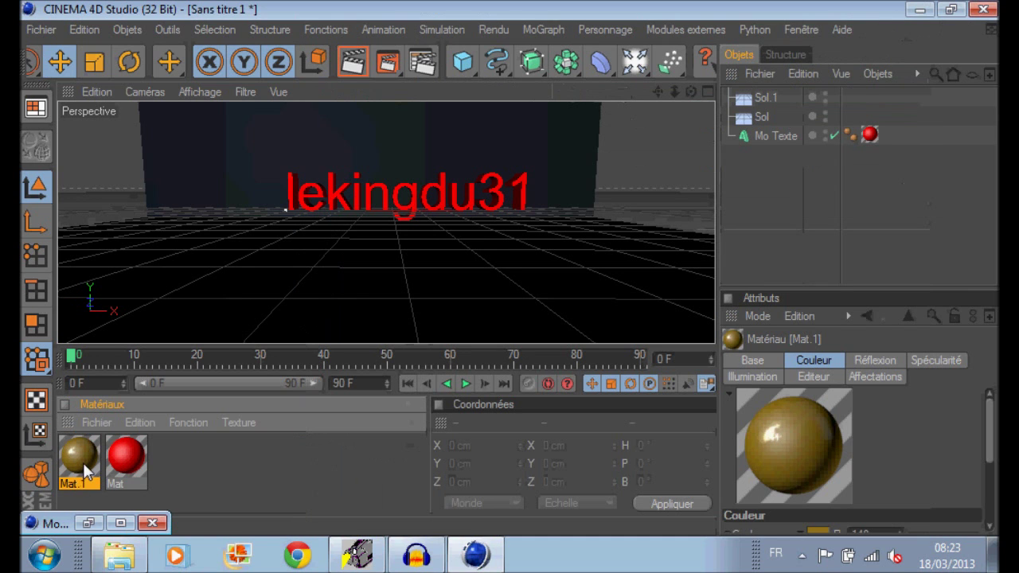
# Apply the golden-brown material to the horizontal floor object (Sol) and render the active view as a preview
pyautogui.moveTo(231, 276); pyautogui.dragTo(233, 273)
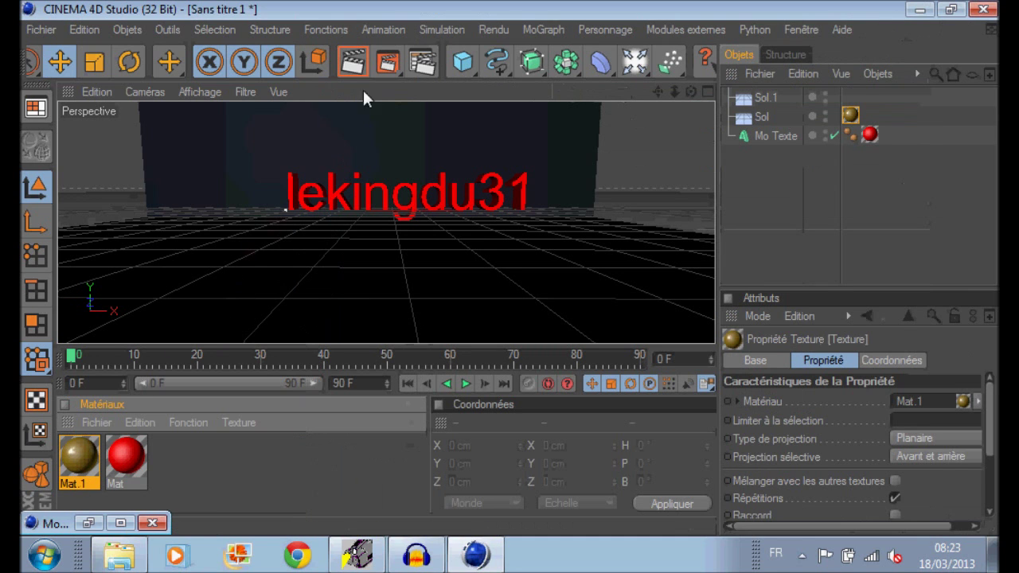
pyautogui.click(356, 68)
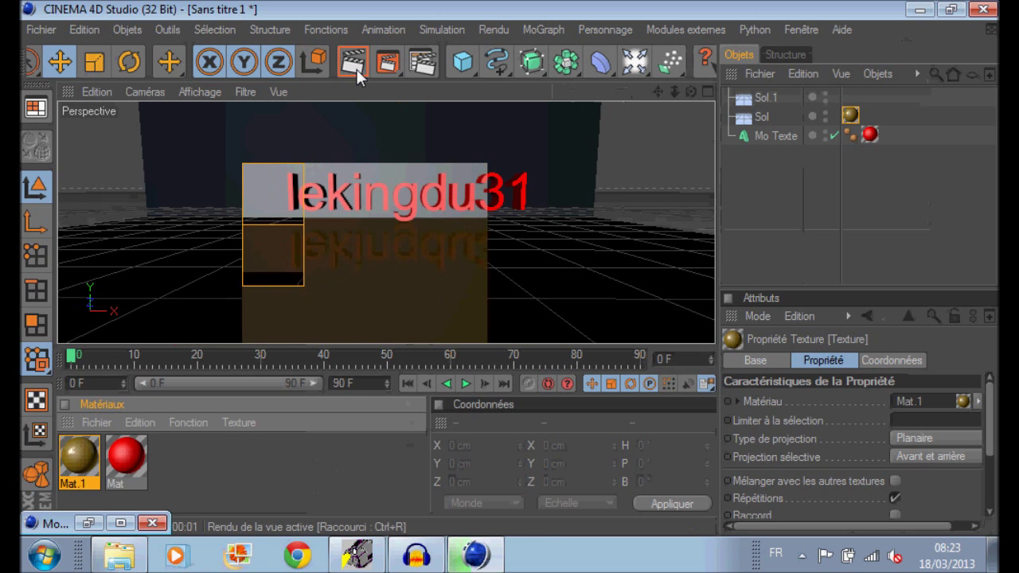
pyautogui.click(882, 222)
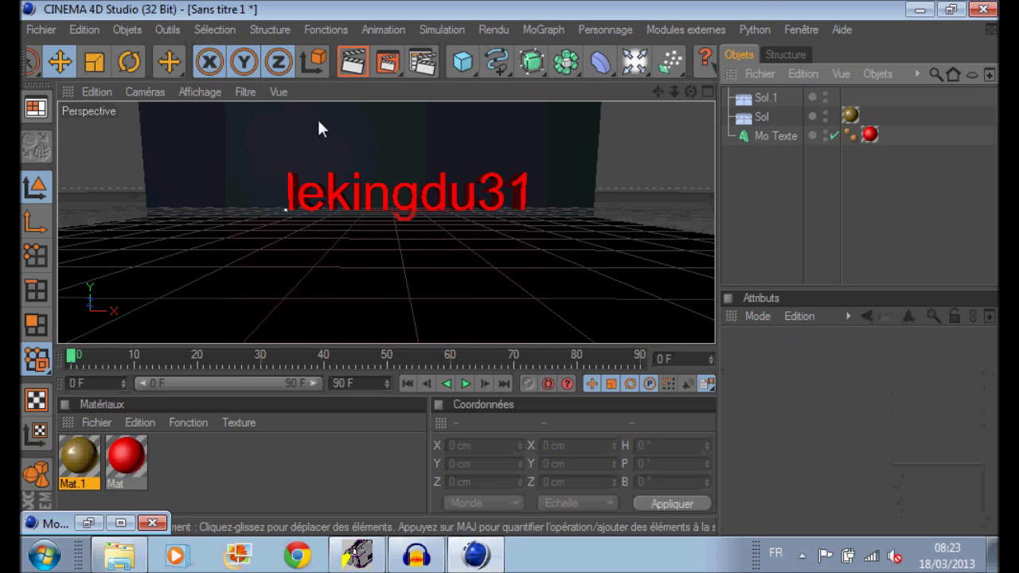
# Create a third new material and set its colour to black (0, 0, 0)
pyautogui.click(304, 136)
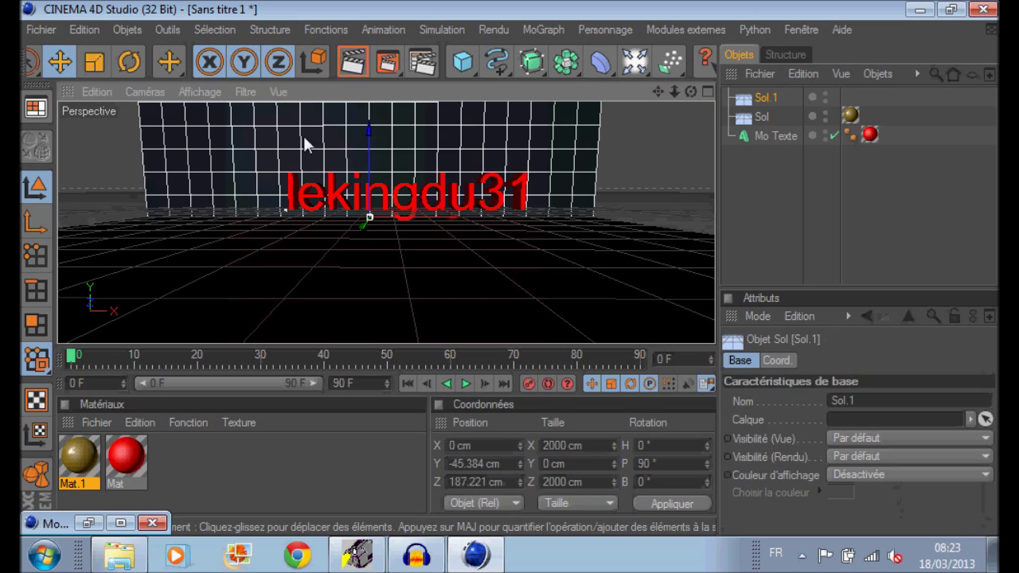
pyautogui.click(192, 457)
pyautogui.doubleClick(193, 457)
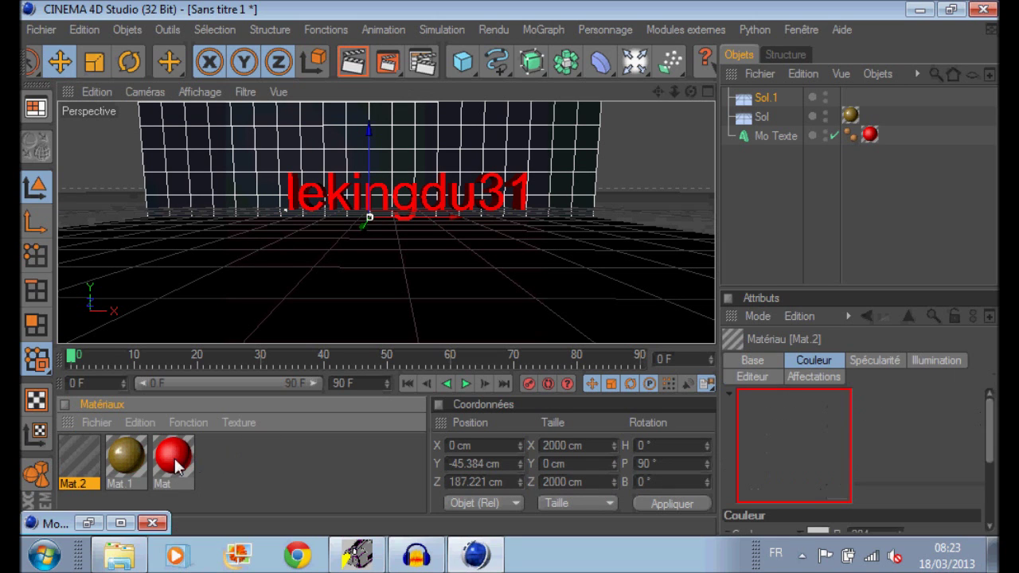
pyautogui.doubleClick(97, 459)
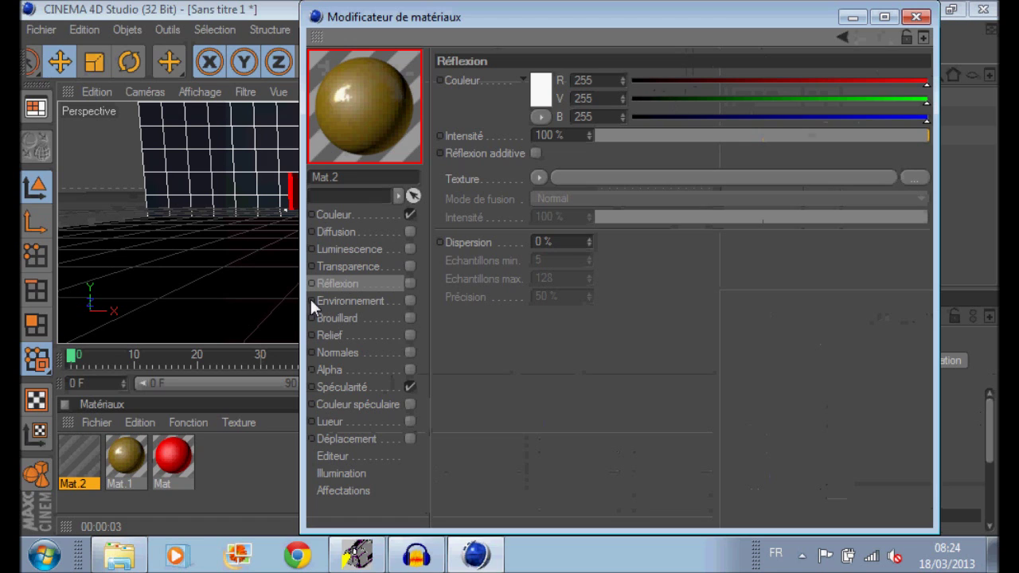
pyautogui.click(334, 215)
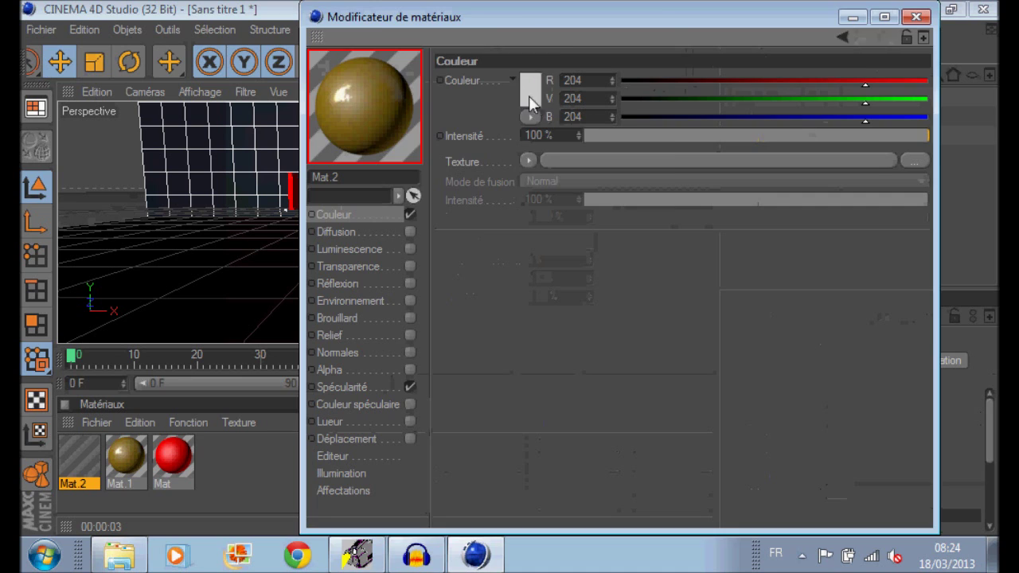
pyautogui.click(529, 95)
pyautogui.moveTo(431, 67); pyautogui.dragTo(471, 139)
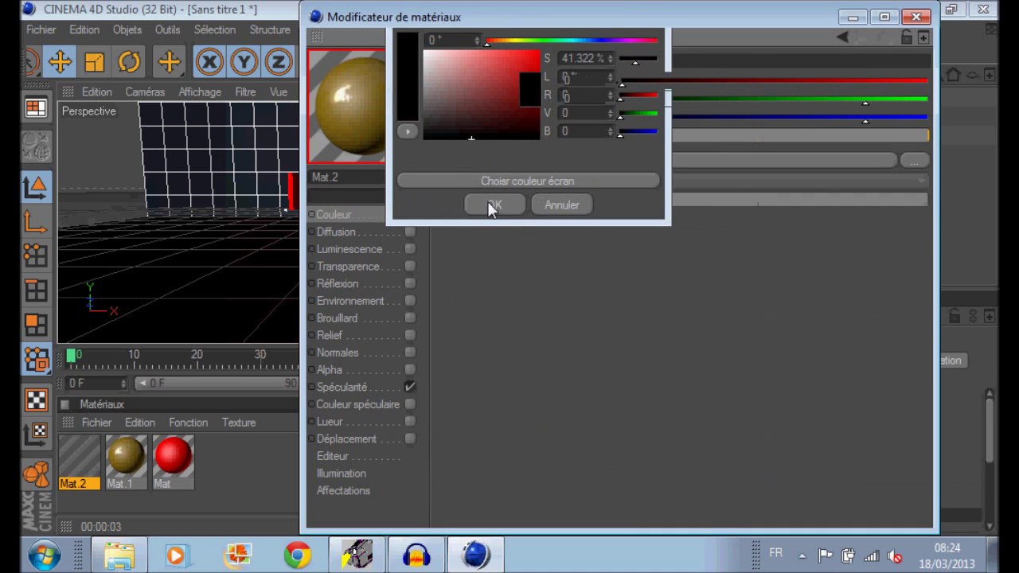
pyautogui.click(493, 206)
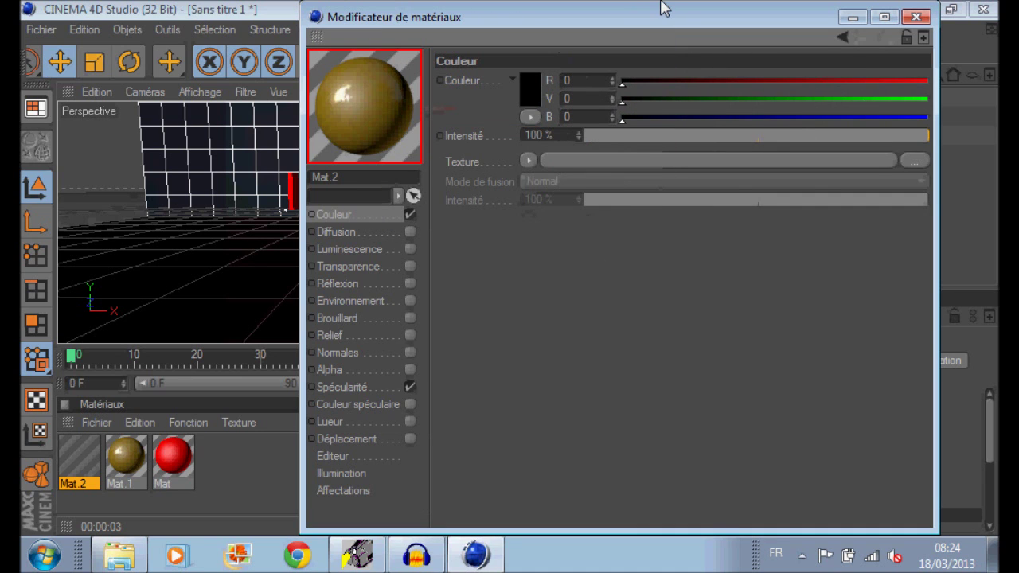
pyautogui.click(916, 17)
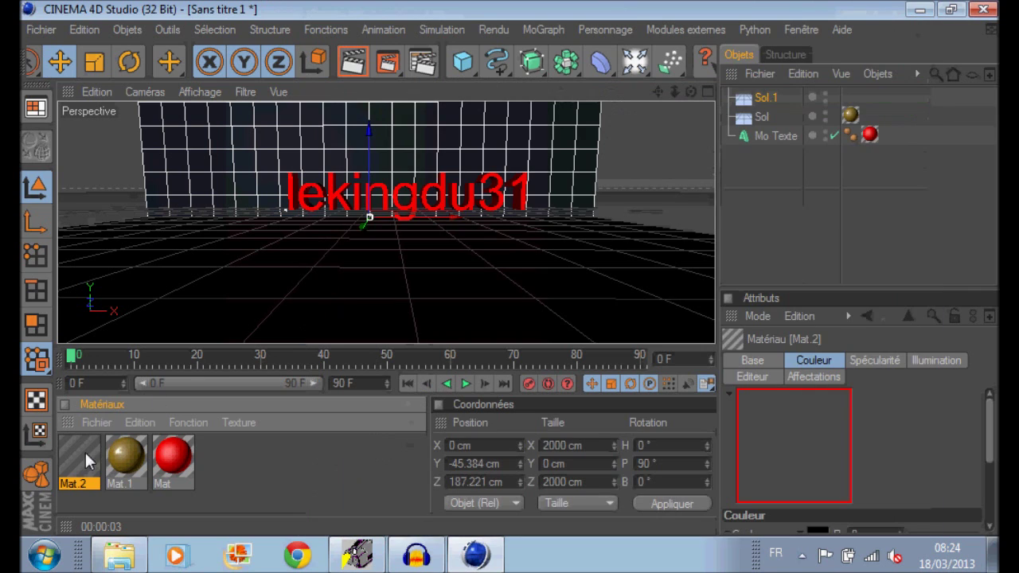
# Apply the black material to the back wall (Sol.1) and render the active view as a preview
pyautogui.moveTo(75, 458); pyautogui.dragTo(279, 145)
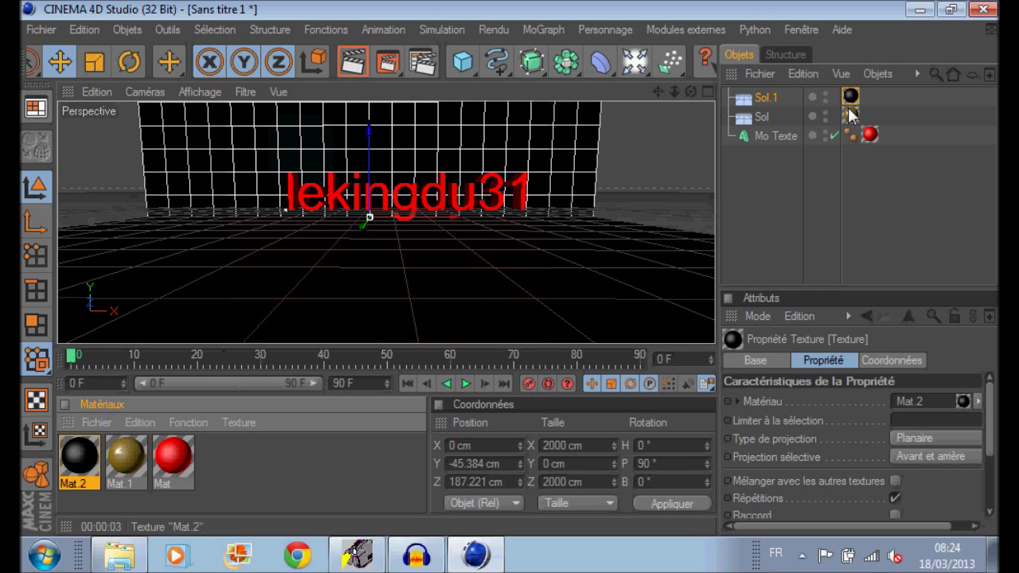
pyautogui.click(354, 62)
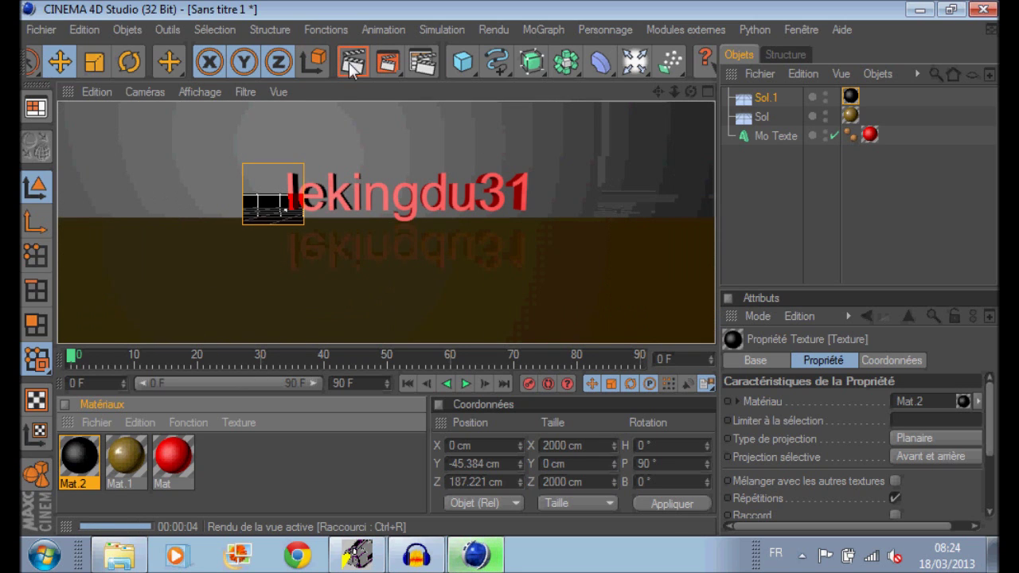
pyautogui.click(813, 219)
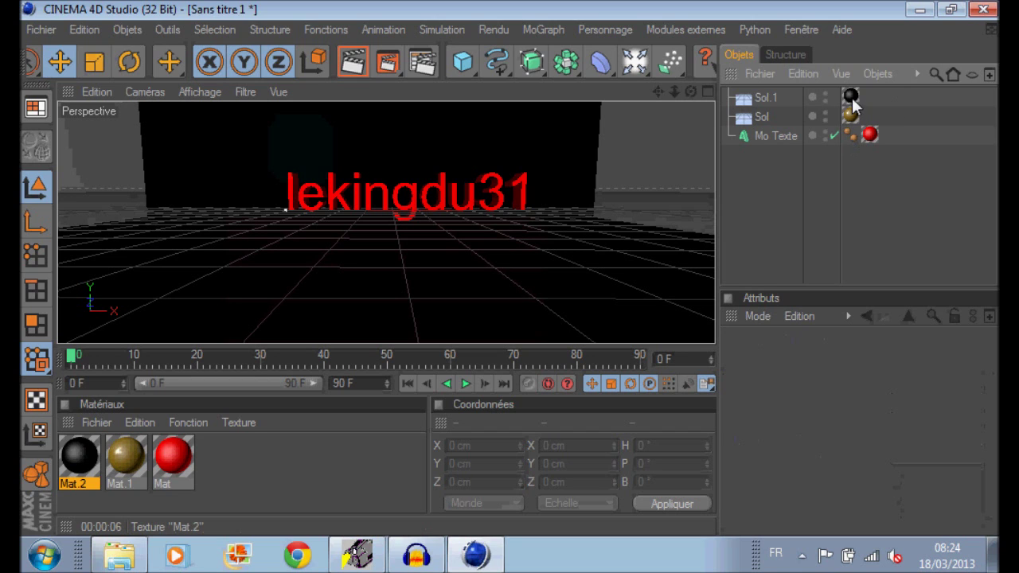
# Apply the black material to the back wall a second time and render the active view again
pyautogui.click(76, 456)
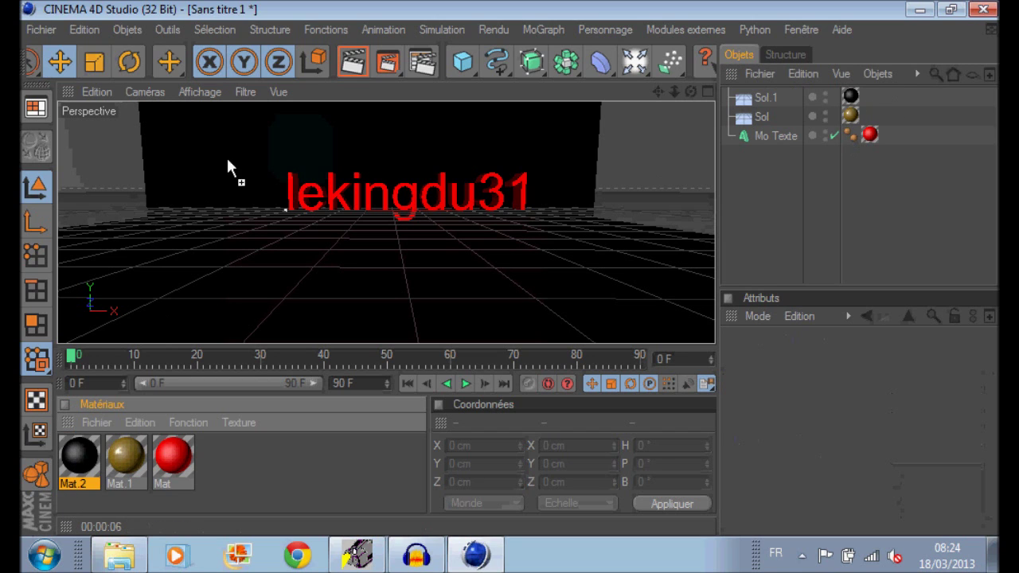
pyautogui.moveTo(229, 160); pyautogui.dragTo(228, 161)
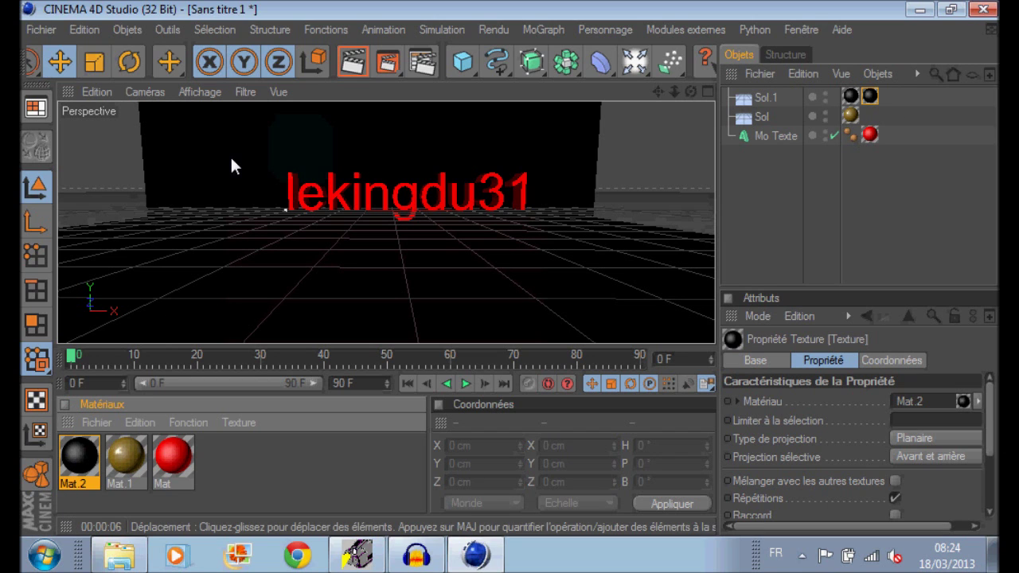
pyautogui.click(359, 64)
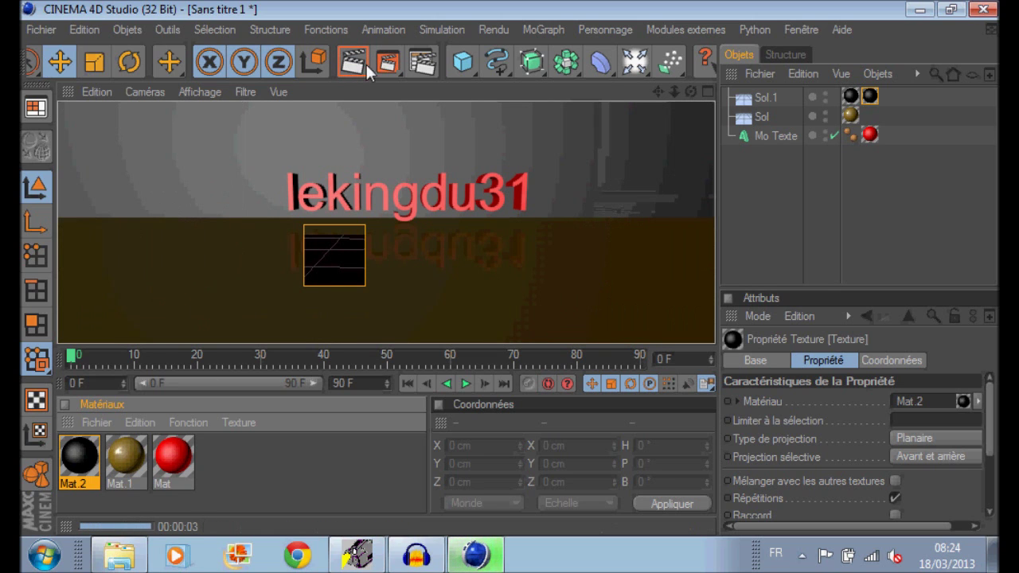
pyautogui.click(823, 233)
# Delete both black texture tags from the back wall object Sol.1
pyautogui.click(871, 97)
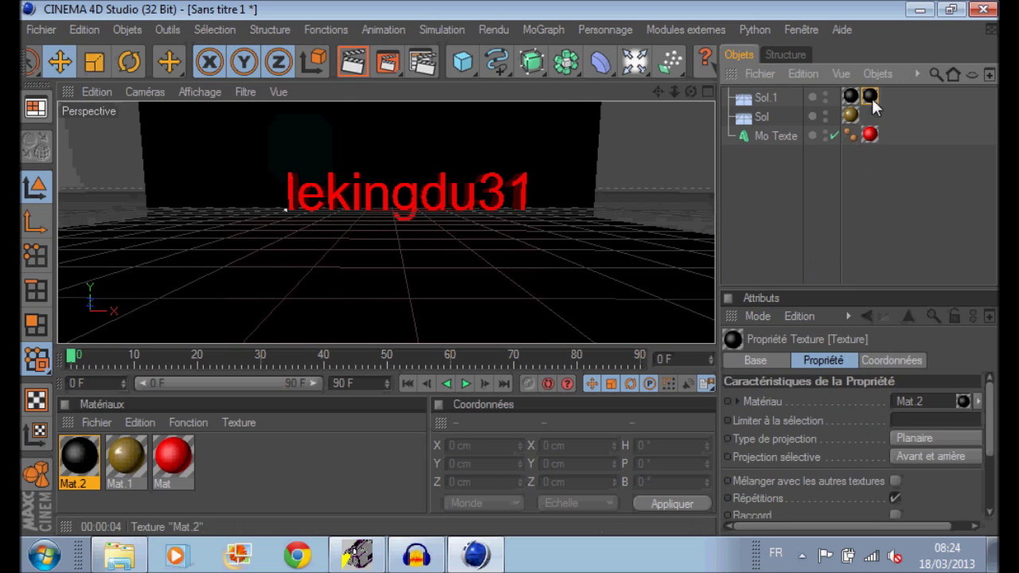
pyautogui.press('Delete')
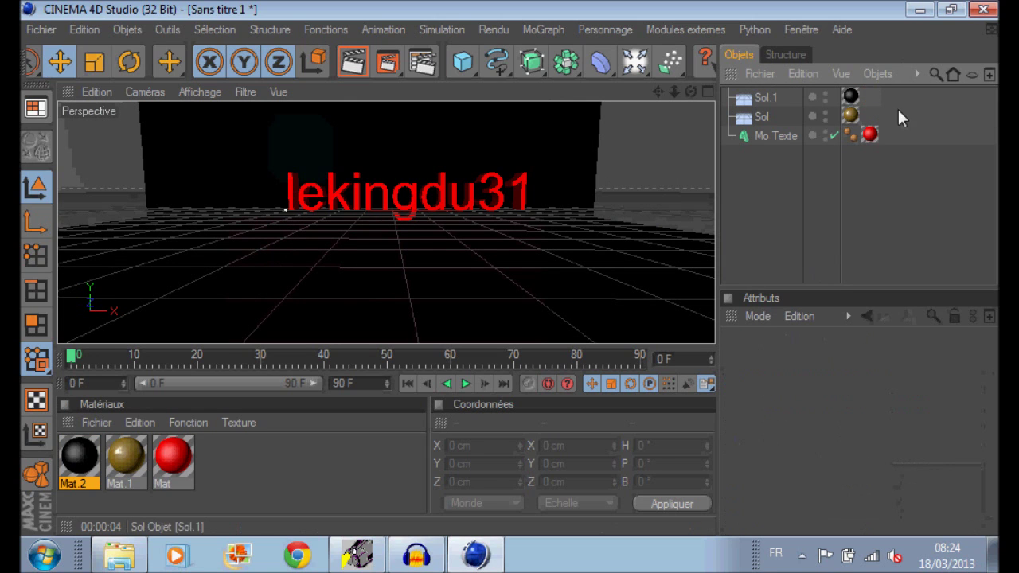
pyautogui.click(850, 96)
pyautogui.press('Delete')
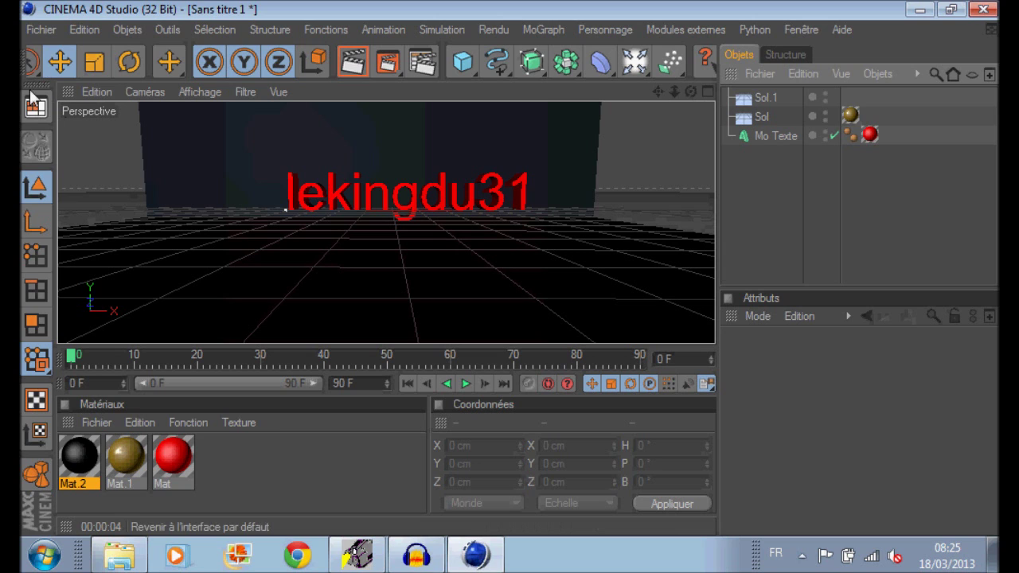
# Merge the model file l118a from the Téléchargements folder into the current scene
pyautogui.click(27, 30)
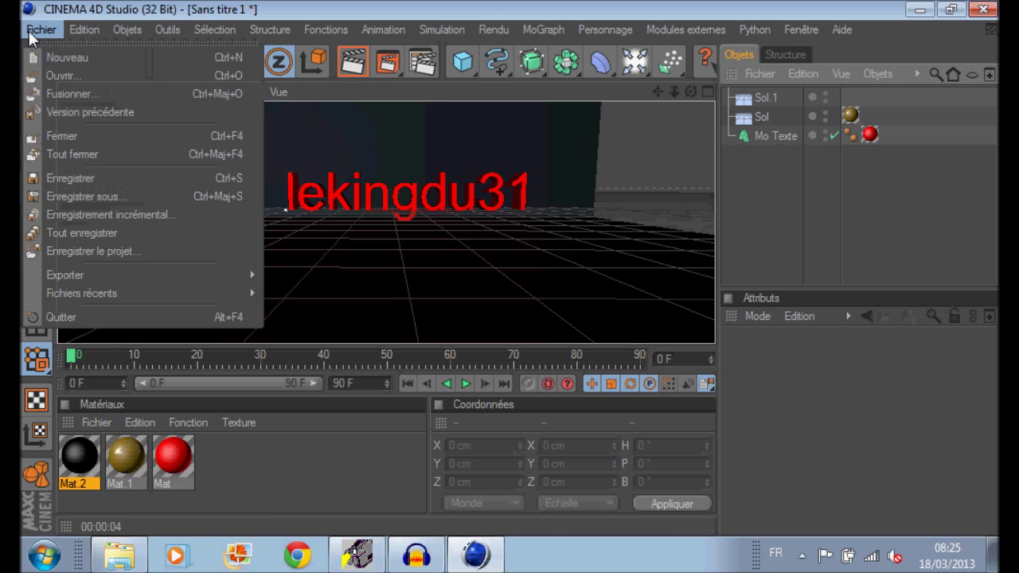
pyautogui.click(47, 94)
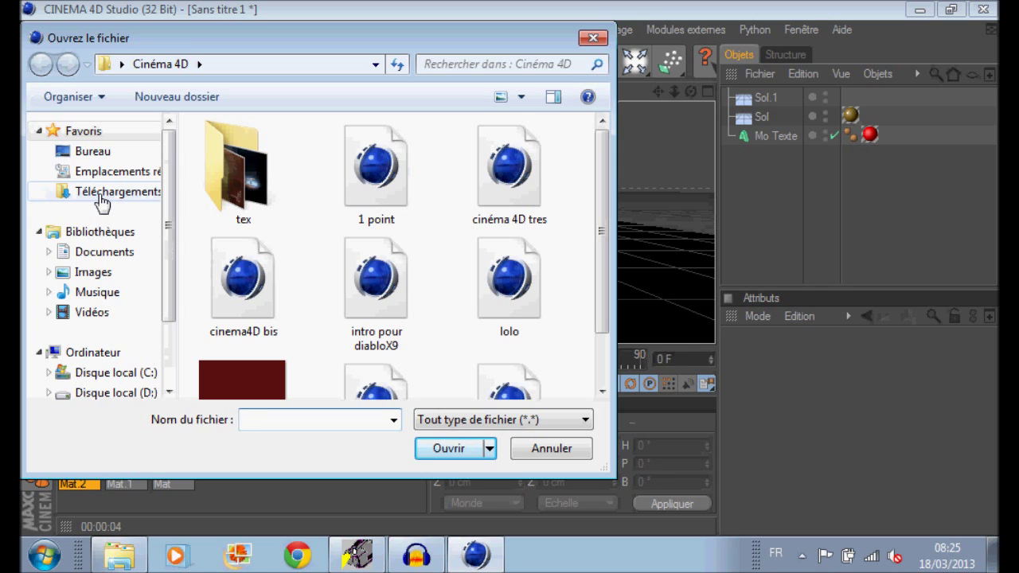
pyautogui.click(100, 198)
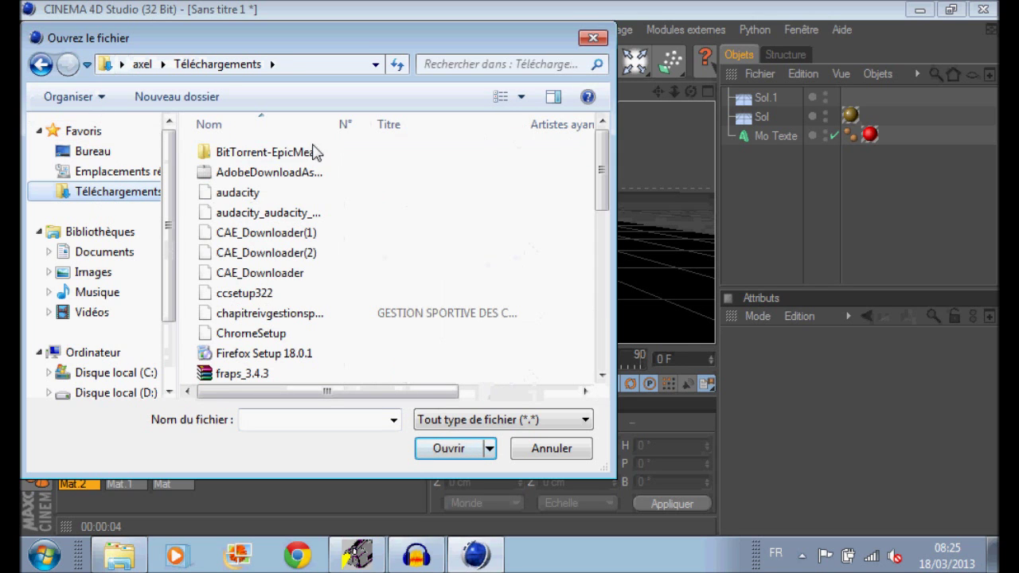
pyautogui.moveTo(603, 186); pyautogui.dragTo(587, 289)
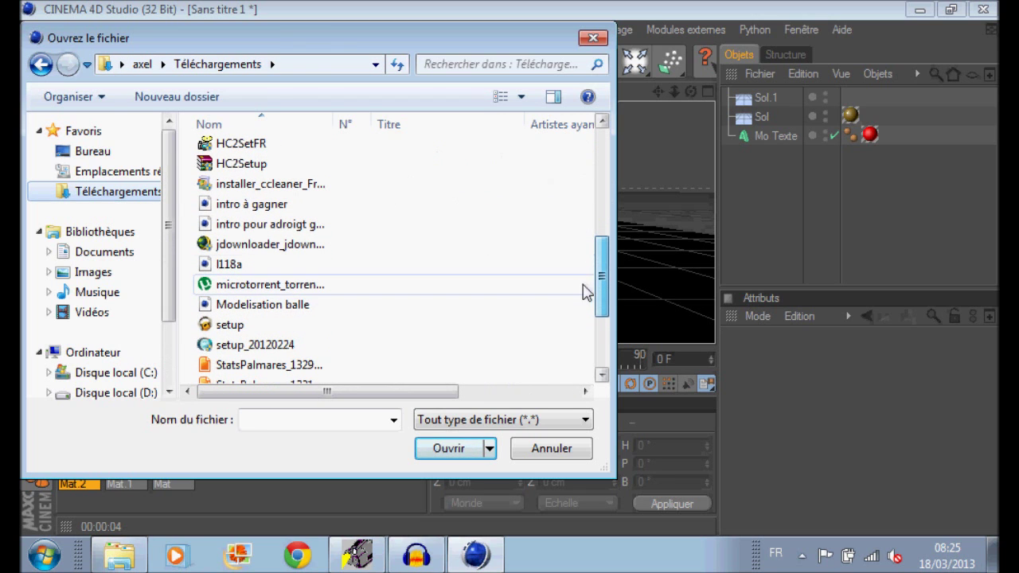
pyautogui.click(248, 271)
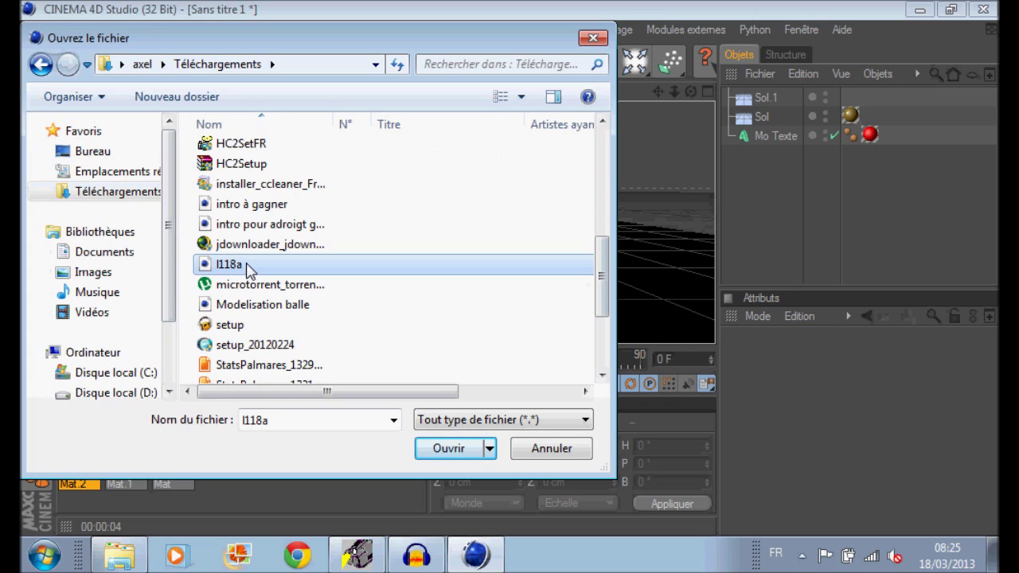
pyautogui.click(453, 450)
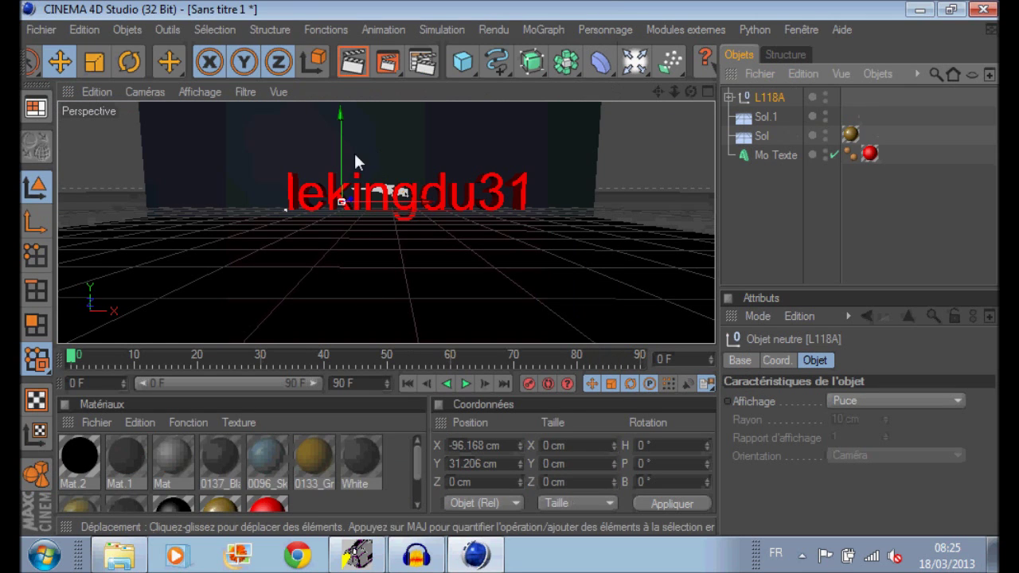
# Move the merged L118A model along the X axis to about -1592 cm, away from the text
pyautogui.moveTo(389, 209); pyautogui.dragTo(95, 209)
pyautogui.moveTo(658, 92); pyautogui.dragTo(709, 95)
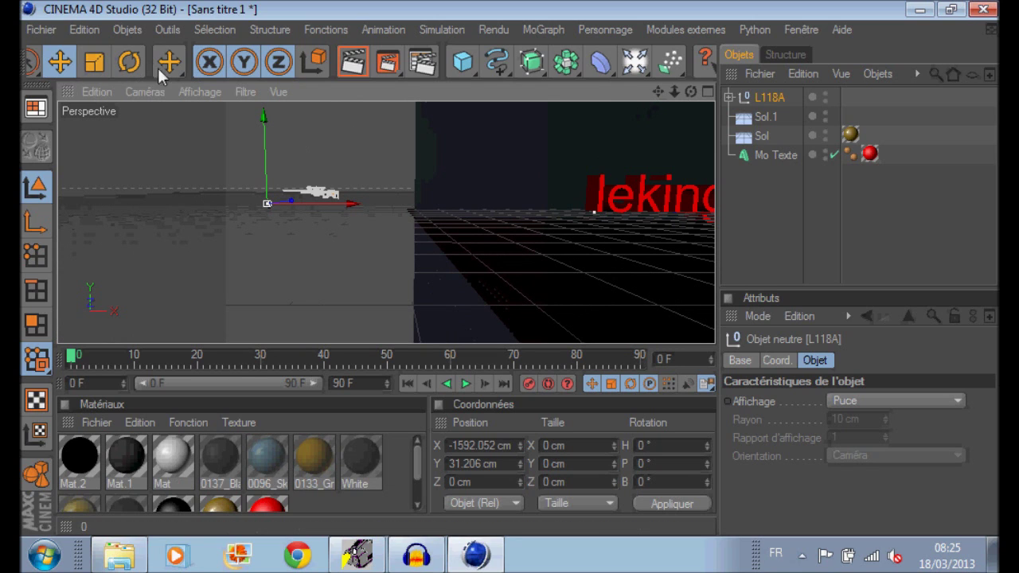
# Scale up the L118A model and move it along the Z axis to about -150 cm
pyautogui.click(86, 57)
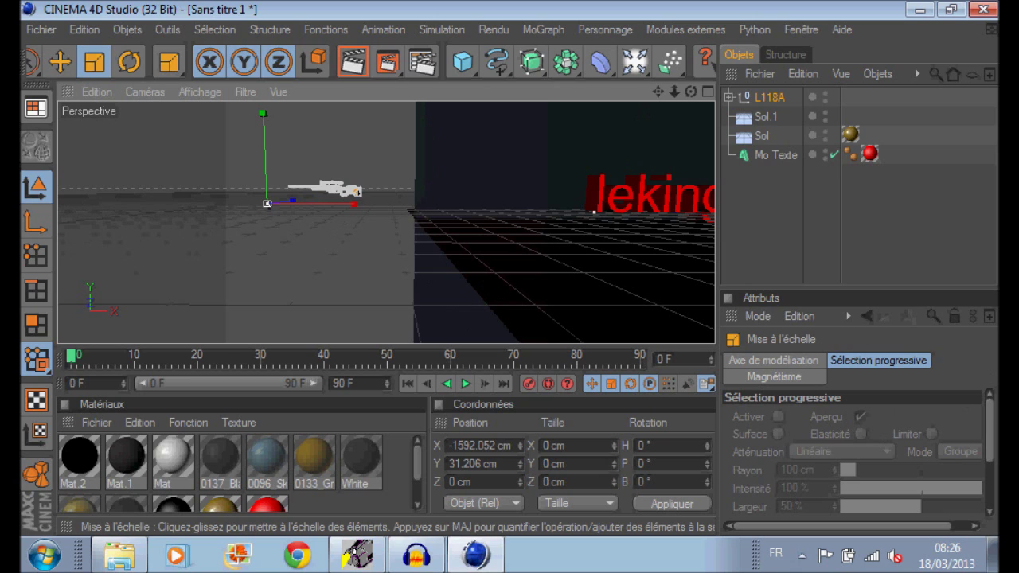
pyautogui.moveTo(478, 266); pyautogui.dragTo(515, 266)
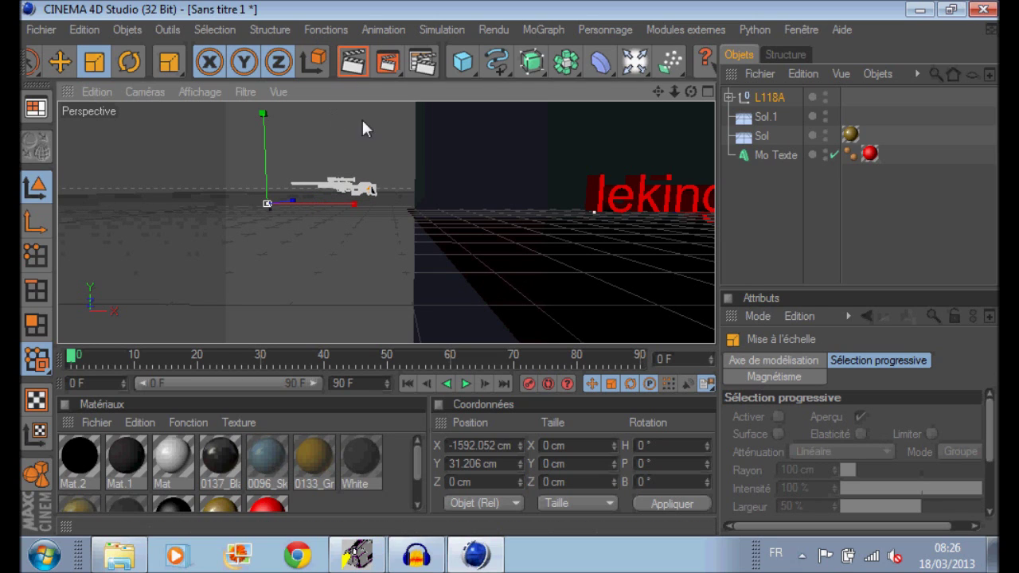
pyautogui.keyDown('alt'); pyautogui.moveTo(594, 212); pyautogui.dragTo(215, 172); pyautogui.keyUp('alt')
pyautogui.moveTo(691, 91); pyautogui.dragTo(653, 92)
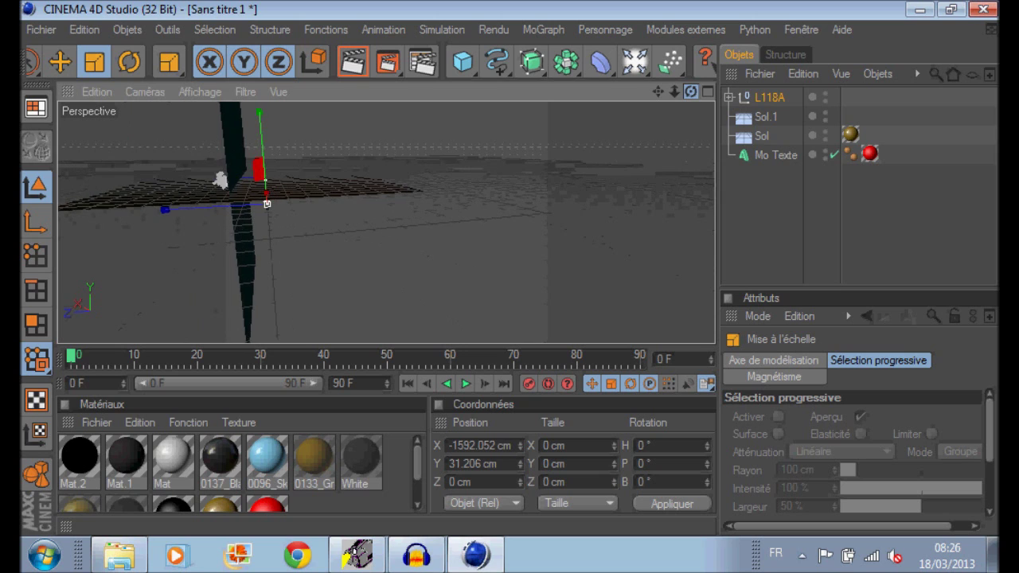
pyautogui.click(30, 63)
pyautogui.moveTo(239, 207)
pyautogui.mouseDown()
pyautogui.moveTo(238, 179)
pyautogui.moveTo(256, 179)
pyautogui.moveTo(241, 213)
pyautogui.mouseUp()
pyautogui.moveTo(691, 92); pyautogui.dragTo(507, 95)
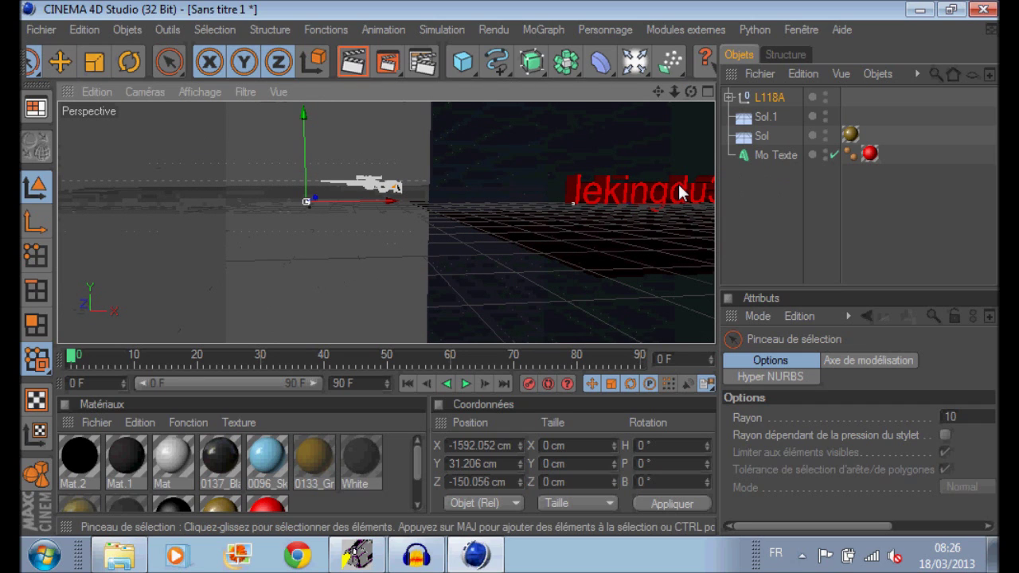
# Set the L118A model's heading rotation to 180° and move it along X to about -1368 cm
pyautogui.moveTo(707, 448); pyautogui.dragTo(707, 448)
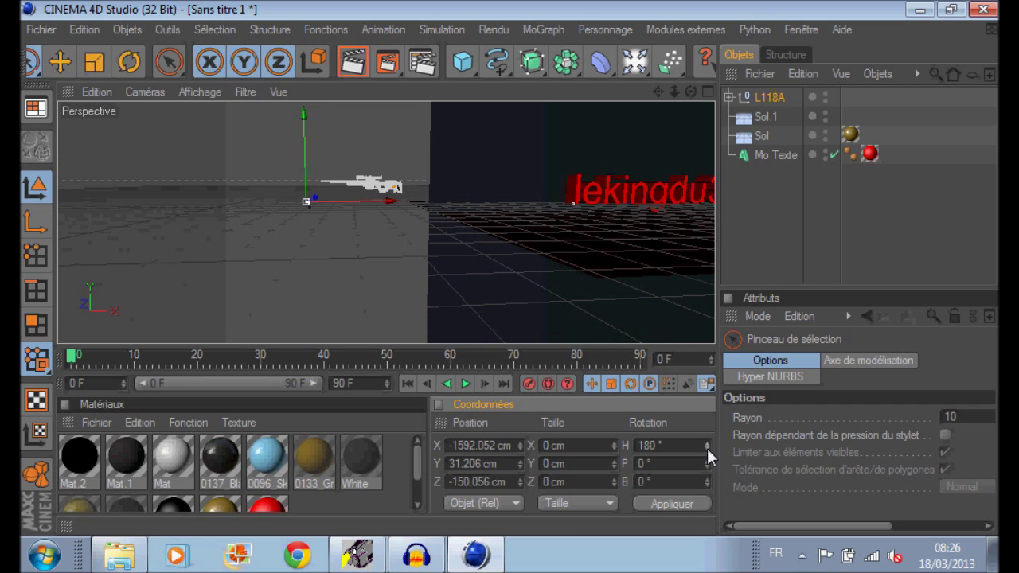
pyautogui.click(686, 504)
pyautogui.moveTo(220, 203); pyautogui.dragTo(274, 202)
pyautogui.moveTo(659, 90); pyautogui.dragTo(379, 103)
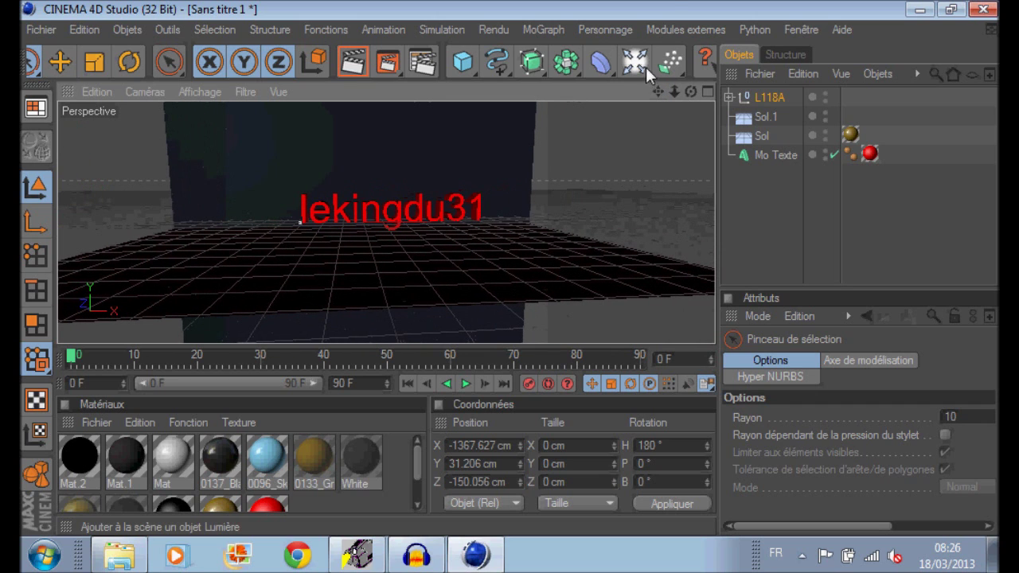
# Merge the file Modelisation balle from the Téléchargements folder into the current scene
pyautogui.click(37, 30)
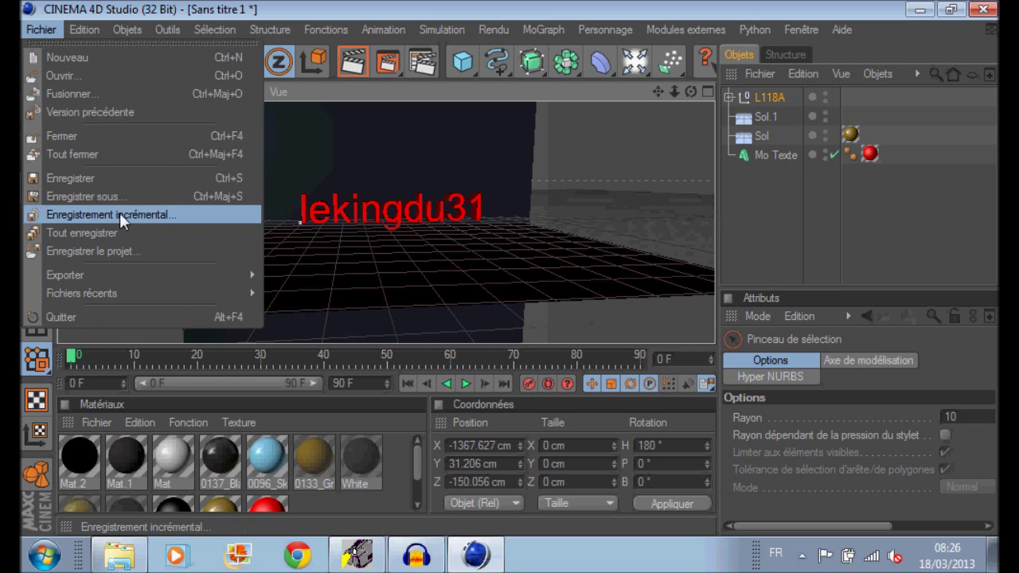
pyautogui.click(95, 93)
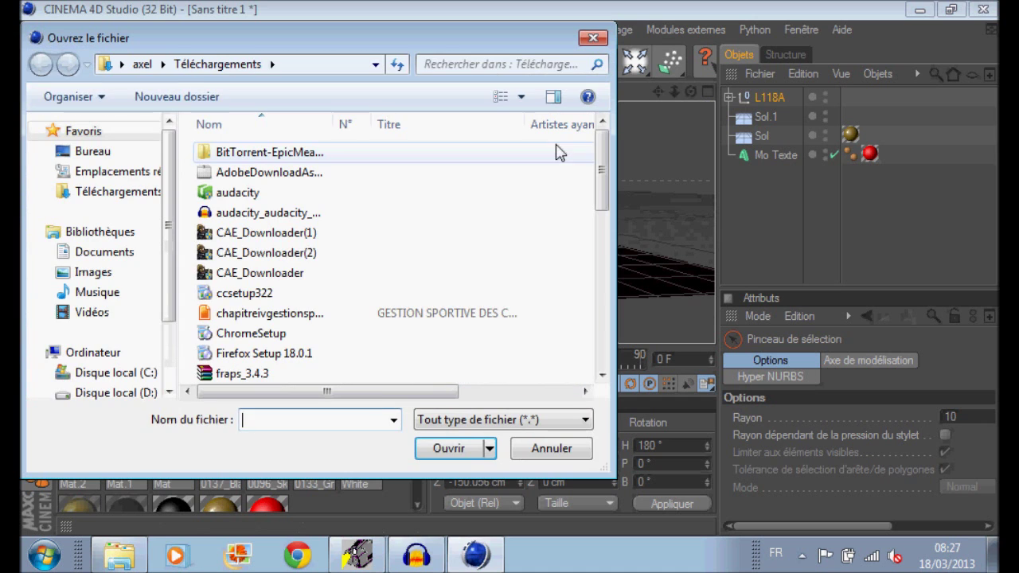
pyautogui.scroll(-3, 591, 241)
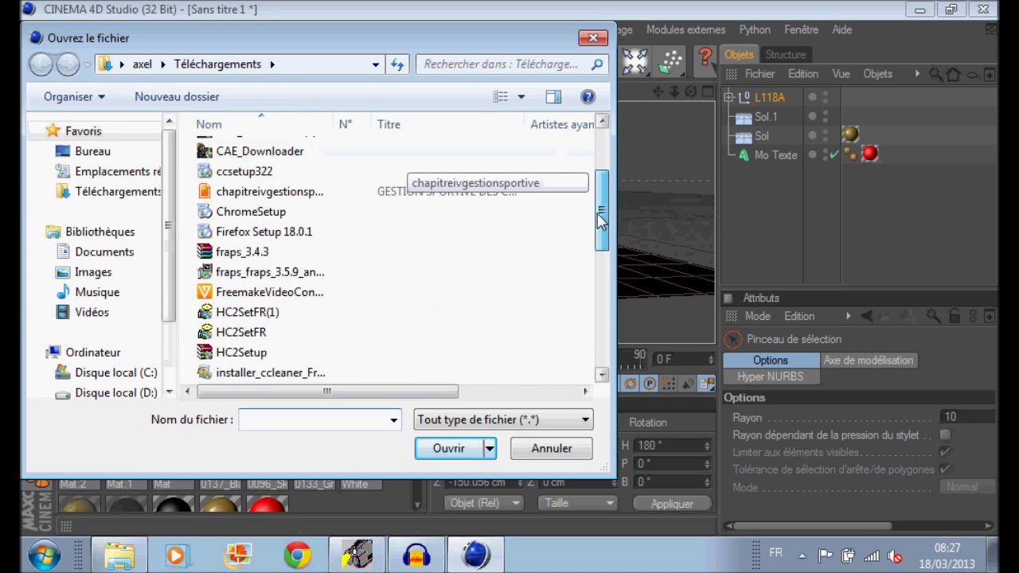
pyautogui.moveTo(591, 241); pyautogui.dragTo(606, 263)
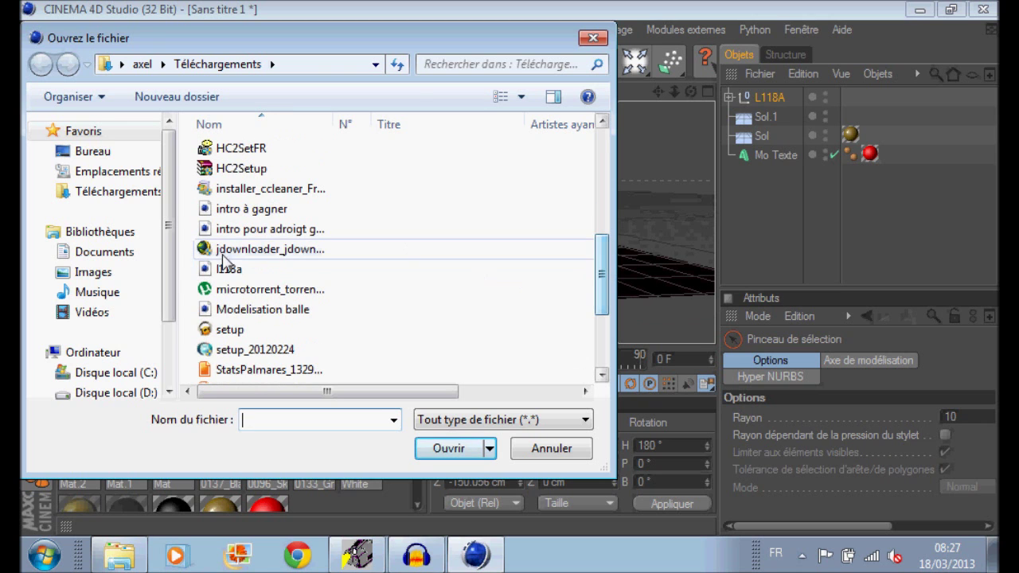
pyautogui.click(255, 317)
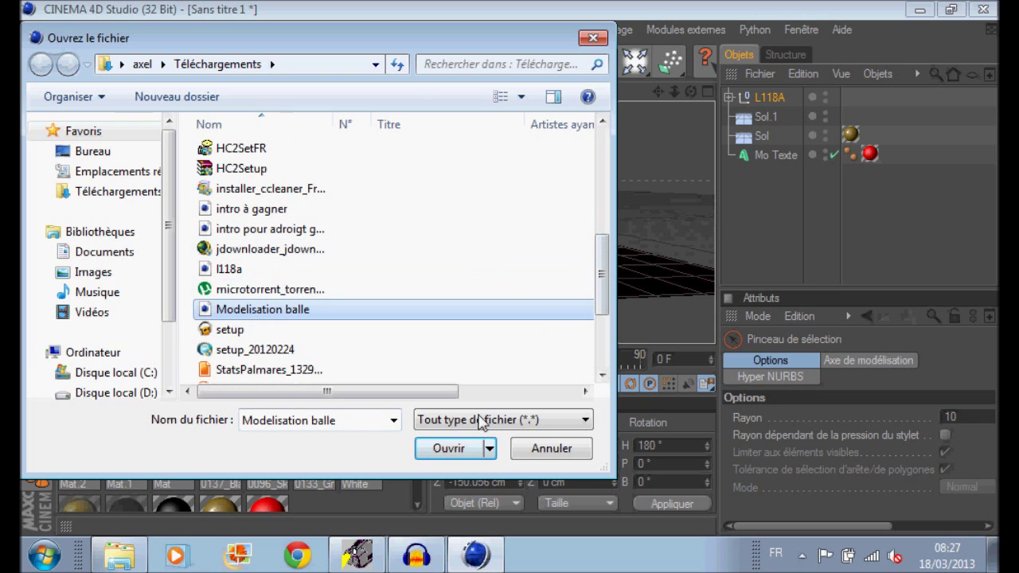
pyautogui.click(440, 450)
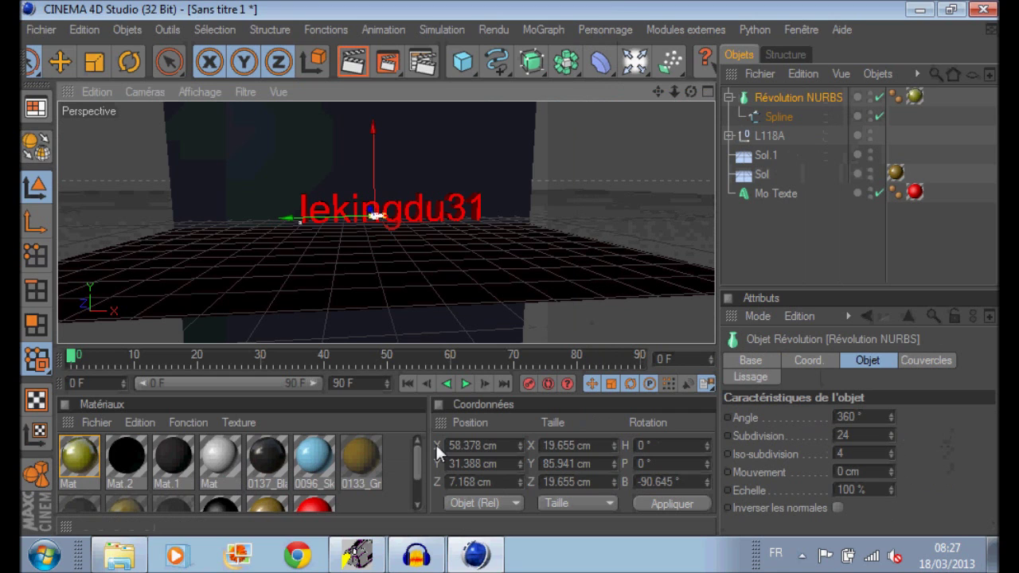
# Move the merged bullet toward the rifle, to about -784 cm on X and 30 cm on Z
pyautogui.moveTo(239, 218); pyautogui.dragTo(111, 221)
pyautogui.moveTo(691, 92)
pyautogui.mouseDown()
pyautogui.moveTo(732, 100)
pyautogui.moveTo(806, 82)
pyautogui.moveTo(822, 95)
pyautogui.moveTo(693, 96)
pyautogui.mouseUp()
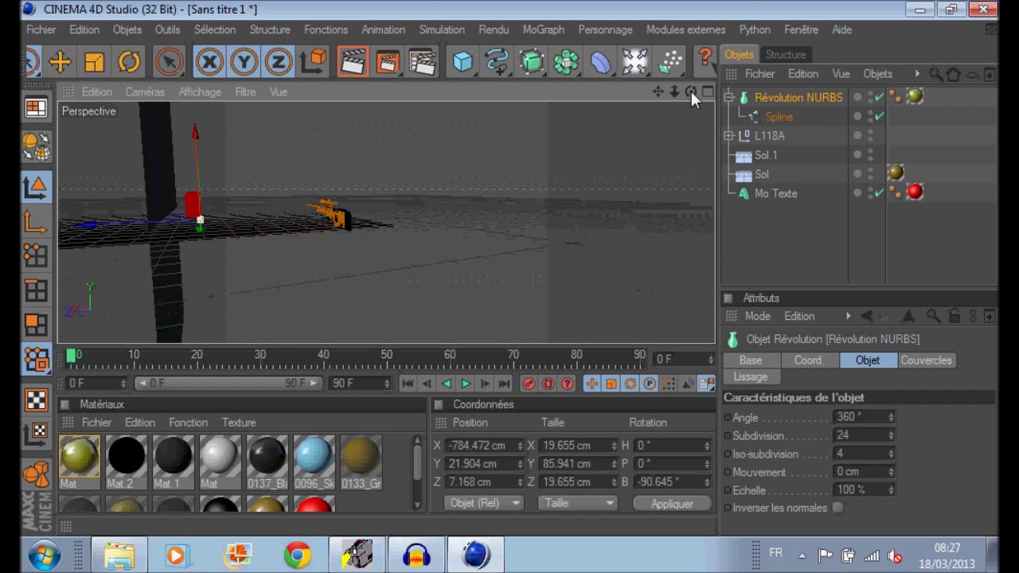
pyautogui.moveTo(199, 230); pyautogui.dragTo(155, 210)
# Move the rifle's Mesh03 part along Z to about -361 cm, bringing it in line with the bullet
pyautogui.click(335, 217)
pyautogui.moveTo(291, 230); pyautogui.dragTo(171, 239)
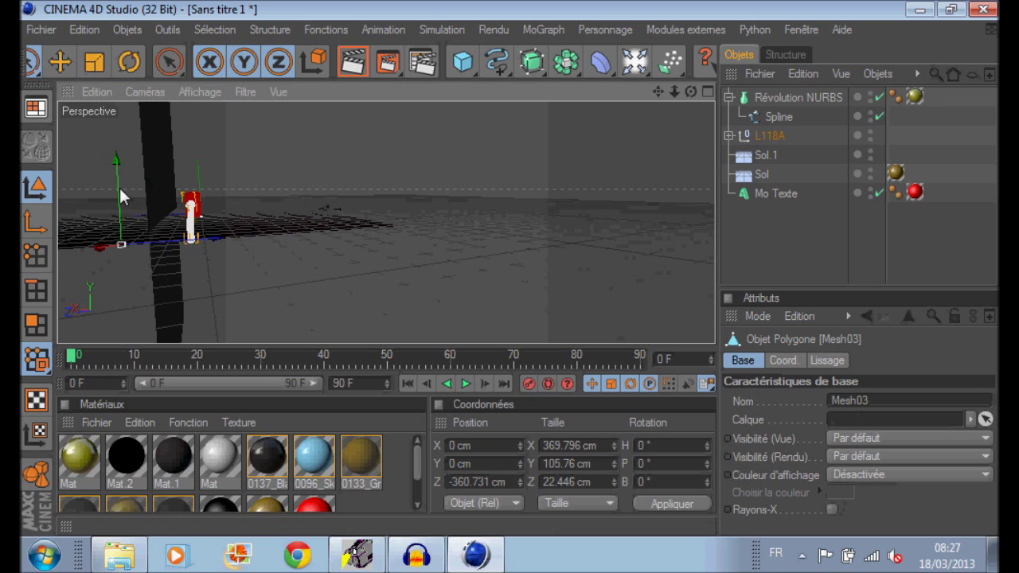
# Move the bullet to the rifle's muzzle at about -1461 cm on X and raise it to about 108 cm on Y
pyautogui.moveTo(691, 91); pyautogui.dragTo(557, 92)
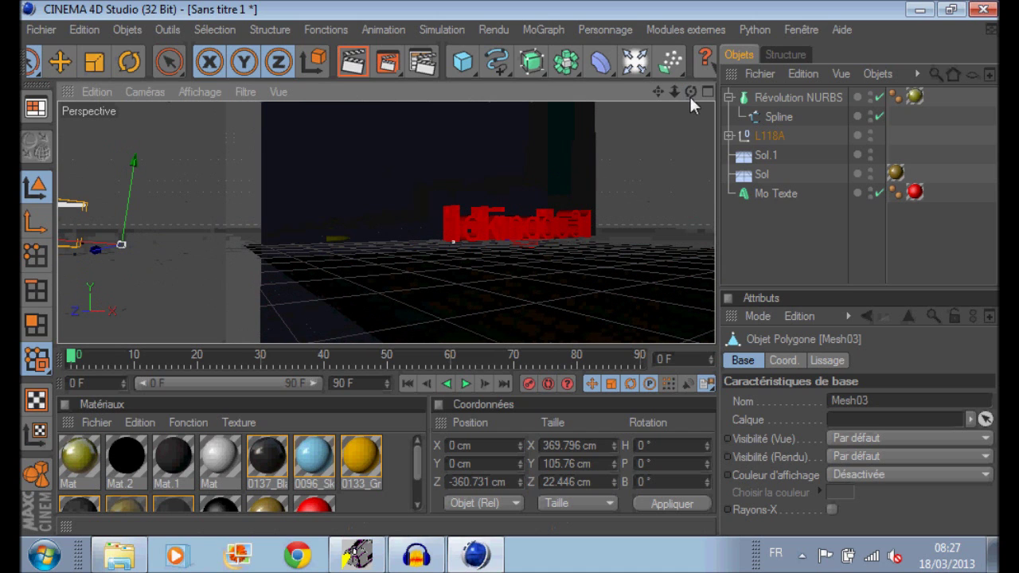
pyautogui.click(335, 236)
pyautogui.moveTo(215, 225); pyautogui.dragTo(79, 239)
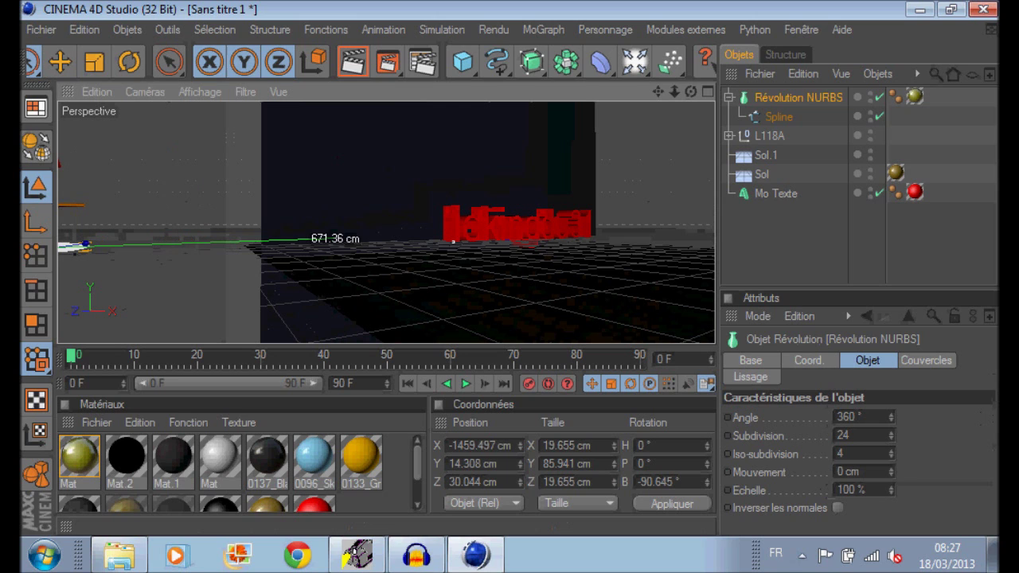
pyautogui.moveTo(658, 93); pyautogui.dragTo(717, 94)
pyautogui.moveTo(205, 188); pyautogui.dragTo(206, 150)
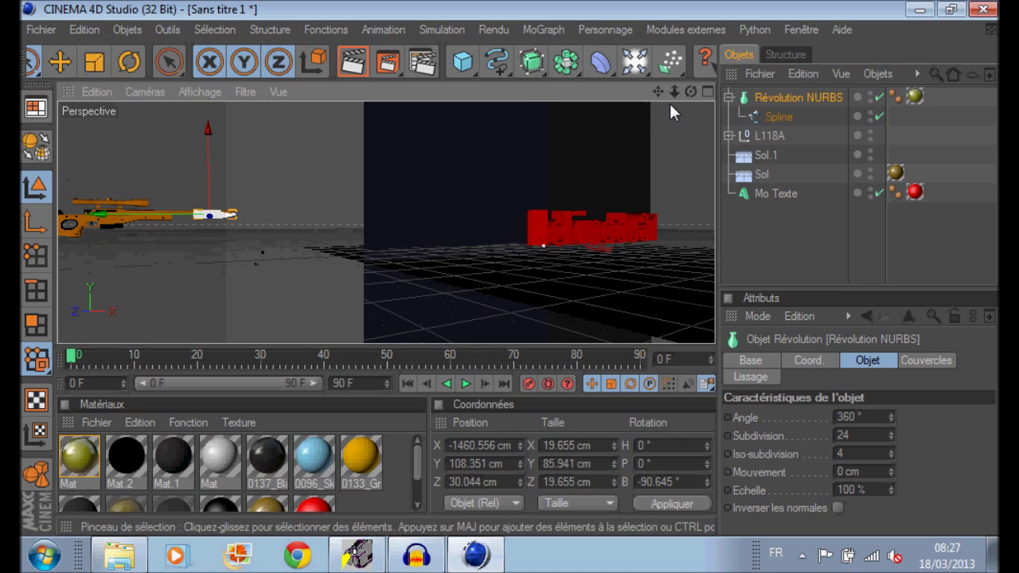
# Align the bullet with the barrel at about 47 cm on Z, render the active view and clear the selection
pyautogui.moveTo(691, 92); pyautogui.dragTo(583, 114)
pyautogui.moveTo(148, 215); pyautogui.dragTo(135, 216)
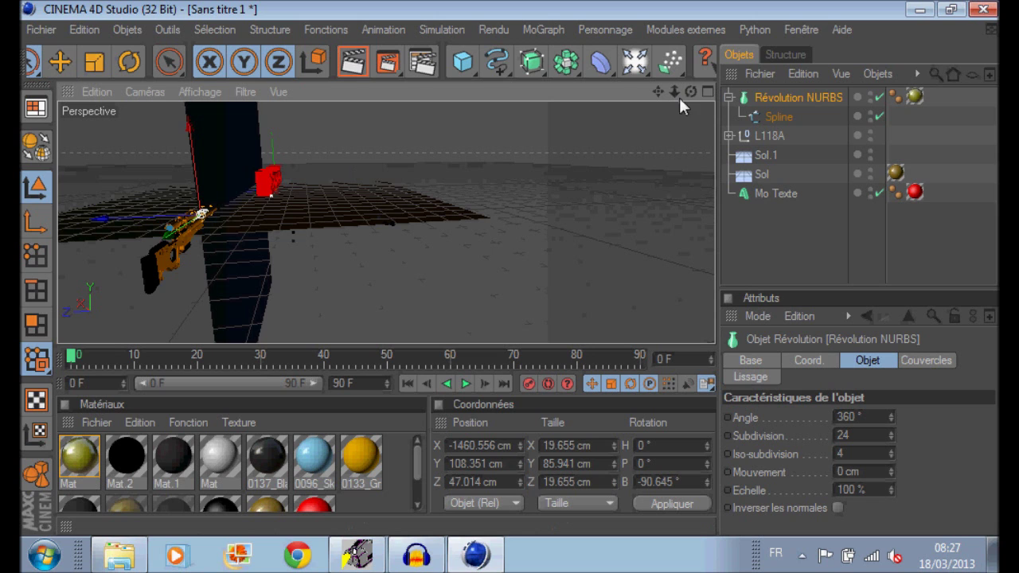
pyautogui.moveTo(691, 96)
pyautogui.mouseDown()
pyautogui.moveTo(724, 98)
pyautogui.moveTo(677, 99)
pyautogui.mouseUp()
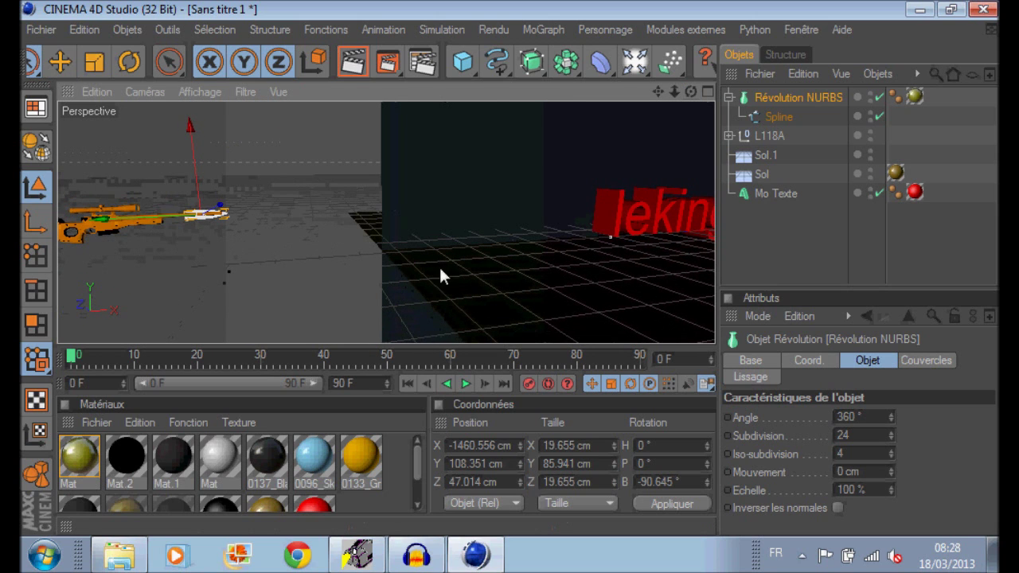
pyautogui.click(349, 67)
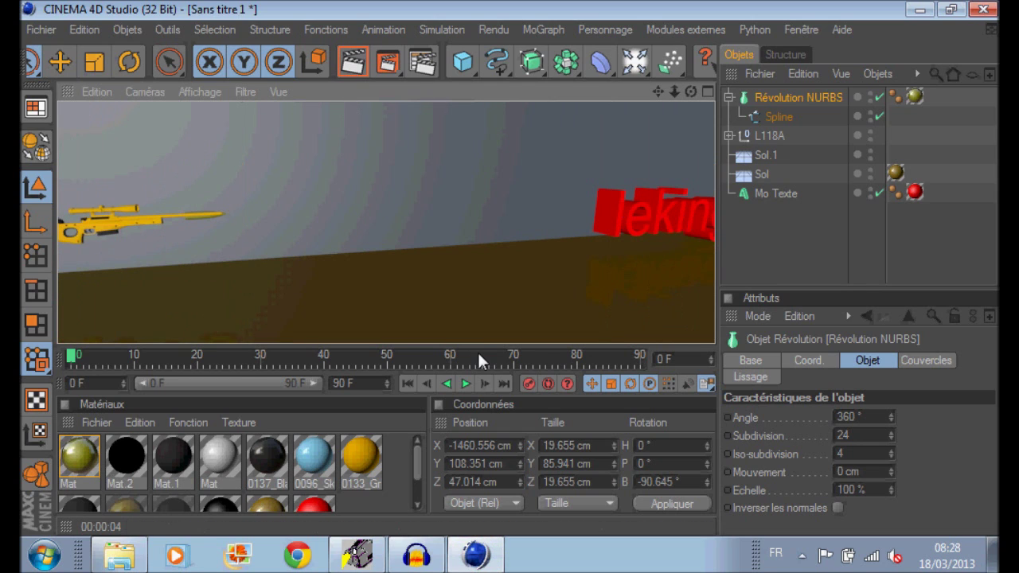
pyautogui.click(804, 266)
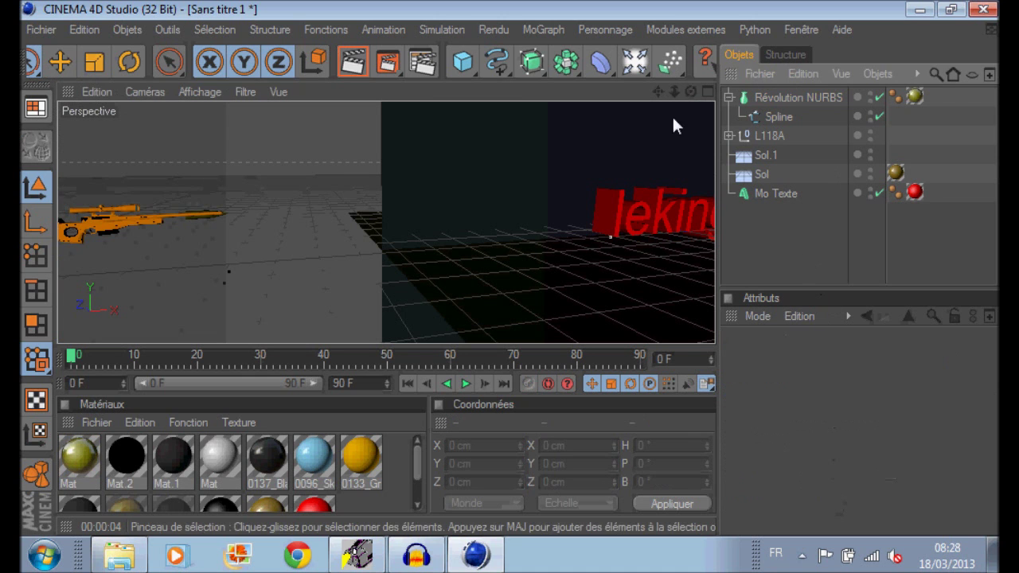
# Raise the lekingdu31 text to about 32 cm on Y, render the active view and clear the selection
pyautogui.moveTo(691, 92); pyautogui.dragTo(679, 112)
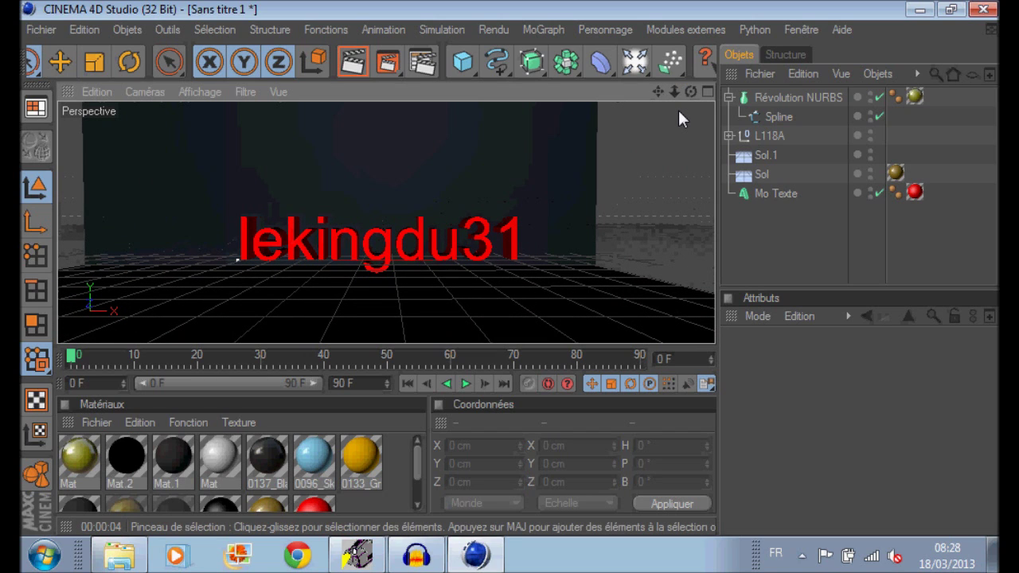
pyautogui.click(245, 252)
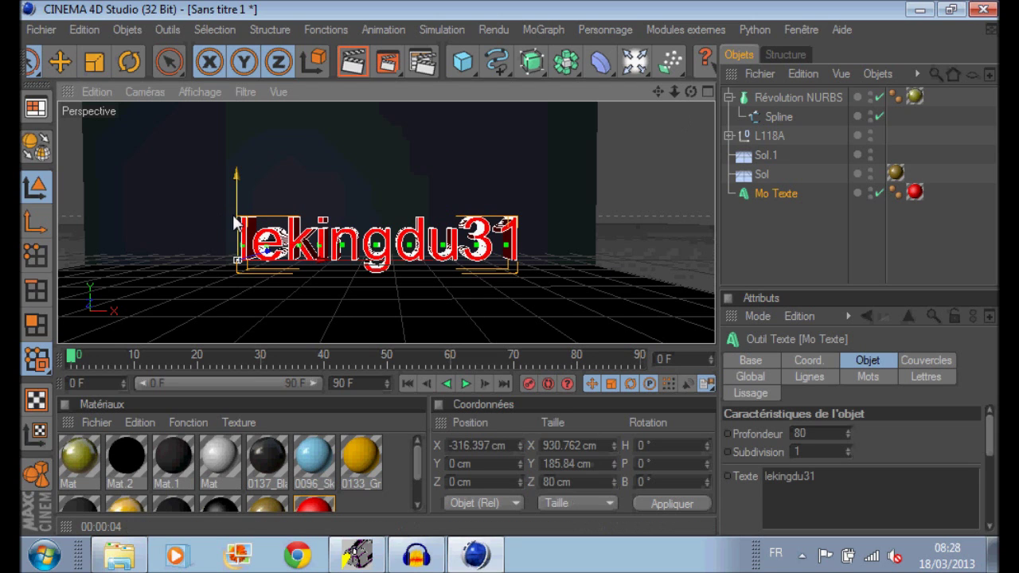
pyautogui.moveTo(236, 211); pyautogui.dragTo(236, 202)
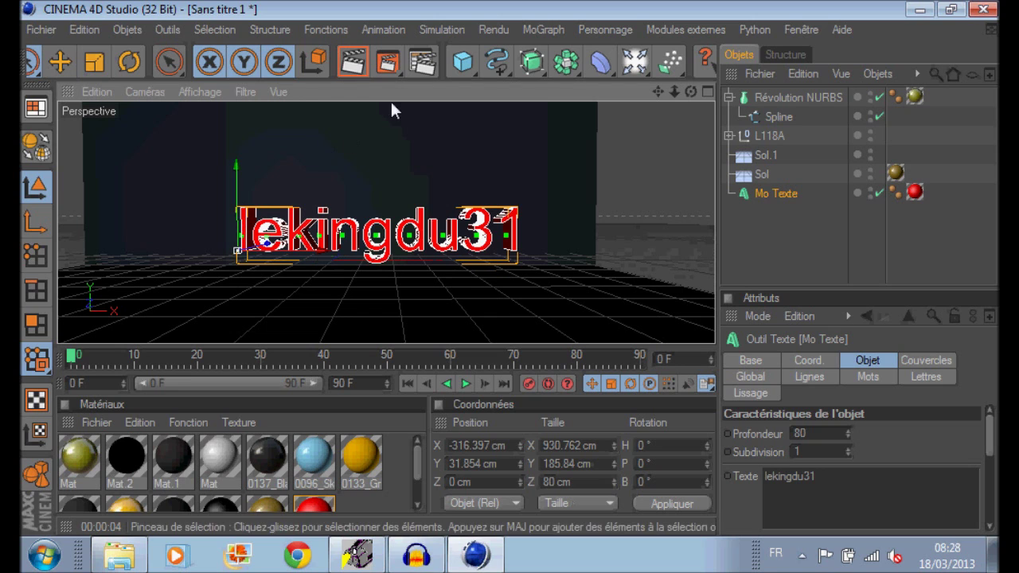
pyautogui.click(358, 64)
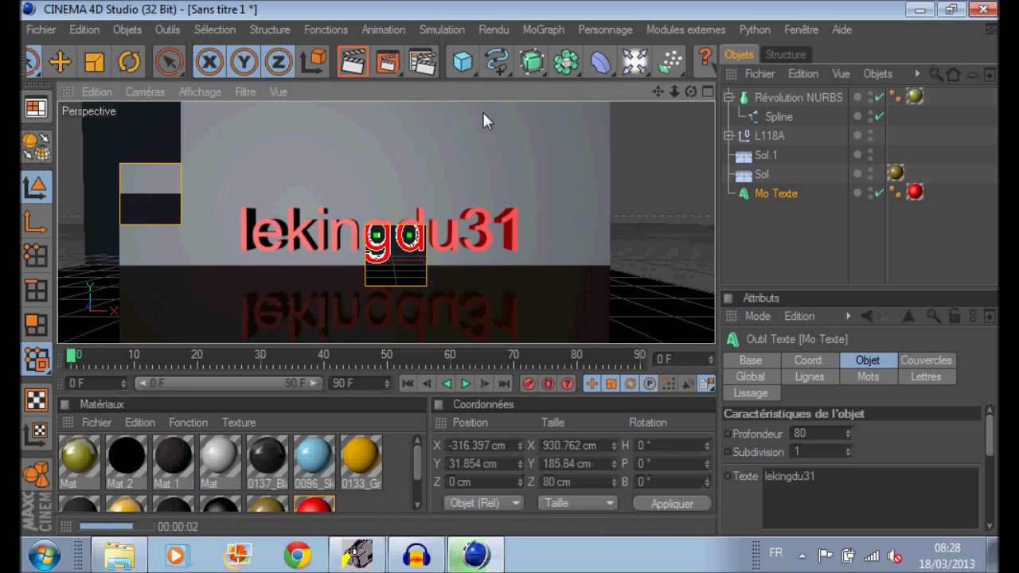
pyautogui.click(864, 272)
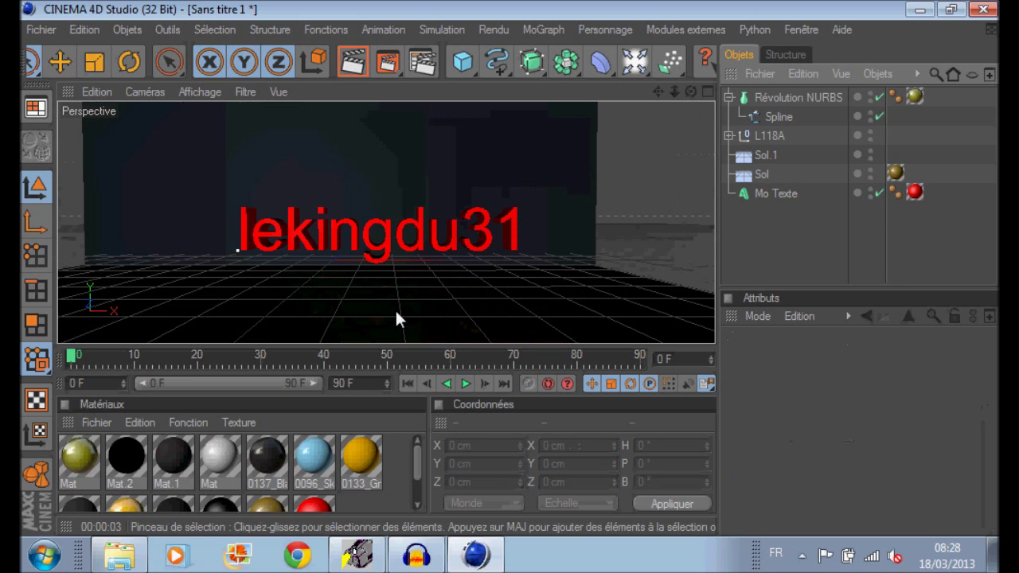
# Lower the lekingdu31 text to about -3 cm on Y and render the active view
pyautogui.click(244, 234)
pyautogui.moveTo(244, 234)
pyautogui.mouseDown()
pyautogui.moveTo(245, 253)
pyautogui.moveTo(245, 244)
pyautogui.mouseUp()
pyautogui.click(353, 62)
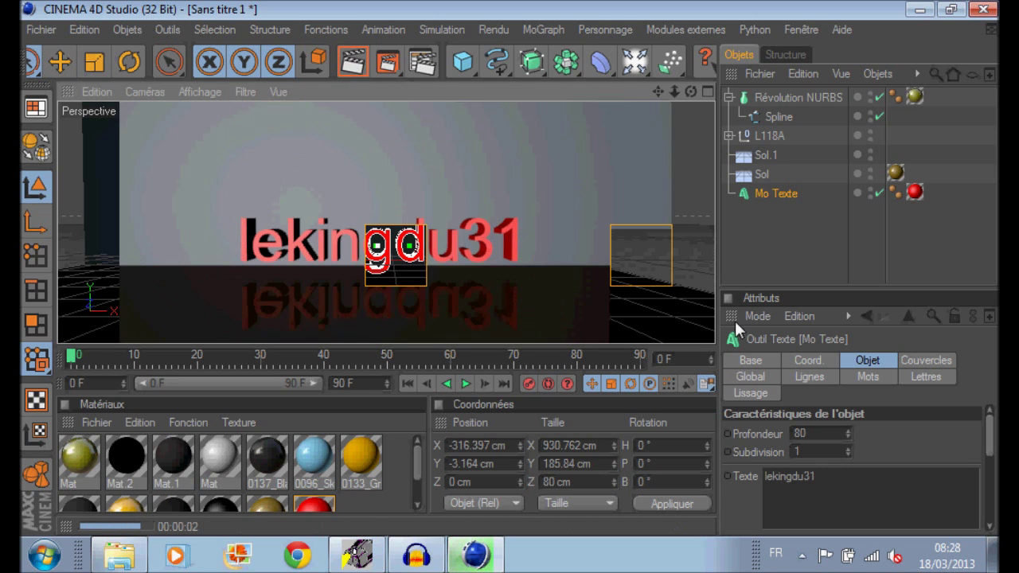
# Move the back wall Sol.1 down to about -49 cm on Y
pyautogui.click(843, 279)
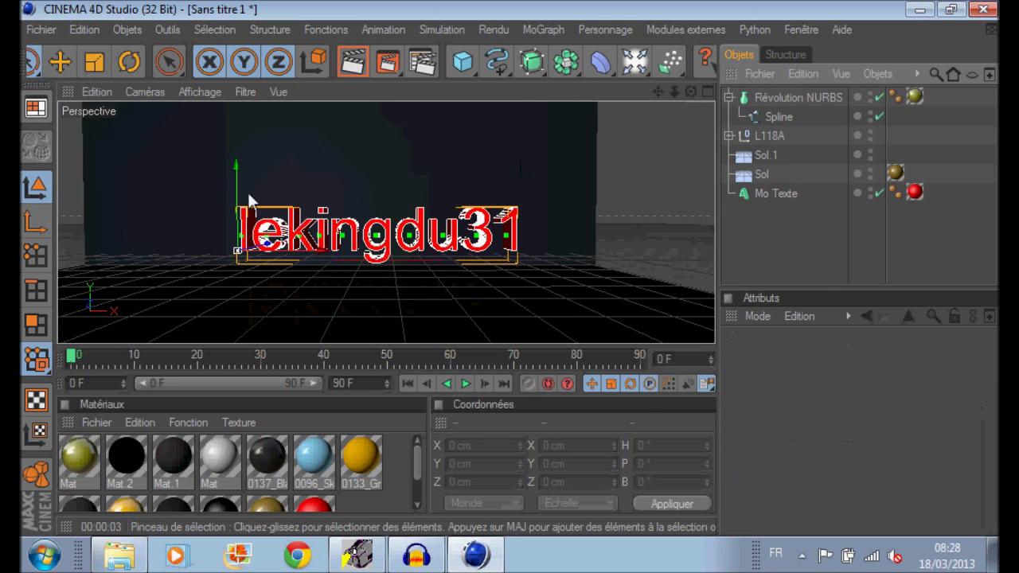
pyautogui.click(235, 191)
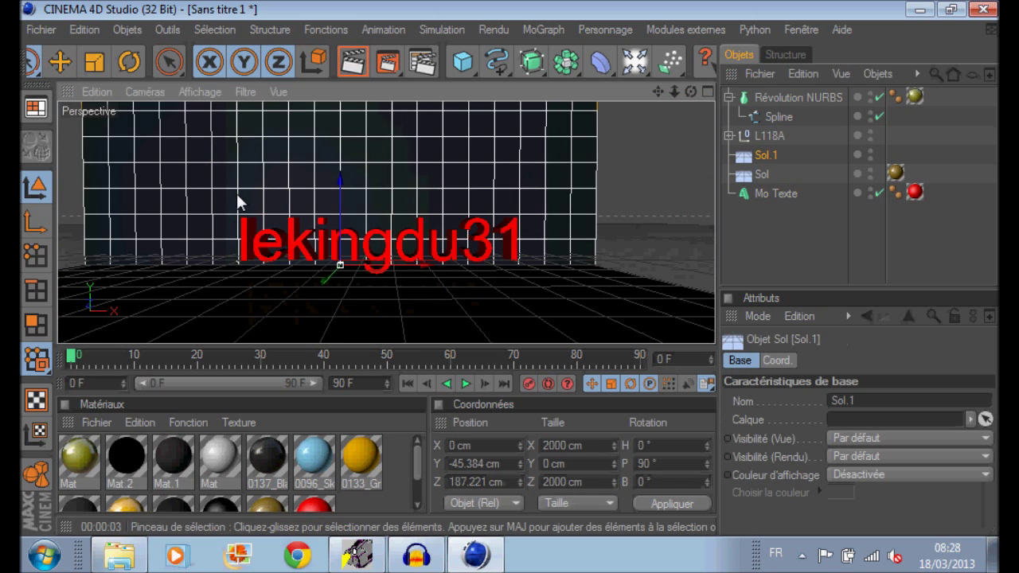
pyautogui.moveTo(337, 254); pyautogui.dragTo(337, 257)
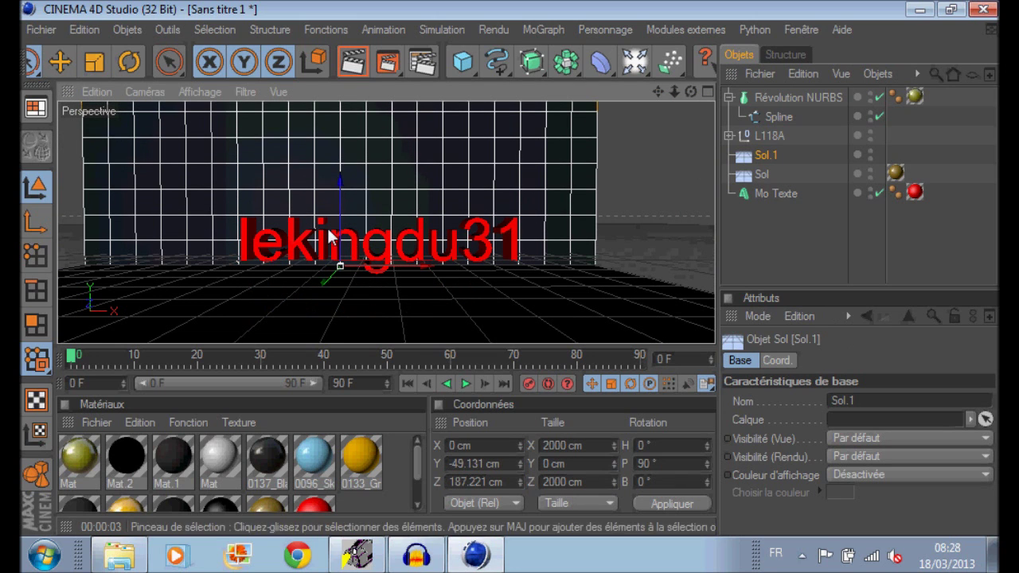
# Lower the lekingdu31 text to about -13 cm on Y, render the active view and clear the selection
pyautogui.click(251, 252)
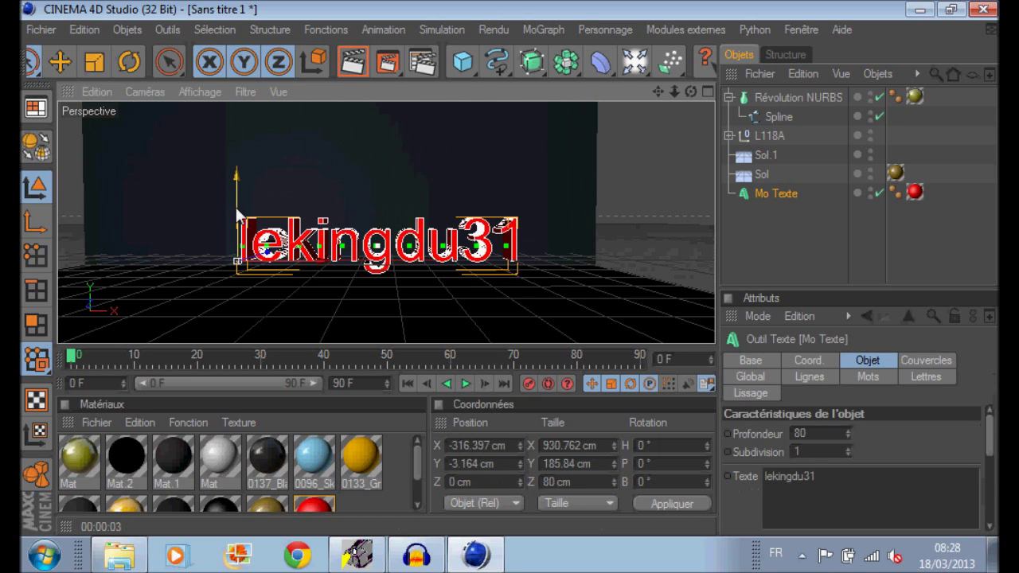
pyautogui.moveTo(237, 261); pyautogui.dragTo(236, 262)
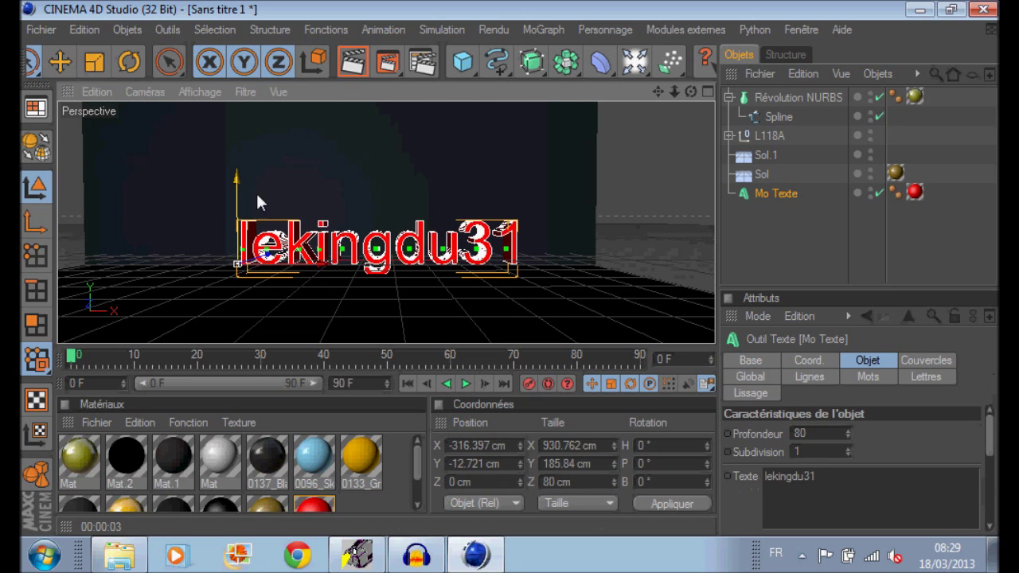
pyautogui.click(362, 65)
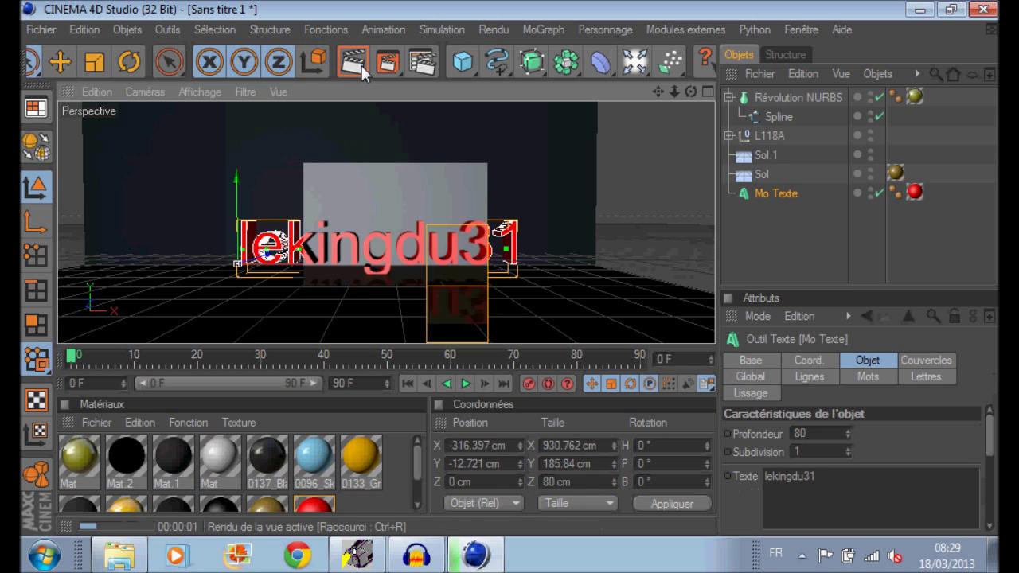
pyautogui.click(846, 251)
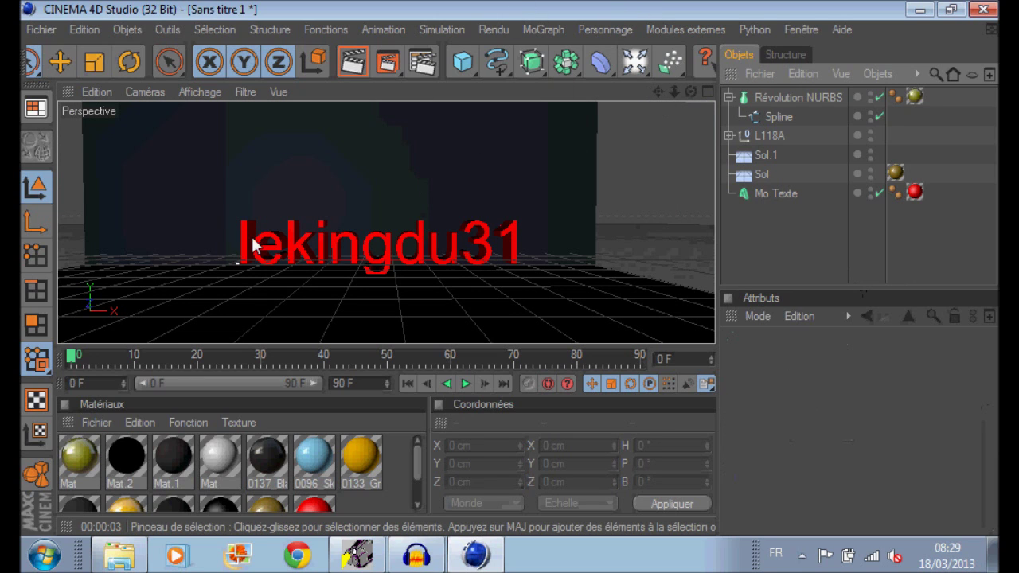
# Break the lekingdu31 Mo Texte object into 10 random pieces with Thrausi and close the plug-in window
pyautogui.click(336, 266)
pyautogui.click(243, 243)
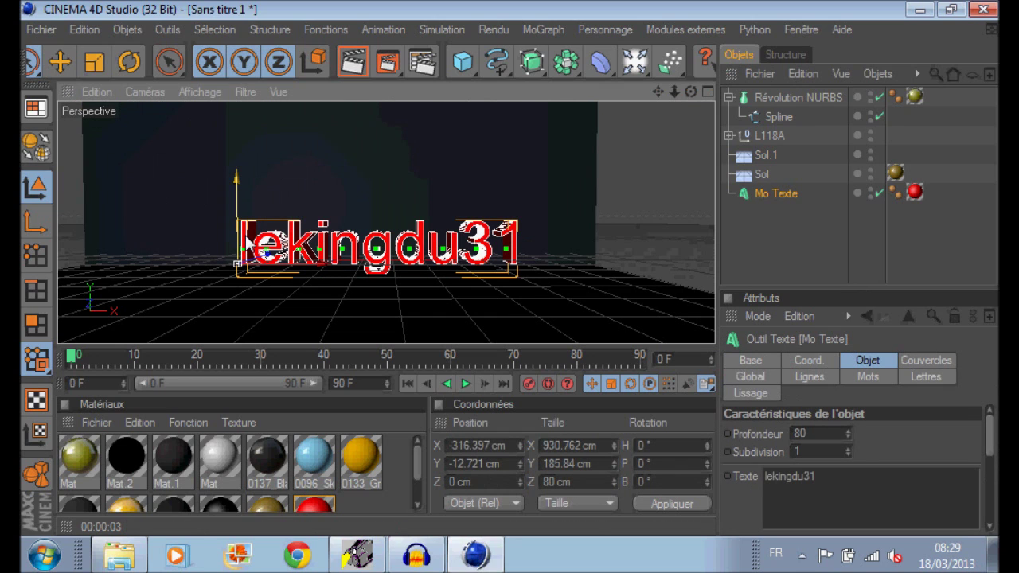
pyautogui.click(664, 29)
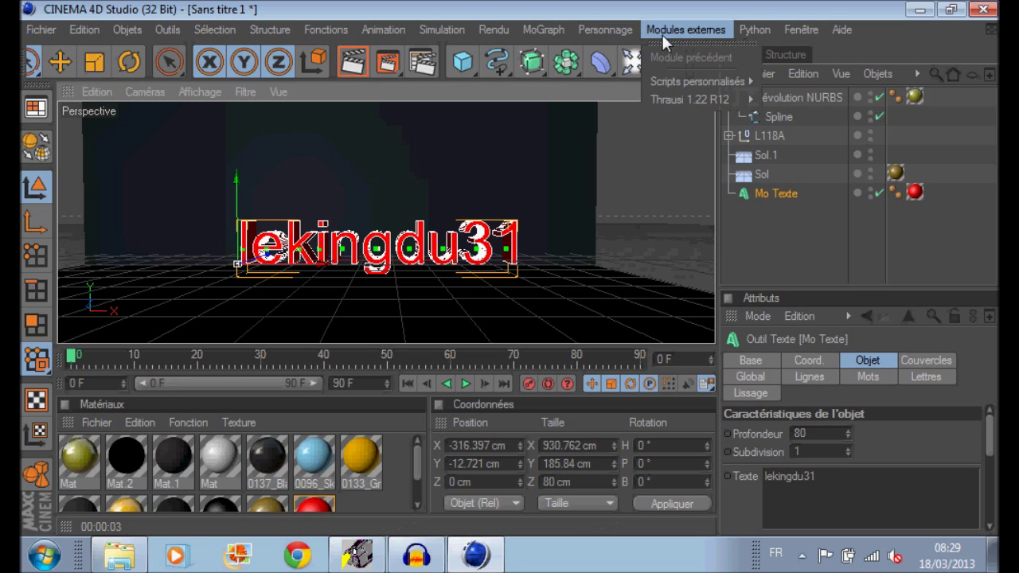
pyautogui.moveTo(654, 101)
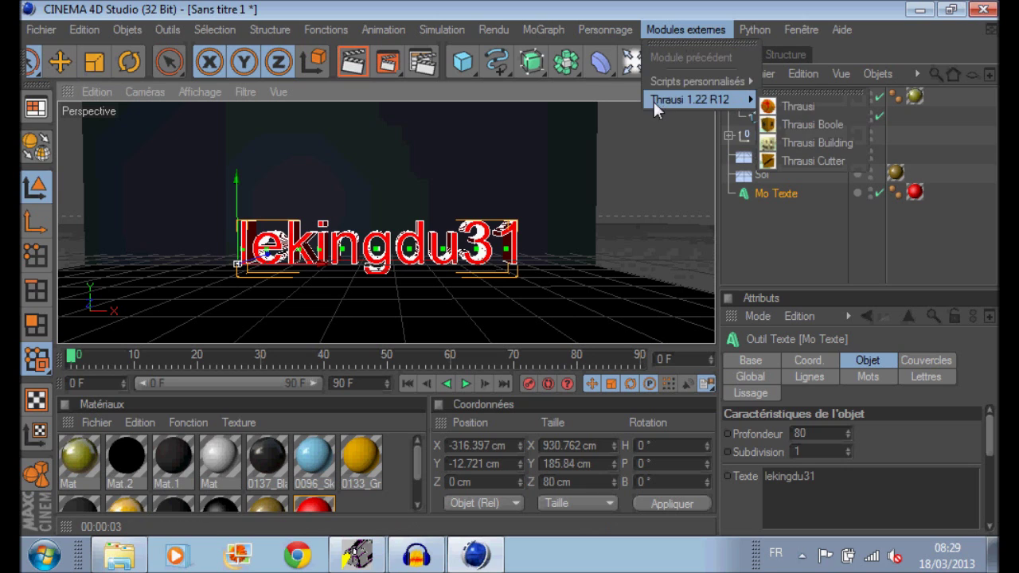
pyautogui.click(801, 105)
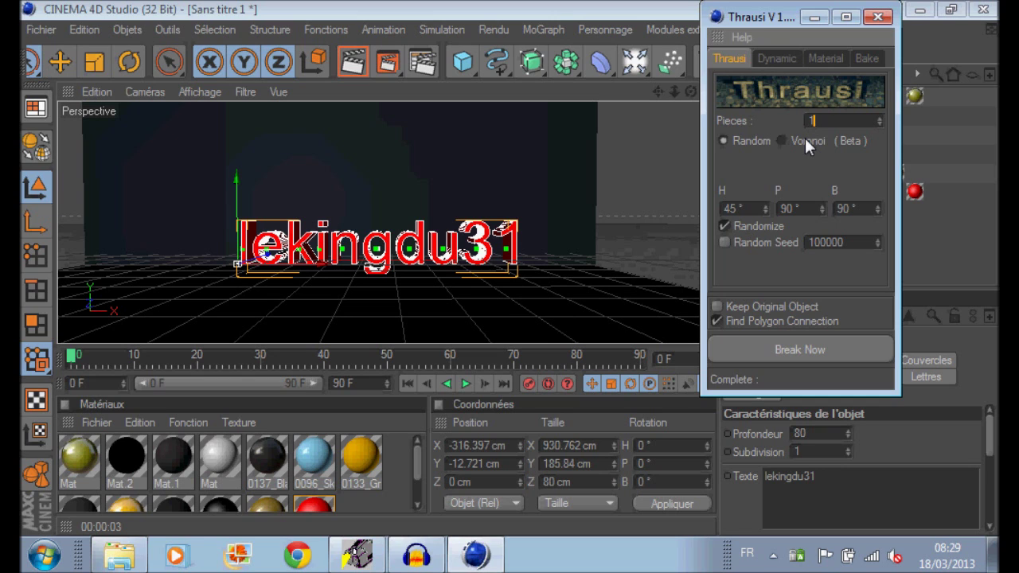
pyautogui.click(694, 110)
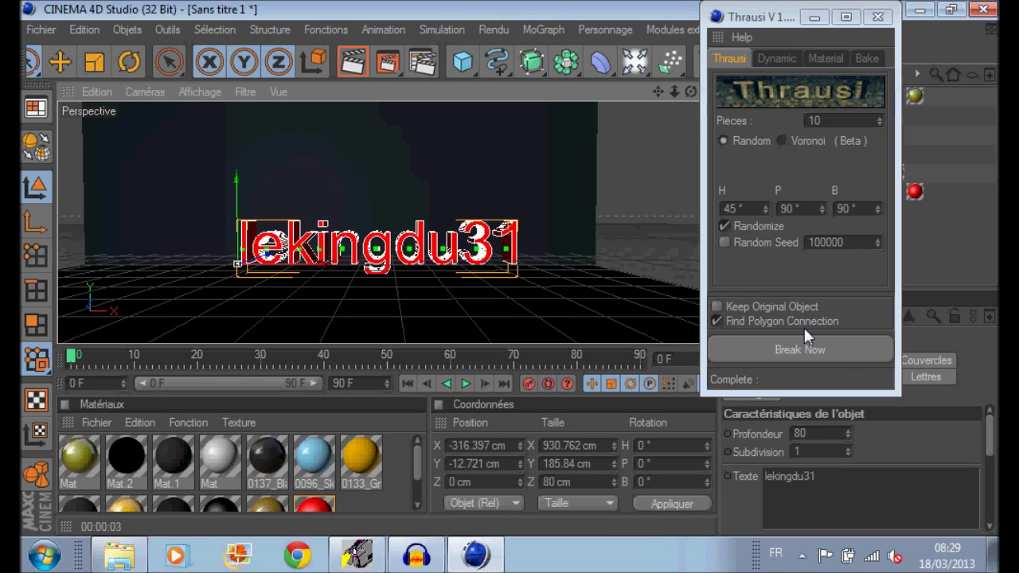
pyautogui.click(836, 347)
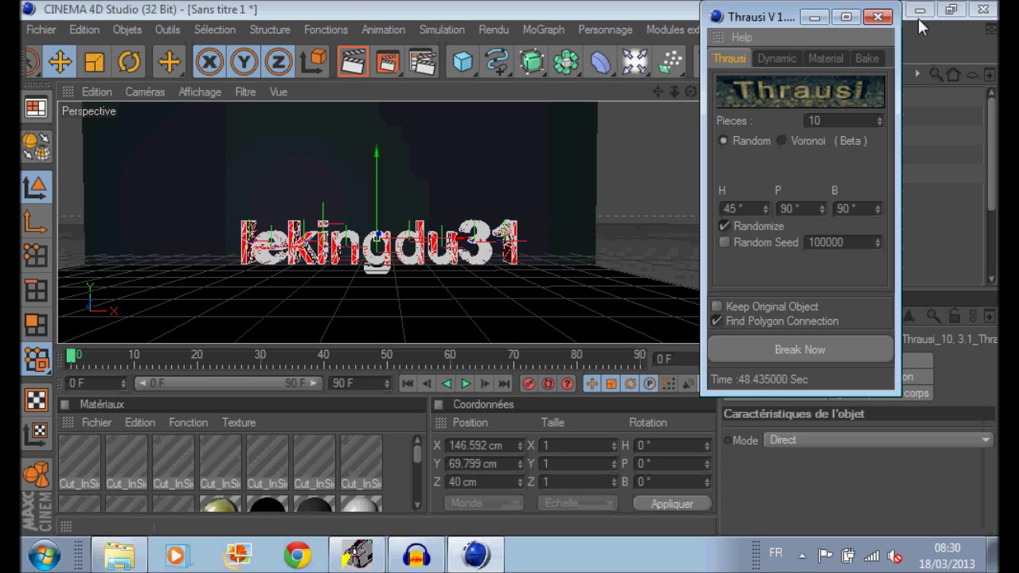
pyautogui.click(878, 17)
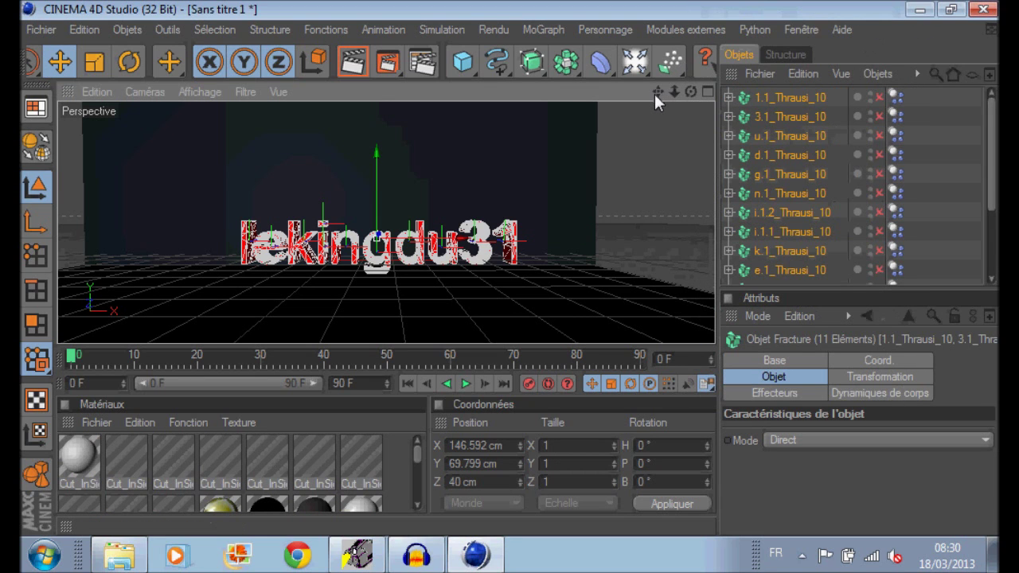
# Group all the Thrausi_10 fracture objects of the text under a single null object
pyautogui.moveTo(993, 179)
pyautogui.mouseDown()
pyautogui.moveTo(993, 239)
pyautogui.moveTo(992, 162)
pyautogui.mouseUp()
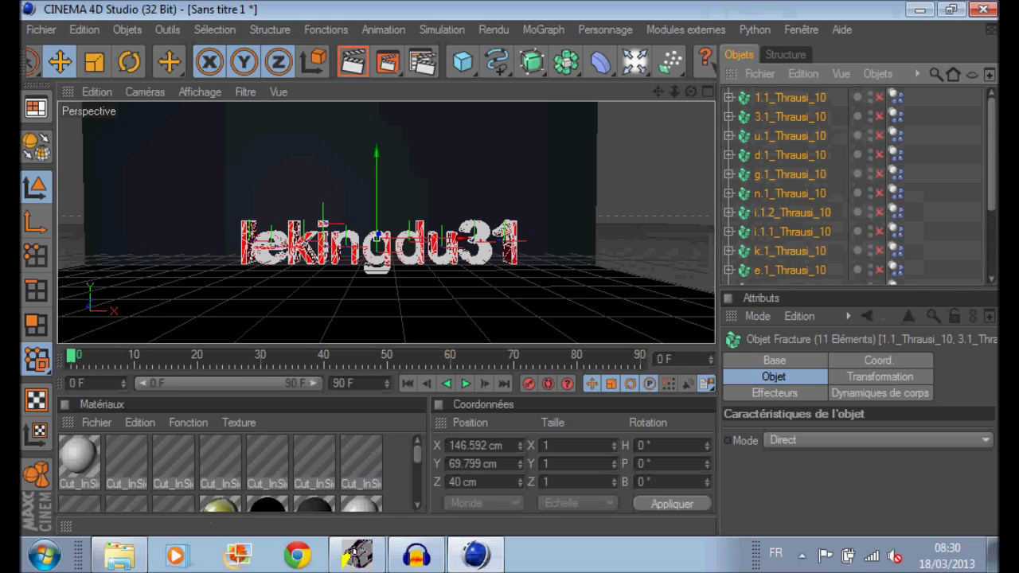
pyautogui.rightClick(783, 166)
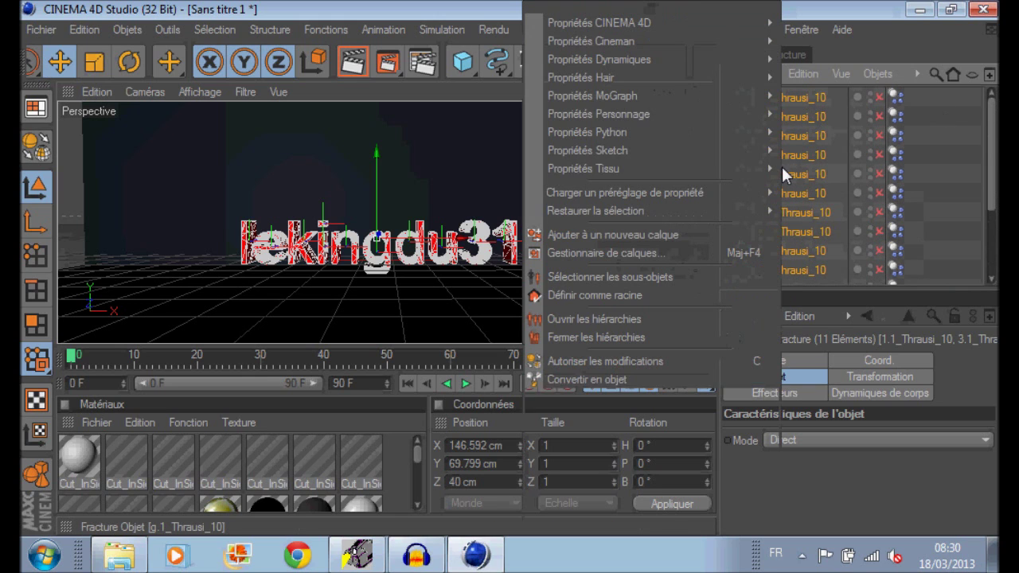
pyautogui.moveTo(715, 111)
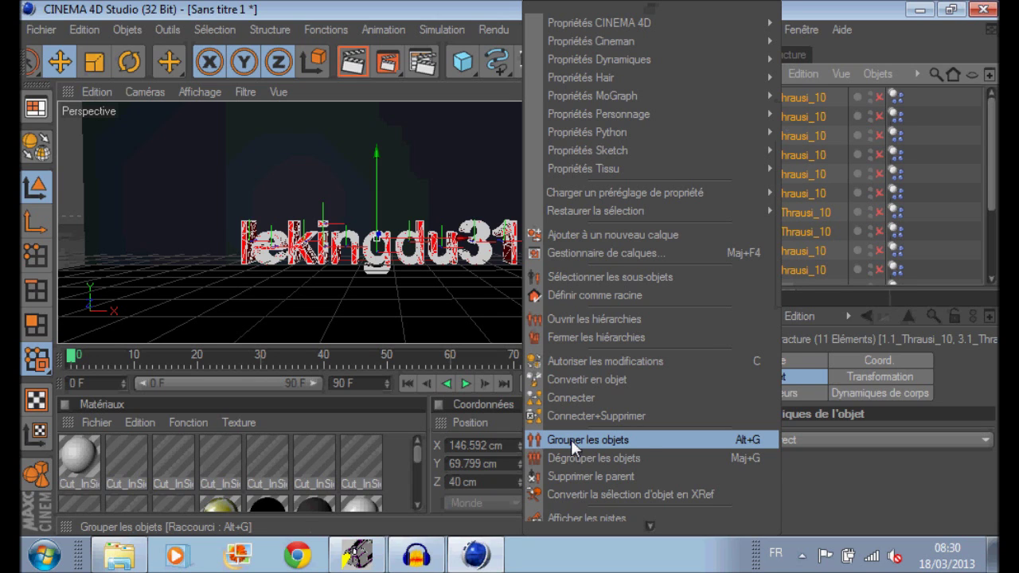
pyautogui.click(571, 440)
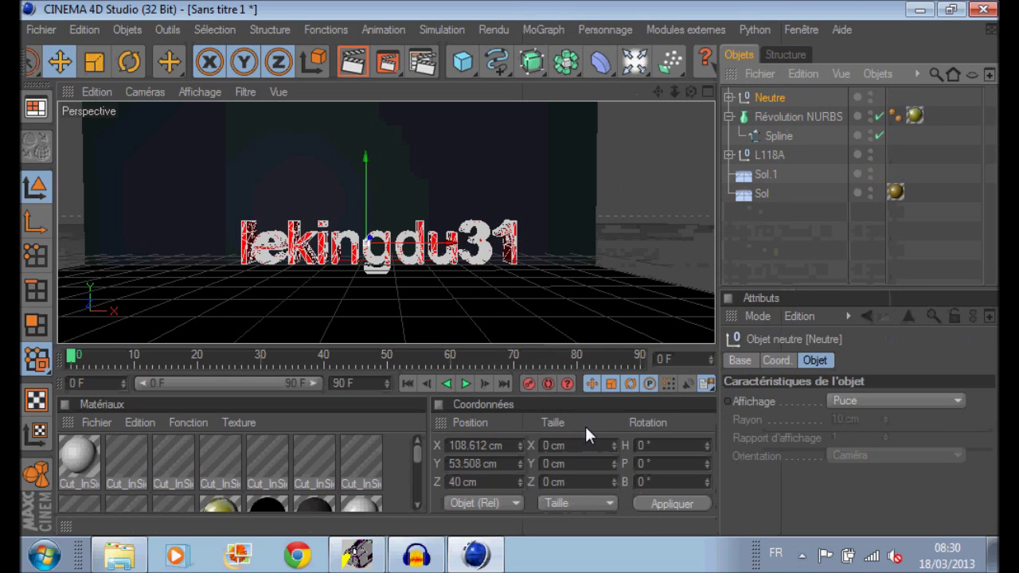
# Play the animation to check how the broken text falls, stop it and return to frame 0
pyautogui.click(466, 383)
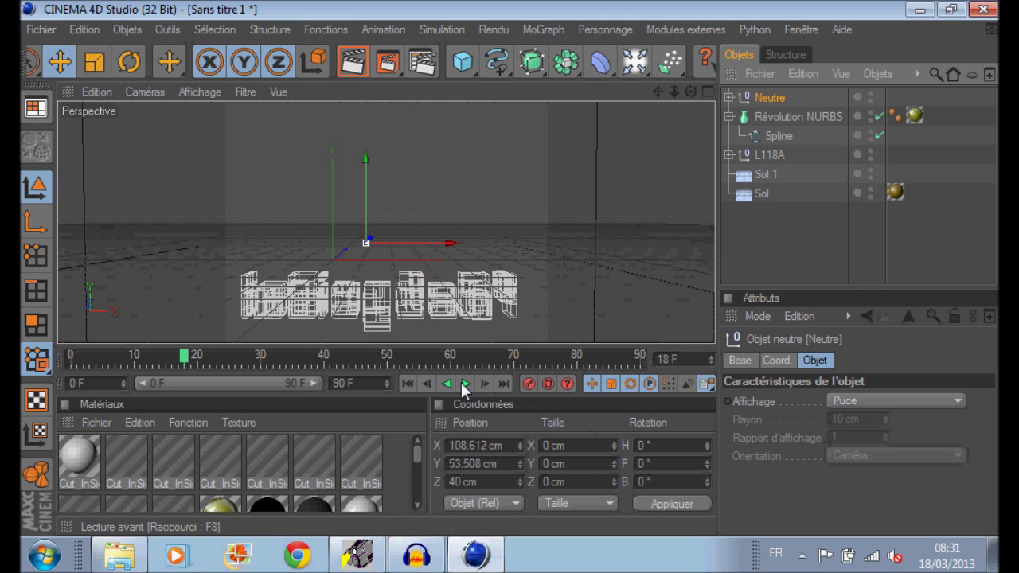
pyautogui.click(466, 384)
pyautogui.moveTo(187, 356); pyautogui.dragTo(51, 359)
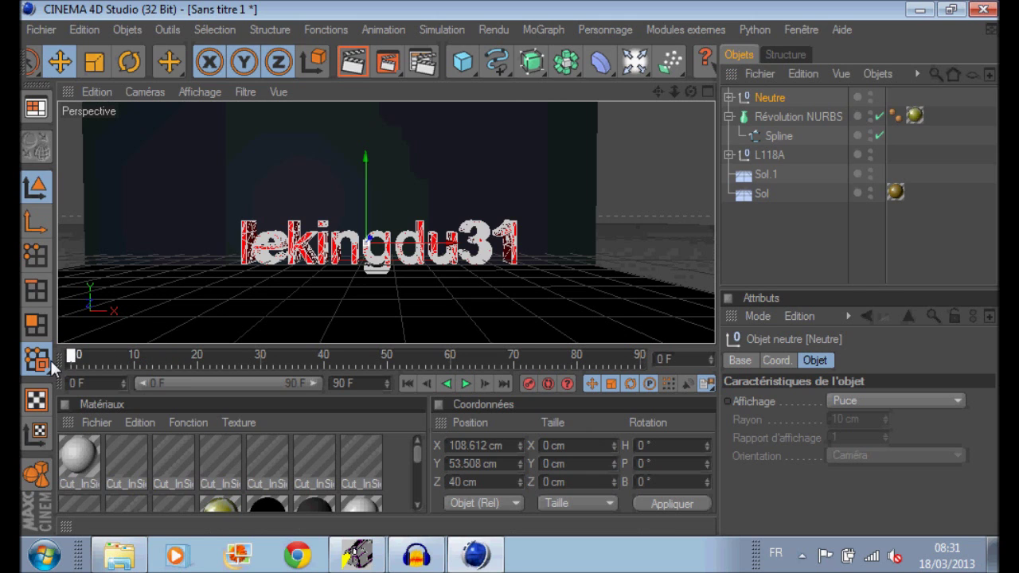
pyautogui.click(727, 97)
pyautogui.click(727, 97)
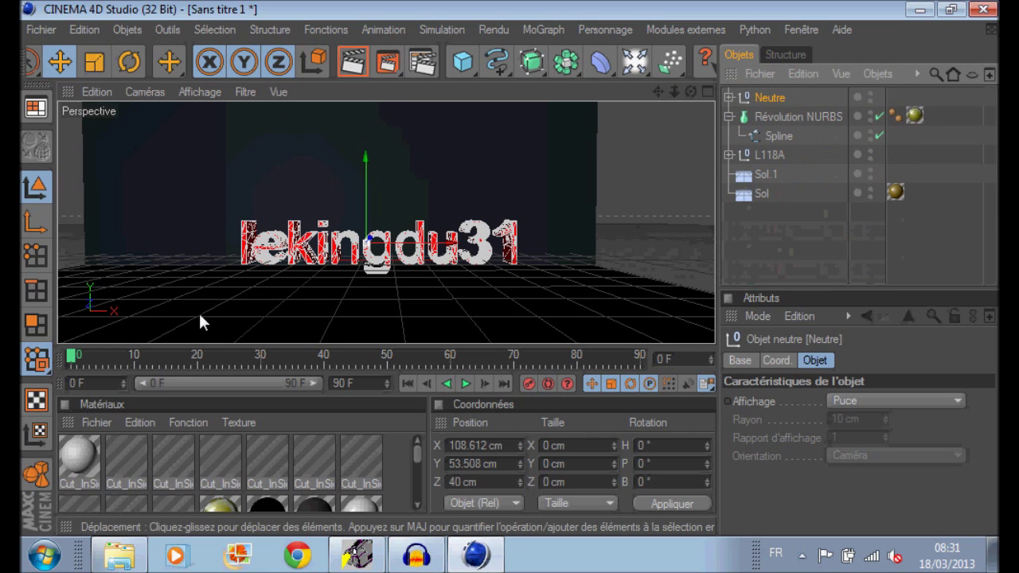
# Make the floor Sol a rigid body for the dynamics simulation
pyautogui.click(228, 316)
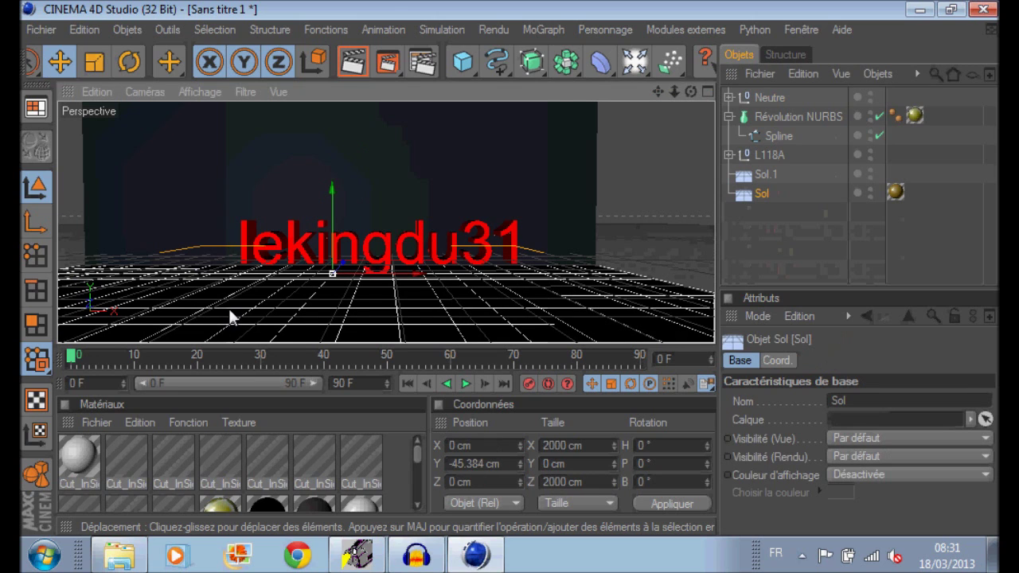
pyautogui.click(456, 32)
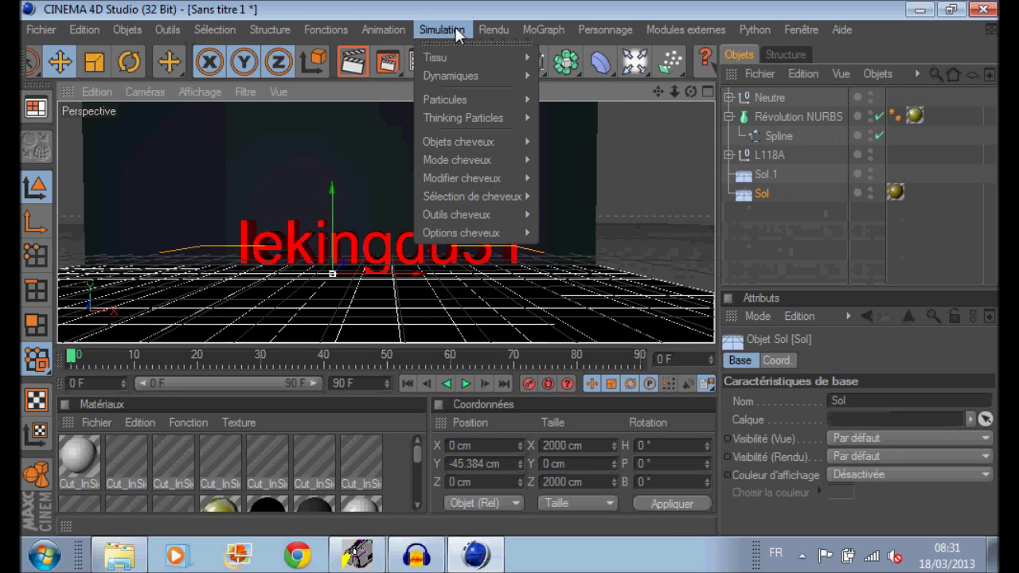
pyautogui.moveTo(460, 78)
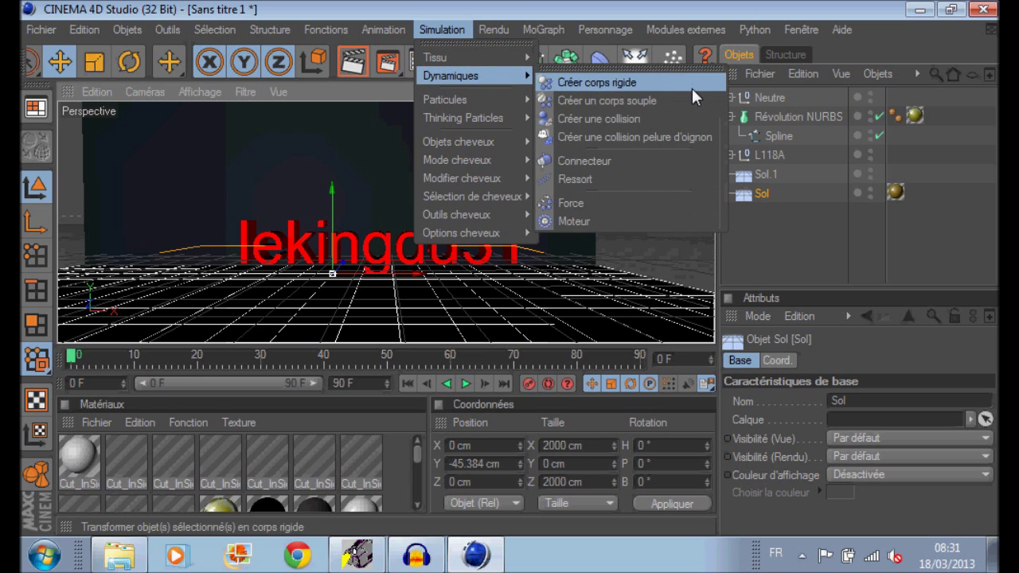
pyautogui.click(692, 89)
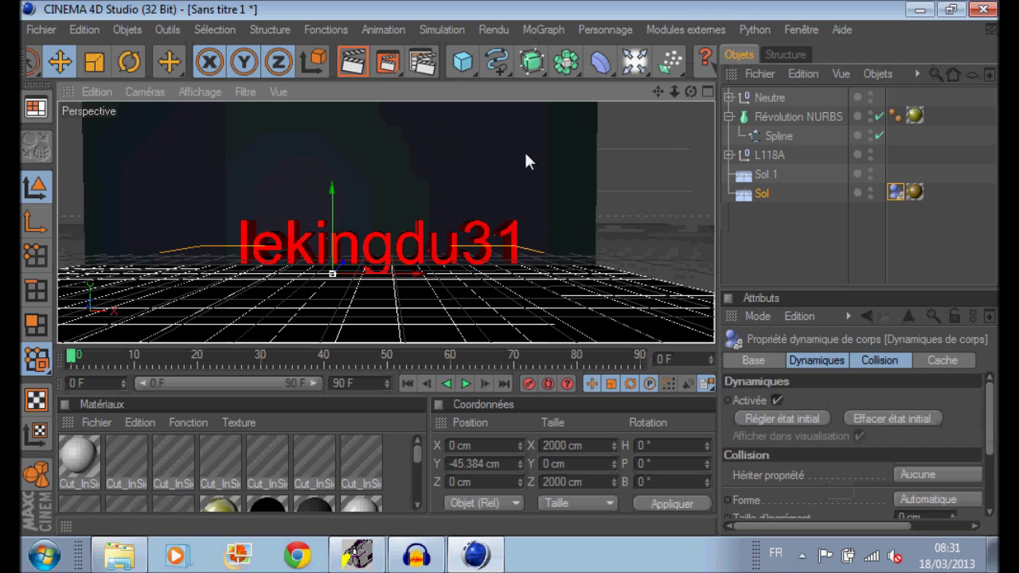
# Play the simulation to check how the text fragments land on the floor, and rewind to frame 0
pyautogui.click(466, 384)
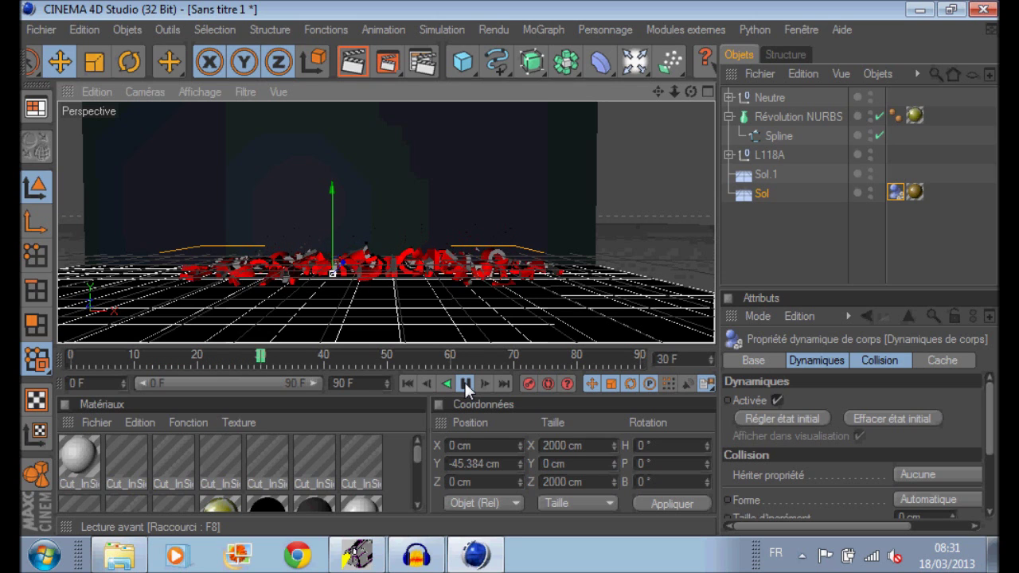
pyautogui.click(466, 386)
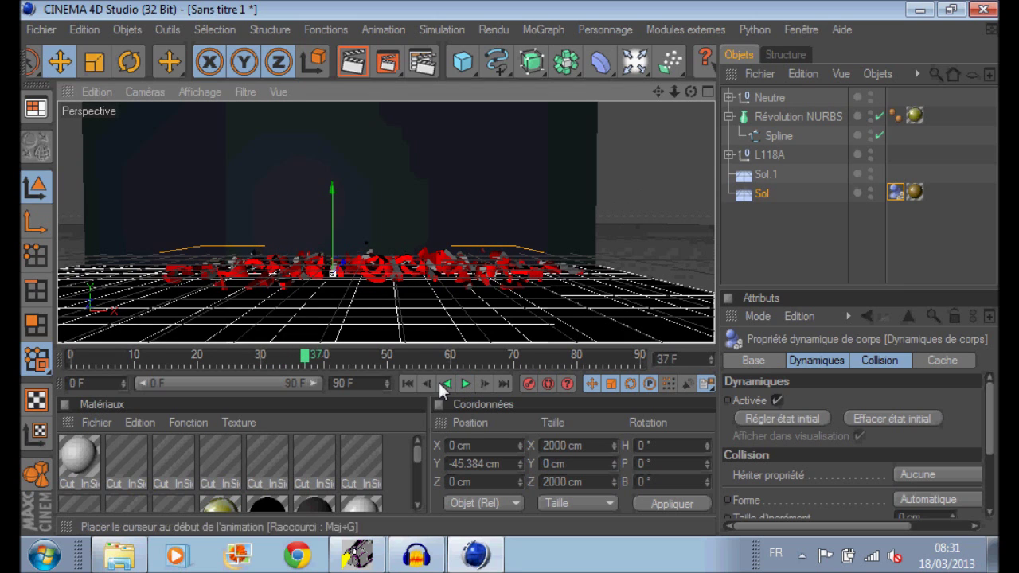
pyautogui.moveTo(296, 353); pyautogui.dragTo(62, 353)
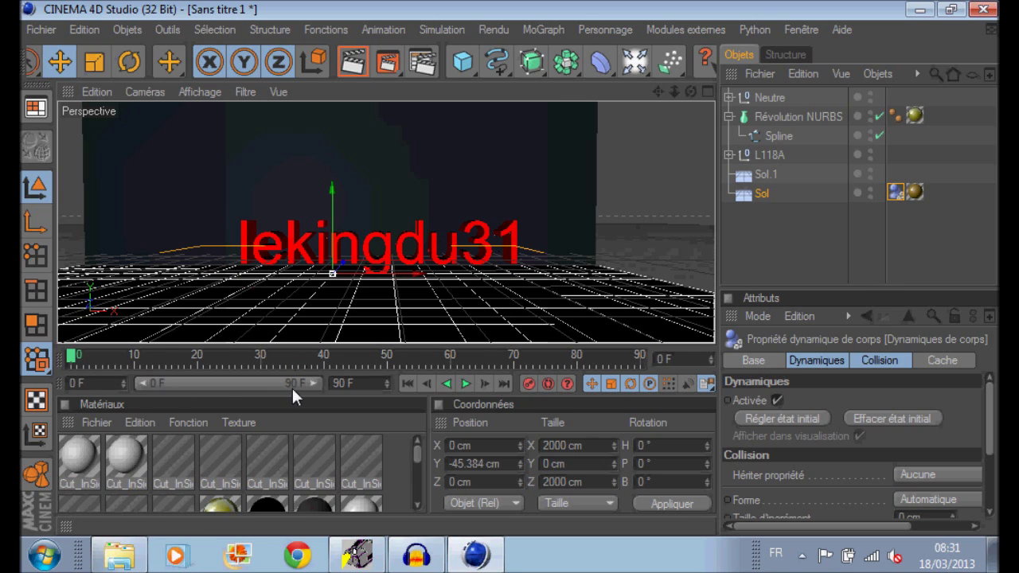
# Extend the timeline and its visible range to 240 frames, and record a keyframe for the Révolution NURBS bullet at frame 90
pyautogui.moveTo(658, 91); pyautogui.dragTo(1018, 97)
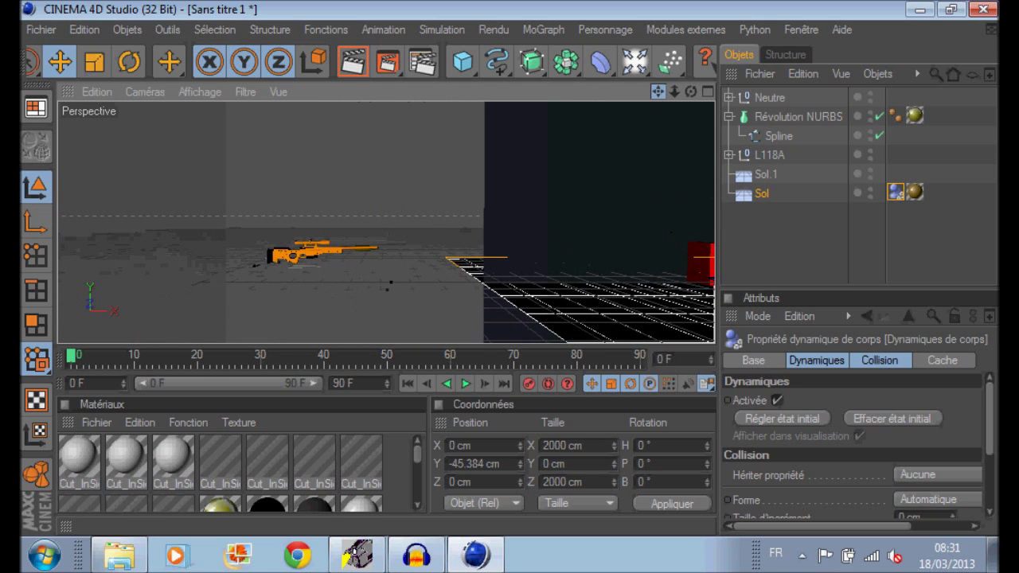
pyautogui.click(363, 257)
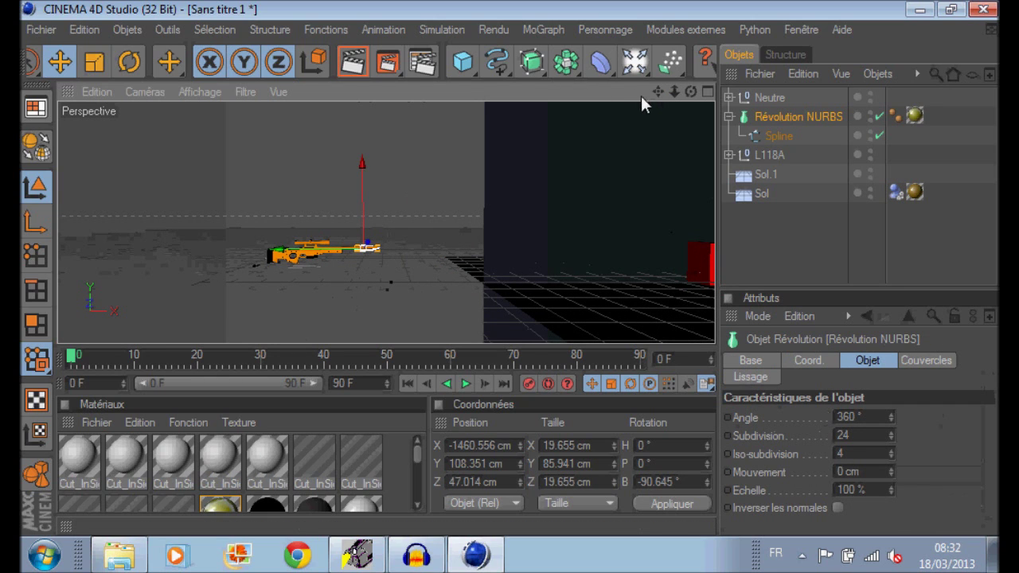
pyautogui.moveTo(97, 360); pyautogui.dragTo(640, 369)
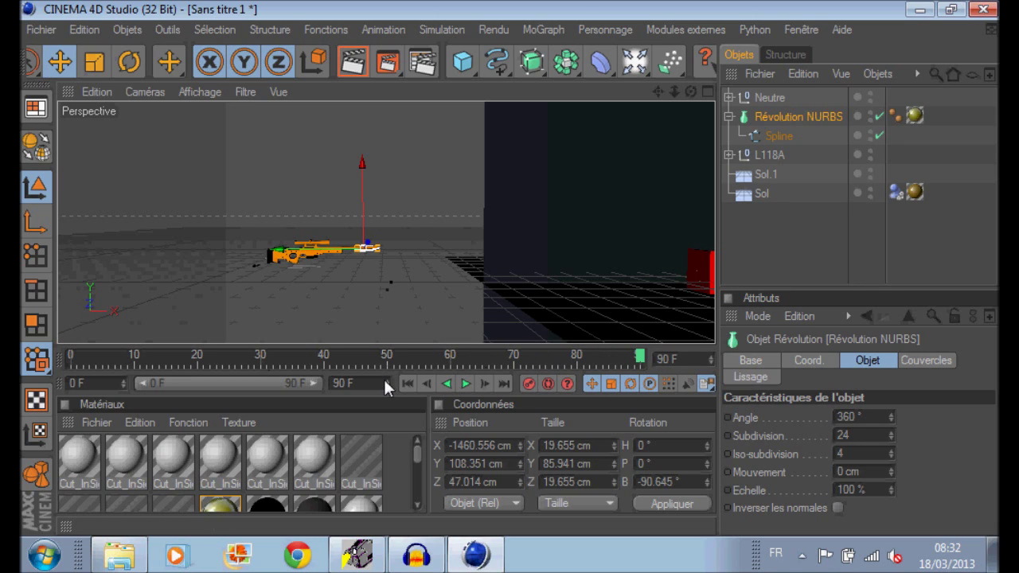
pyautogui.doubleClick(343, 383)
pyautogui.write('91')
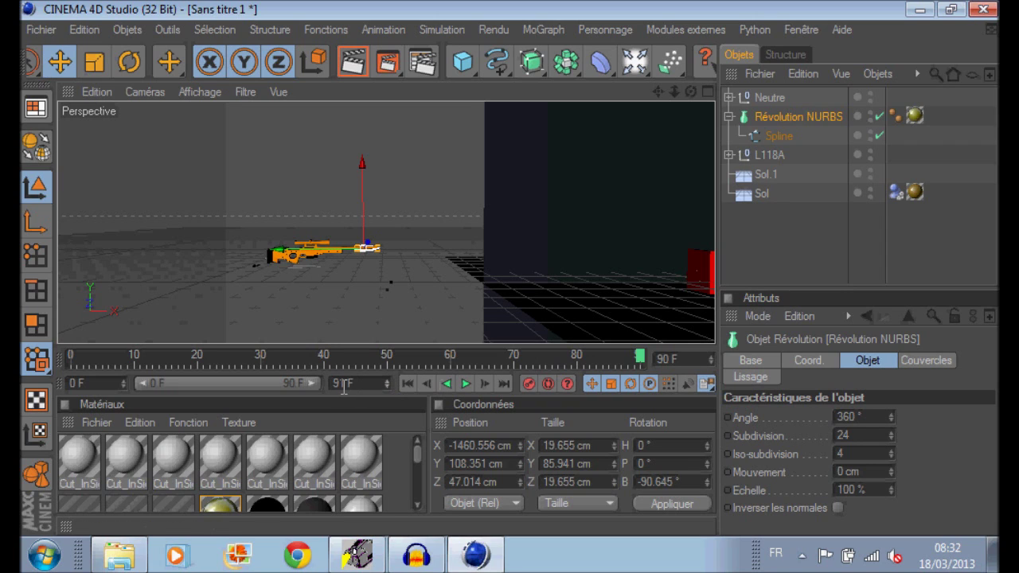
pyautogui.moveTo(385, 379); pyautogui.dragTo(388, 378)
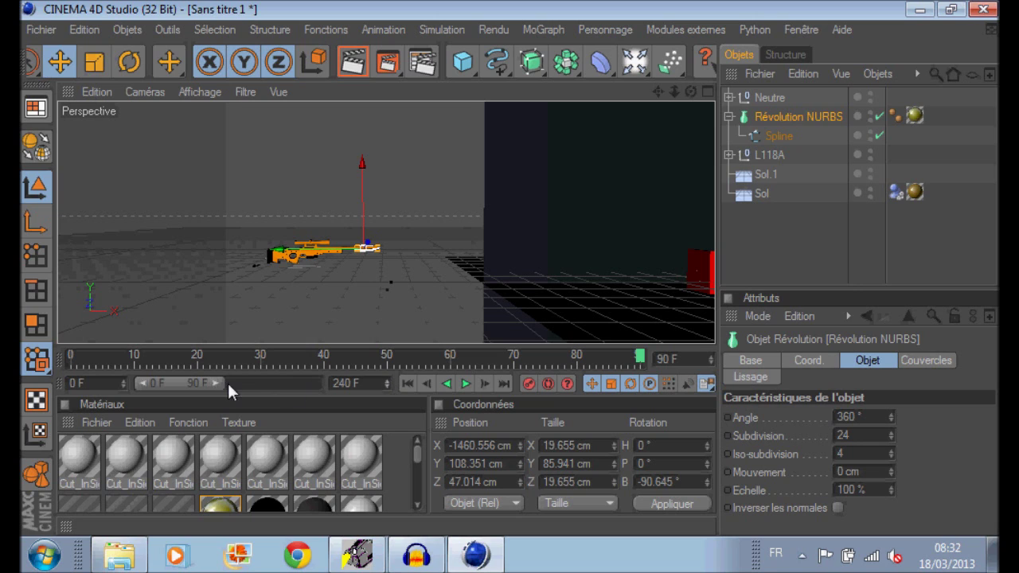
pyautogui.moveTo(220, 383); pyautogui.dragTo(314, 383)
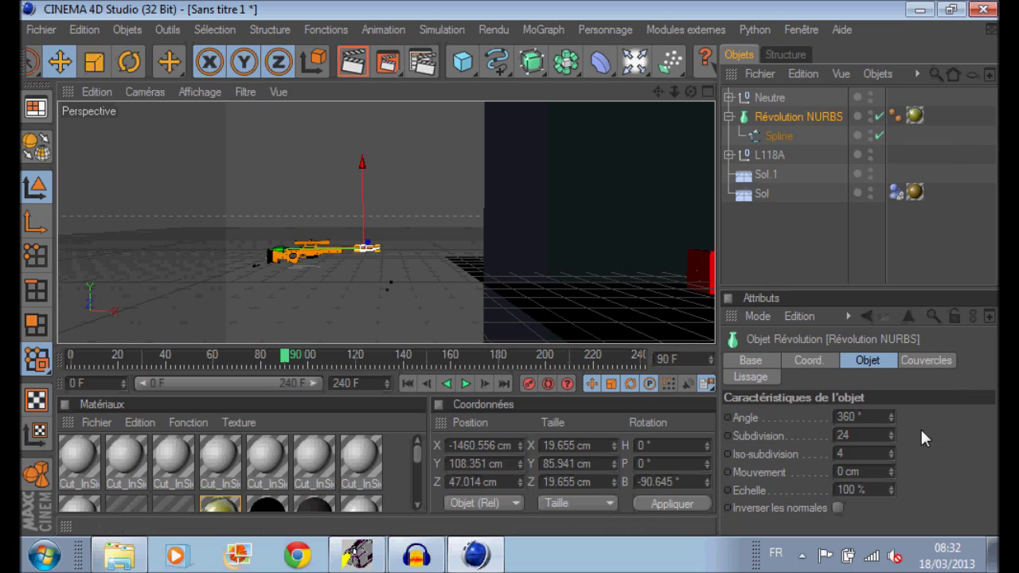
pyautogui.click(526, 384)
# At frame 160, move the bullet past the text to about 1048 cm on X and record a keyframe
pyautogui.moveTo(293, 362); pyautogui.dragTo(447, 368)
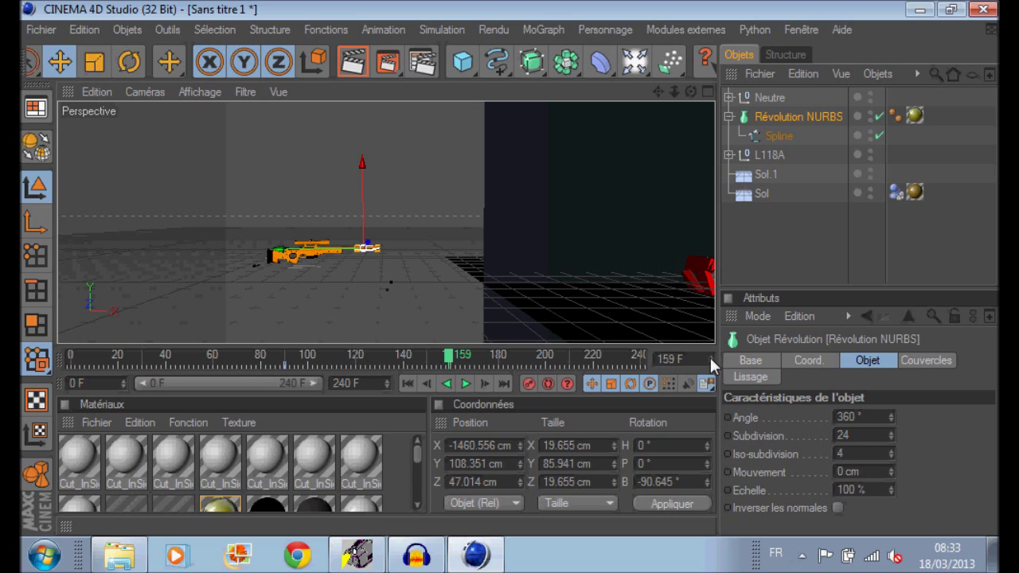
pyautogui.click(711, 356)
pyautogui.click(711, 356)
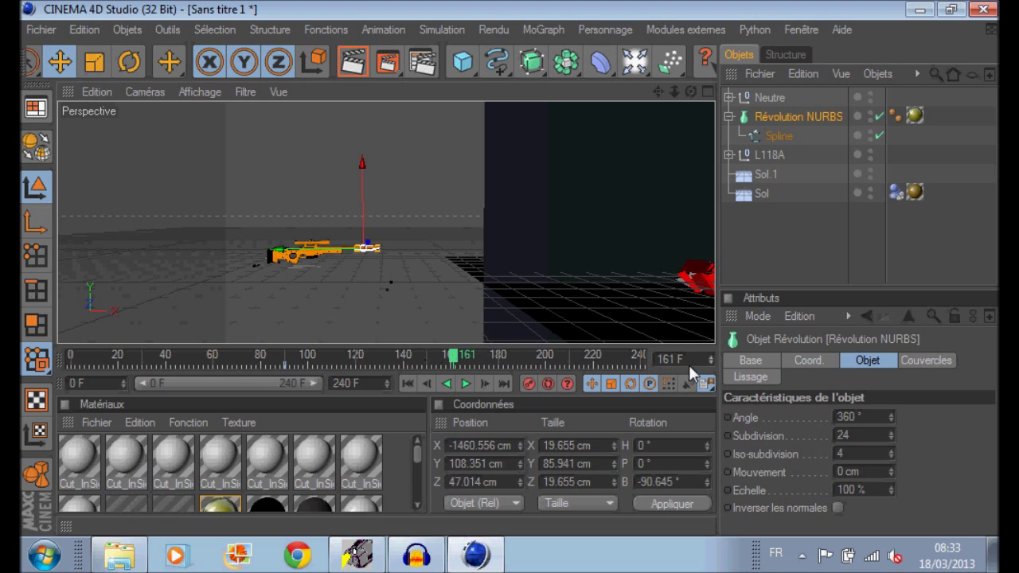
pyautogui.click(711, 363)
pyautogui.moveTo(367, 248); pyautogui.dragTo(890, 240)
pyautogui.moveTo(659, 91)
pyautogui.mouseDown()
pyautogui.moveTo(549, 107)
pyautogui.moveTo(227, 108)
pyautogui.moveTo(211, 78)
pyautogui.mouseUp()
pyautogui.moveTo(541, 227)
pyautogui.mouseDown()
pyautogui.moveTo(617, 227)
pyautogui.moveTo(534, 228)
pyautogui.mouseUp()
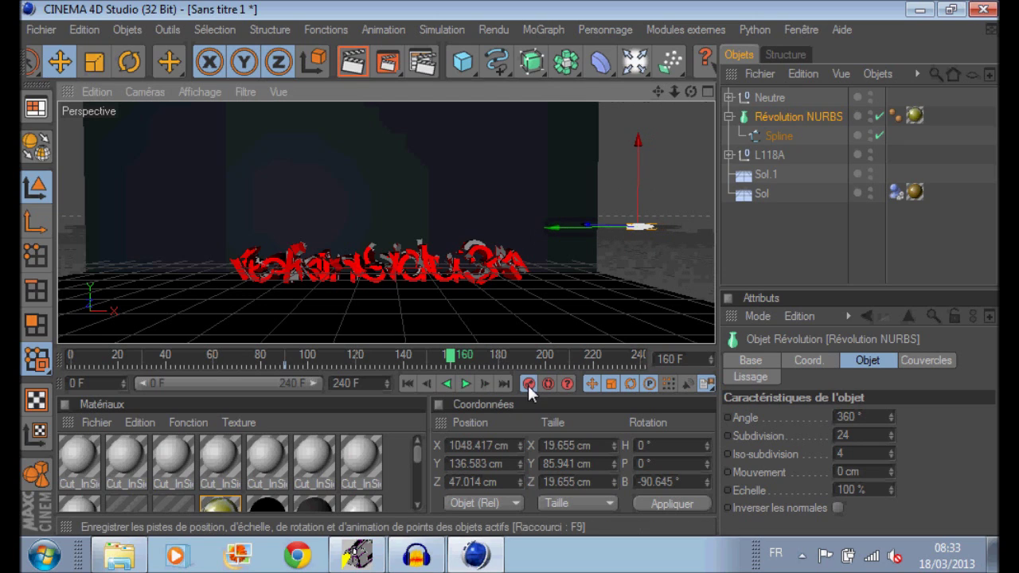
pyautogui.click(530, 383)
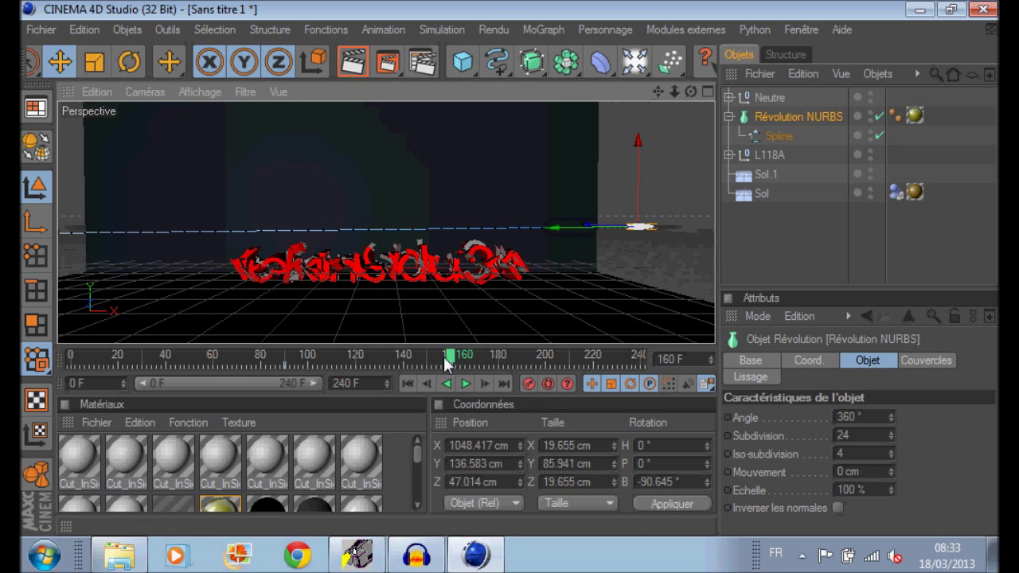
# Rewind the animation to frame 0 and undo the bullet's keyframe at frame 160
pyautogui.click(416, 357)
pyautogui.moveTo(410, 359); pyautogui.dragTo(24, 350)
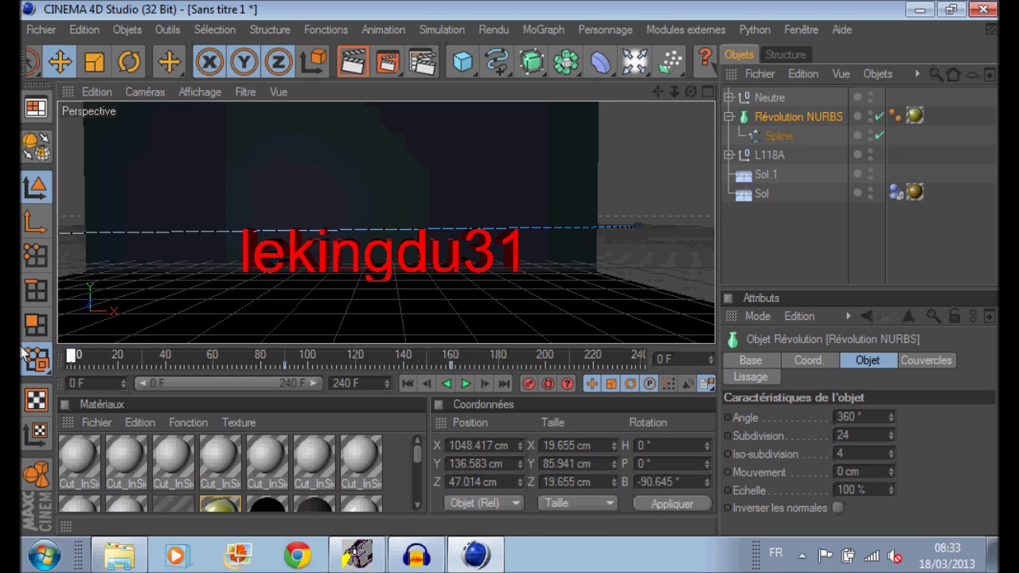
pyautogui.moveTo(23, 349); pyautogui.dragTo(23, 351)
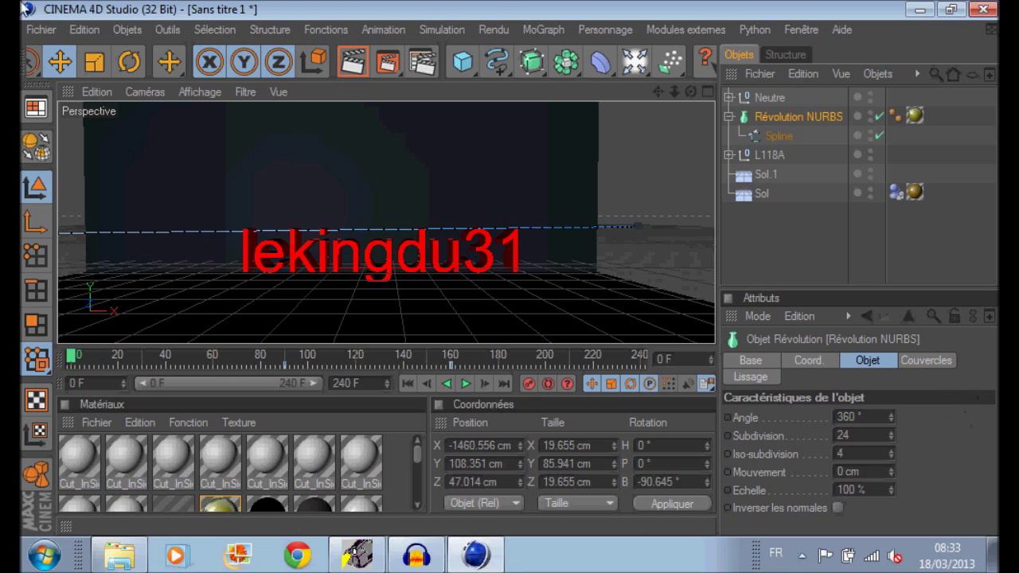
pyautogui.moveTo(111, 71); pyautogui.dragTo(227, 78)
pyautogui.click(31, 64)
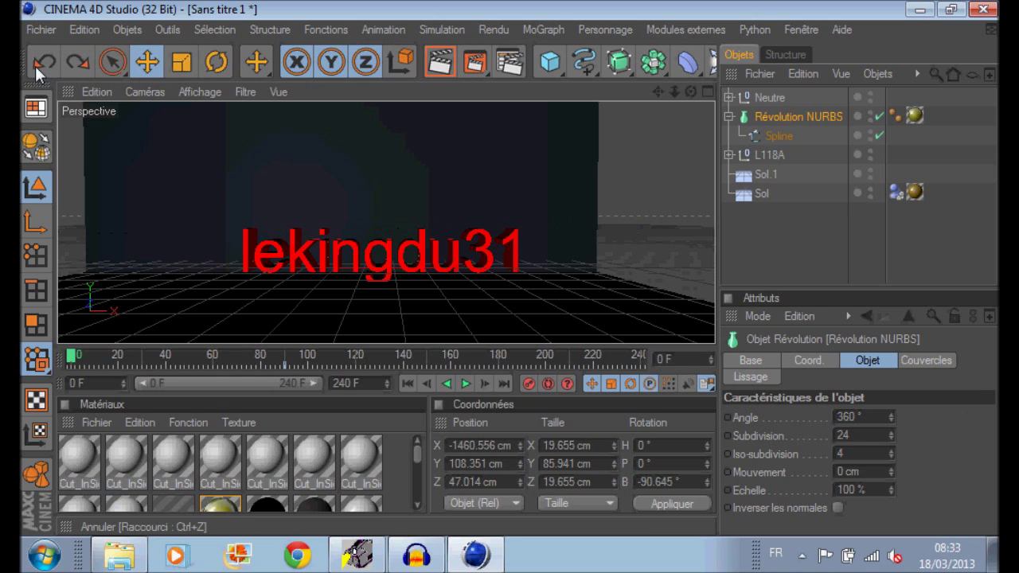
# Delete the Révolution NURBS bullet's keyframe at frame 90
pyautogui.click(303, 361)
pyautogui.click(284, 364)
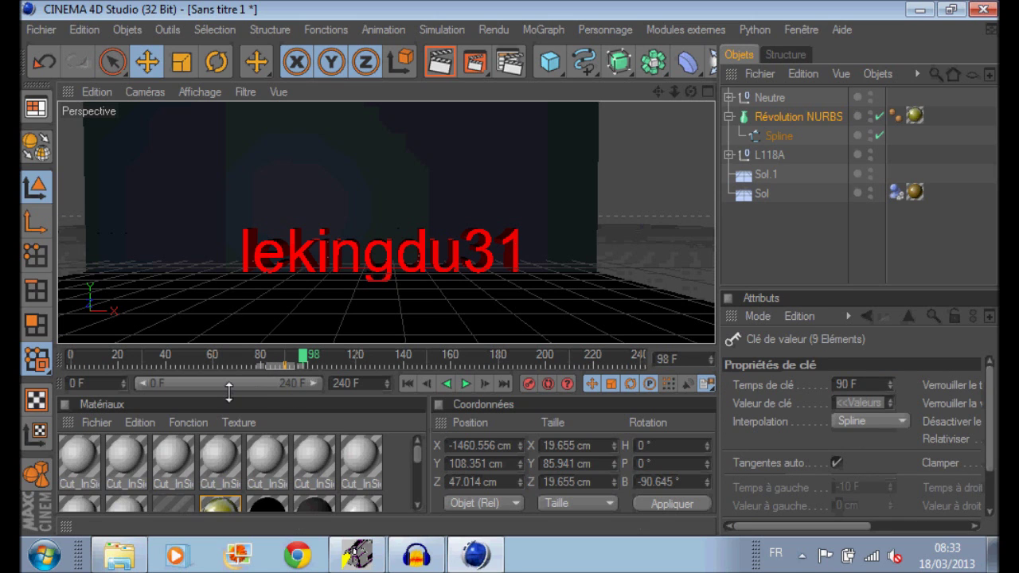
pyautogui.press('Delete')
# Lower the L118A rifle to about -18 cm on Y and align the bullet with its barrel at about 62 cm on Y
pyautogui.moveTo(659, 92); pyautogui.dragTo(1018, 86)
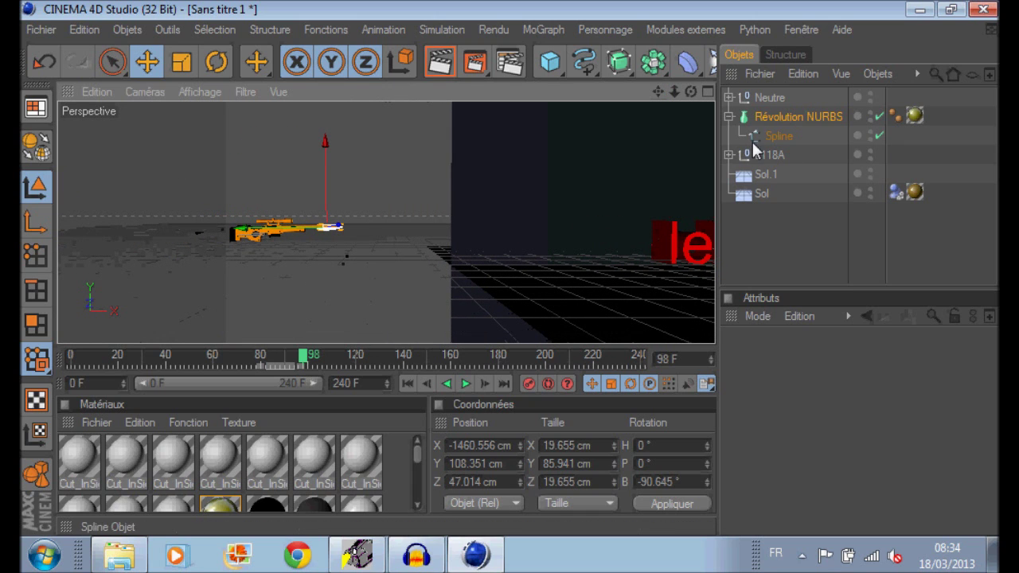
pyautogui.click(769, 154)
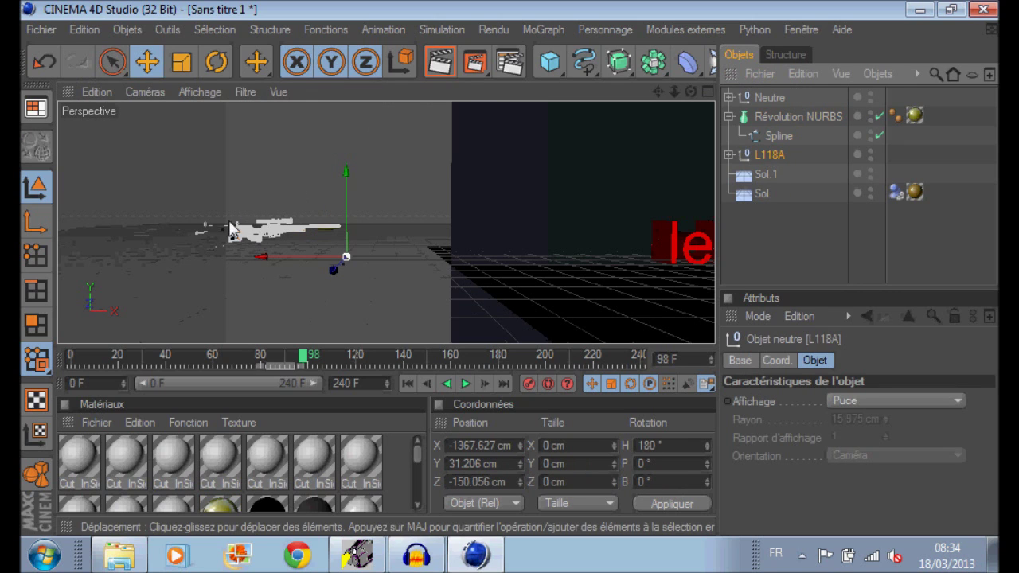
pyautogui.moveTo(346, 255); pyautogui.dragTo(345, 203)
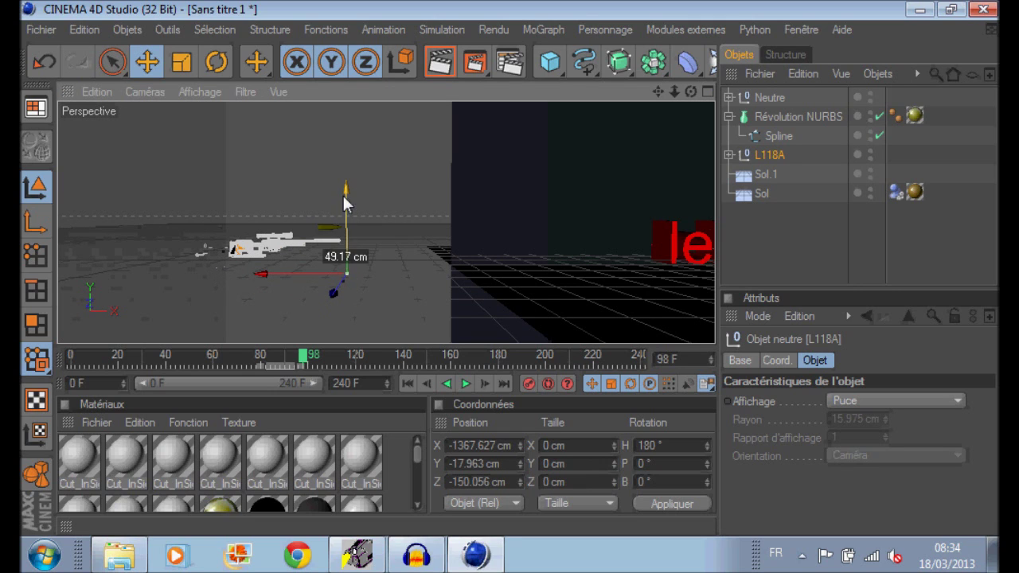
pyautogui.click(320, 227)
pyautogui.moveTo(325, 211)
pyautogui.mouseDown()
pyautogui.moveTo(325, 224)
pyautogui.moveTo(323, 199)
pyautogui.mouseUp()
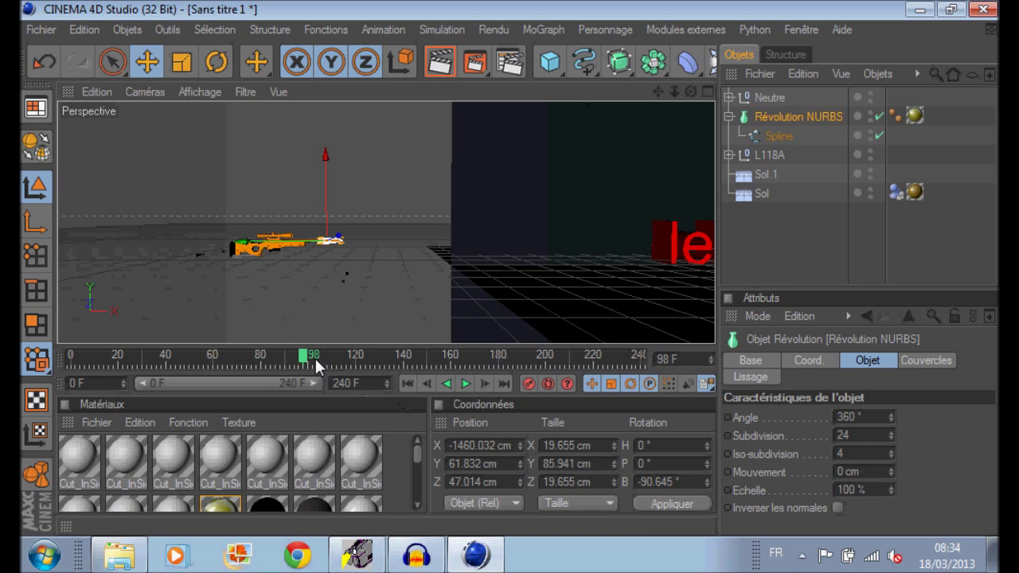
# Record a bullet keyframe at frame 90, and at frame 160 move it past the text to about 1018 cm on X and key it
pyautogui.moveTo(305, 362); pyautogui.dragTo(284, 363)
pyautogui.moveTo(285, 359); pyautogui.dragTo(451, 370)
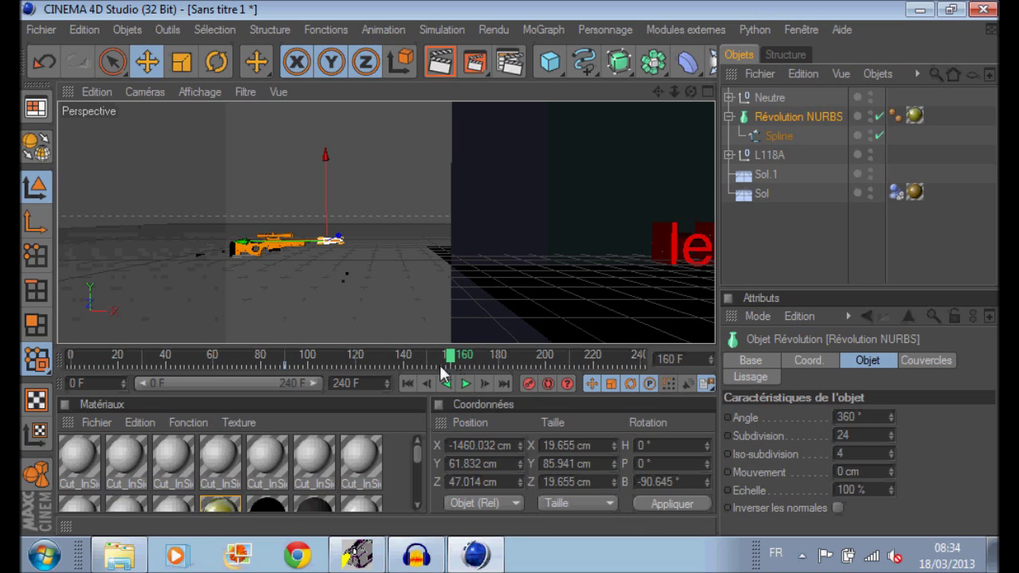
pyautogui.moveTo(330, 239); pyautogui.dragTo(777, 236)
pyautogui.moveTo(658, 92); pyautogui.dragTo(274, 106)
pyautogui.moveTo(465, 237); pyautogui.dragTo(586, 253)
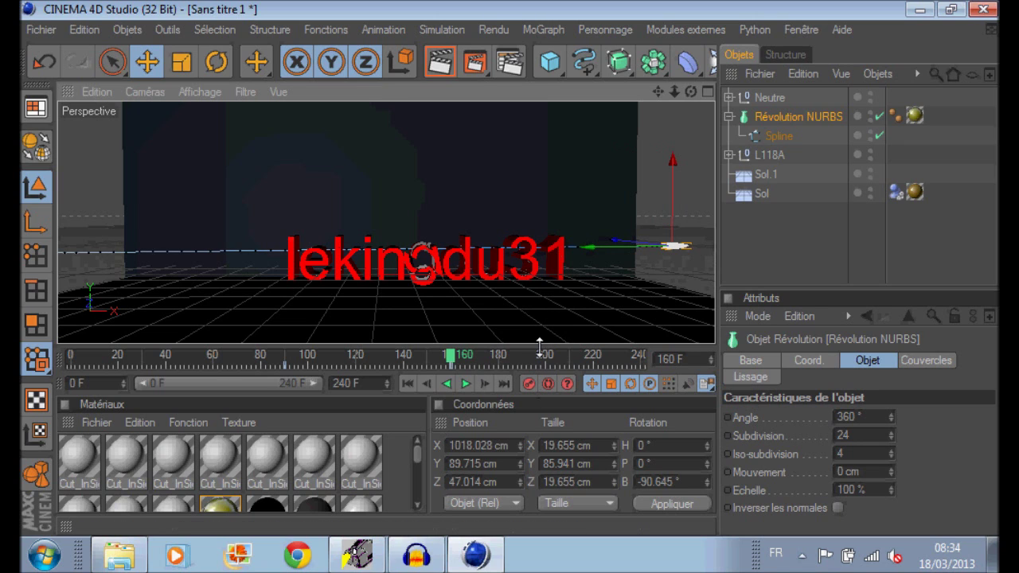
# Try to move the bullet from beyond the text back to the rifle's muzzle at frame 160
pyautogui.moveTo(618, 248); pyautogui.dragTo(72, 252)
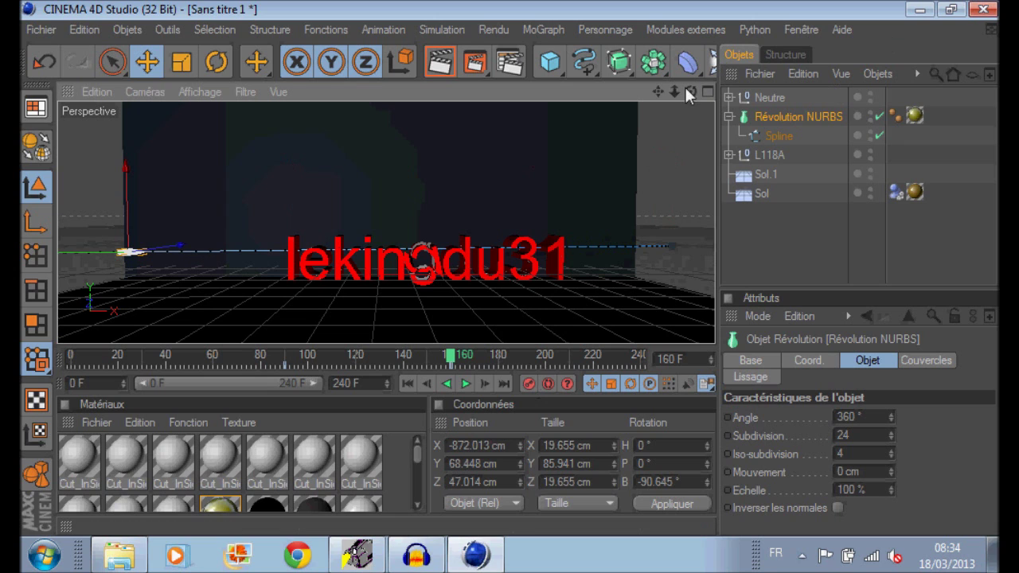
pyautogui.moveTo(657, 91); pyautogui.dragTo(570, 147)
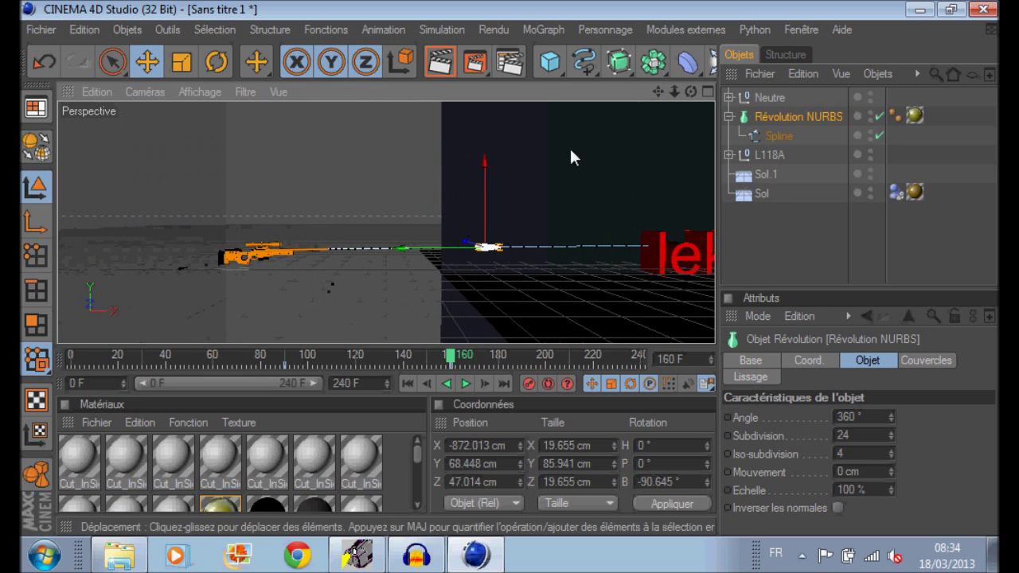
pyautogui.moveTo(433, 255); pyautogui.dragTo(271, 255)
# Rewind the animation to frame 0 and save the scene as "intro snip" in the Cinéma 4D folder on the desktop
pyautogui.moveTo(450, 360); pyautogui.dragTo(69, 379)
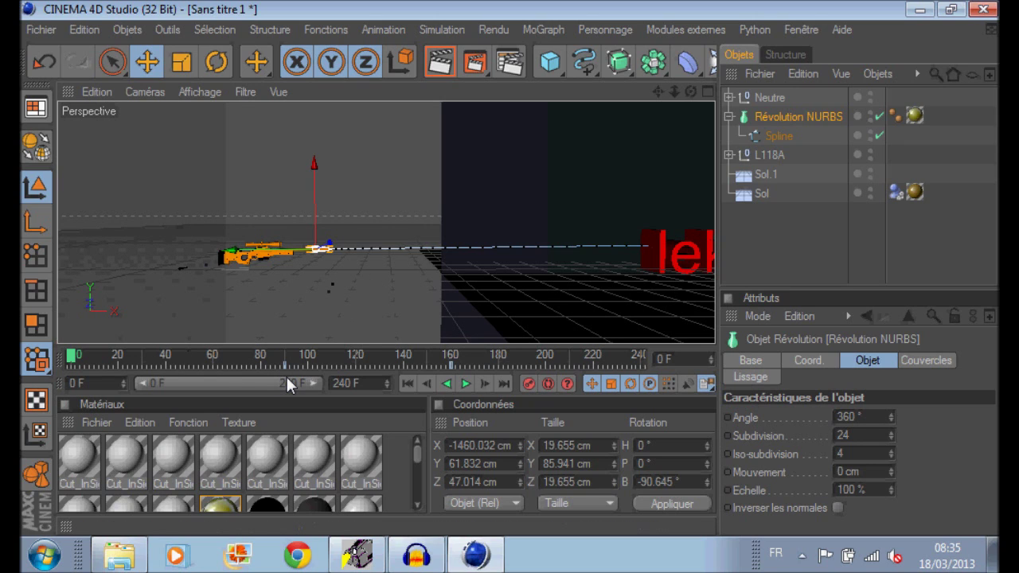
pyautogui.moveTo(658, 92); pyautogui.dragTo(263, 94)
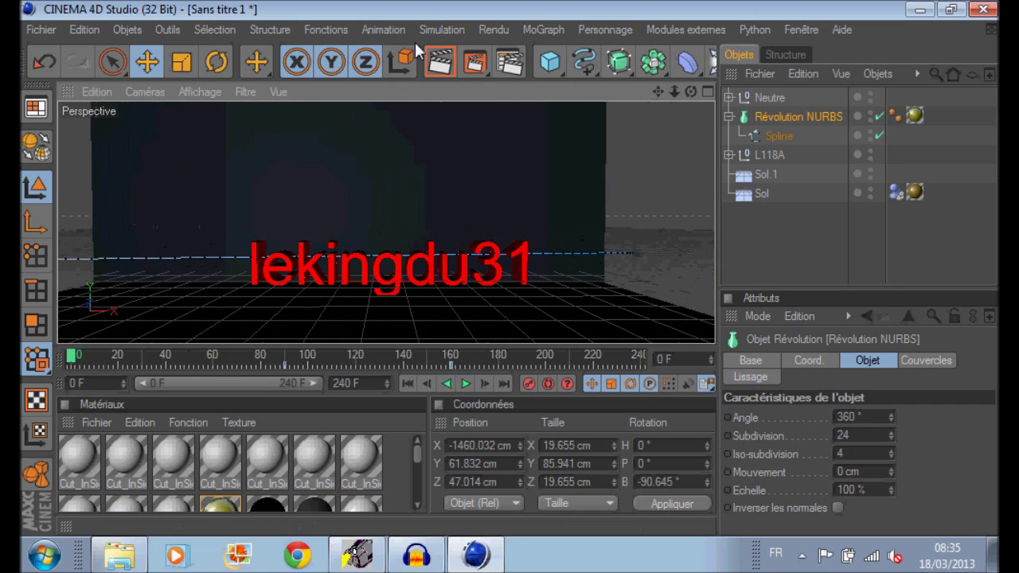
pyautogui.click(36, 29)
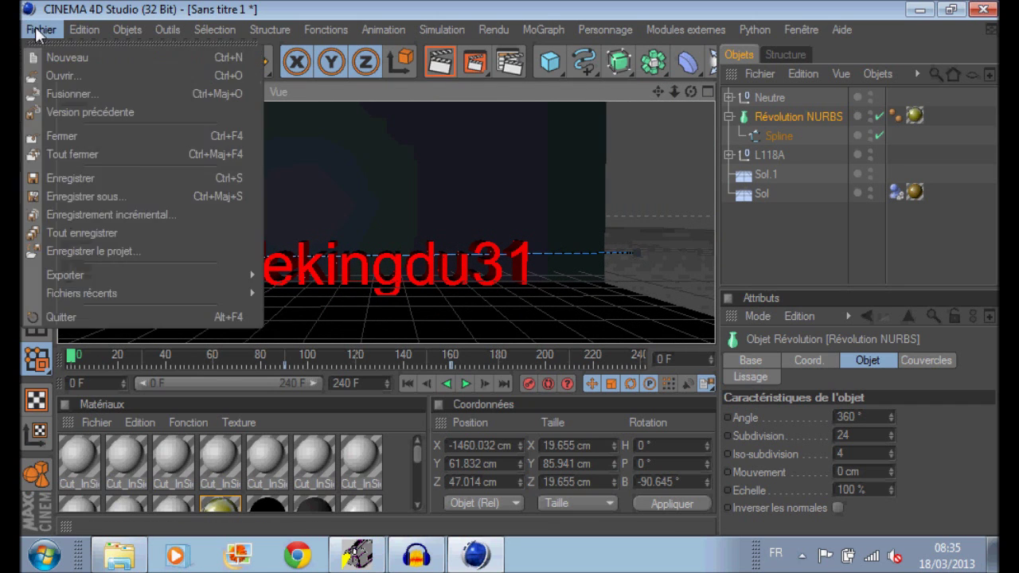
pyautogui.click(102, 196)
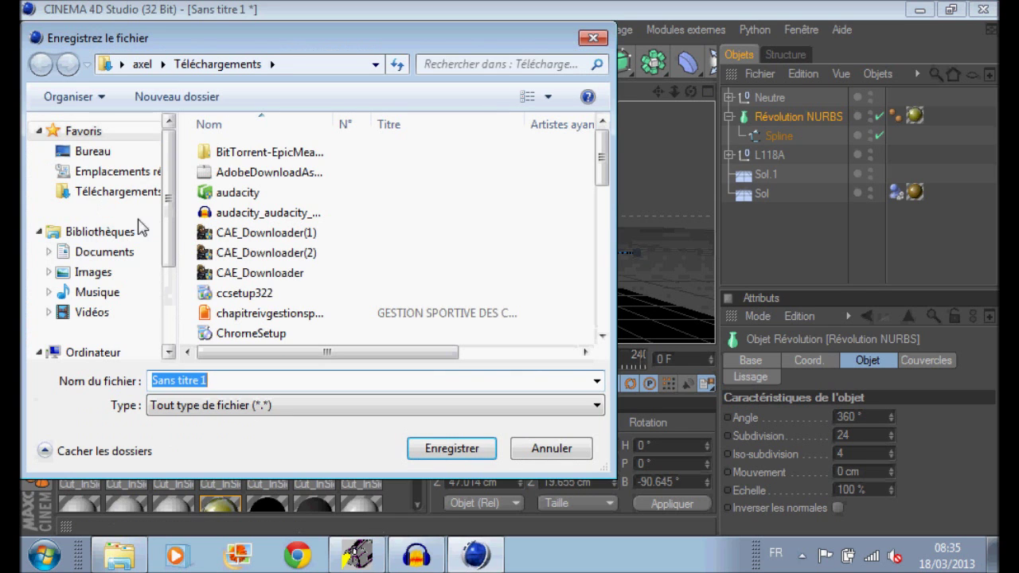
pyautogui.click(101, 155)
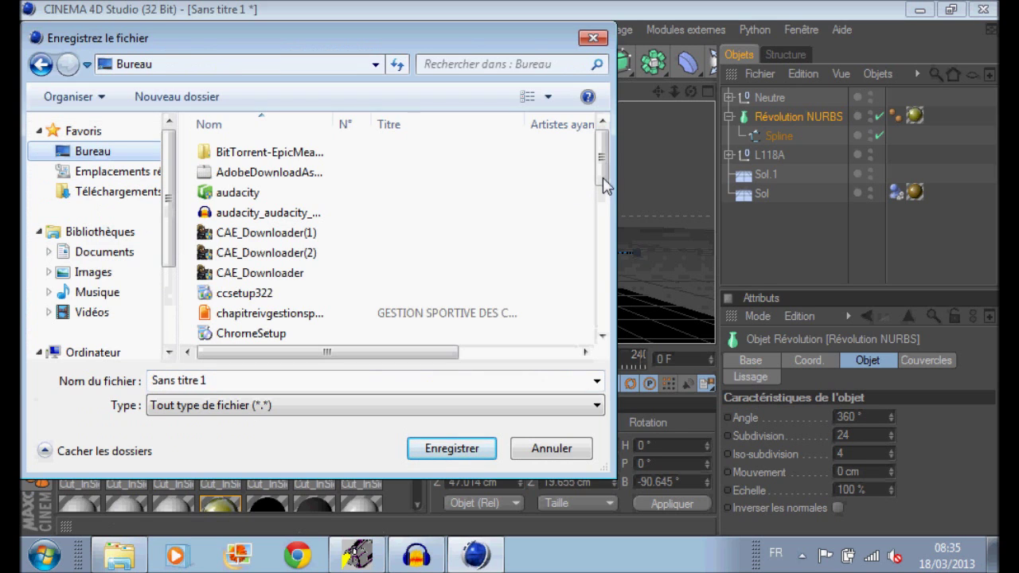
pyautogui.moveTo(603, 142); pyautogui.dragTo(608, 243)
pyautogui.doubleClick(269, 272)
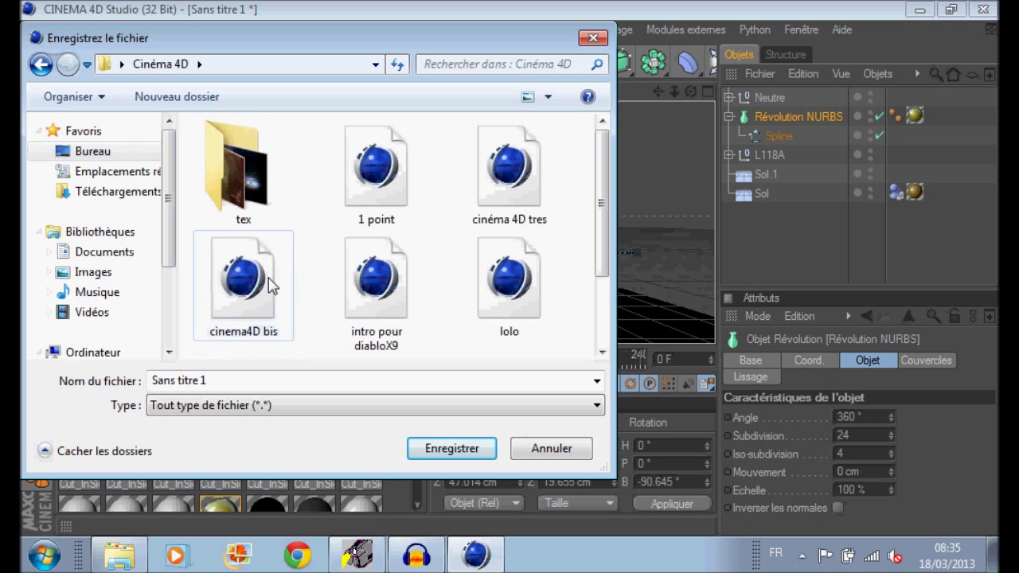
pyautogui.moveTo(216, 382); pyautogui.dragTo(61, 382)
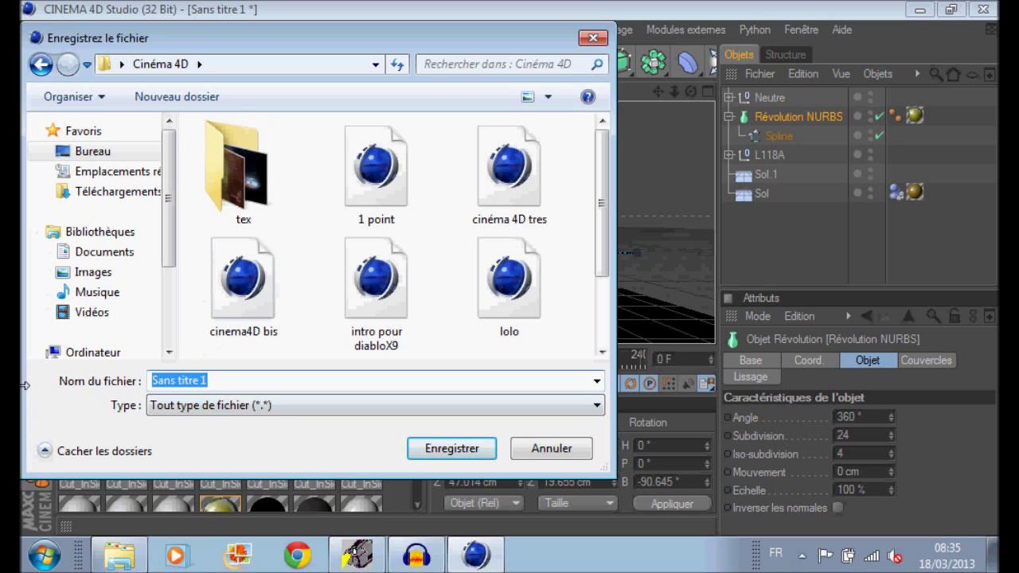
pyautogui.write('in')
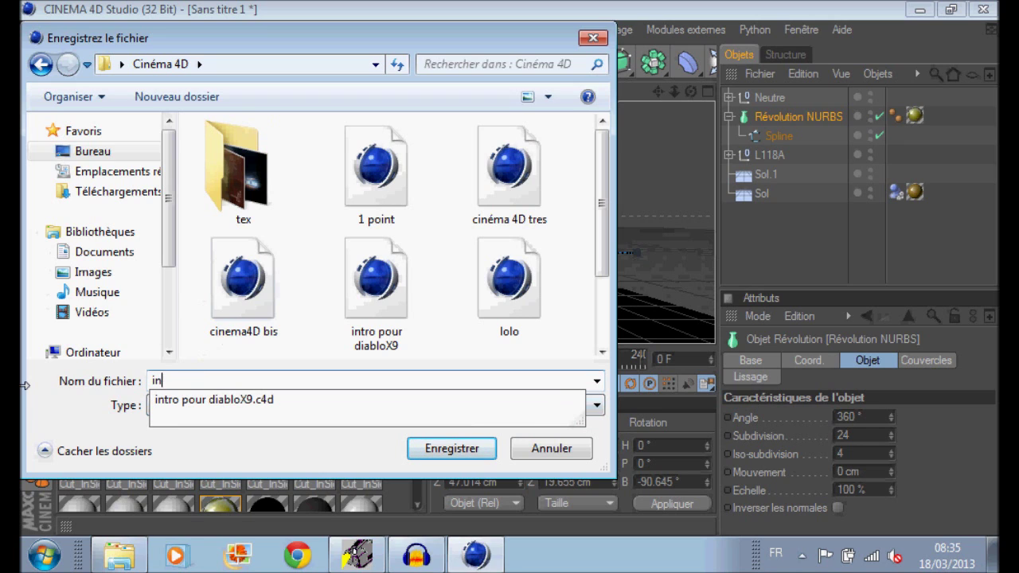
pyautogui.write('tro snip')
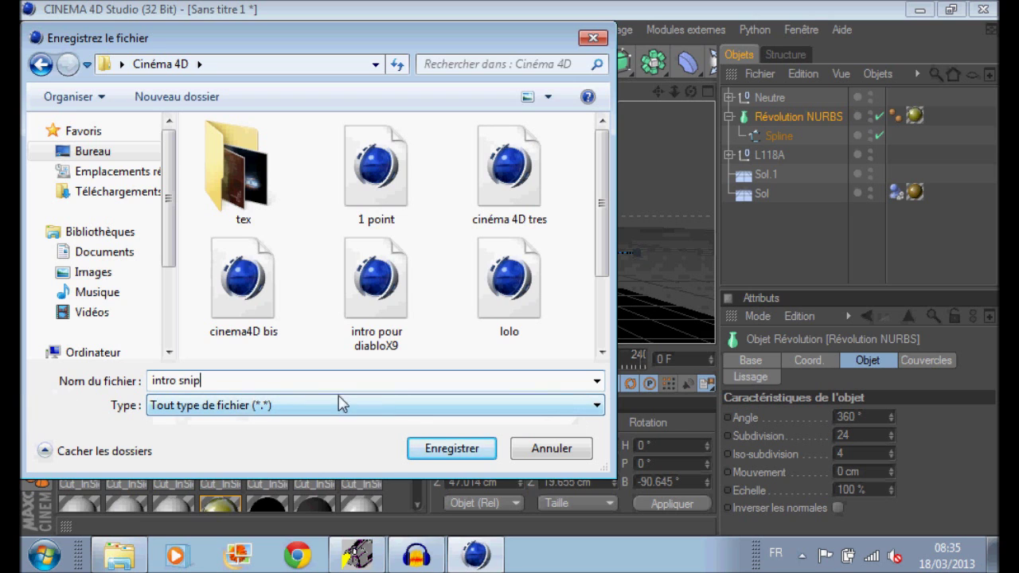
pyautogui.click(434, 448)
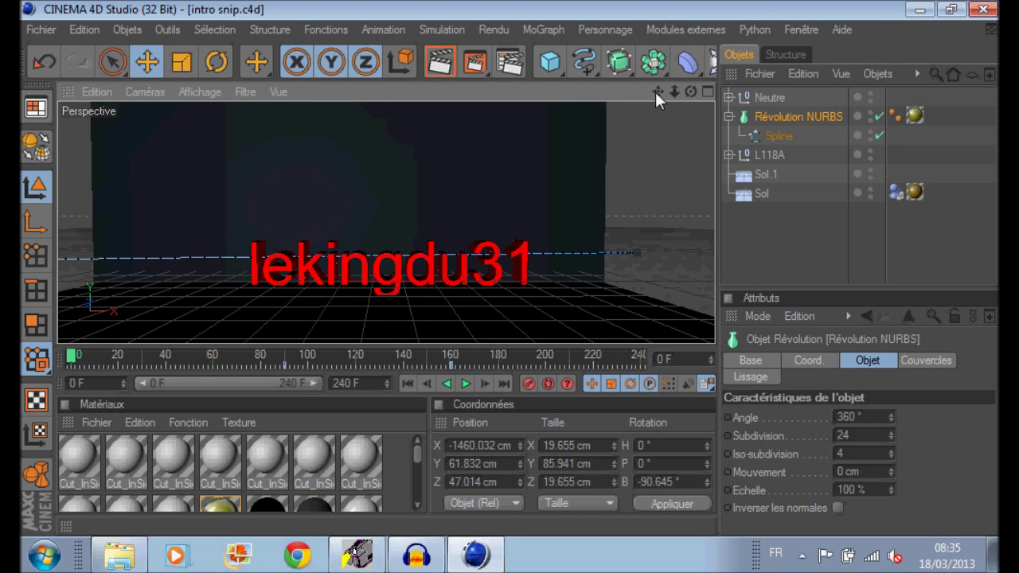
# Add a MoText object and shift it to about -83 cm on X
pyautogui.click(544, 29)
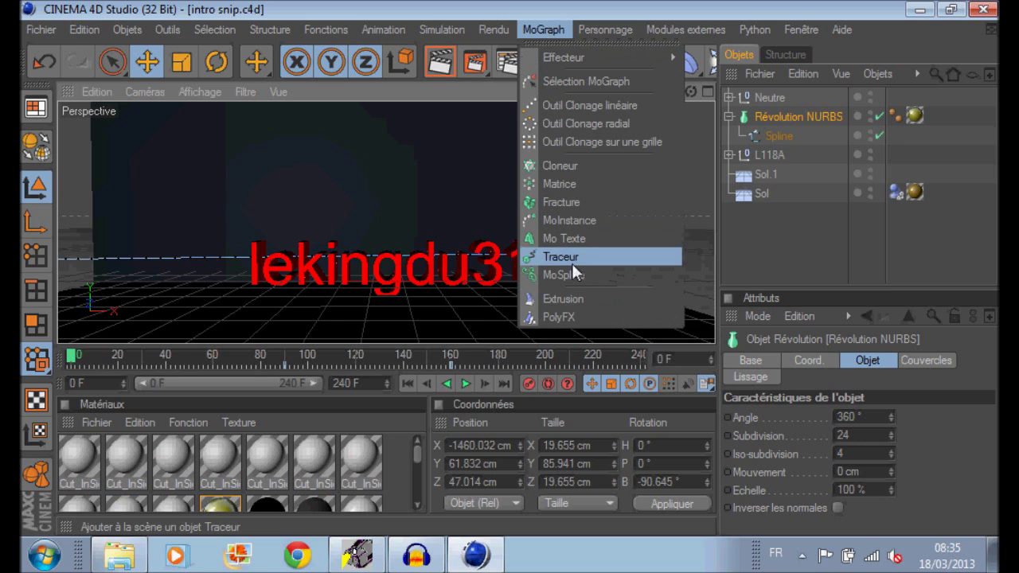
pyautogui.click(574, 240)
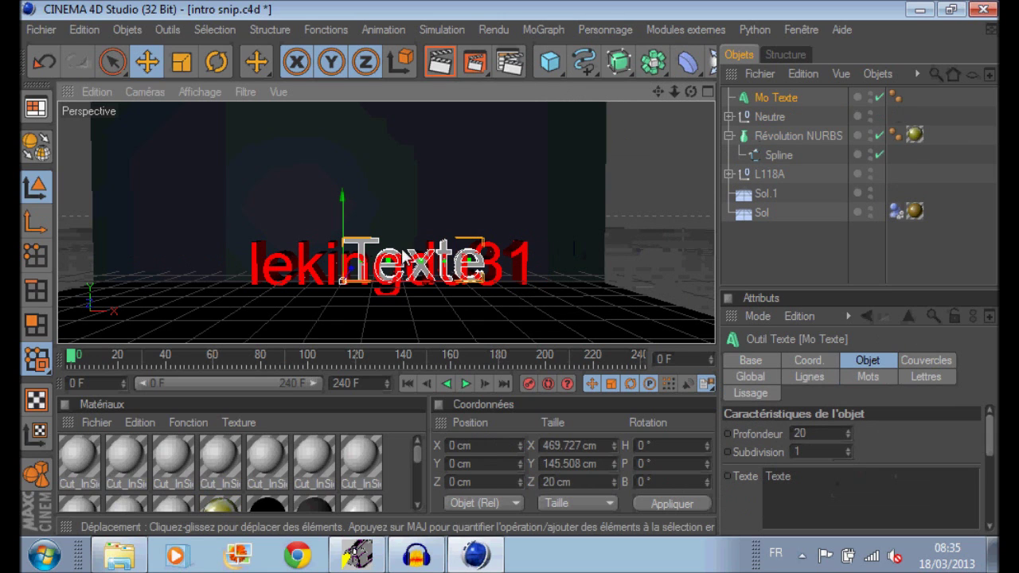
pyautogui.moveTo(361, 284); pyautogui.dragTo(512, 277)
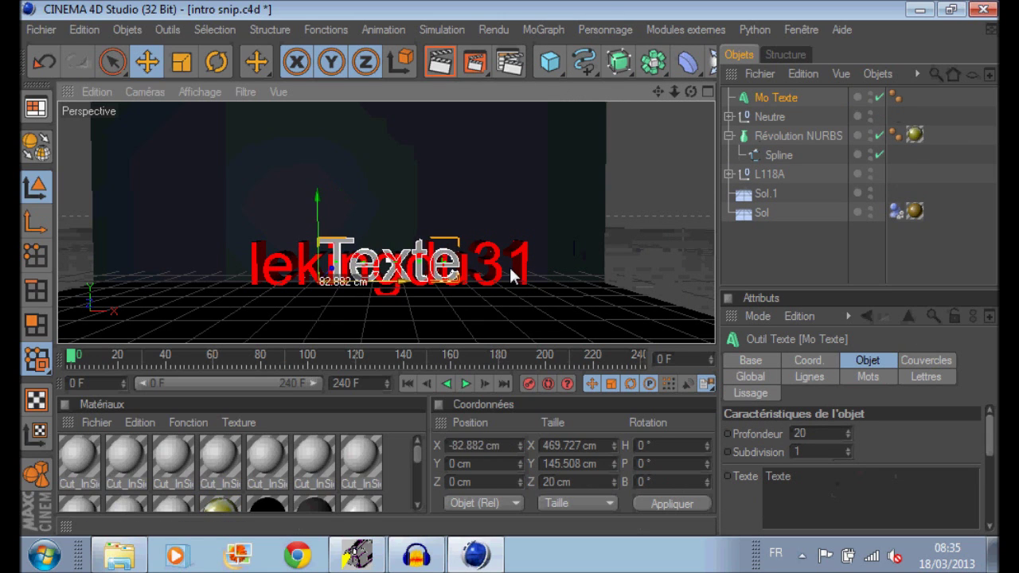
# Set the MoText object's text to "http/youtube/user/lekingdu31"
pyautogui.doubleClick(778, 476)
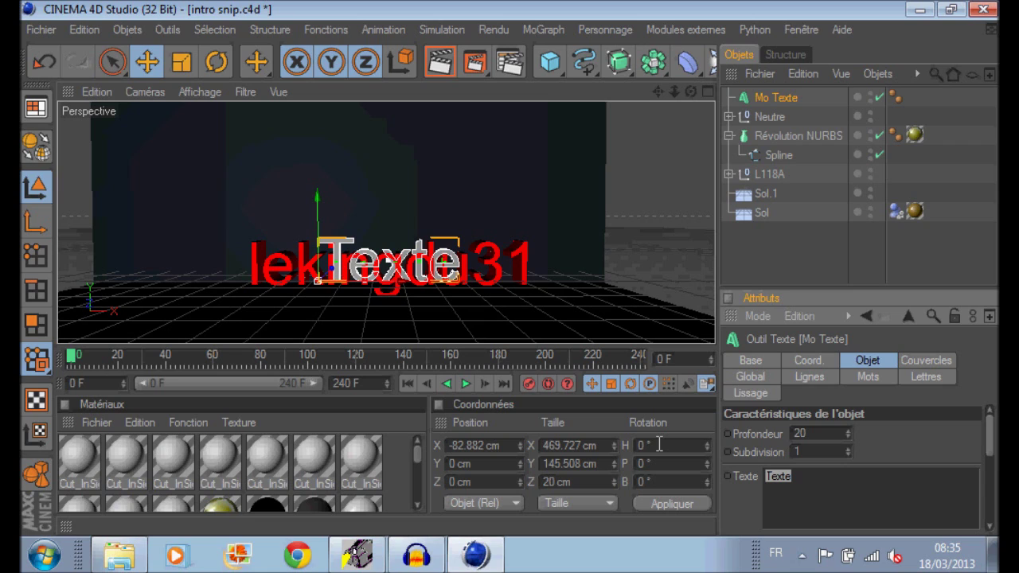
pyautogui.write('http')
pyautogui.press('Return')
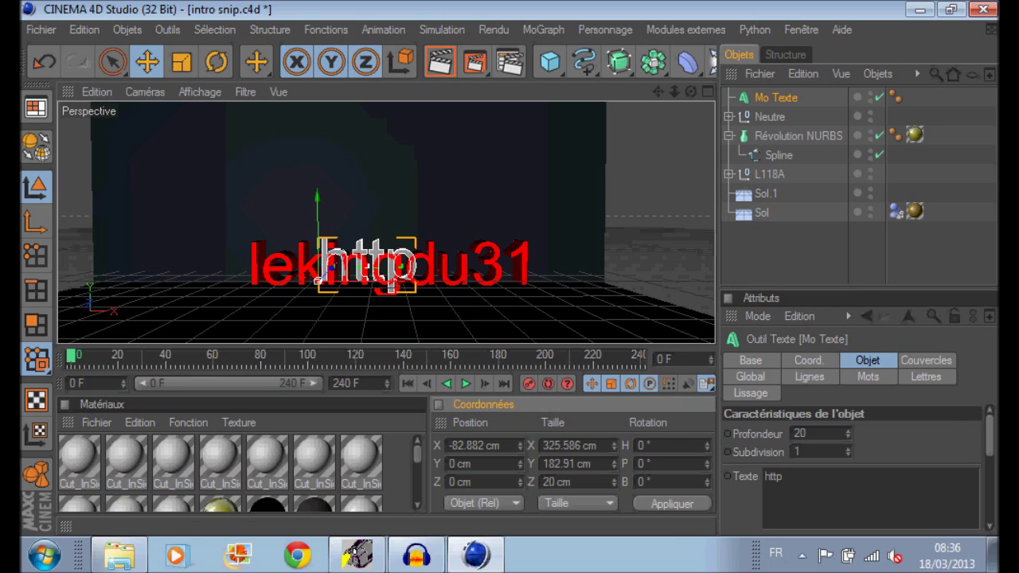
pyautogui.click(808, 484)
pyautogui.click(785, 477)
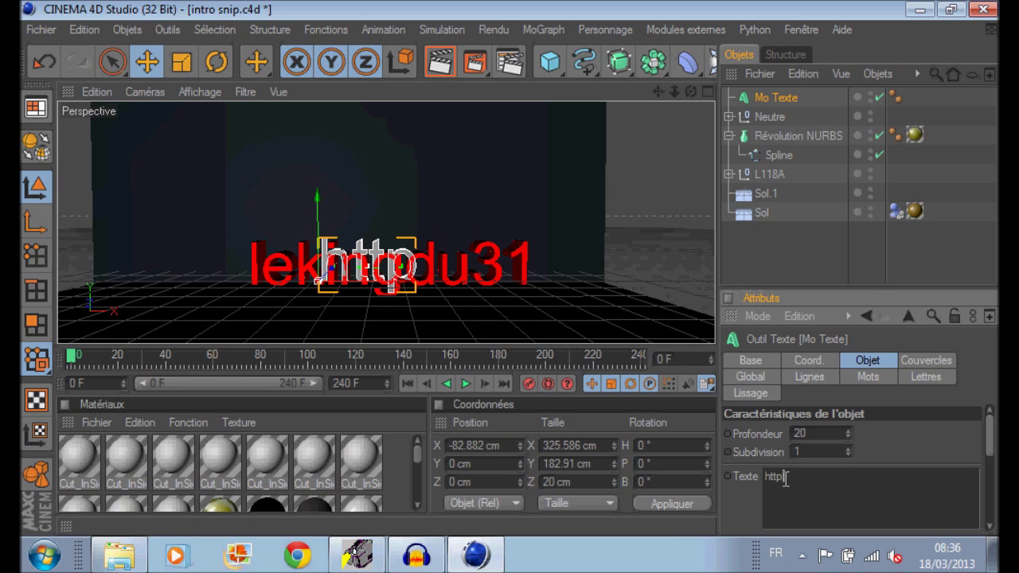
pyautogui.write('://')
pyautogui.write('youtube')
pyautogui.write('/user/leking')
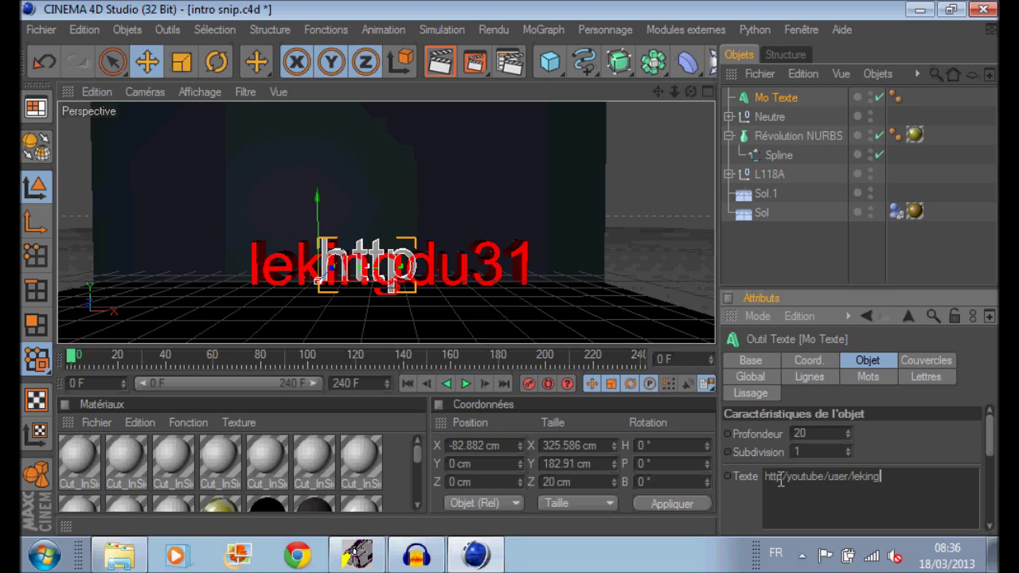
pyautogui.write('du31')
# Move the URL text to about -631 cm on X and scale it down to about 1333 cm wide
pyautogui.moveTo(390, 285); pyautogui.dragTo(227, 279)
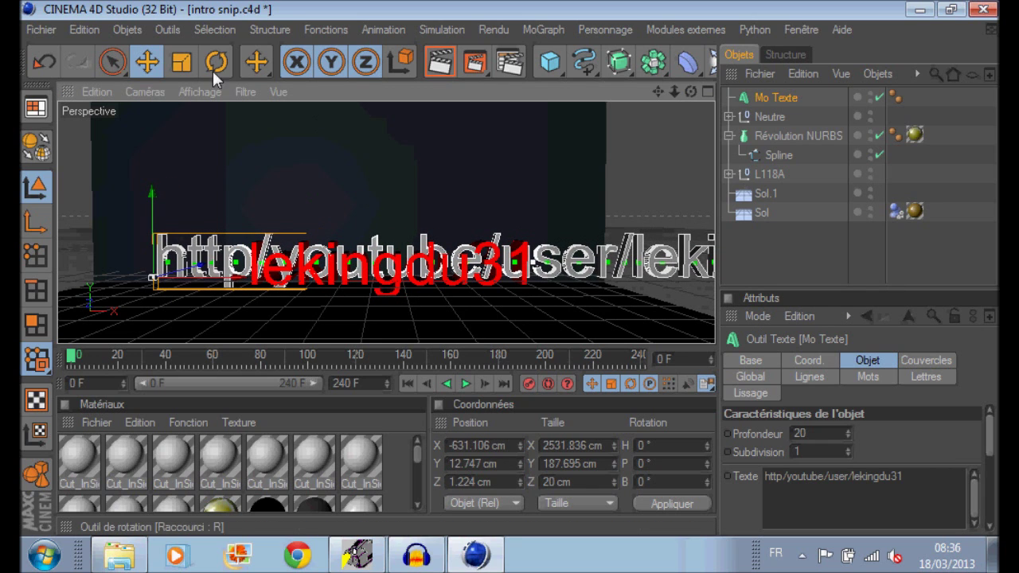
pyautogui.click(180, 63)
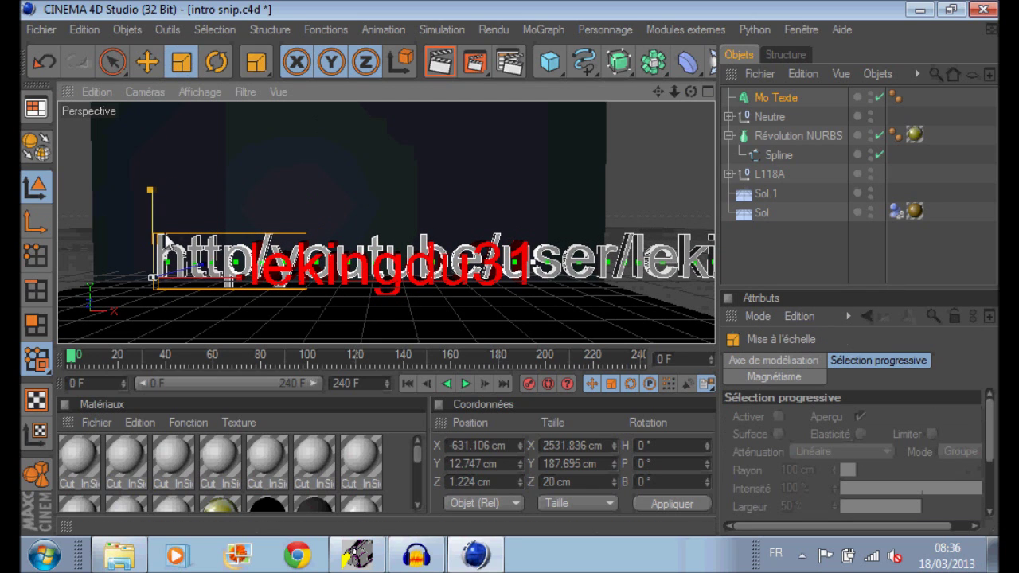
pyautogui.moveTo(166, 237)
pyautogui.mouseDown()
pyautogui.moveTo(183, 236)
pyautogui.moveTo(84, 236)
pyautogui.mouseUp()
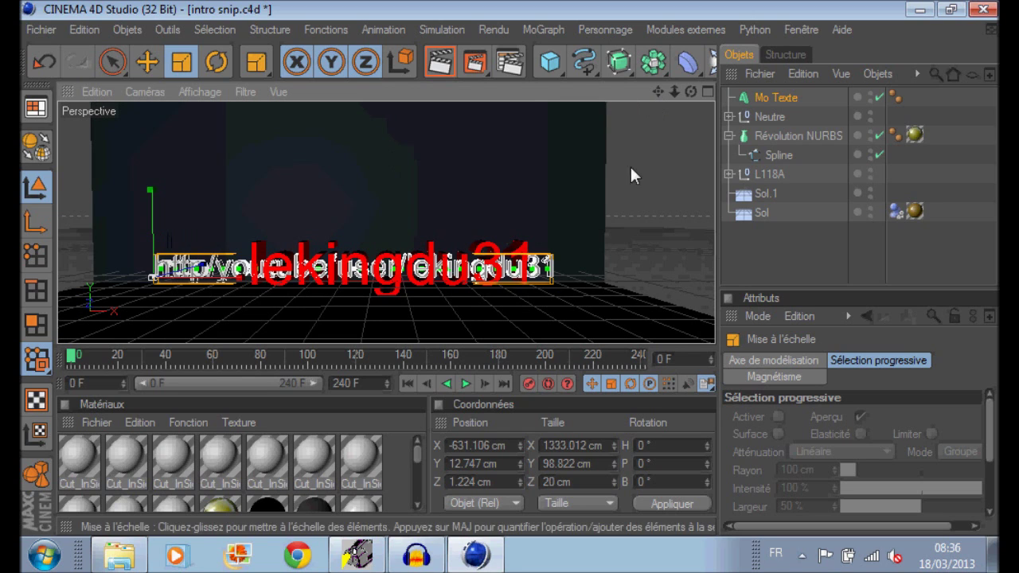
# Place the URL text above the rifle at about -2377 cm on X and 350 cm on Y, and render the view
pyautogui.click(113, 61)
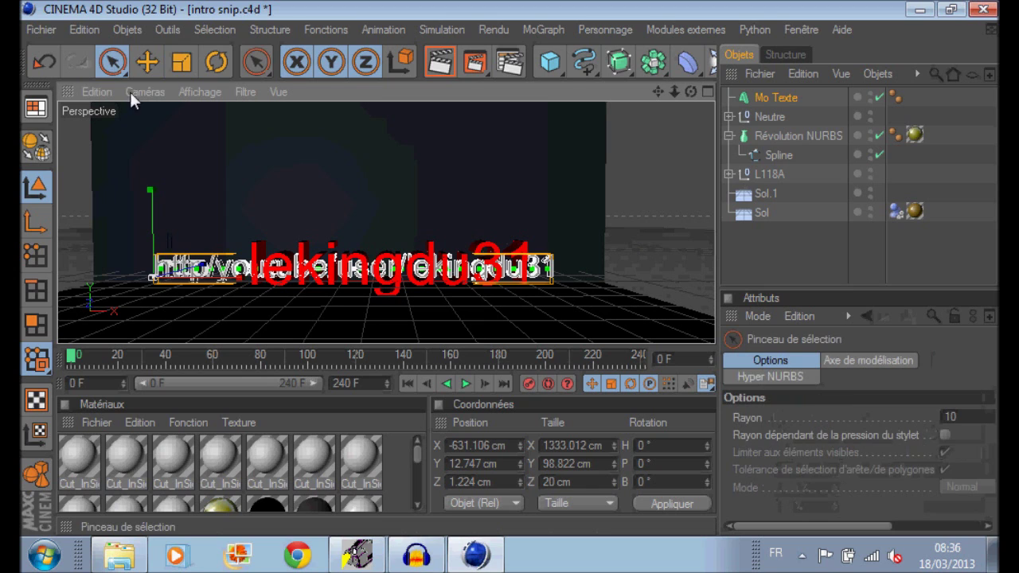
pyautogui.moveTo(228, 278); pyautogui.dragTo(0, 278)
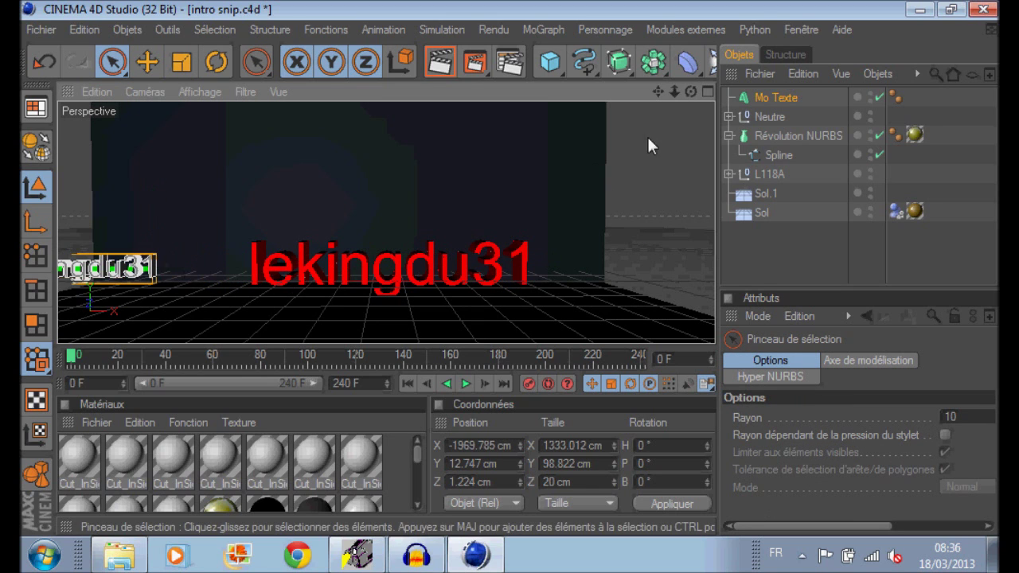
pyautogui.moveTo(659, 92); pyautogui.dragTo(587, 51)
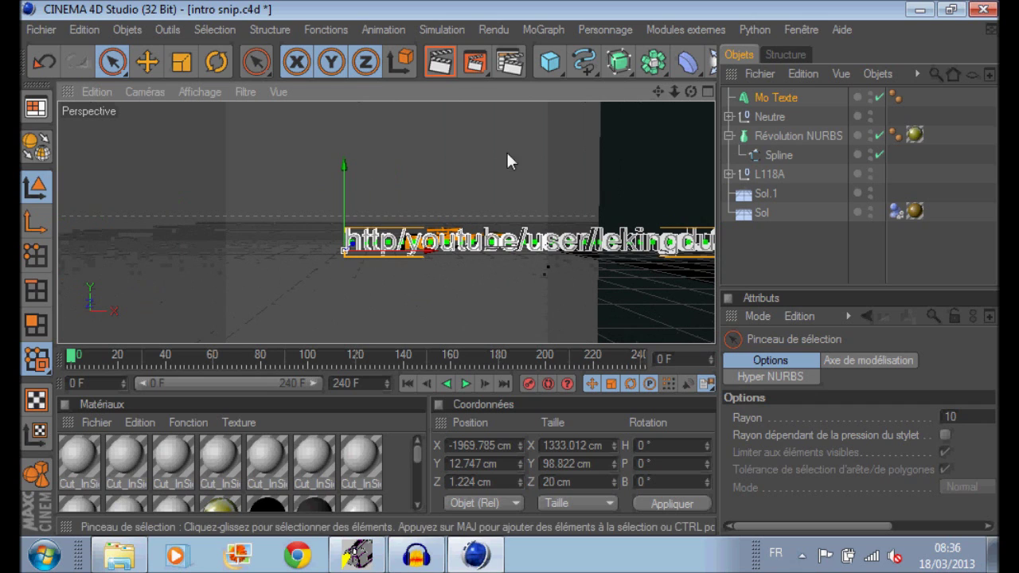
pyautogui.moveTo(427, 250); pyautogui.dragTo(302, 251)
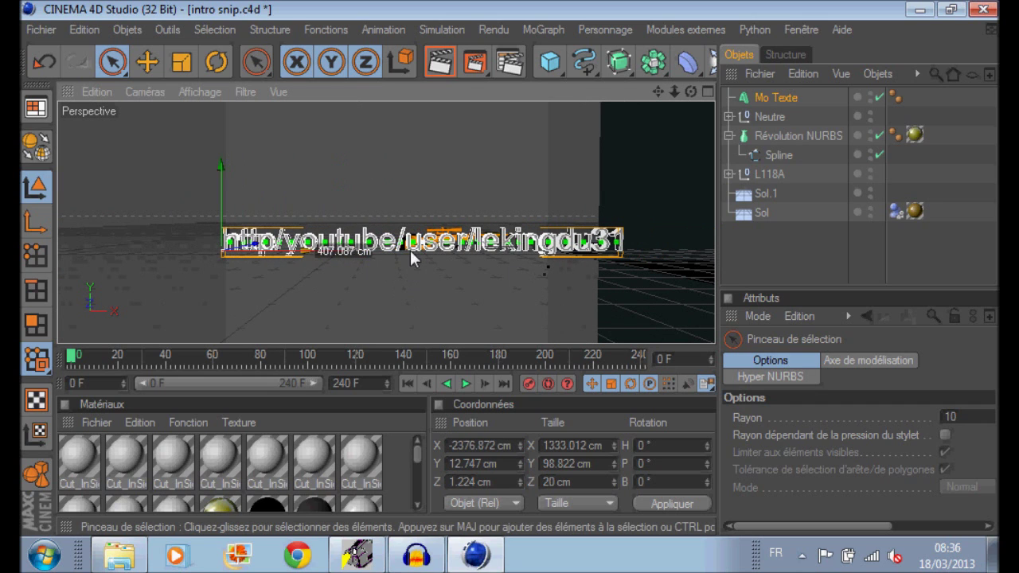
pyautogui.moveTo(221, 243); pyautogui.dragTo(222, 145)
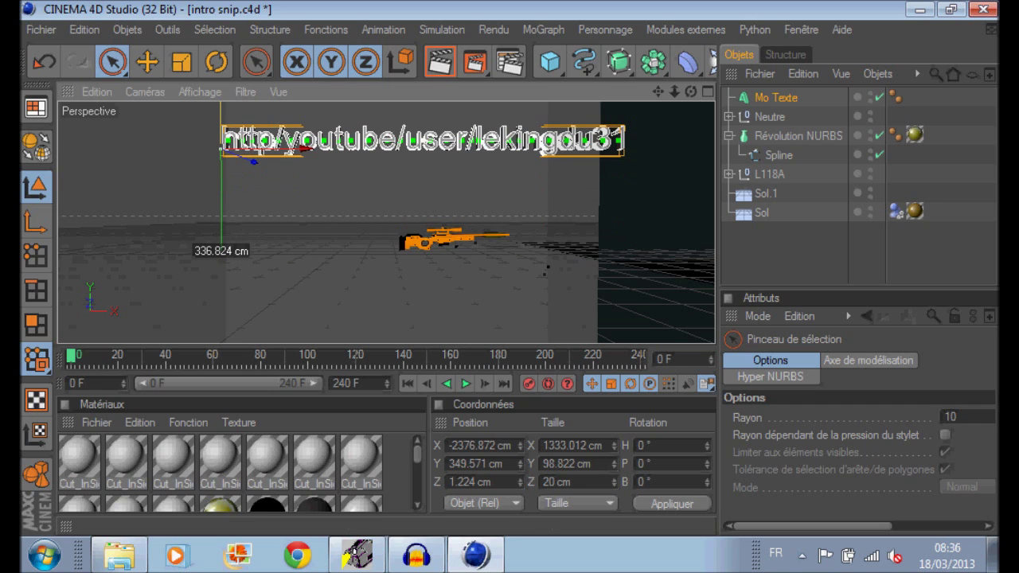
pyautogui.click(440, 64)
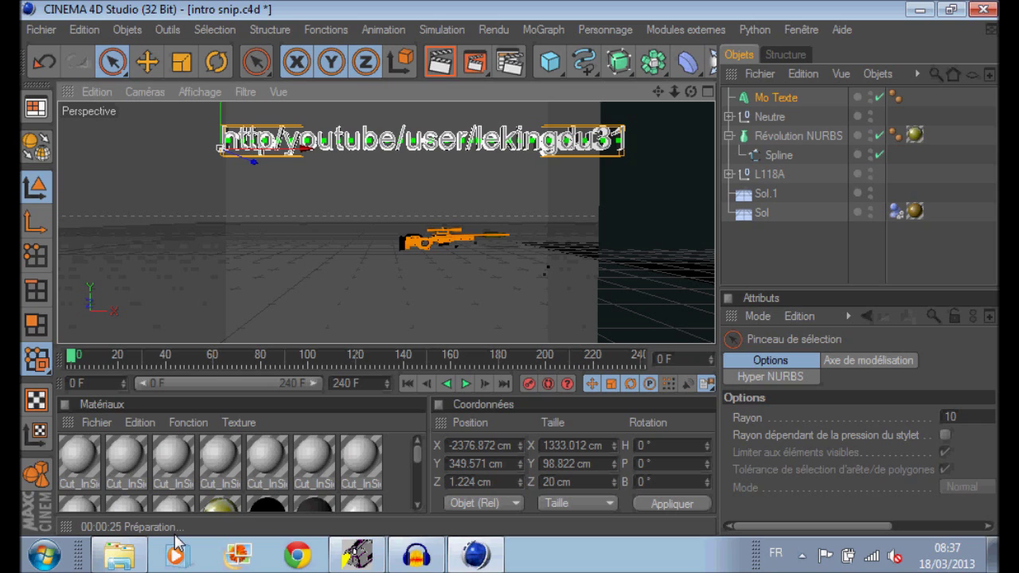
# Scale the URL text above the rifle down to about 1040 cm wide
pyautogui.click(841, 256)
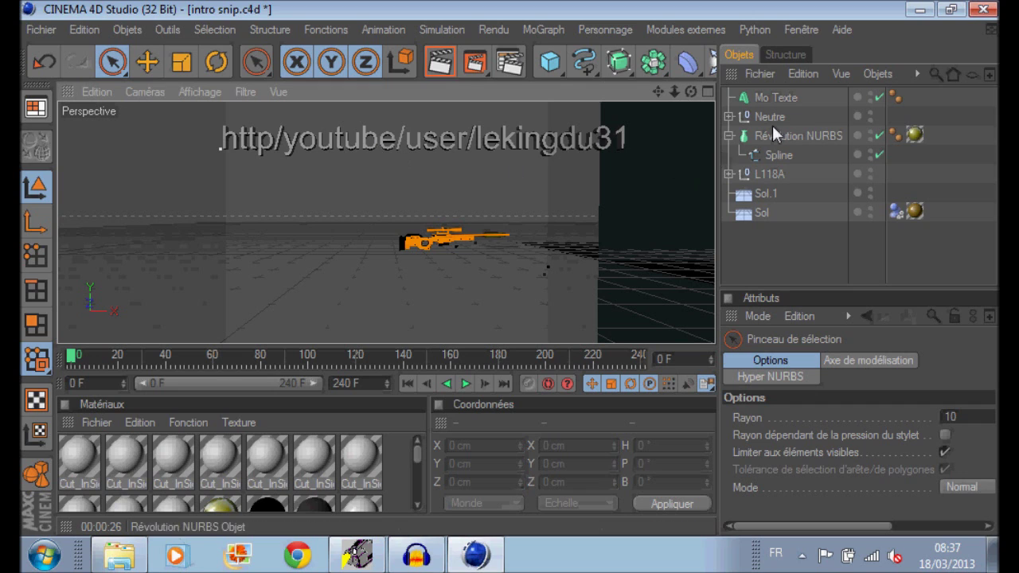
pyautogui.click(789, 97)
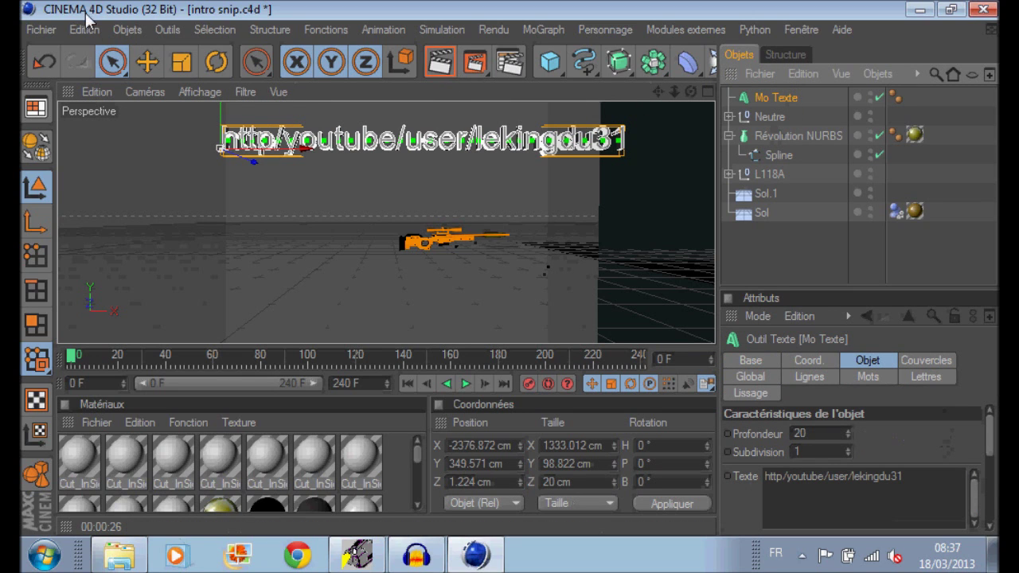
pyautogui.click(182, 64)
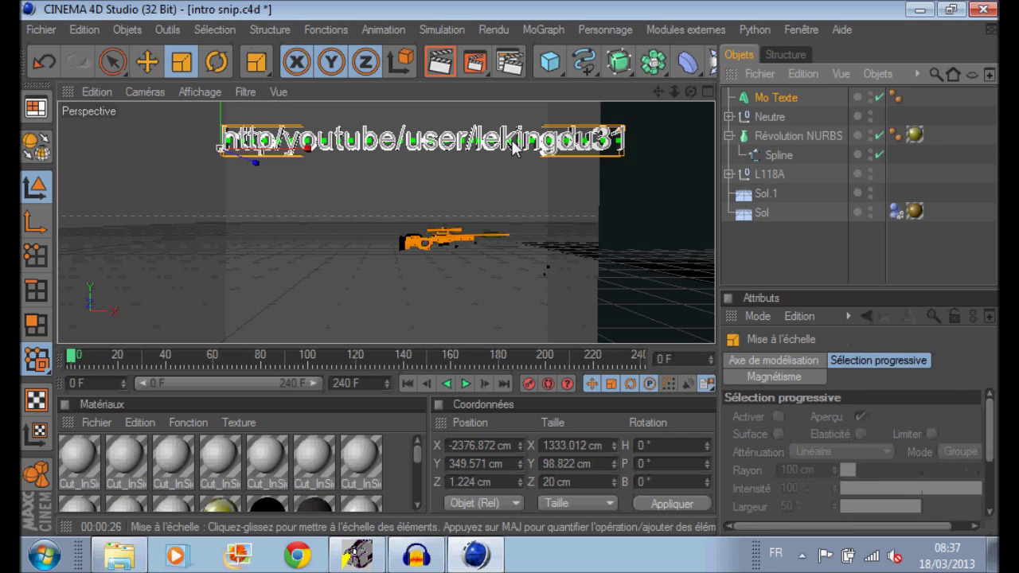
pyautogui.moveTo(378, 198); pyautogui.dragTo(291, 151)
# Raise the URL text to about -2162 cm on X and 691 cm on Y, and record its keyframe at frame 0
pyautogui.click(112, 61)
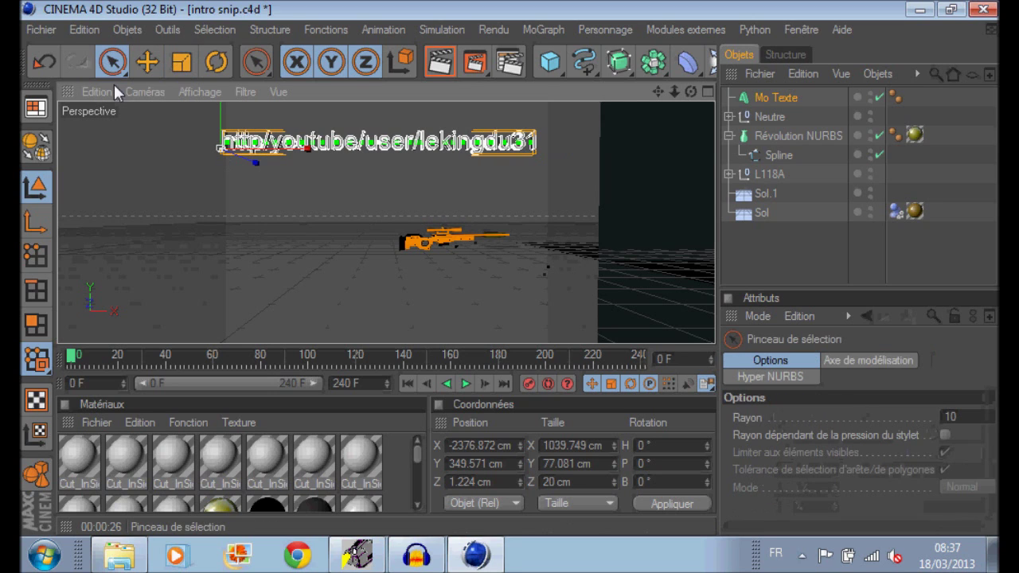
pyautogui.moveTo(208, 149); pyautogui.dragTo(287, 25)
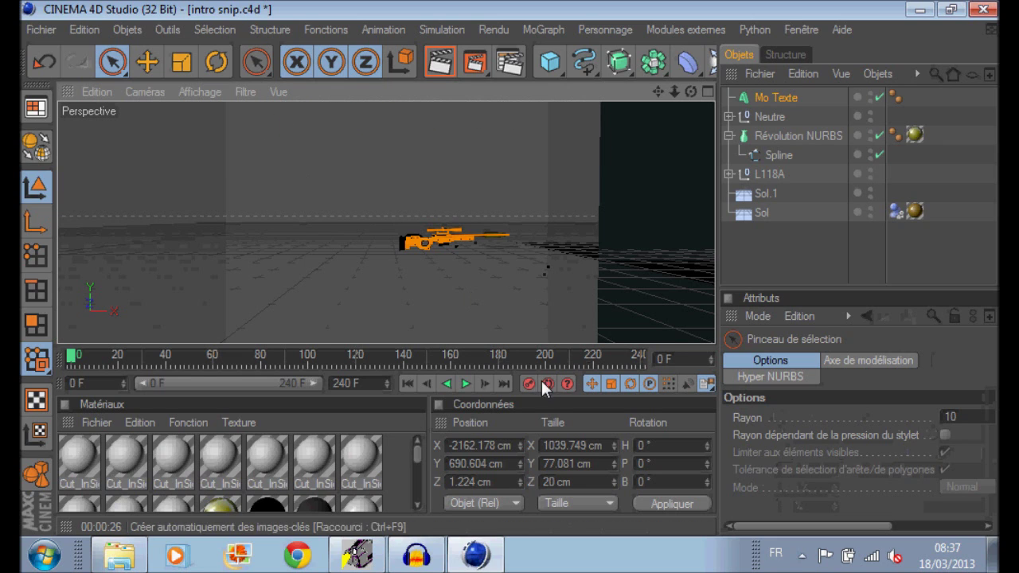
pyautogui.moveTo(659, 94); pyautogui.dragTo(600, 92)
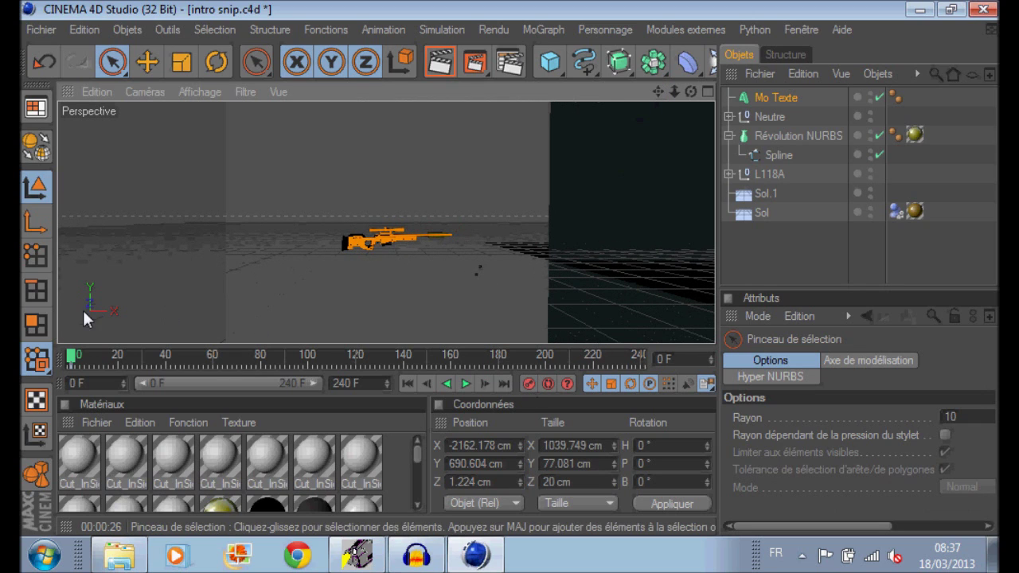
# At frame 70, lower the URL text to about 233 cm on Y above the rifle and record its keyframe
pyautogui.moveTo(71, 358); pyautogui.dragTo(203, 367)
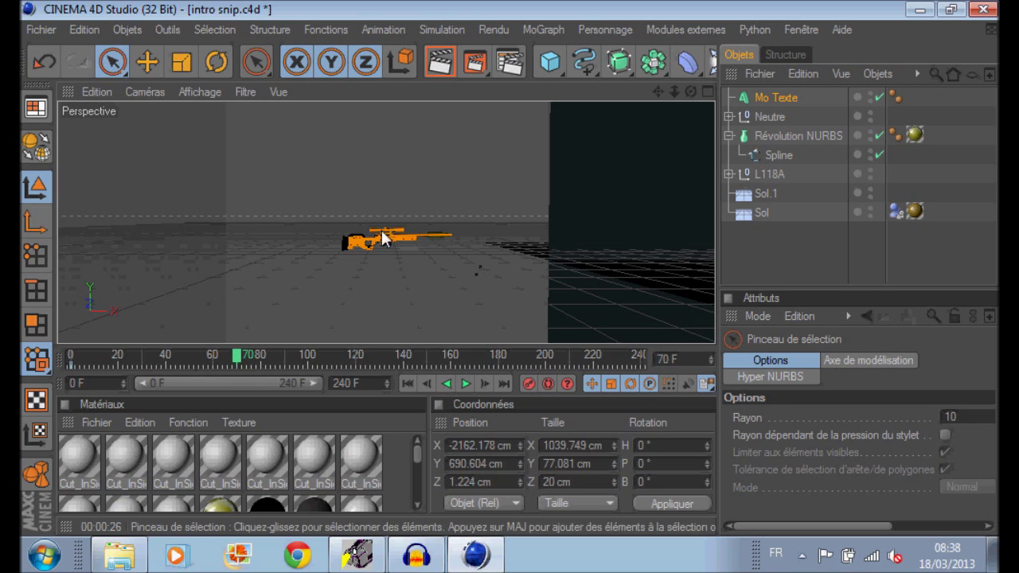
pyautogui.moveTo(657, 88); pyautogui.dragTo(624, 157)
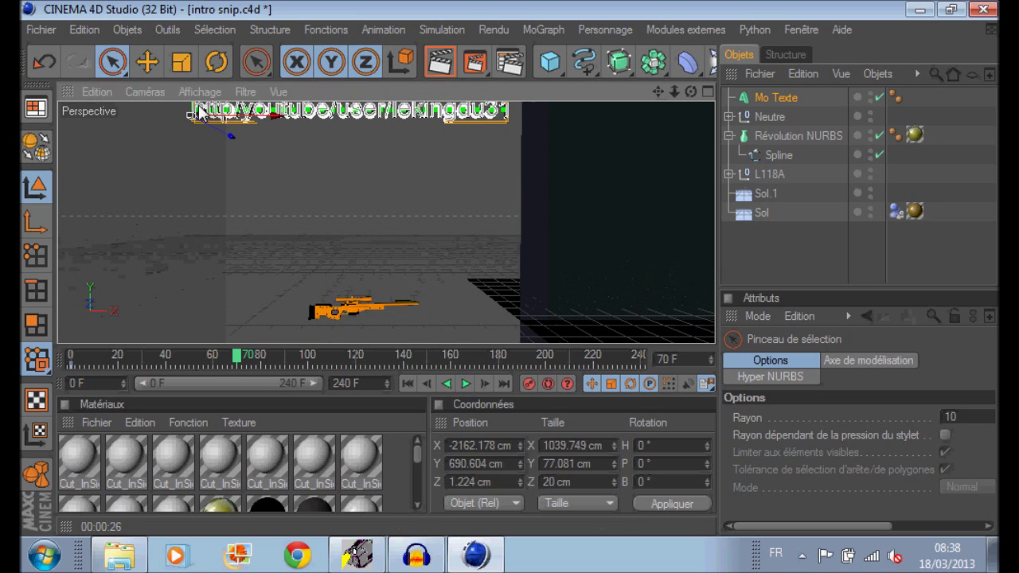
pyautogui.moveTo(231, 135); pyautogui.dragTo(231, 251)
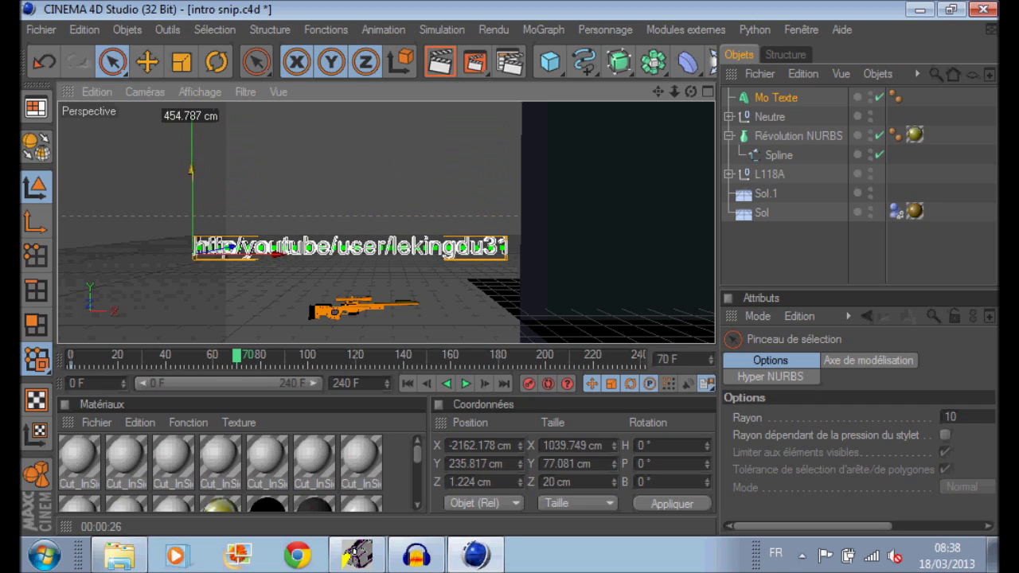
pyautogui.click(189, 101)
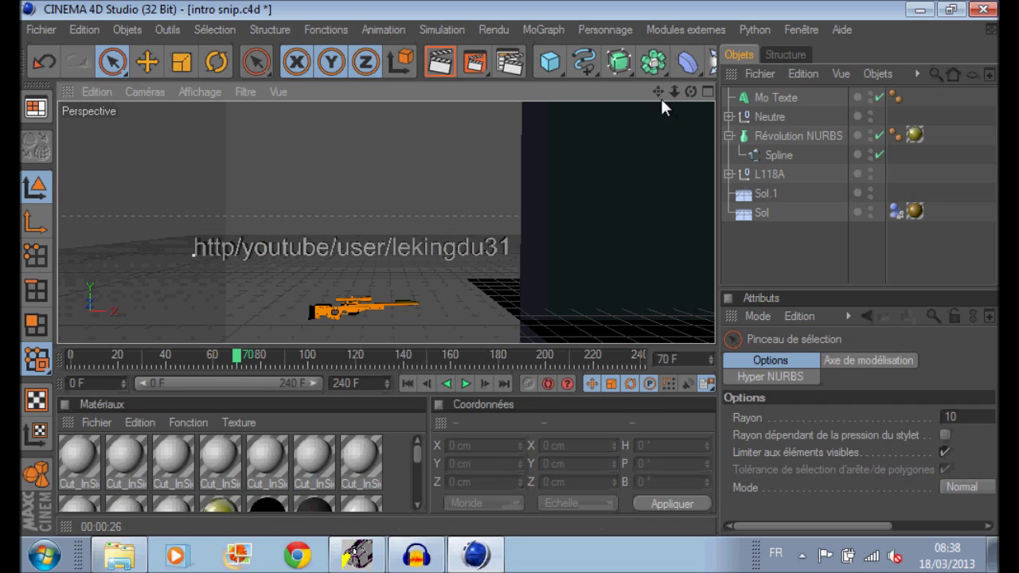
pyautogui.moveTo(658, 91); pyautogui.dragTo(654, 94)
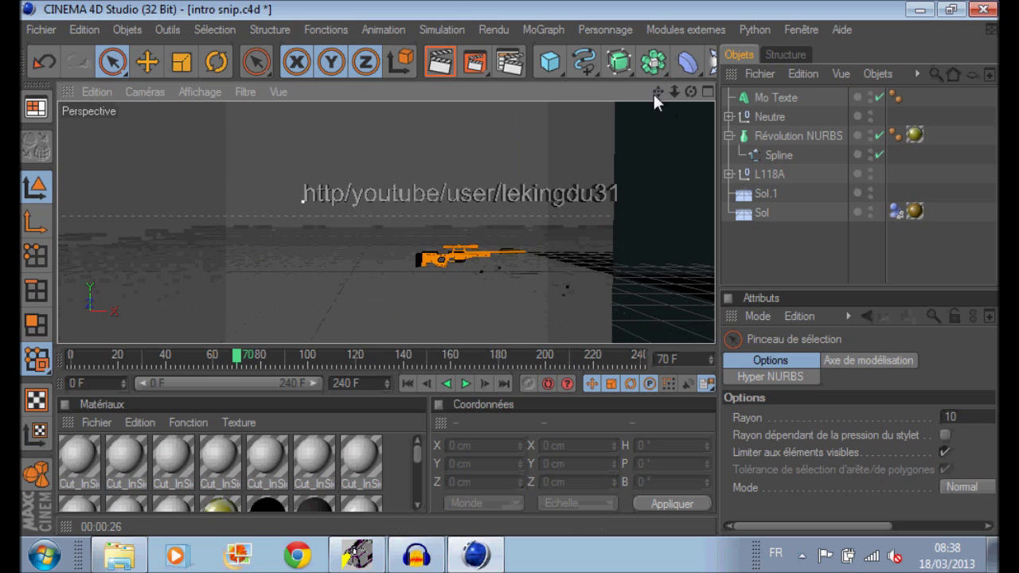
pyautogui.click(394, 198)
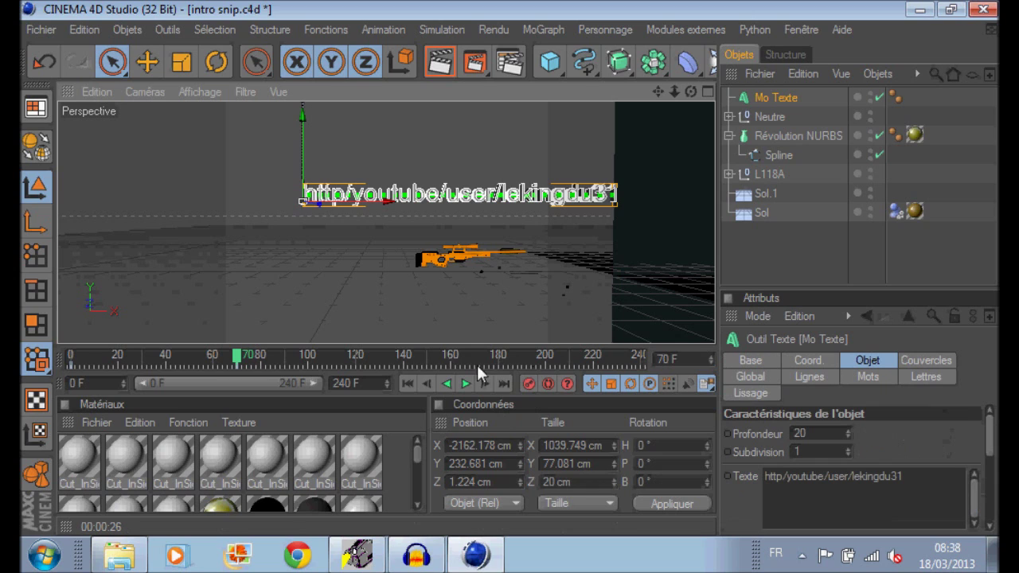
# Save the project and play the animation from frame 0 to about frame 98 to check the URL text's descent
pyautogui.moveTo(236, 355); pyautogui.dragTo(32, 347)
pyautogui.moveTo(661, 87); pyautogui.dragTo(594, 99)
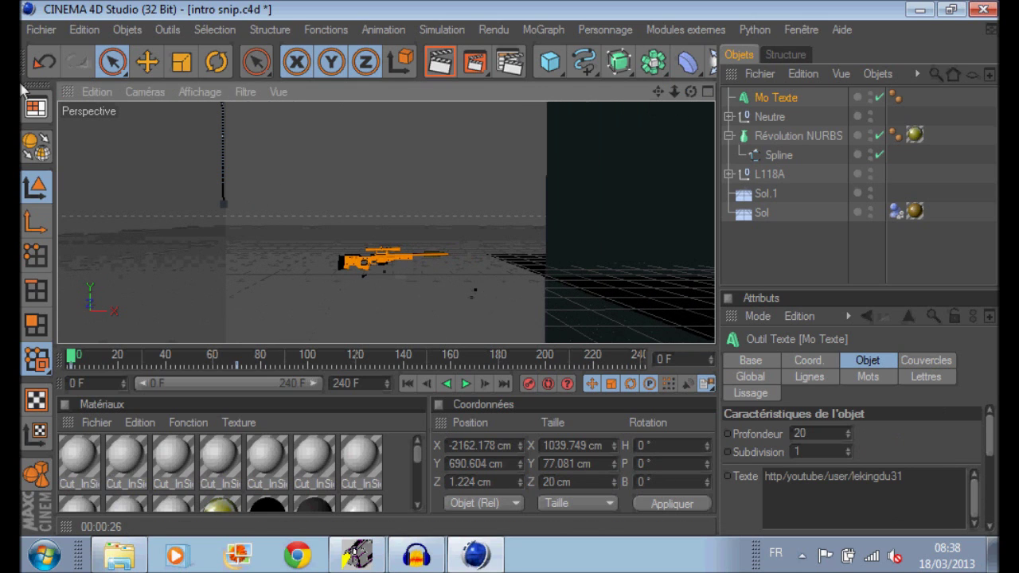
pyautogui.click(40, 30)
pyautogui.click(76, 177)
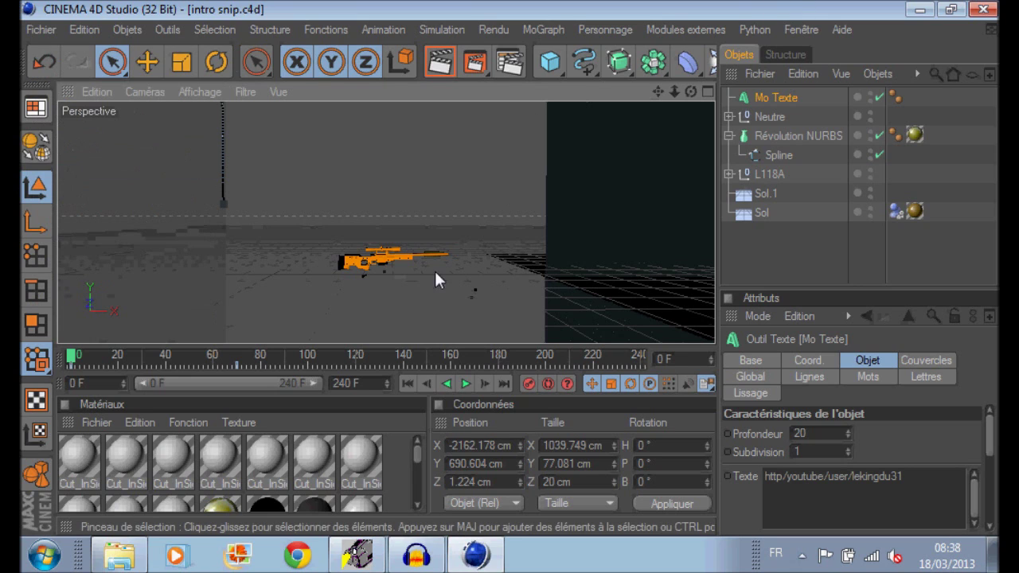
pyautogui.click(466, 385)
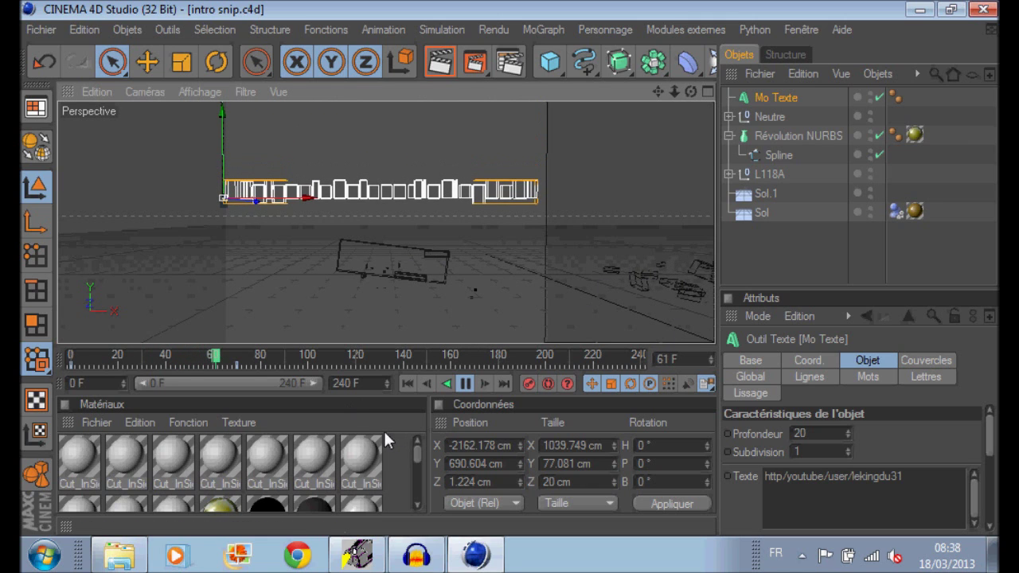
pyautogui.click(466, 384)
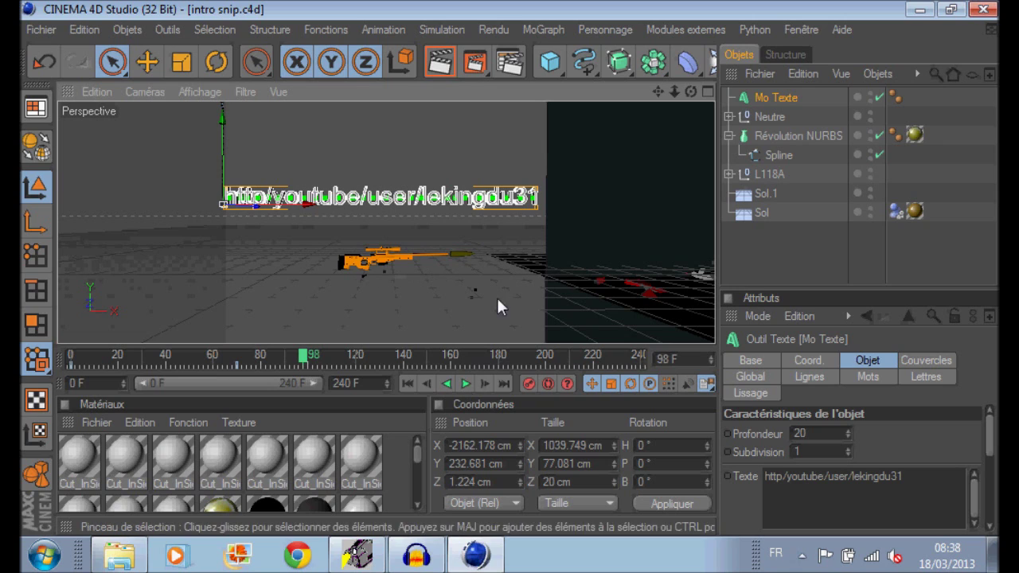
# At frame 0, set Dynamique to Désactivée on the dynamics tags of all the Thrausi letters in the Neutre group and keyframe it
pyautogui.click(765, 98)
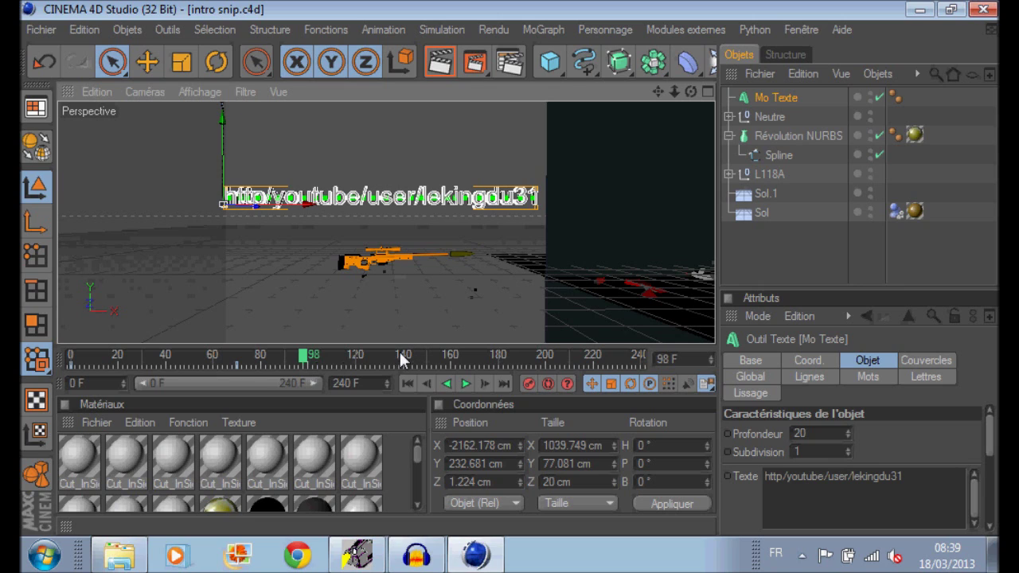
pyautogui.moveTo(305, 356); pyautogui.dragTo(334, 360)
pyautogui.moveTo(315, 367); pyautogui.dragTo(20, 359)
pyautogui.moveTo(658, 91); pyautogui.dragTo(340, 120)
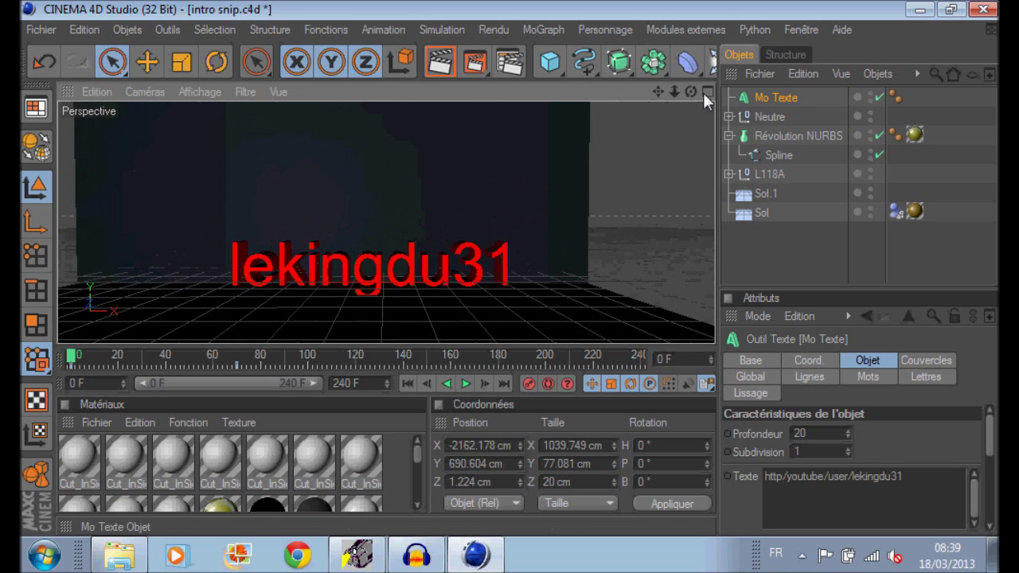
pyautogui.click(766, 118)
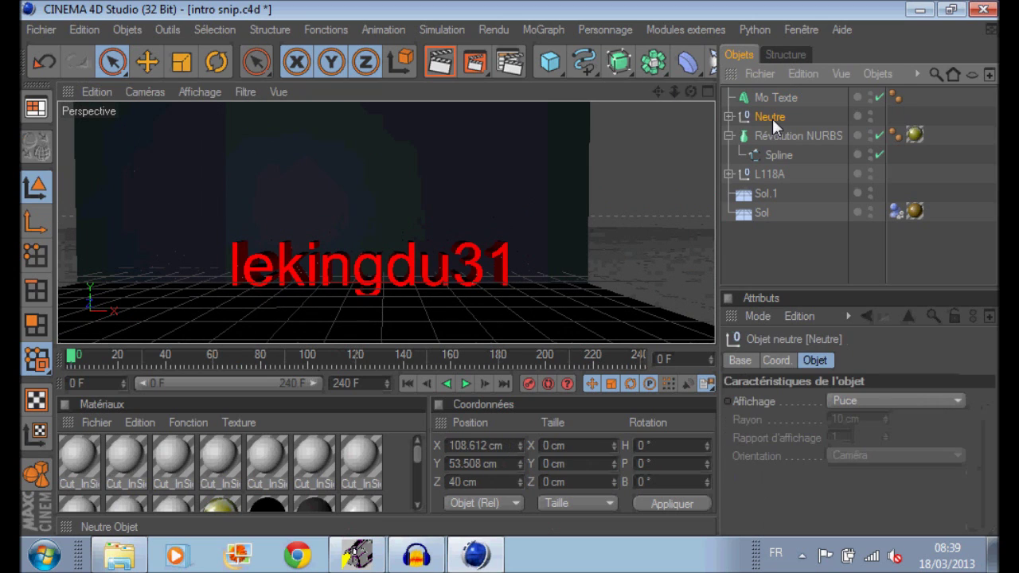
pyautogui.click(728, 116)
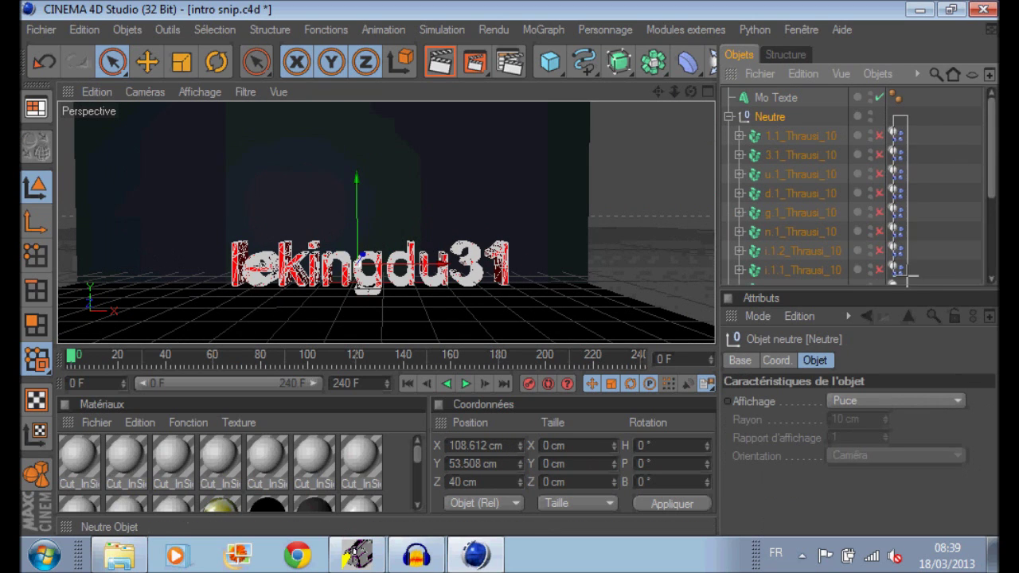
pyautogui.scroll(-3, 893, 160)
pyautogui.moveTo(901, 220); pyautogui.dragTo(903, 210)
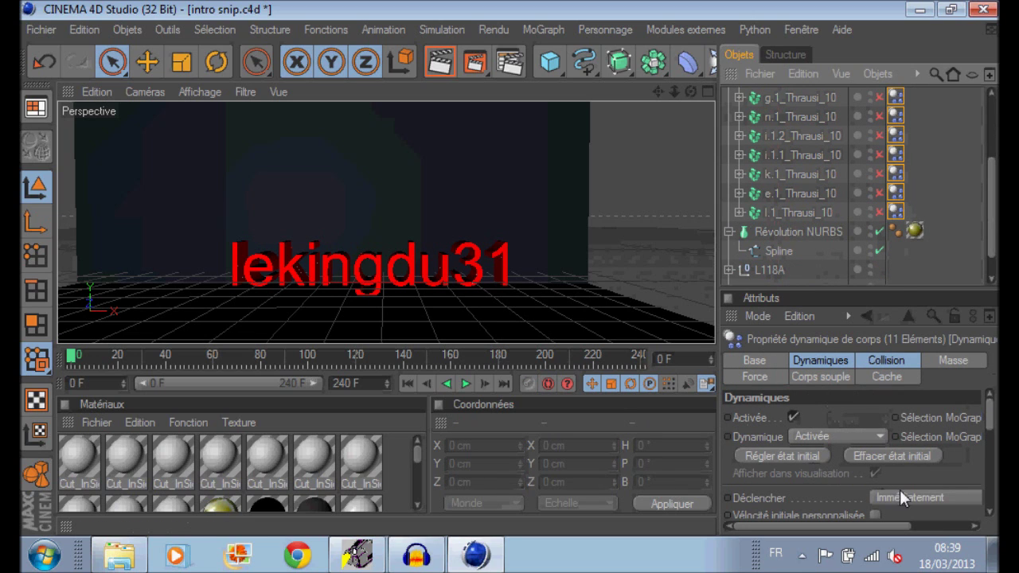
pyautogui.click(866, 435)
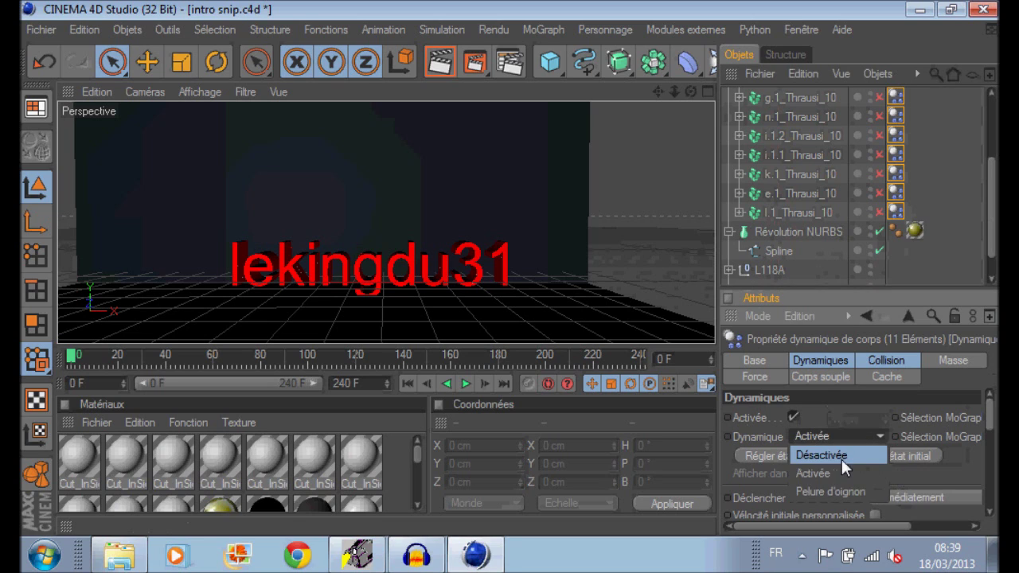
pyautogui.click(840, 458)
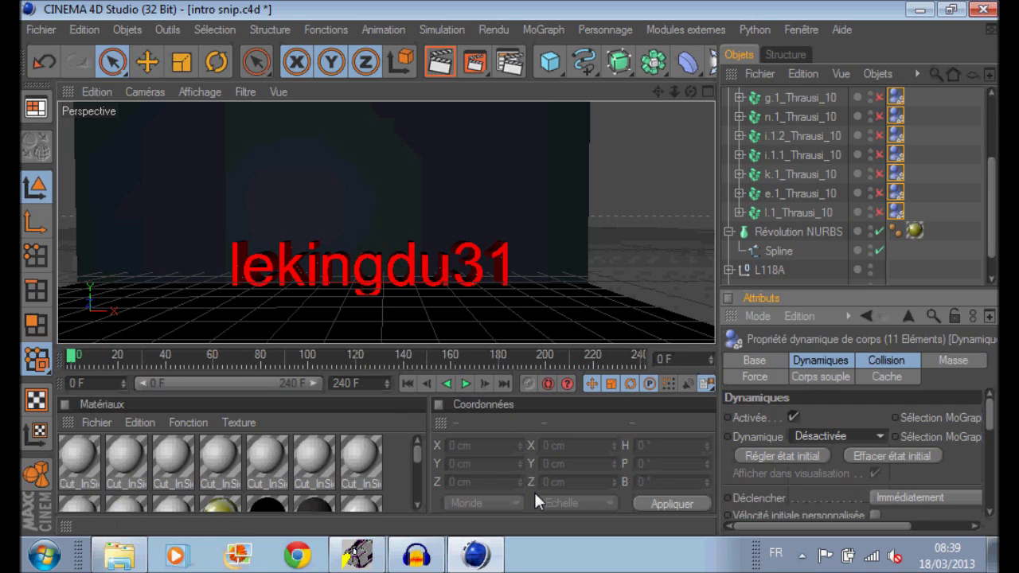
pyautogui.click(727, 436)
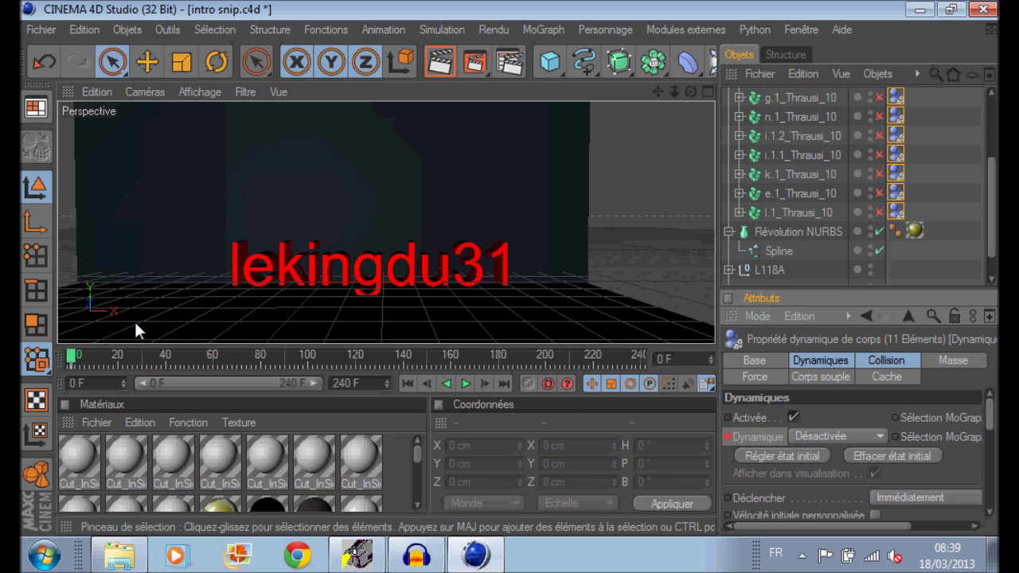
pyautogui.click(928, 169)
# At frame 123, set Dynamique to Activée on the first letter's dynamics tag (l.1_Thrausi_10), keyframe it and play the animation
pyautogui.moveTo(70, 364)
pyautogui.mouseDown()
pyautogui.moveTo(103, 360)
pyautogui.moveTo(359, 405)
pyautogui.moveTo(365, 416)
pyautogui.mouseUp()
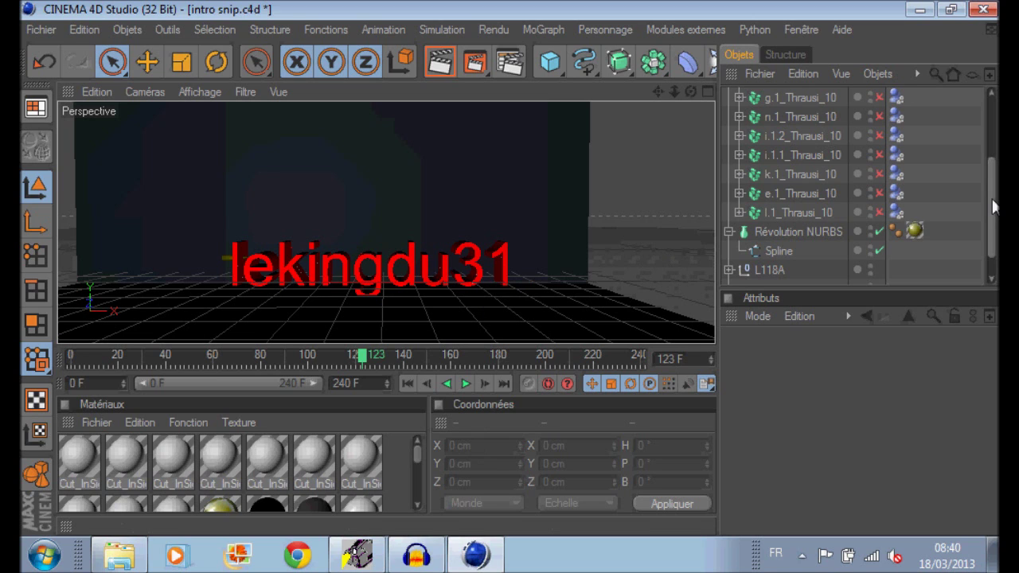
pyautogui.scroll(3, 860, 186)
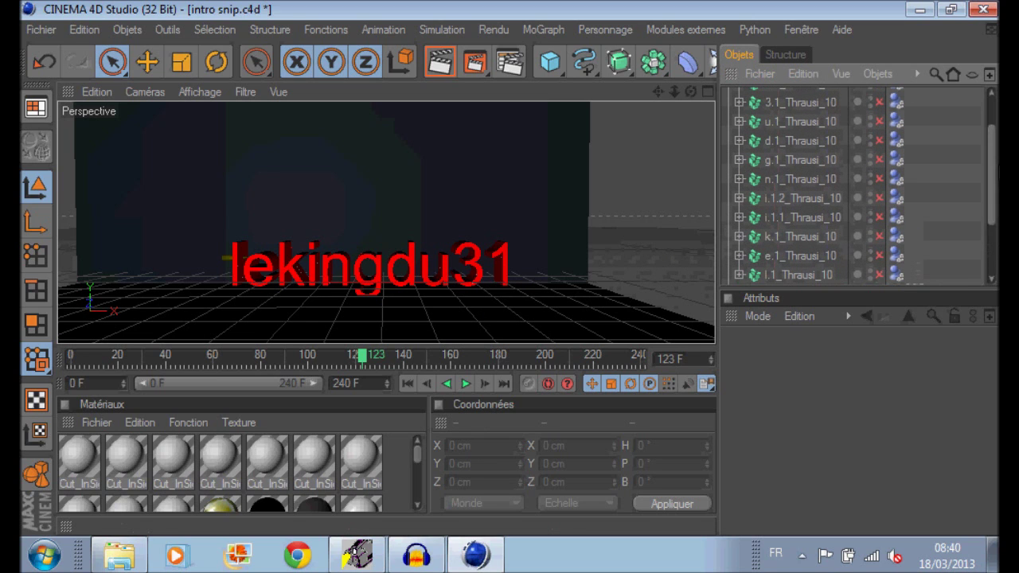
pyautogui.scroll(1, 995, 151)
pyautogui.scroll(1, 996, 151)
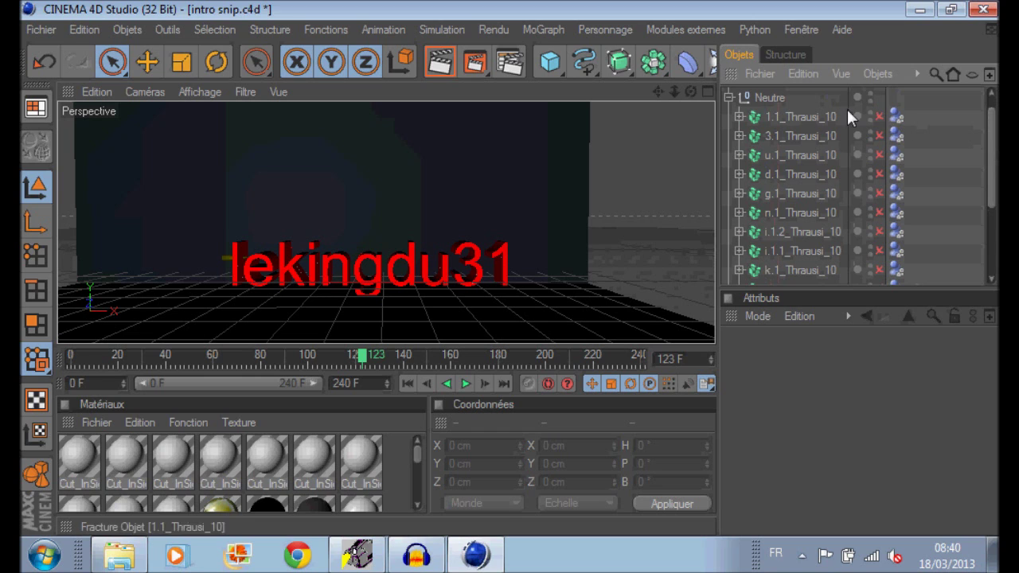
pyautogui.click(793, 119)
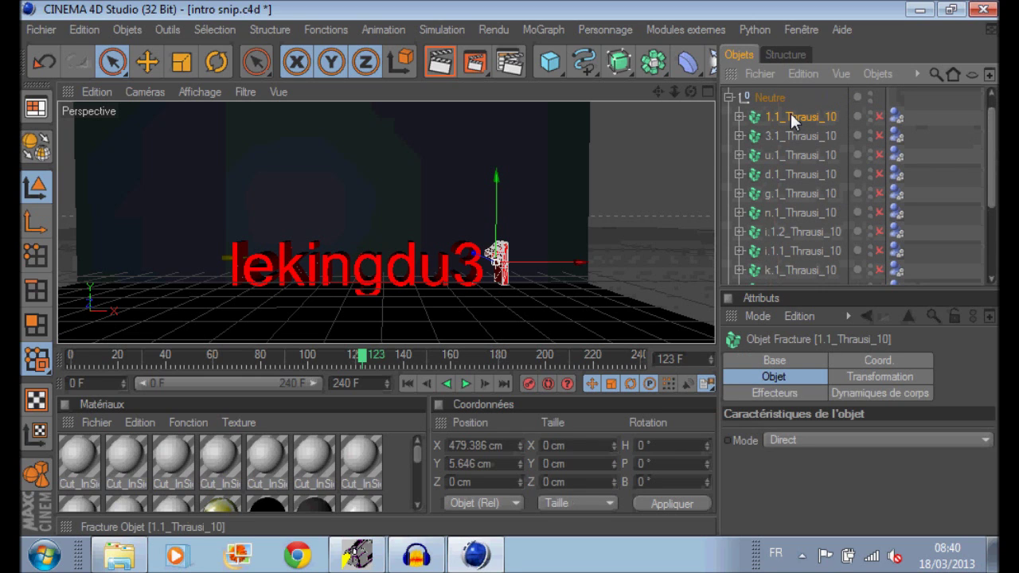
pyautogui.moveTo(997, 141); pyautogui.dragTo(997, 170)
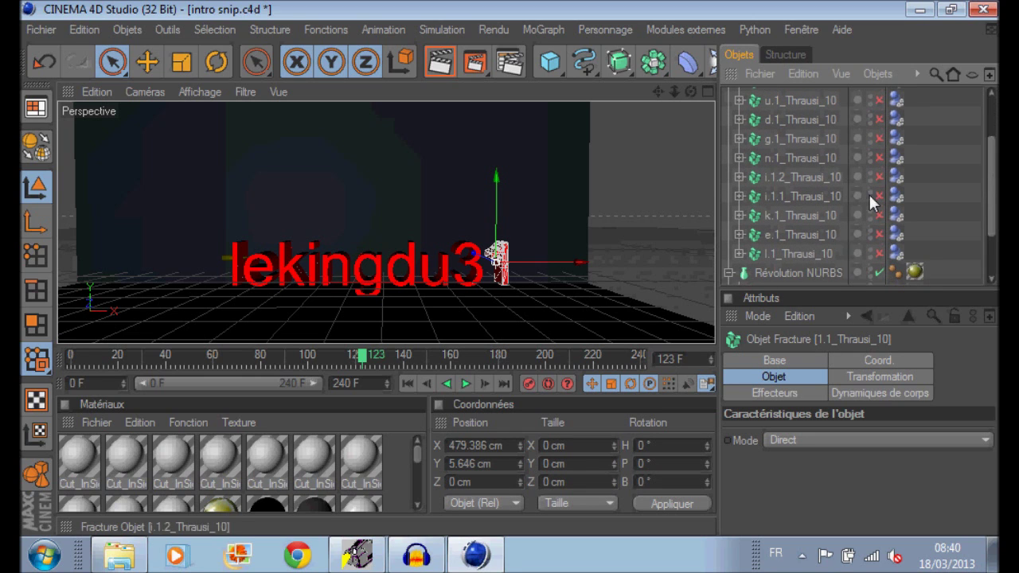
pyautogui.click(776, 251)
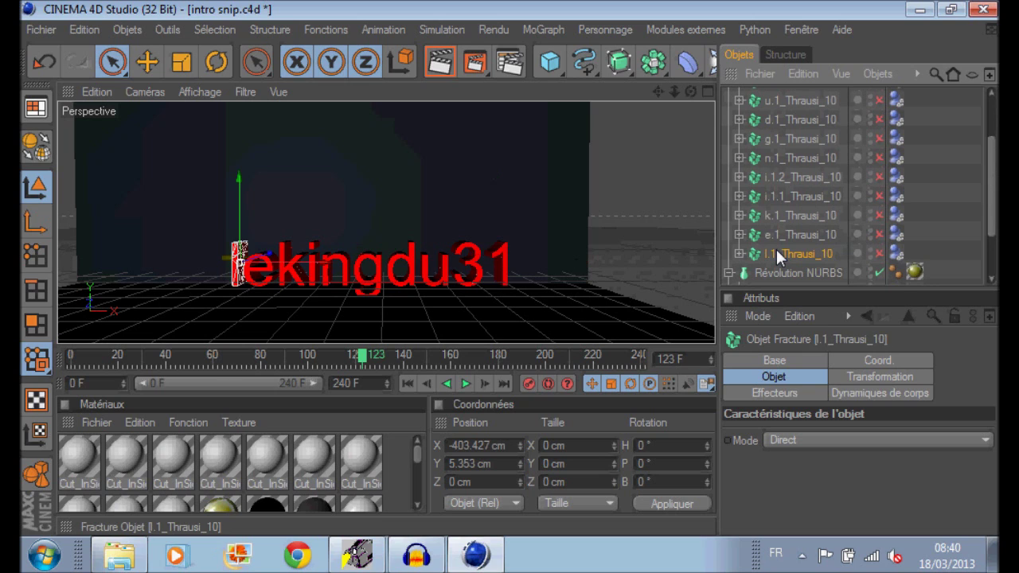
pyautogui.click(896, 254)
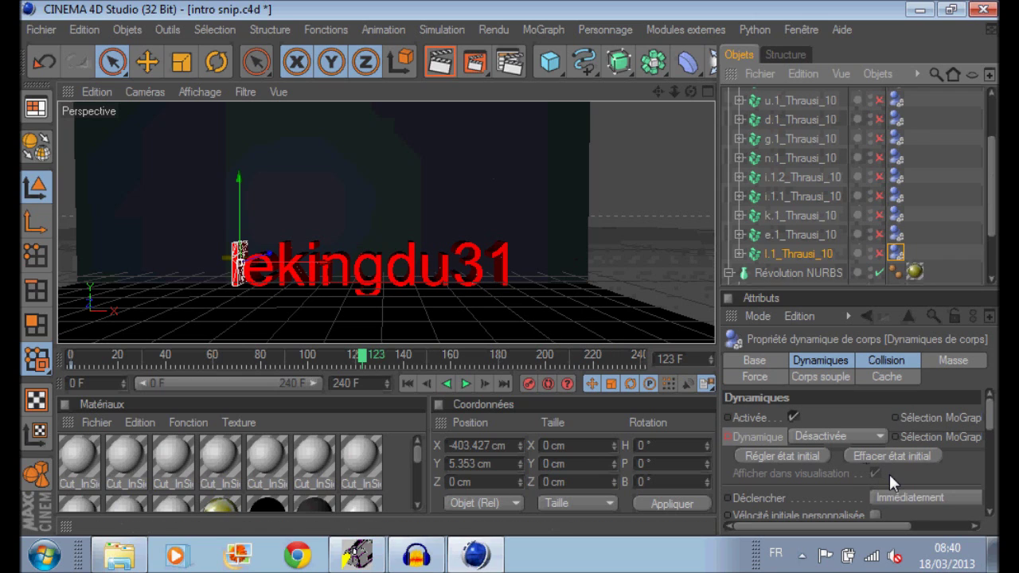
pyautogui.click(855, 434)
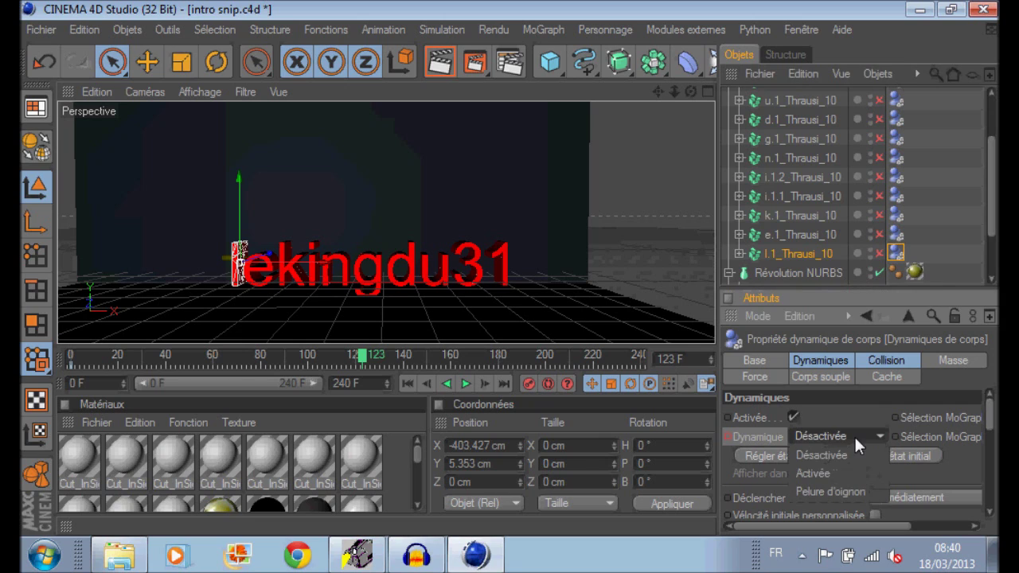
pyautogui.click(823, 475)
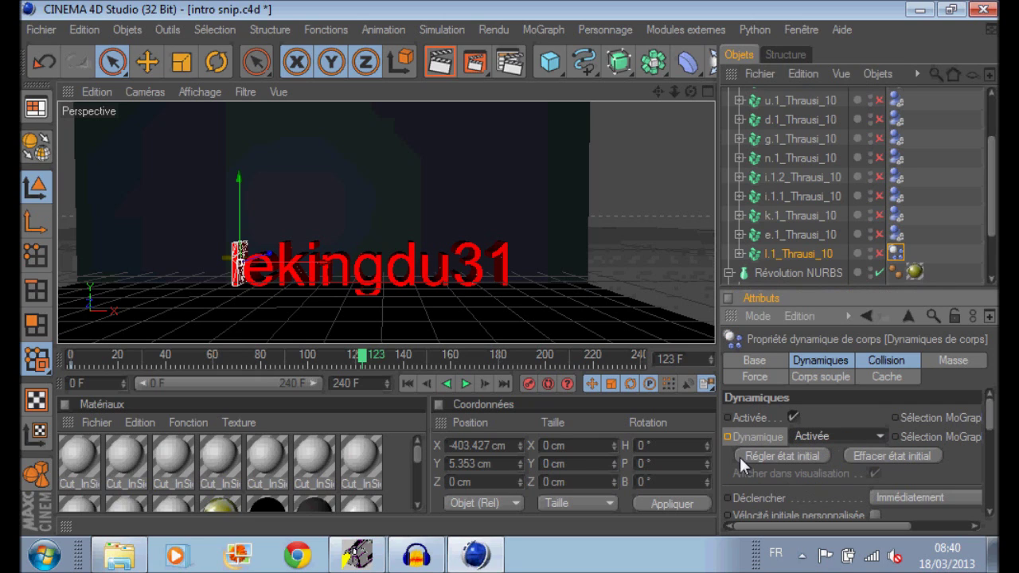
pyautogui.keyDown('ctrl'); pyautogui.click(727, 437); pyautogui.keyUp('ctrl')
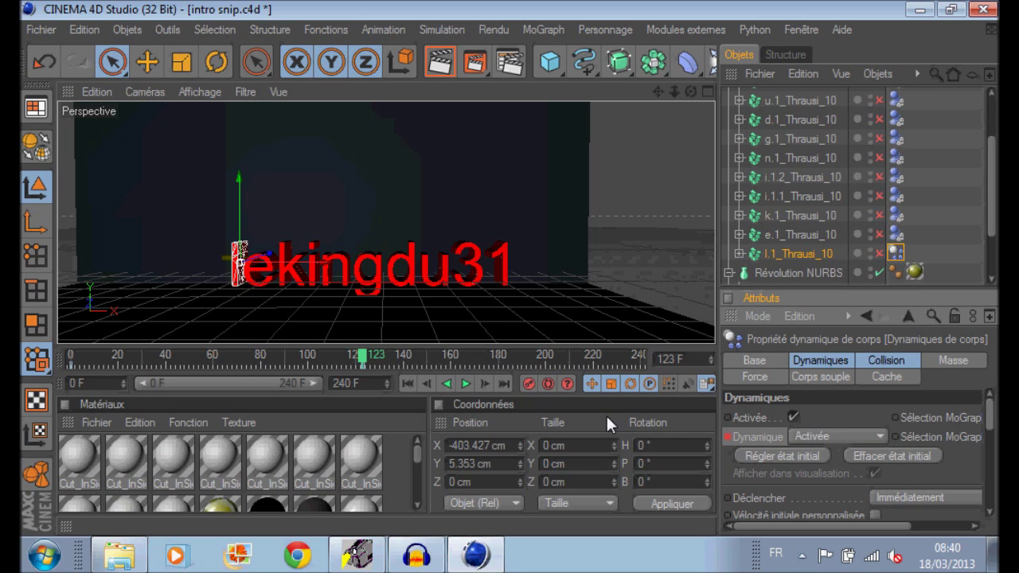
pyautogui.click(466, 384)
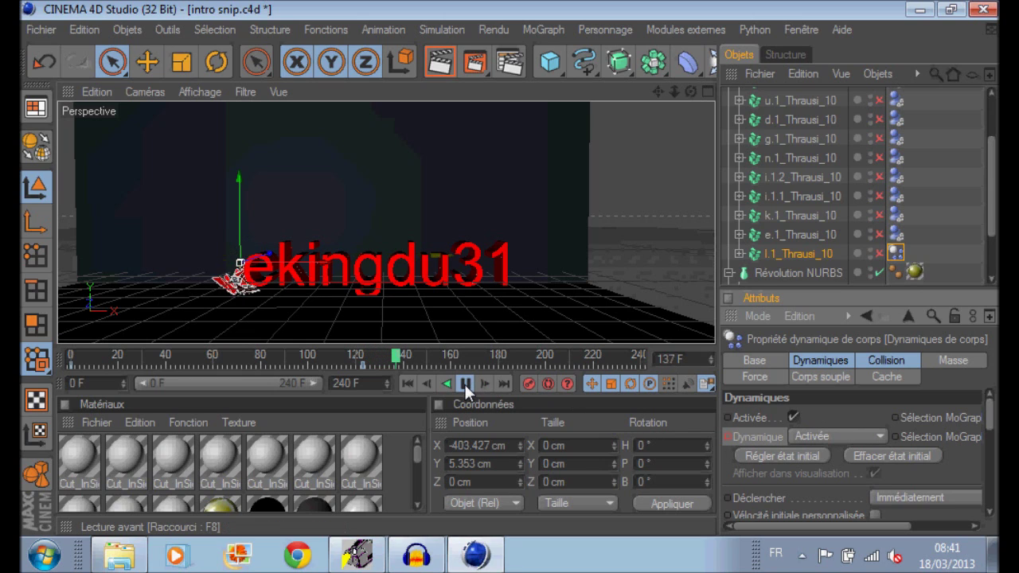
# At frame 125, set Dynamique to Activée on the dynamics tag of letter e.1_Thrausi_10 and keyframe it
pyautogui.click(466, 384)
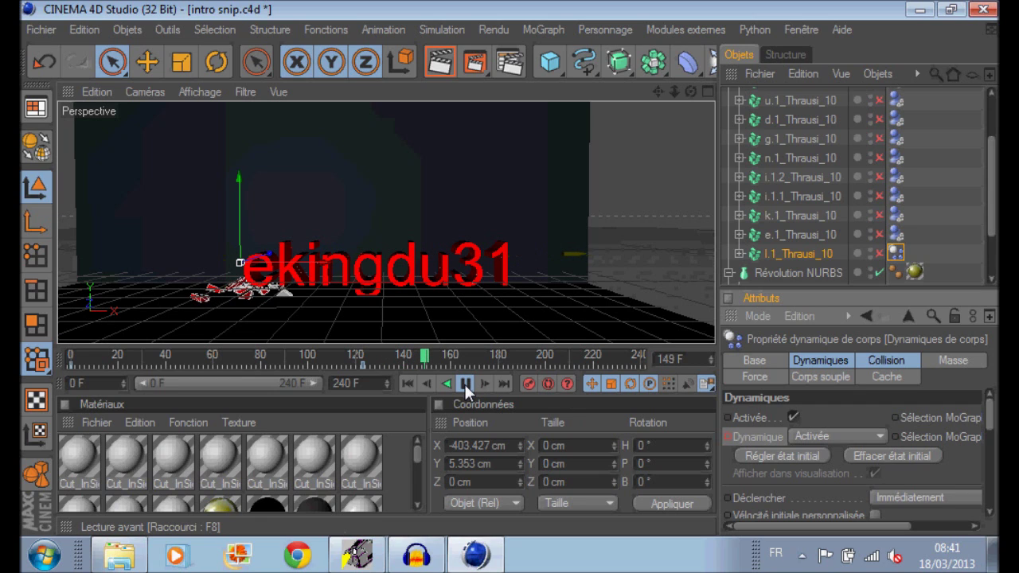
pyautogui.moveTo(430, 358); pyautogui.dragTo(363, 368)
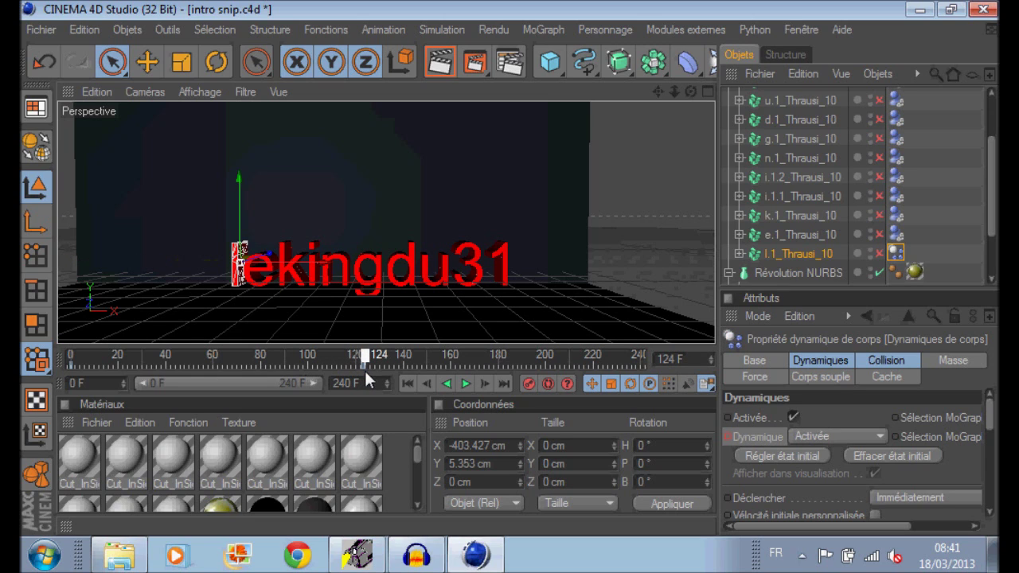
pyautogui.moveTo(366, 374); pyautogui.dragTo(369, 379)
pyautogui.click(800, 234)
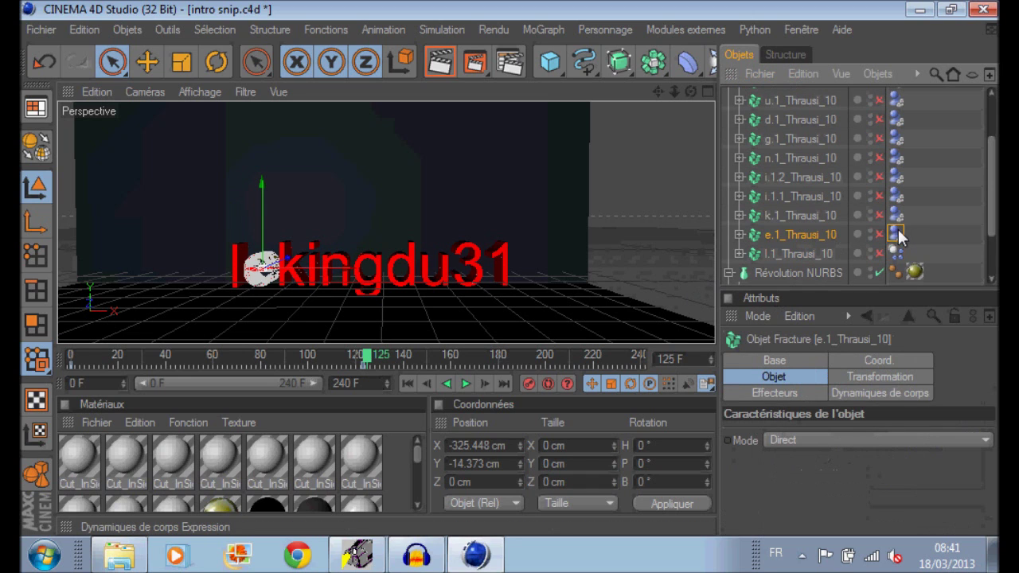
pyautogui.click(897, 235)
pyautogui.click(828, 438)
pyautogui.click(816, 470)
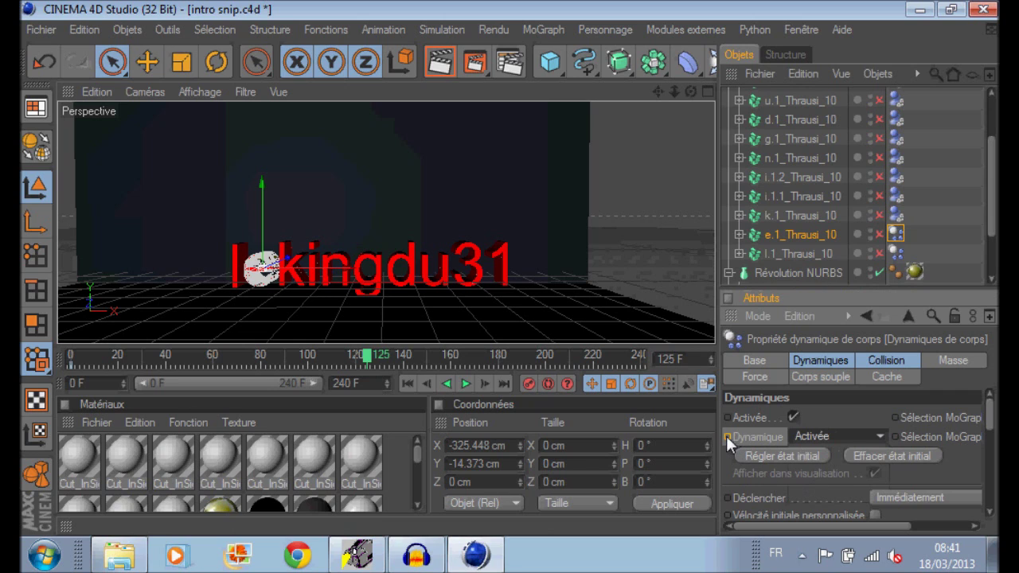
pyautogui.keyDown('ctrl'); pyautogui.click(727, 436); pyautogui.keyUp('ctrl')
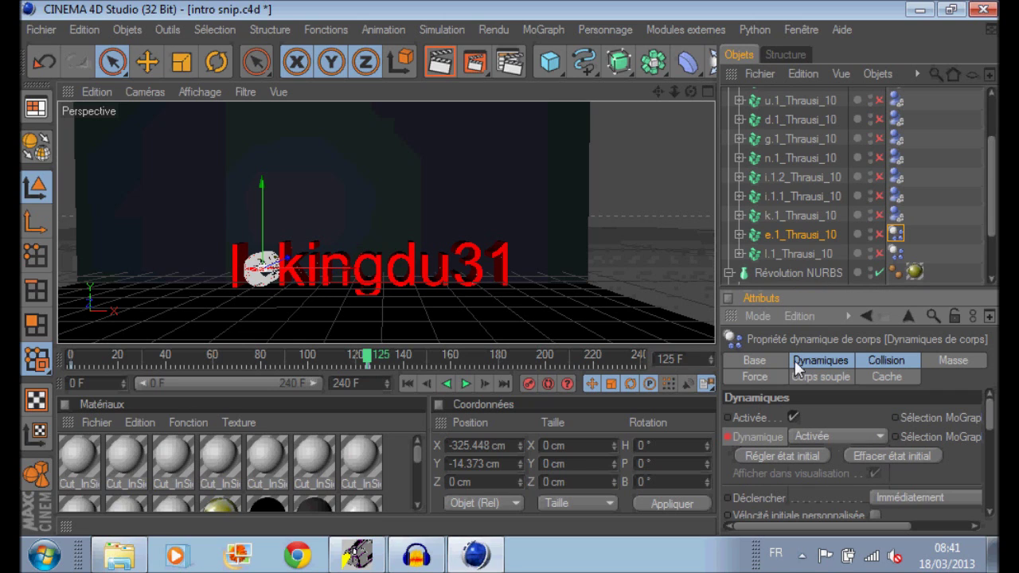
# At frame 127, set Dynamique to Activée on the dynamics tag of letter k.1_Thrausi_10 and keyframe it
pyautogui.click(370, 353)
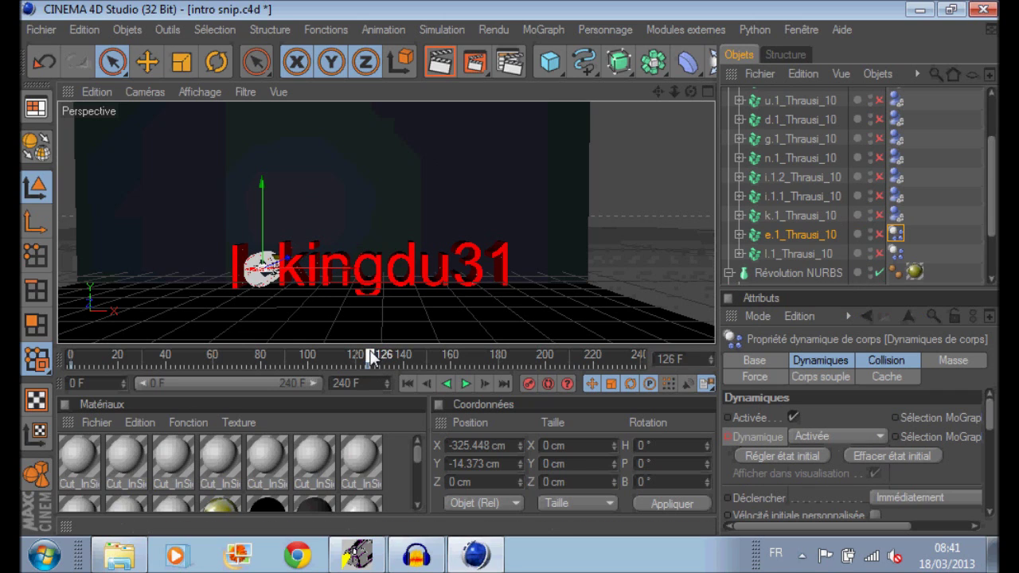
pyautogui.click(369, 353)
pyautogui.moveTo(372, 352); pyautogui.dragTo(374, 352)
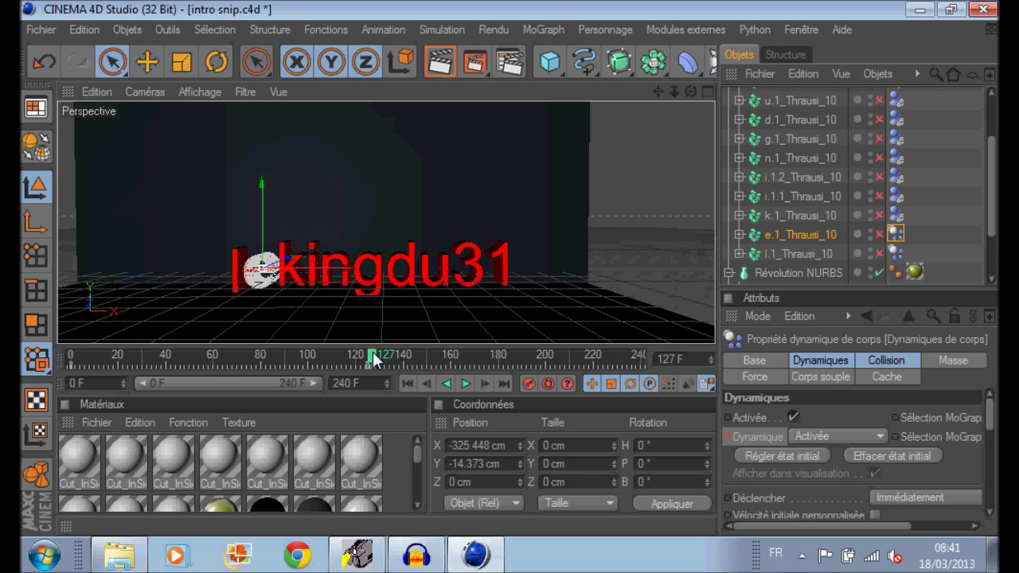
pyautogui.click(795, 215)
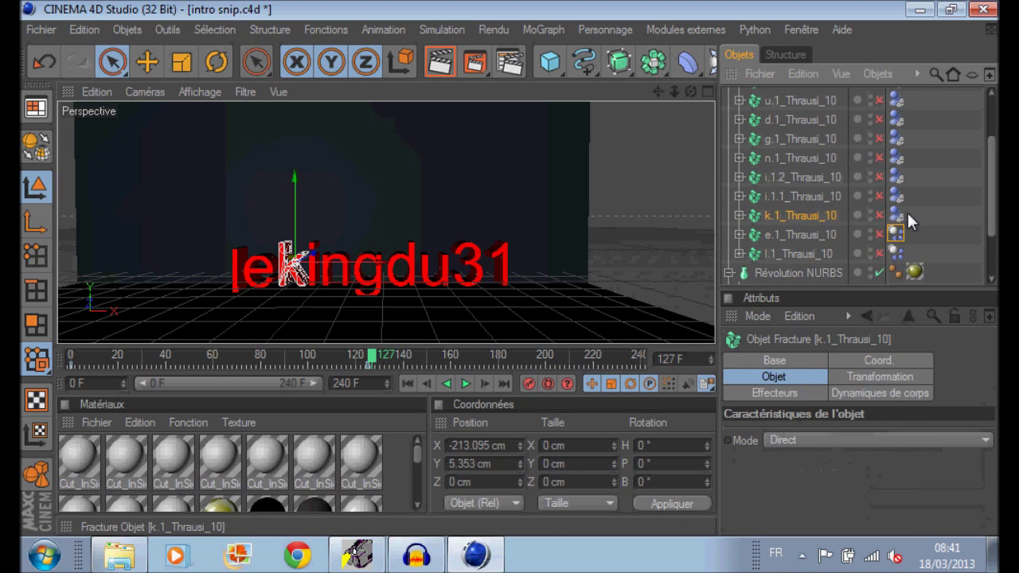
pyautogui.click(896, 215)
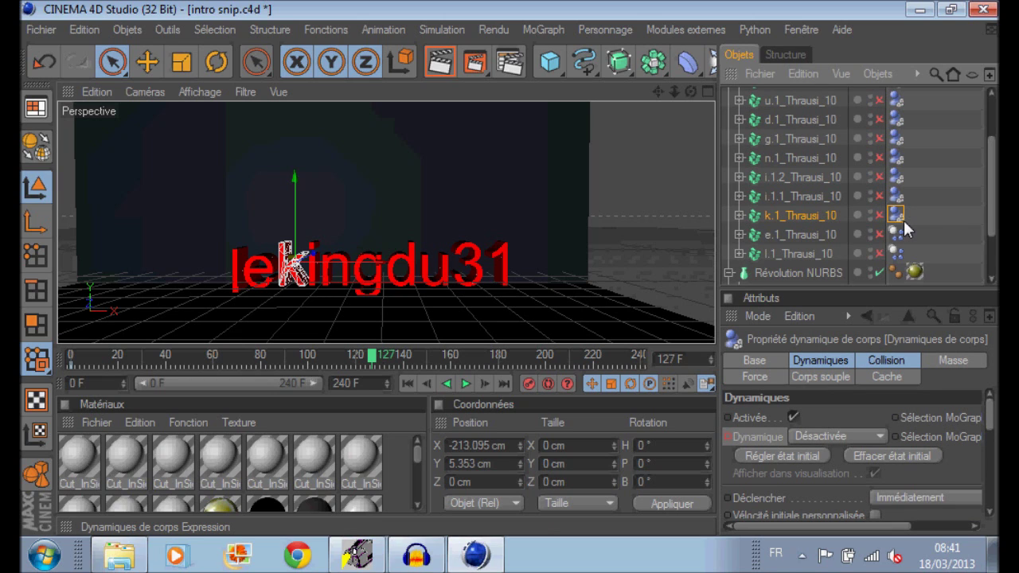
pyautogui.click(861, 434)
pyautogui.click(824, 466)
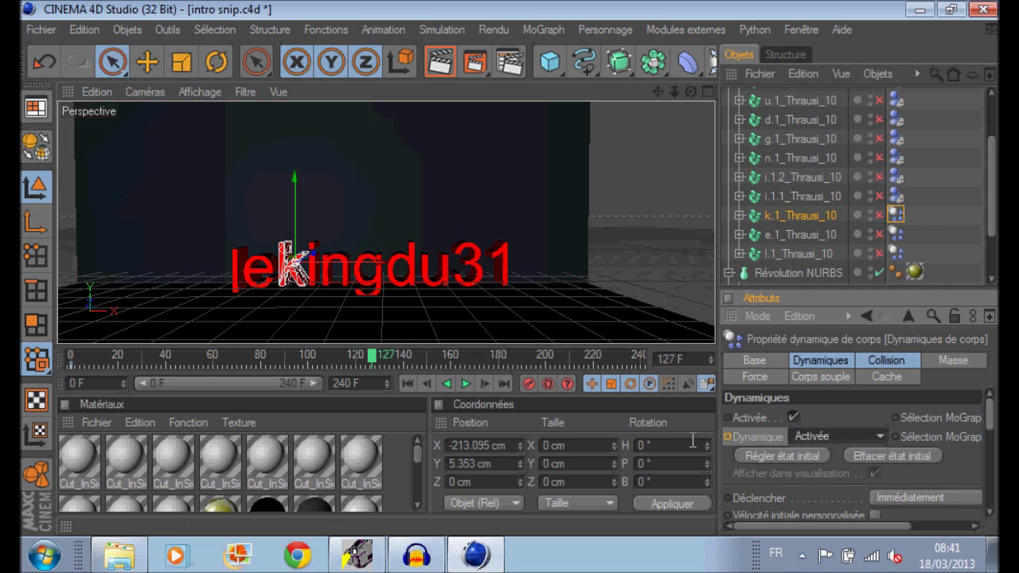
pyautogui.keyDown('ctrl'); pyautogui.click(727, 438); pyautogui.keyUp('ctrl')
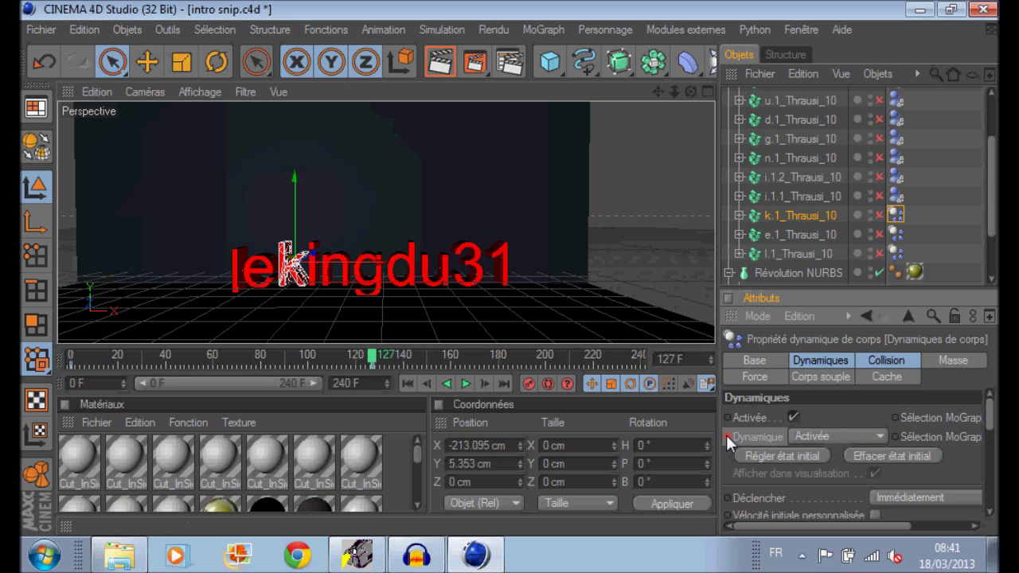
# At frame 129, set Dynamique to Activée on the dynamics tag of the i's dot (i.1.1_Thrausi_10) and keyframe it
pyautogui.click(380, 360)
pyautogui.click(379, 360)
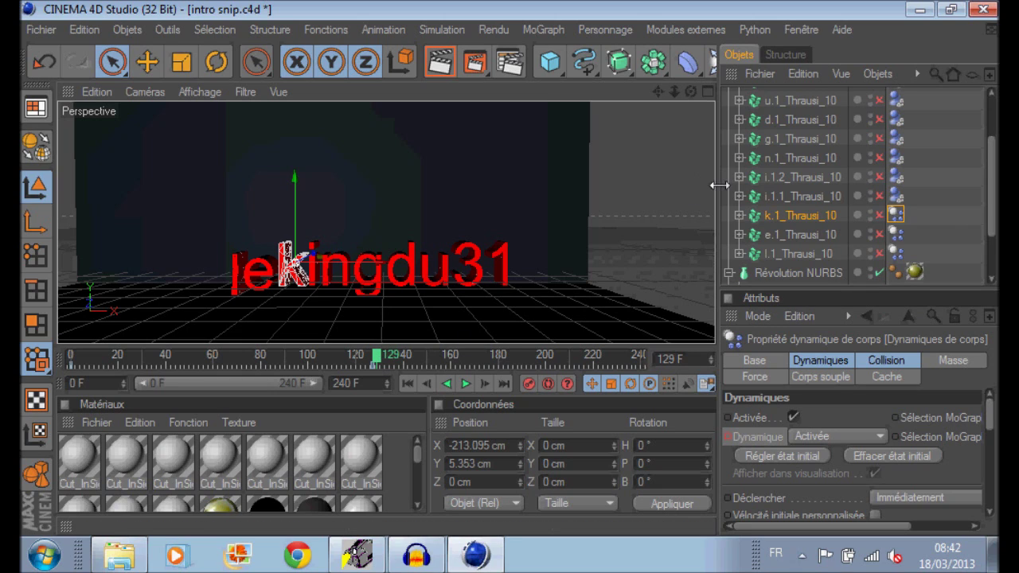
pyautogui.click(790, 195)
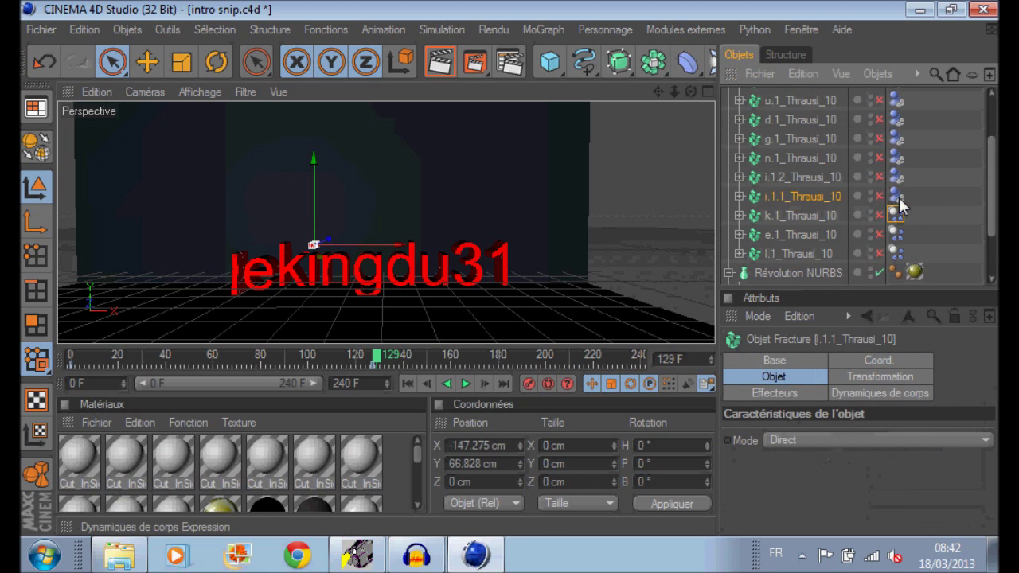
pyautogui.click(895, 196)
pyautogui.click(836, 435)
pyautogui.click(811, 471)
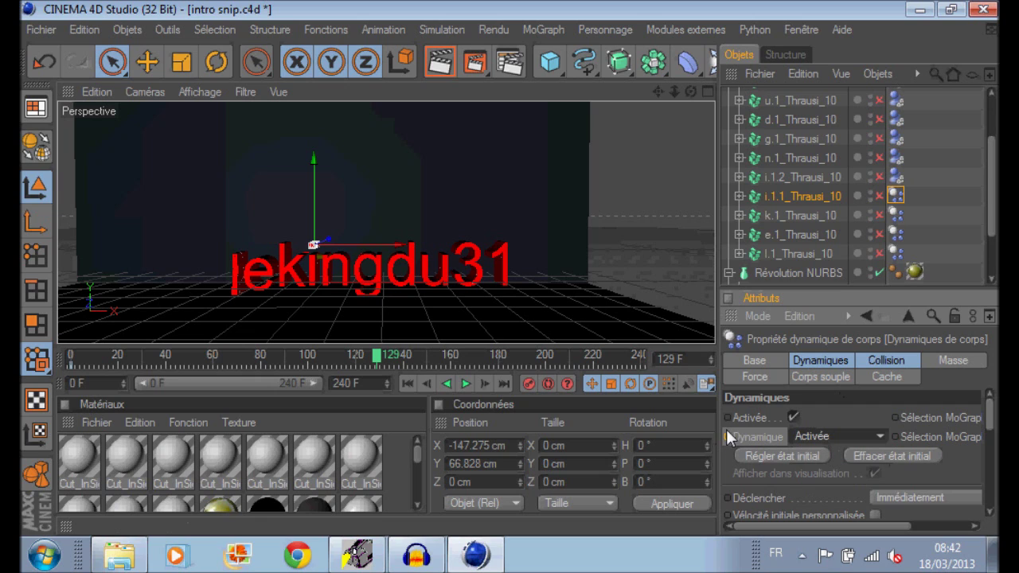
pyautogui.keyDown('ctrl'); pyautogui.click(727, 437); pyautogui.keyUp('ctrl')
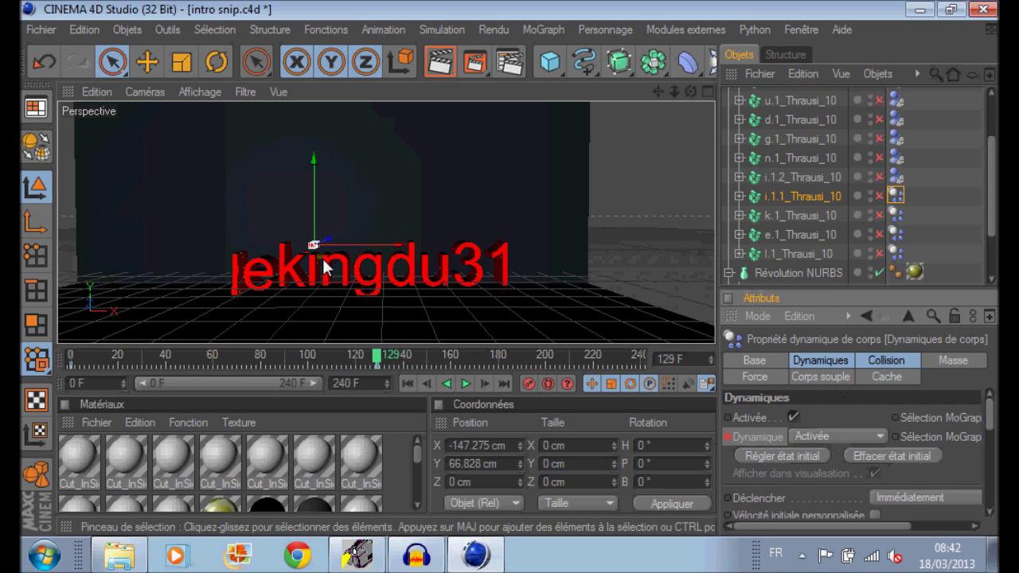
# At frame 129, set Dynamique to Activée on the dynamics tag of the i's stem (i.1.2_Thrausi_10) and keyframe it
pyautogui.moveTo(382, 360)
pyautogui.mouseDown()
pyautogui.moveTo(394, 359)
pyautogui.moveTo(362, 359)
pyautogui.moveTo(382, 364)
pyautogui.mouseUp()
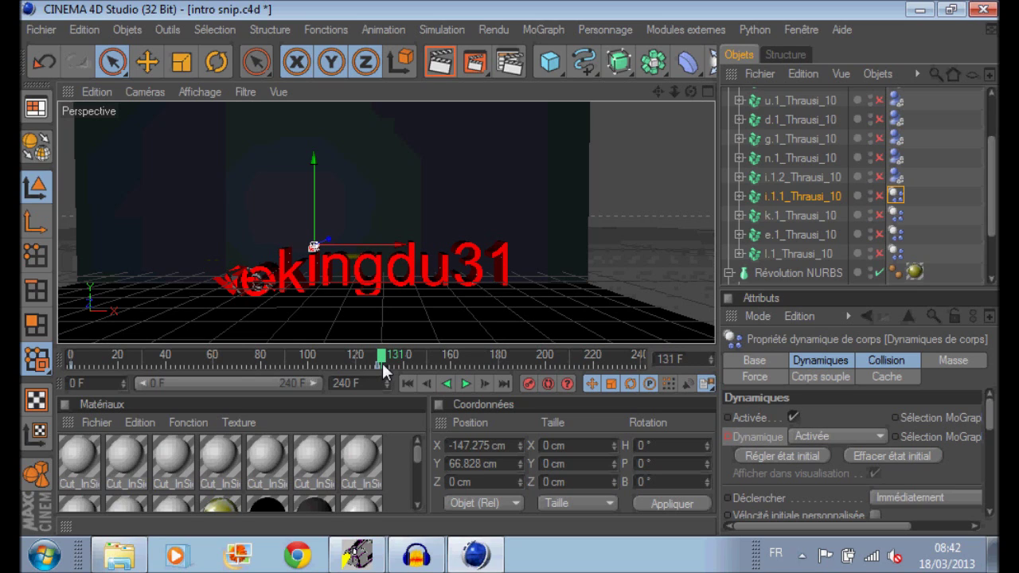
pyautogui.click(806, 176)
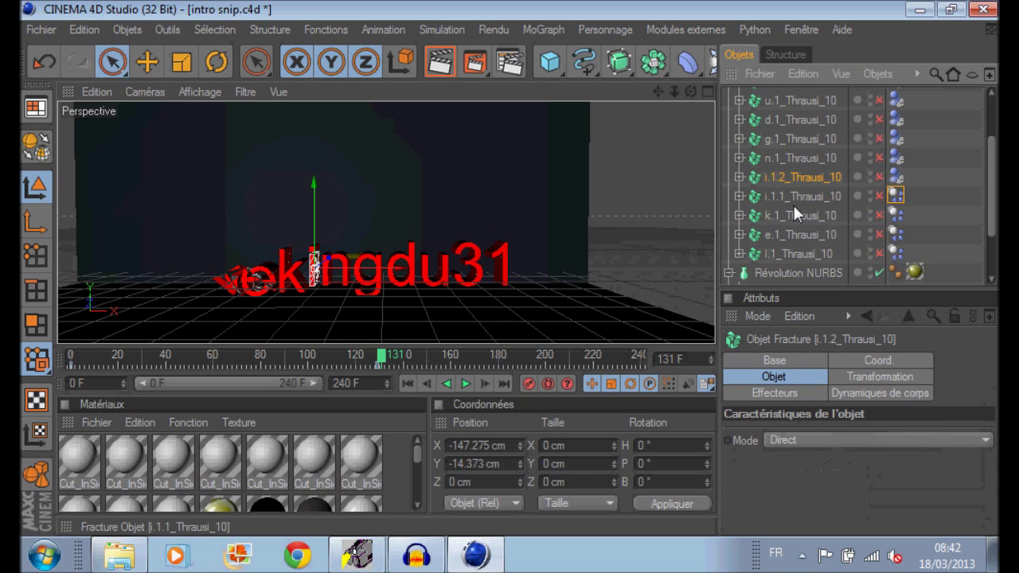
pyautogui.click(791, 195)
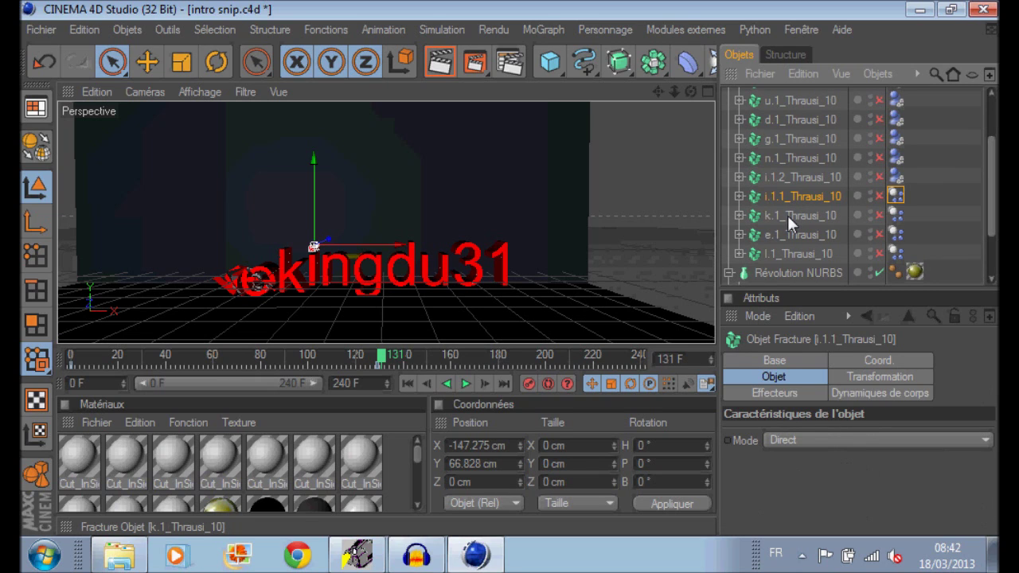
pyautogui.click(896, 197)
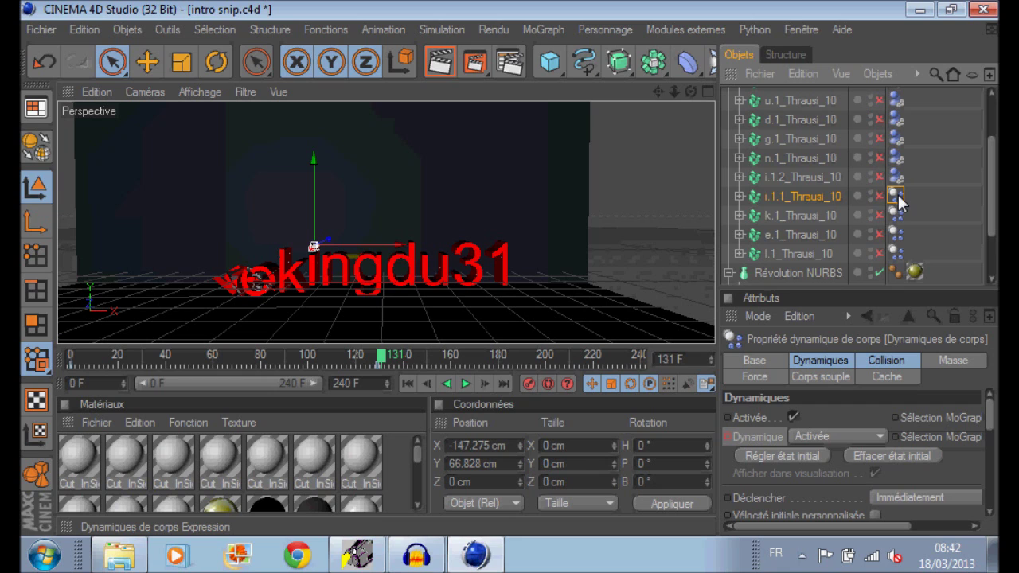
pyautogui.click(807, 177)
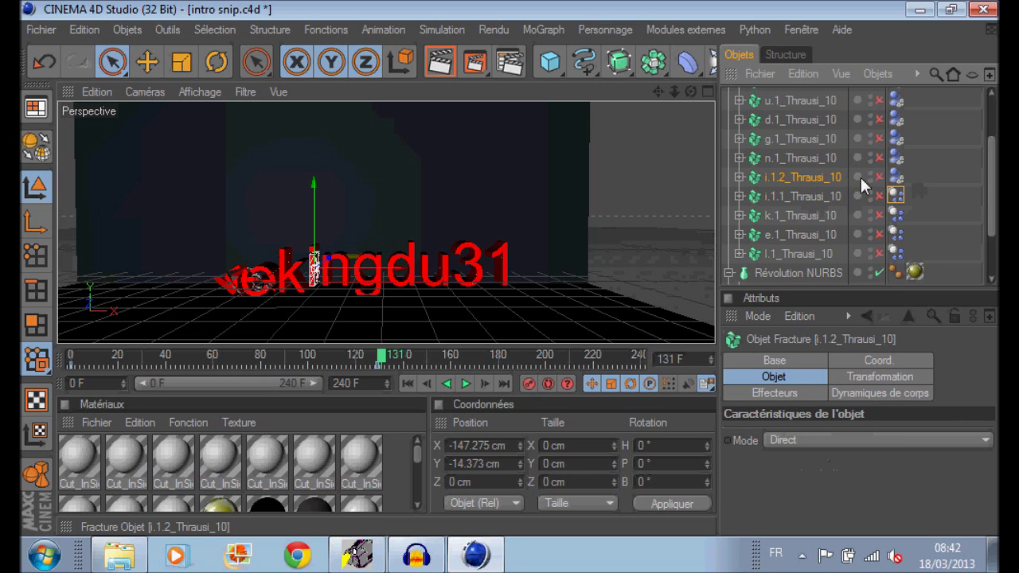
pyautogui.click(896, 177)
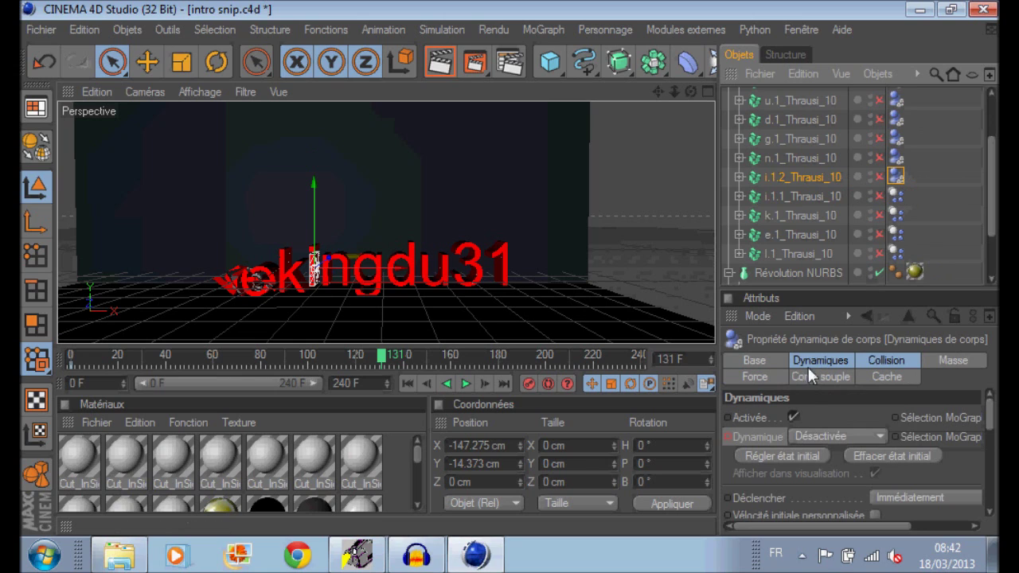
pyautogui.moveTo(407, 360); pyautogui.dragTo(381, 353)
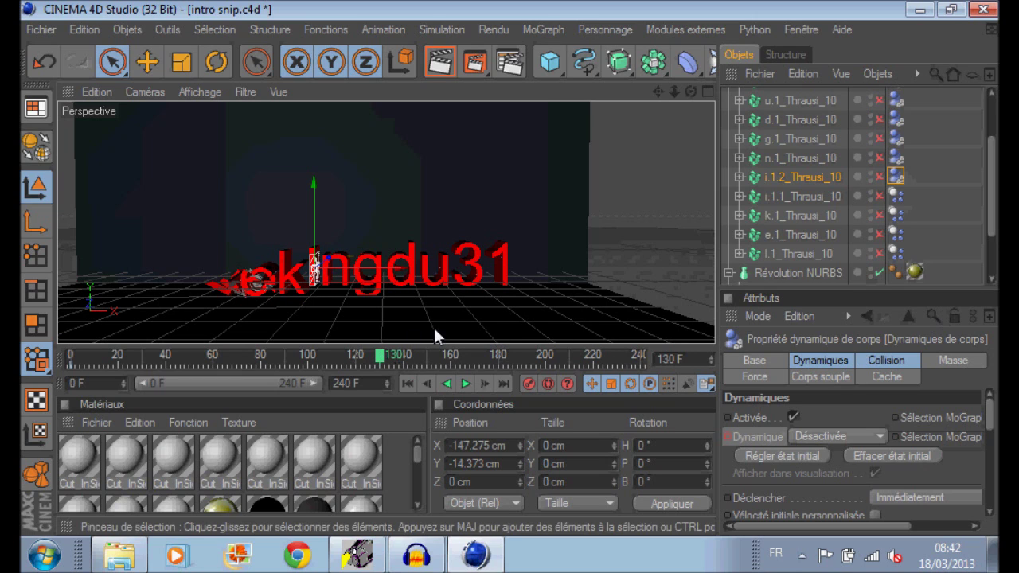
pyautogui.click(708, 363)
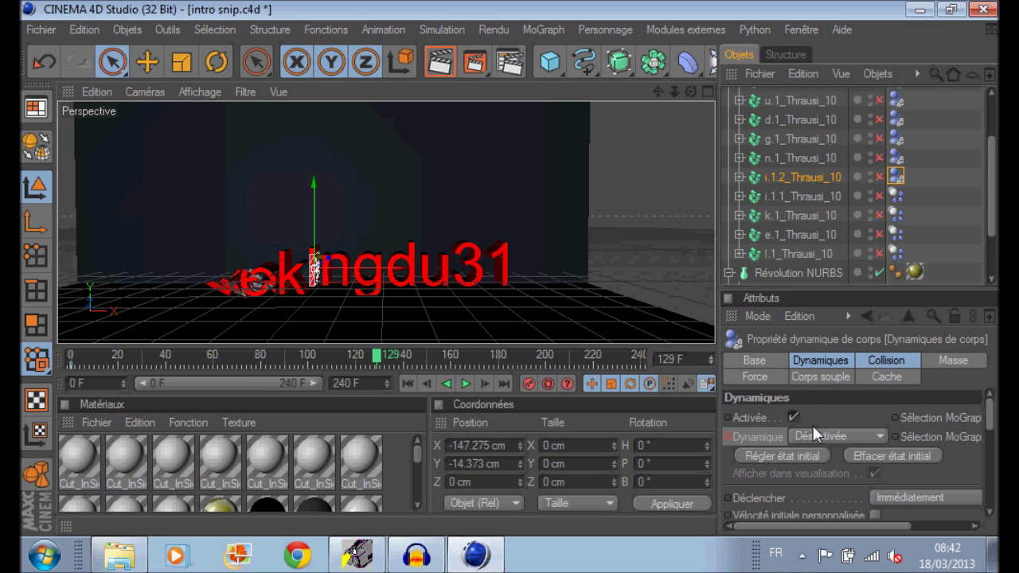
pyautogui.click(837, 437)
pyautogui.click(814, 468)
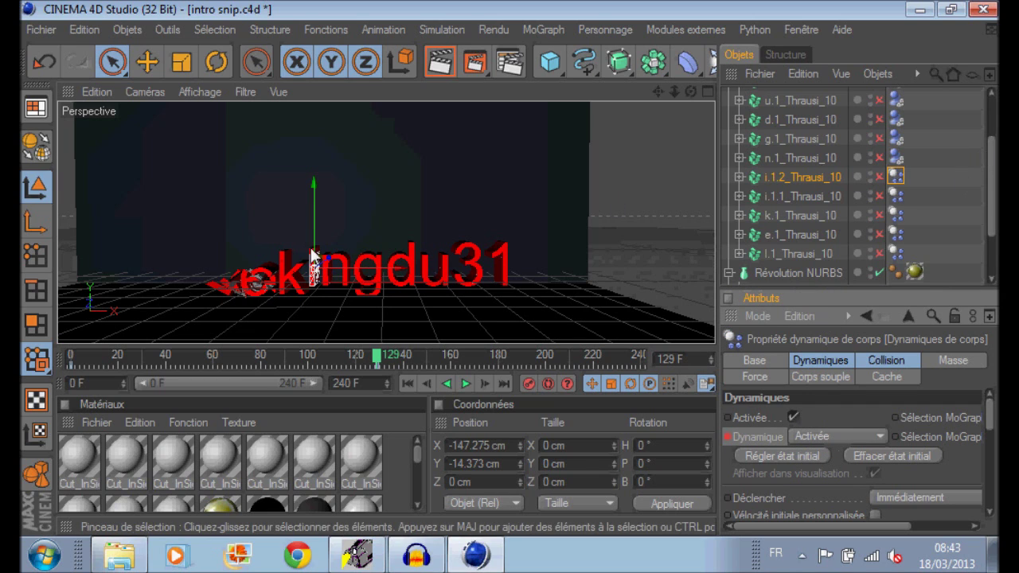
# At frame 131, set Dynamique to Activée on the dynamics tag of letter n.1_Thrausi_10 and keyframe it
pyautogui.click(791, 158)
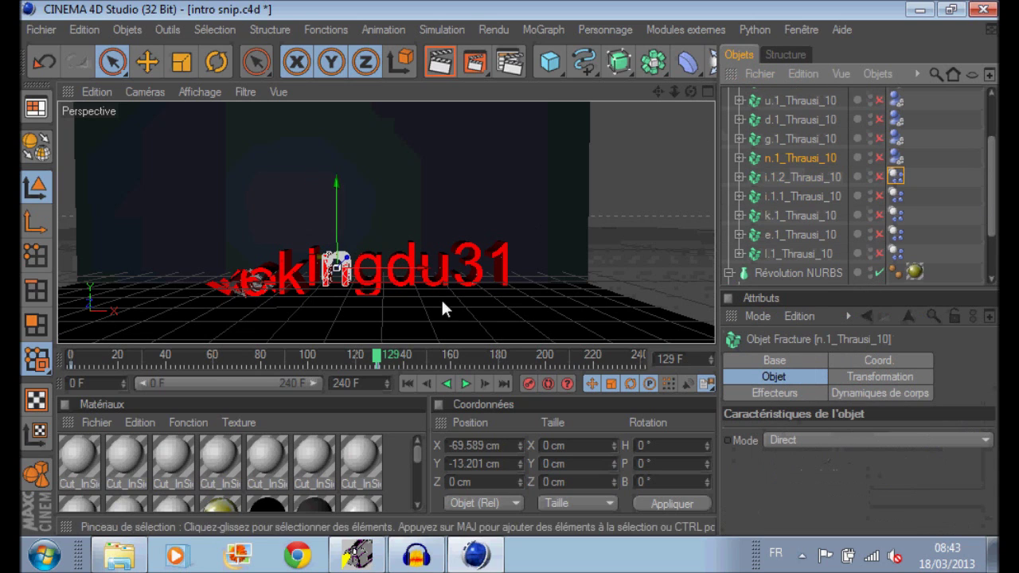
pyautogui.click(380, 357)
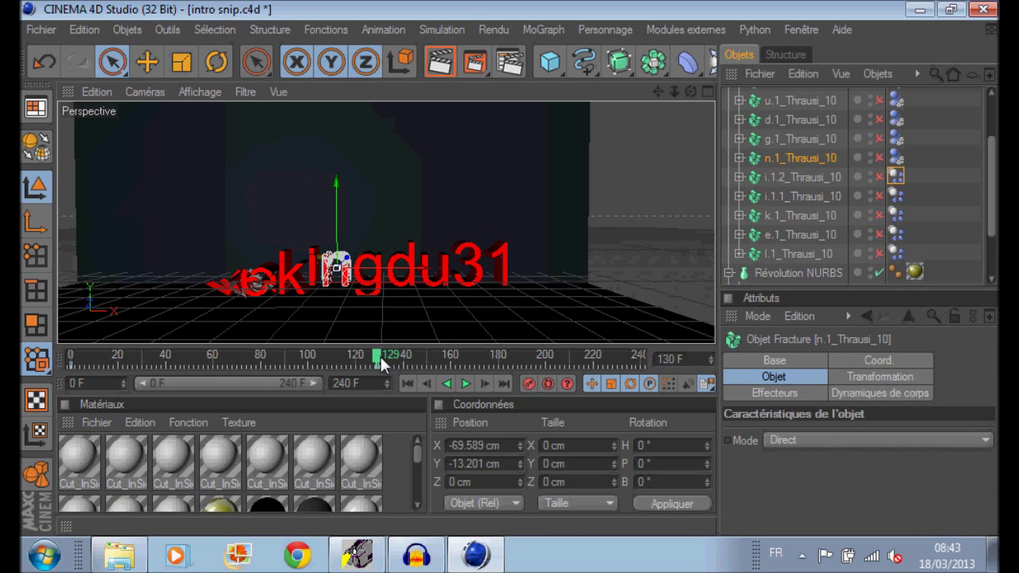
pyautogui.click(378, 358)
pyautogui.moveTo(378, 358); pyautogui.dragTo(381, 364)
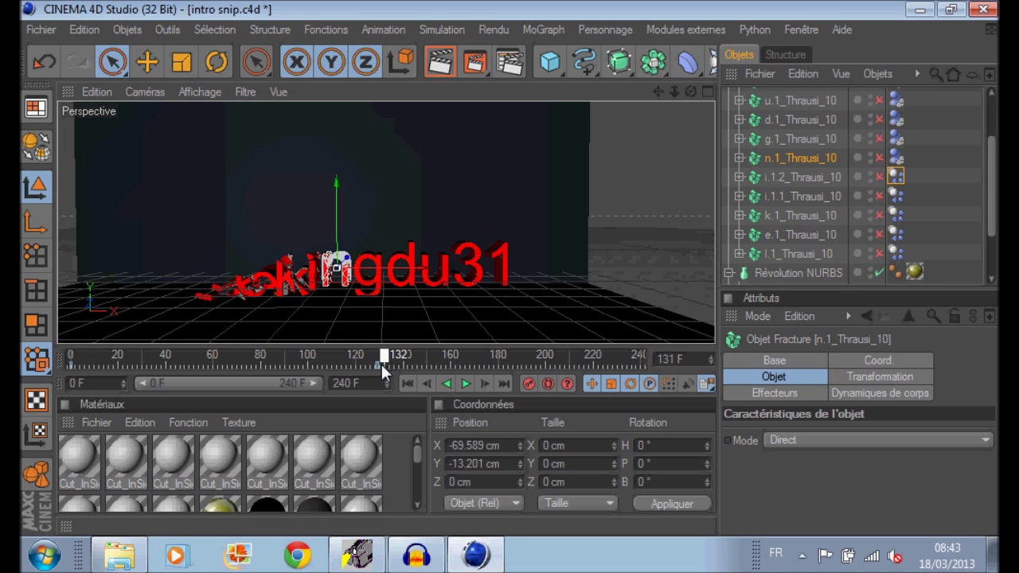
pyautogui.click(896, 158)
pyautogui.click(856, 435)
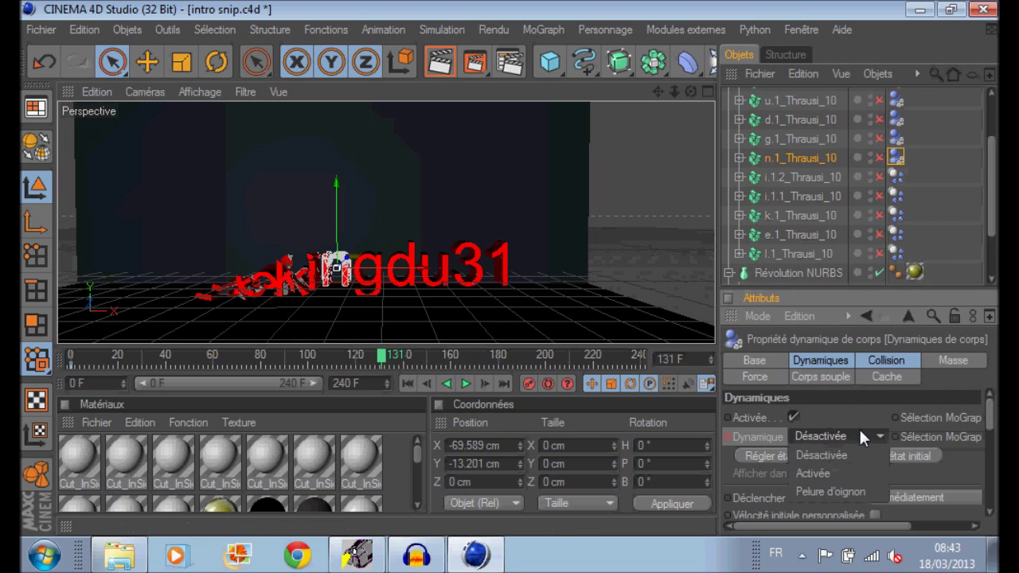
pyautogui.click(841, 467)
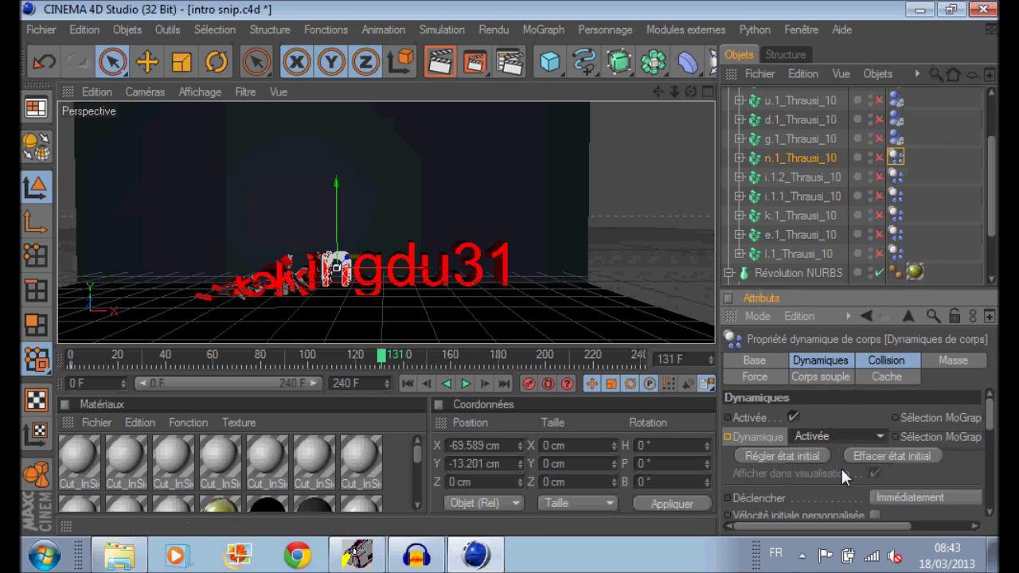
pyautogui.click(728, 437)
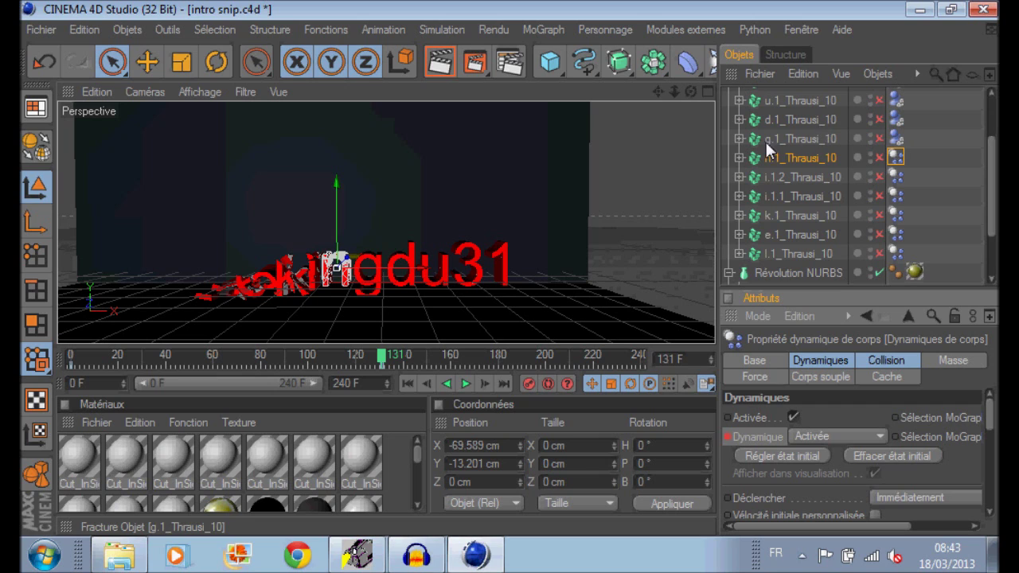
# At frame 133, set Dynamique to Activée on the dynamics tag of letter g.1_Thrausi_10 and keyframe it
pyautogui.click(467, 384)
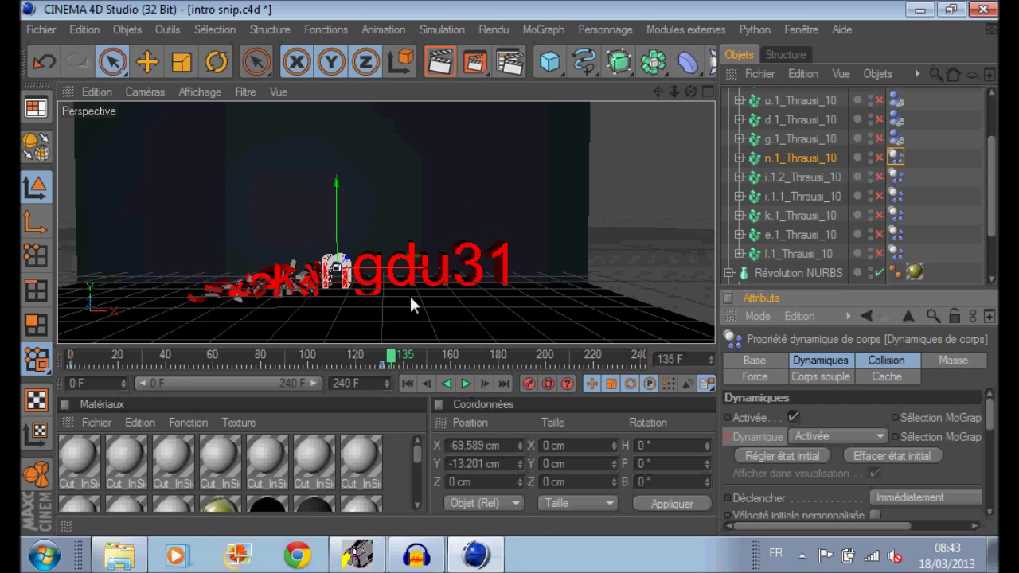
pyautogui.click(389, 358)
pyautogui.moveTo(388, 358); pyautogui.dragTo(387, 358)
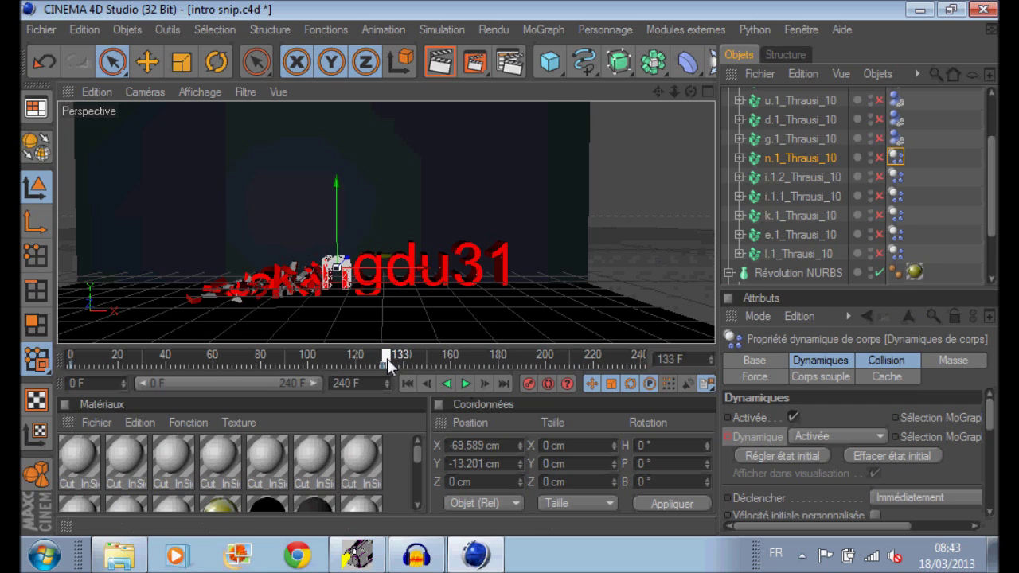
pyautogui.click(800, 139)
pyautogui.click(896, 139)
pyautogui.click(821, 436)
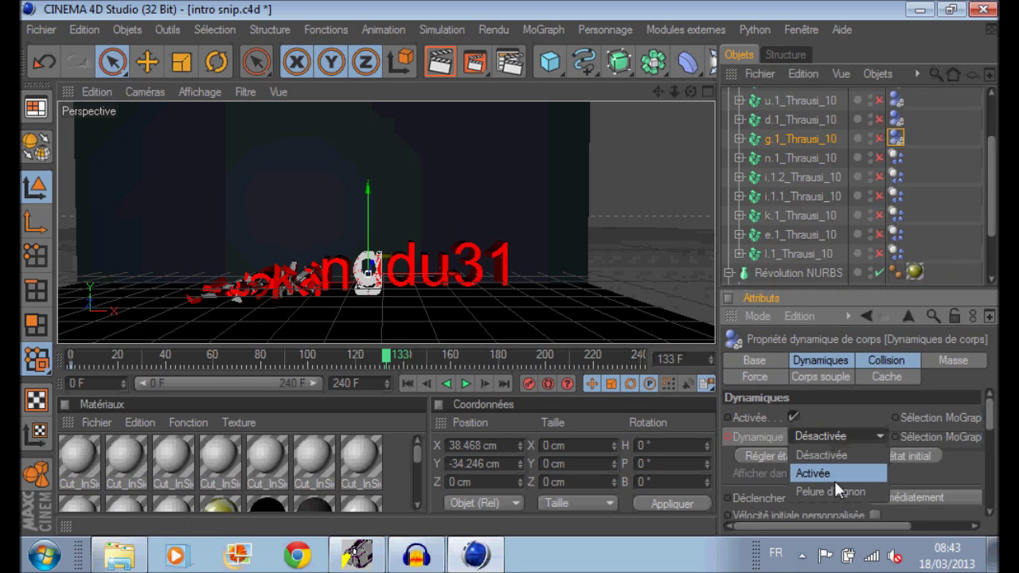
pyautogui.click(833, 472)
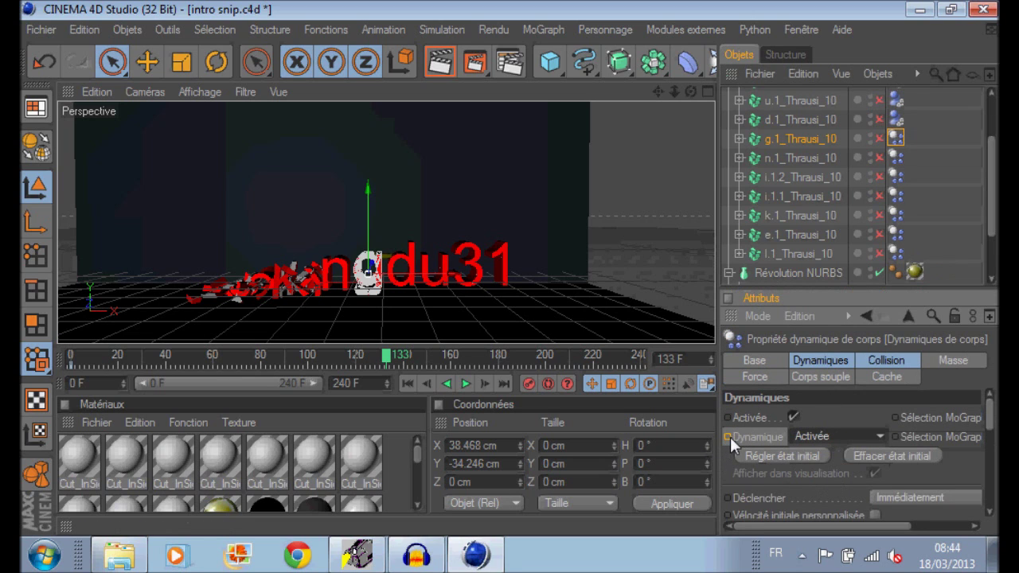
pyautogui.click(728, 436)
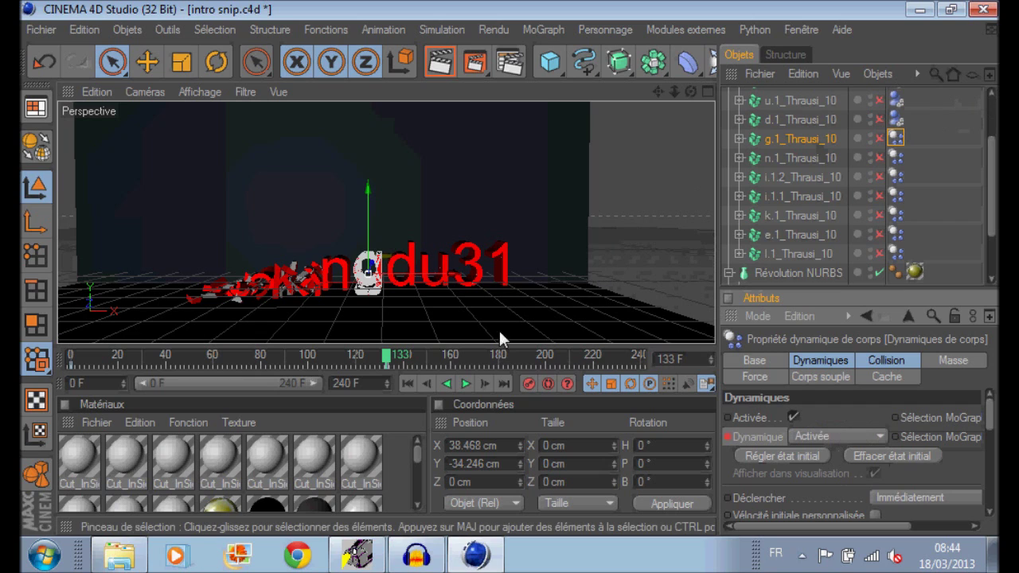
# At frame 135, set Dynamique to Activée on the dynamics tag of letter d.1_Thrausi_10 and keyframe it
pyautogui.moveTo(388, 357); pyautogui.dragTo(391, 359)
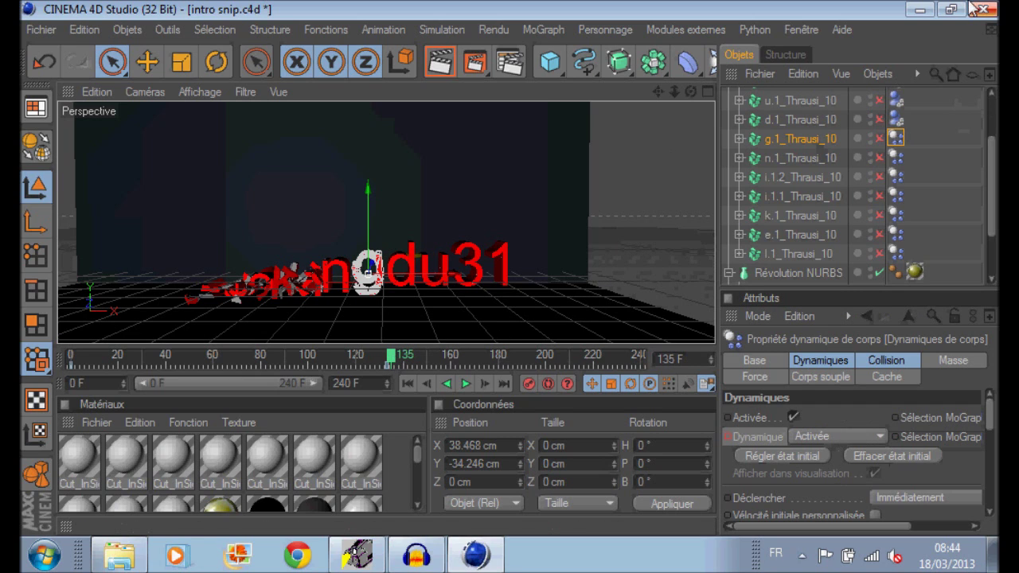
pyautogui.click(785, 118)
pyautogui.click(896, 119)
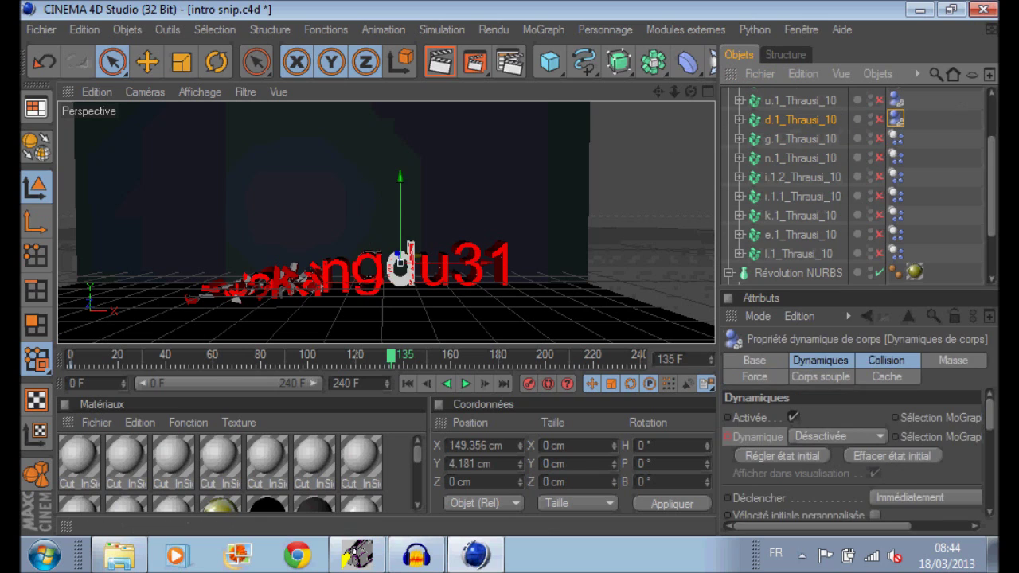
pyautogui.click(849, 436)
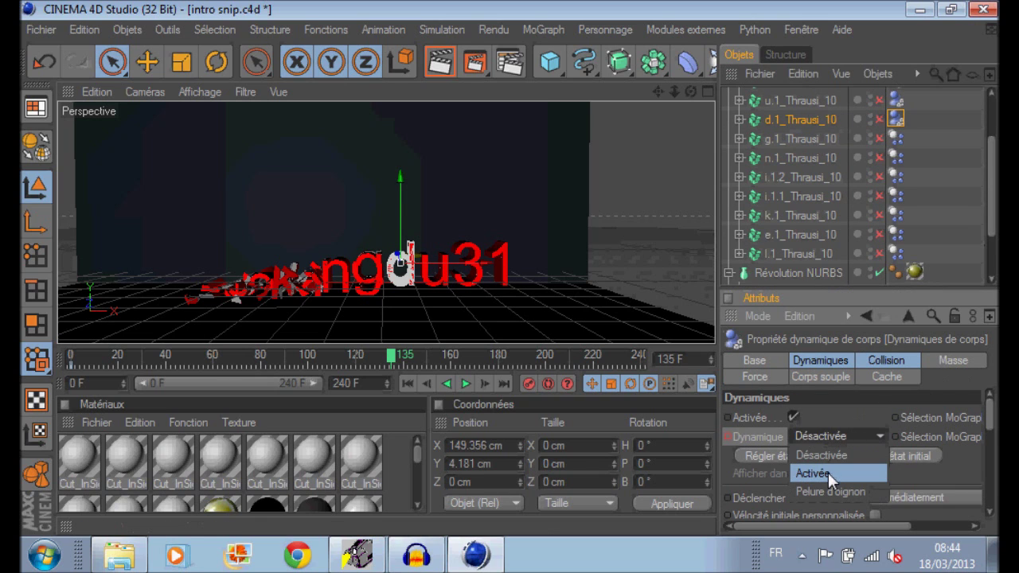
pyautogui.click(828, 473)
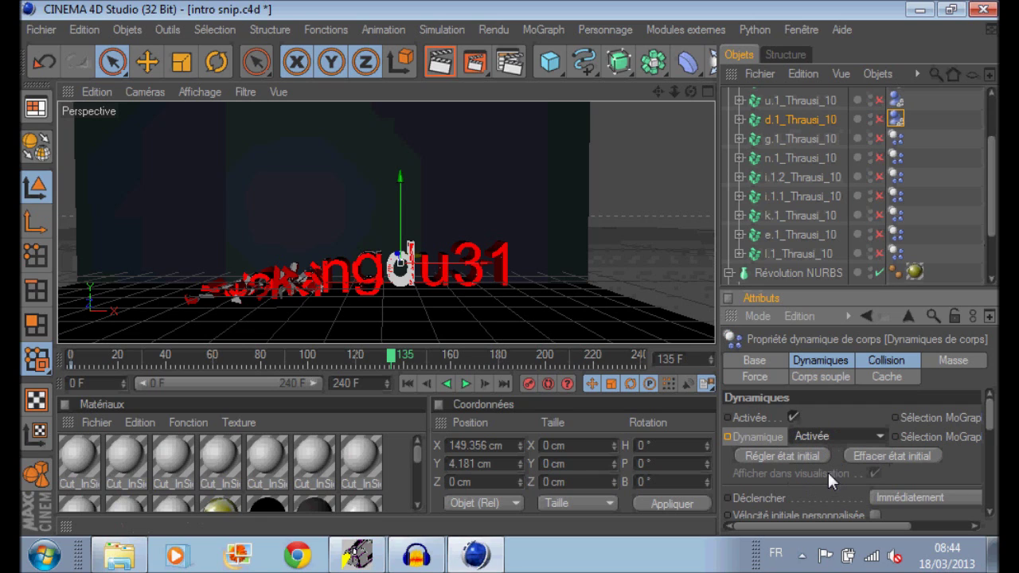
pyautogui.click(727, 436)
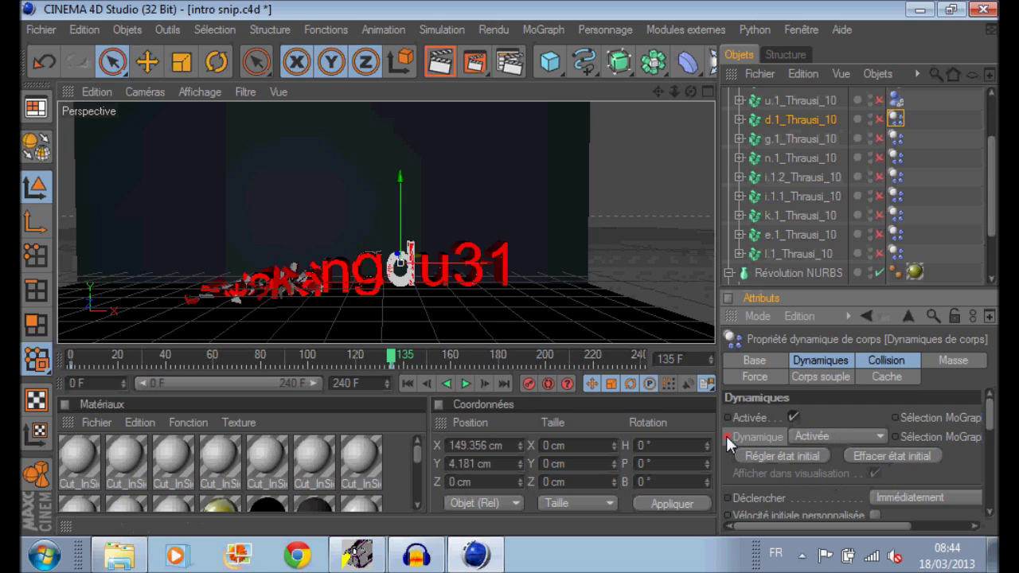
# At frame 137, set Dynamique to Activée on the dynamics tag of letter u.1_Thrausi_10 and keyframe it
pyautogui.click(817, 101)
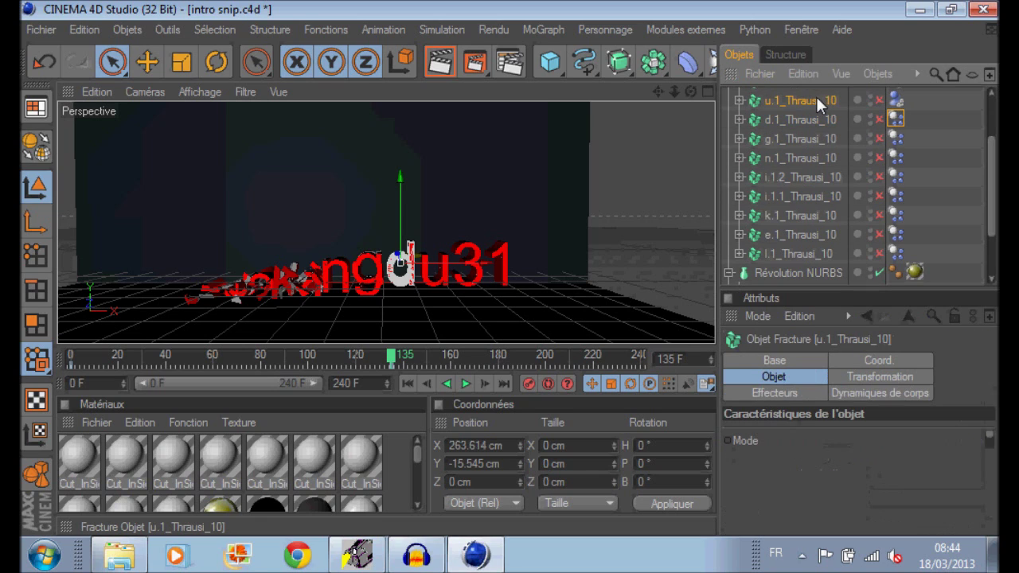
pyautogui.click(394, 359)
pyautogui.moveTo(398, 364); pyautogui.dragTo(396, 364)
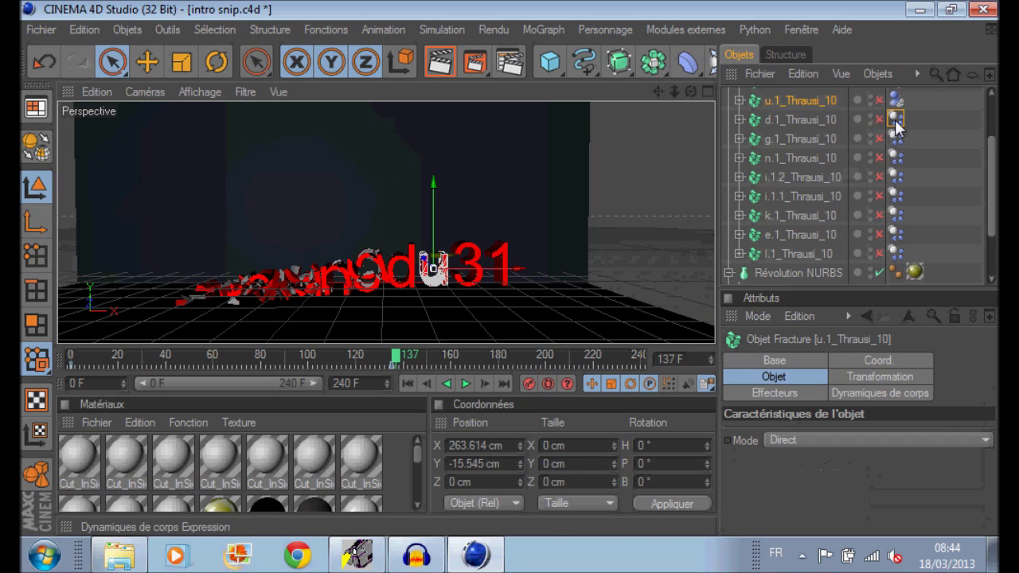
pyautogui.click(896, 99)
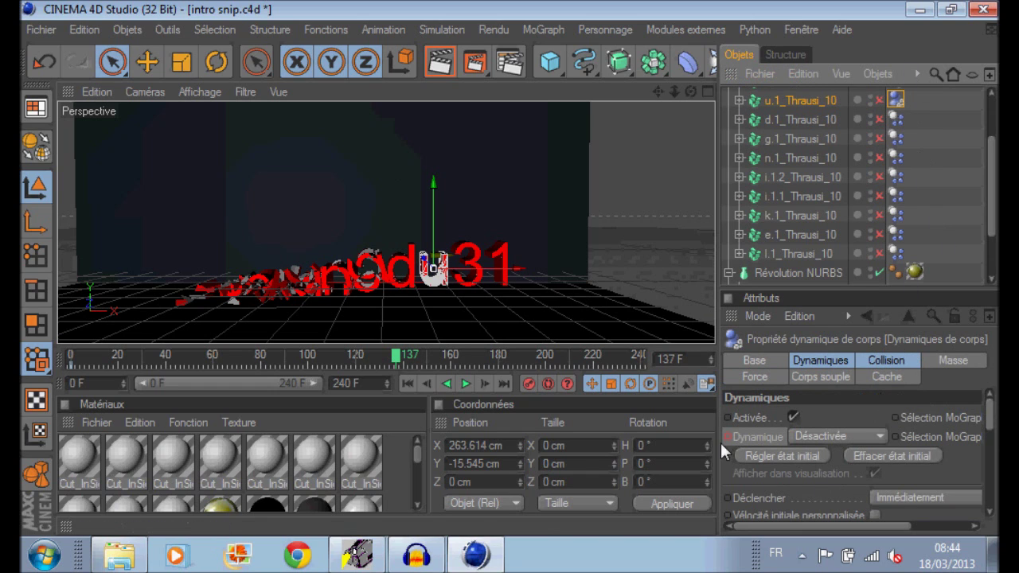
pyautogui.click(852, 436)
pyautogui.click(804, 477)
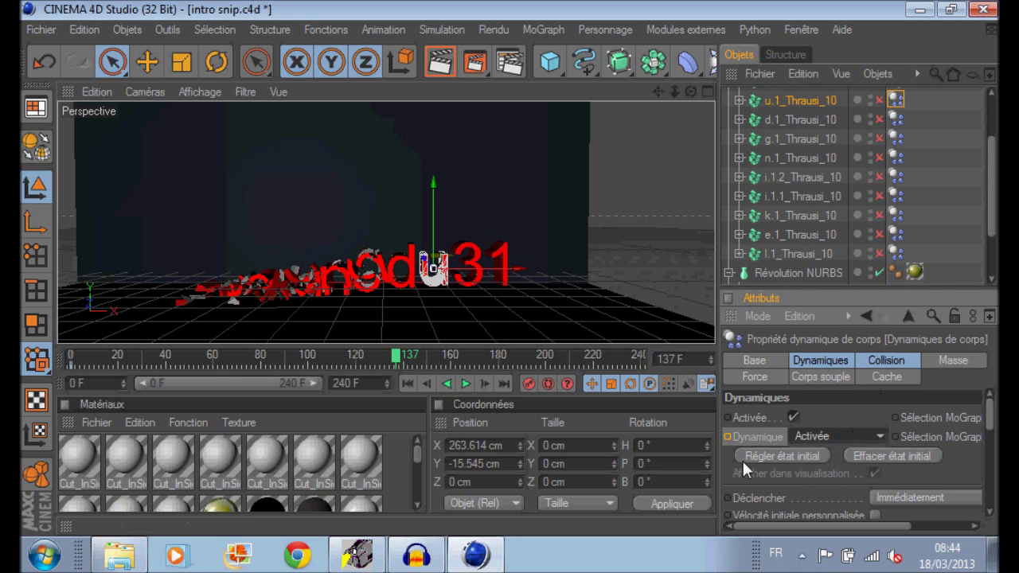
pyautogui.keyDown('ctrl'); pyautogui.click(727, 436); pyautogui.keyUp('ctrl')
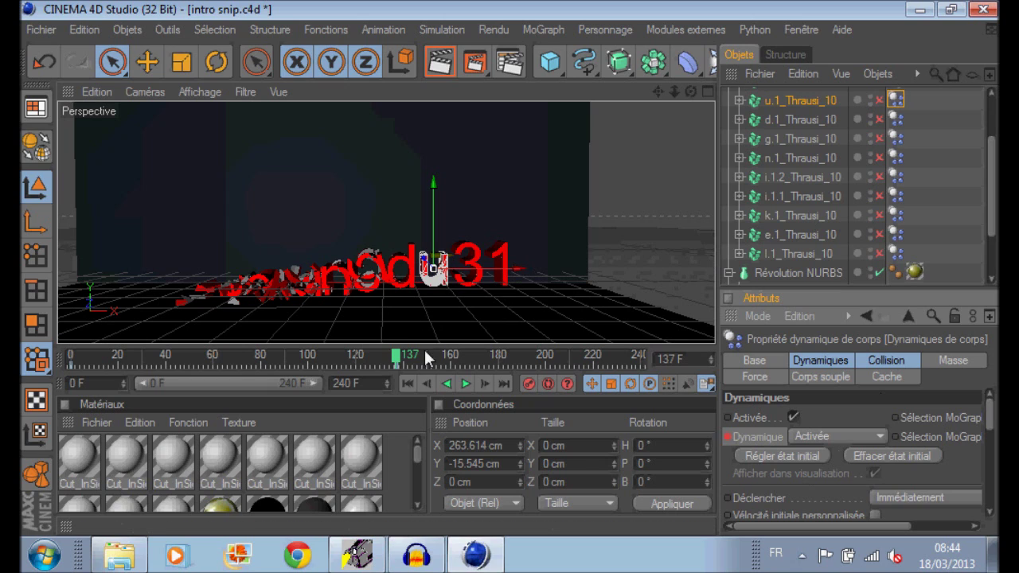
# At frame 139, set Dynamique to Activée on the dynamics tag of digit 3.1_Thrausi_10 and keyframe it
pyautogui.moveTo(397, 359); pyautogui.dragTo(403, 362)
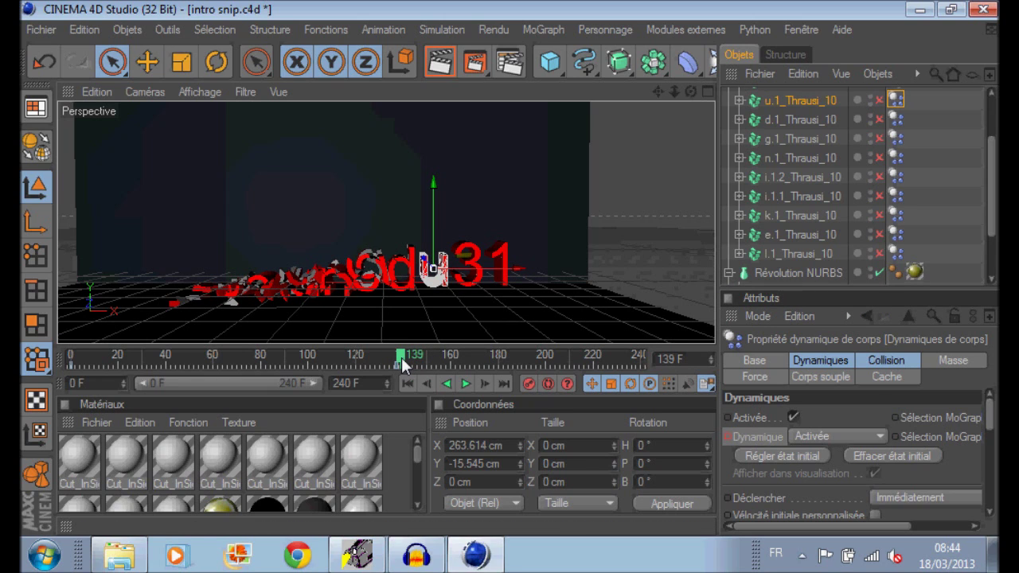
pyautogui.moveTo(402, 364); pyautogui.dragTo(406, 364)
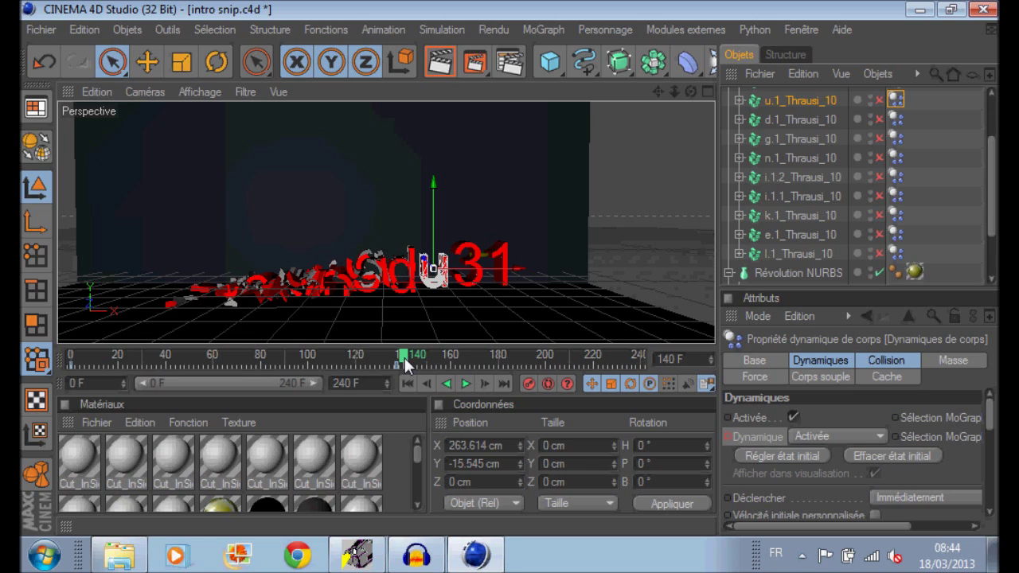
pyautogui.moveTo(402, 357); pyautogui.dragTo(399, 358)
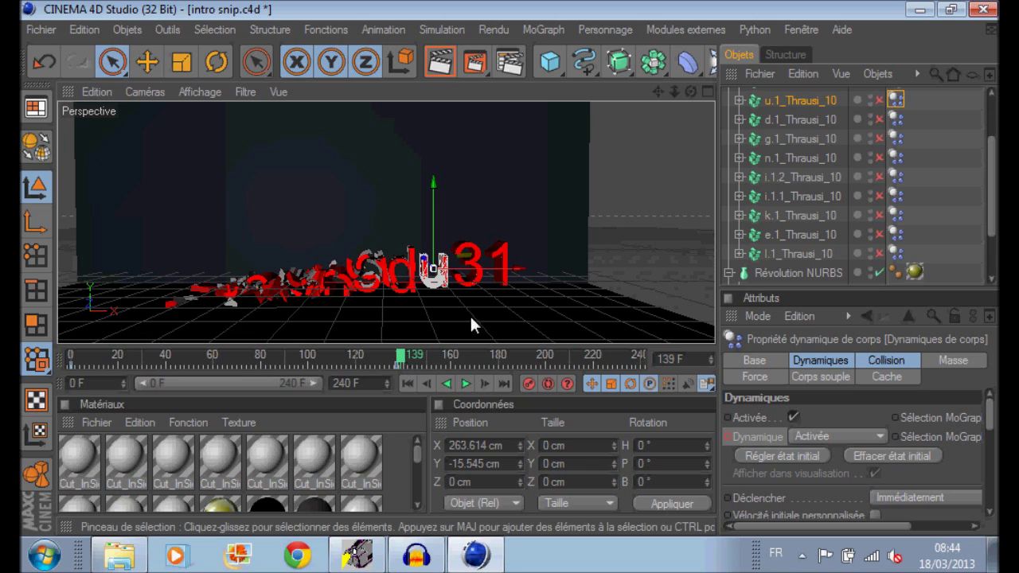
pyautogui.moveTo(994, 163); pyautogui.dragTo(994, 135)
pyautogui.click(896, 141)
pyautogui.click(880, 436)
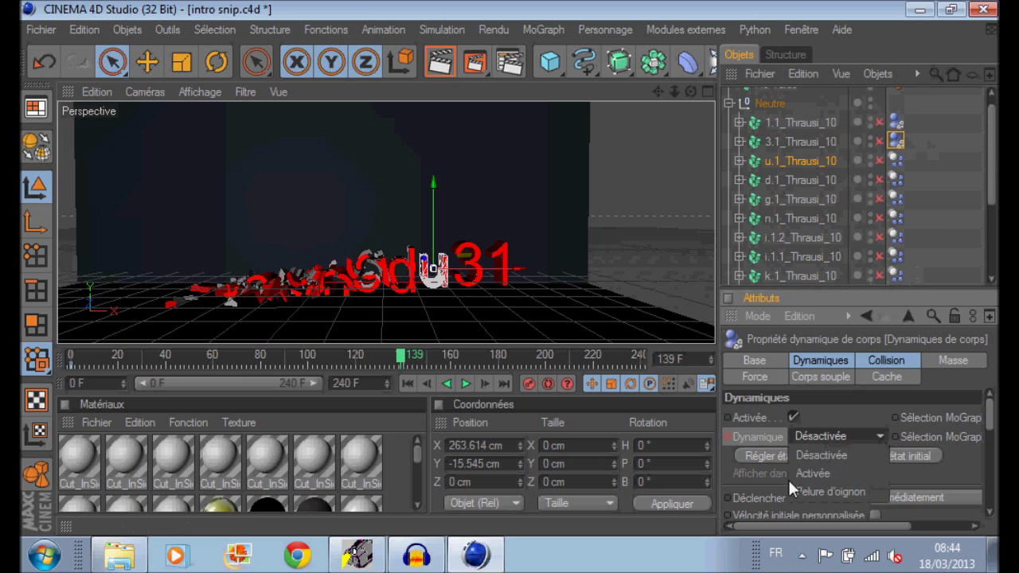
pyautogui.click(788, 475)
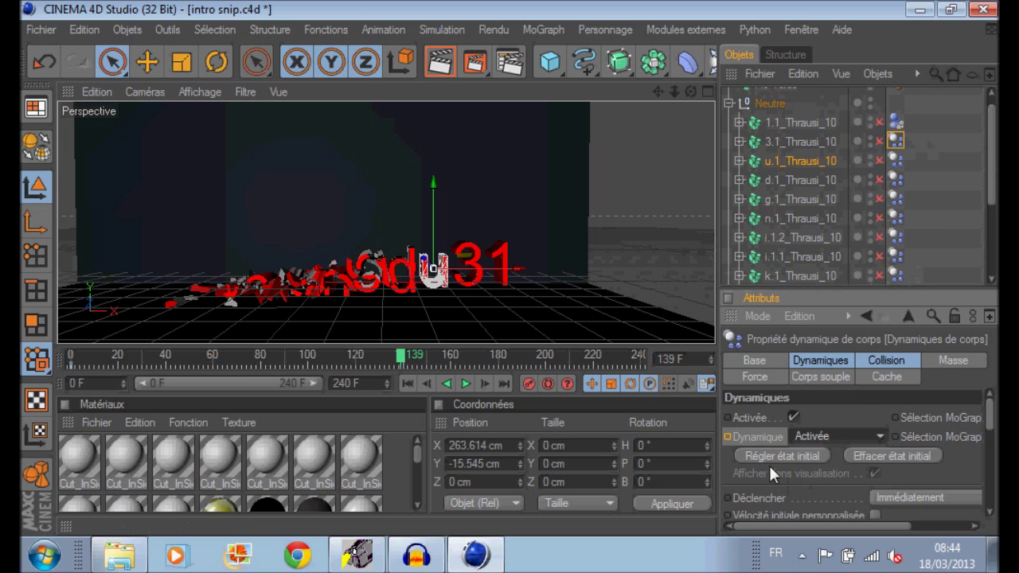
pyautogui.click(727, 437)
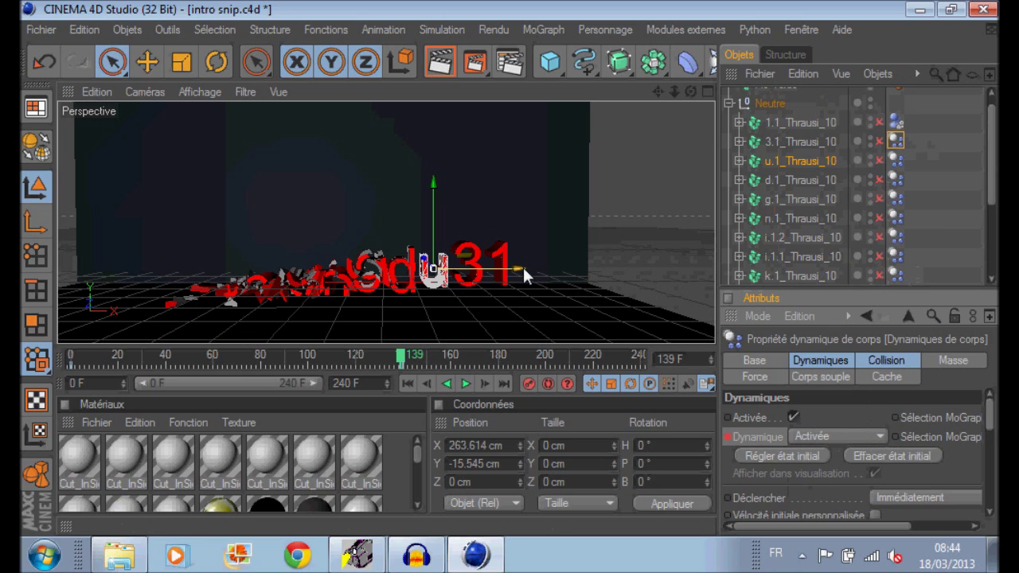
# At frame 142, set Dynamique to Activée on the dynamics tag of digit 1.1_Thrausi_10 and keyframe it
pyautogui.click(816, 124)
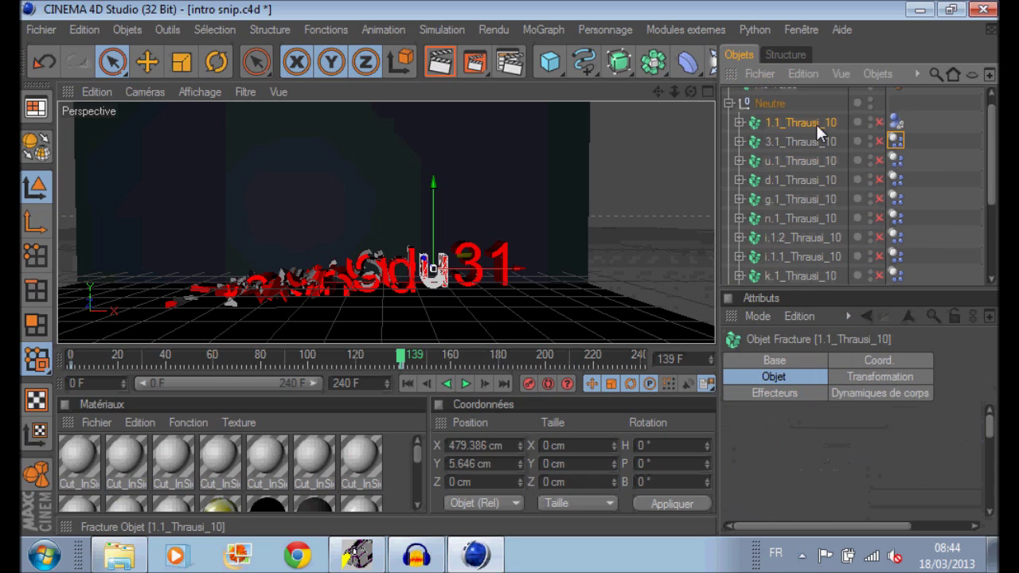
pyautogui.click(895, 123)
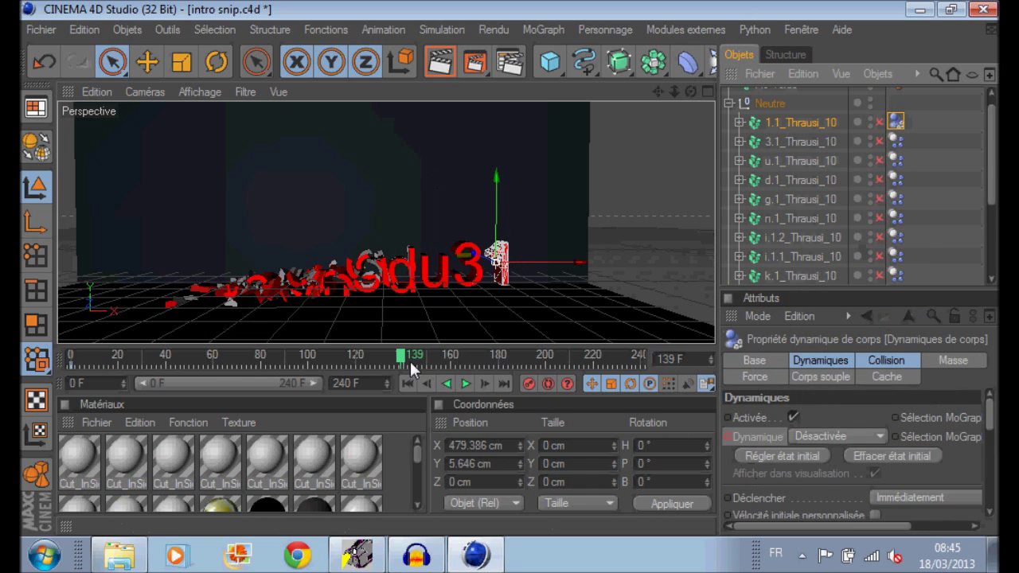
pyautogui.moveTo(404, 360); pyautogui.dragTo(409, 360)
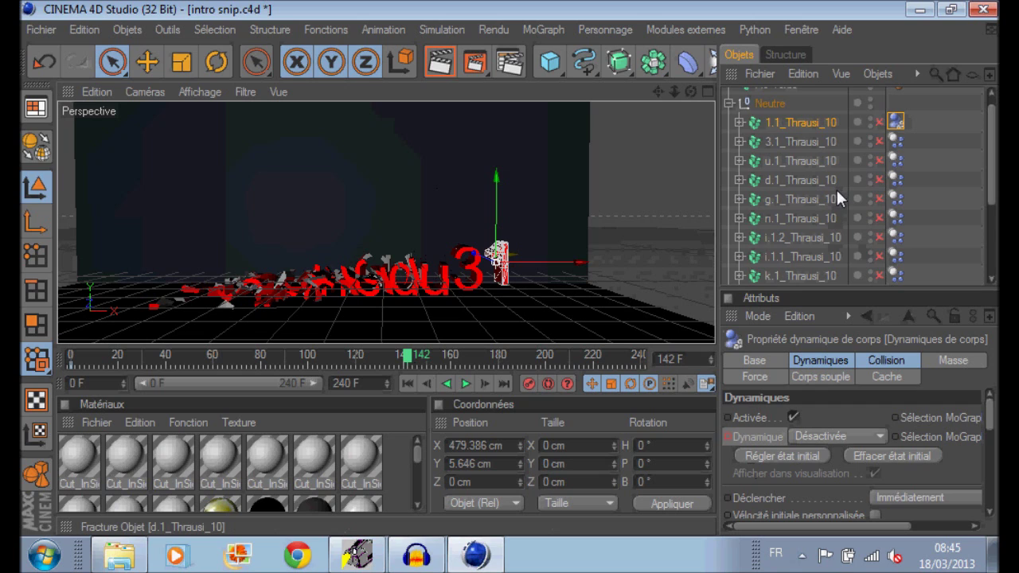
pyautogui.click(824, 435)
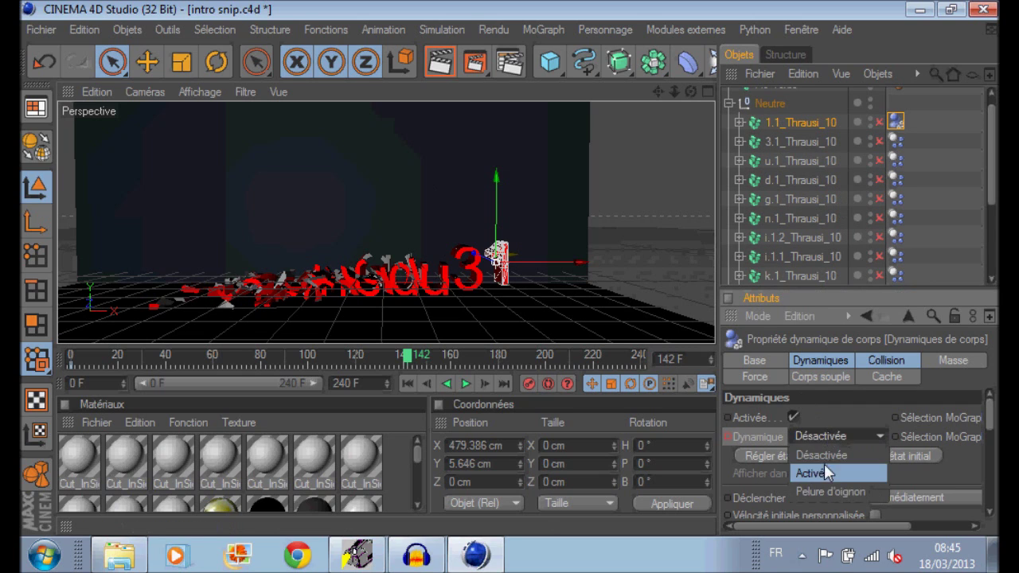
pyautogui.click(825, 468)
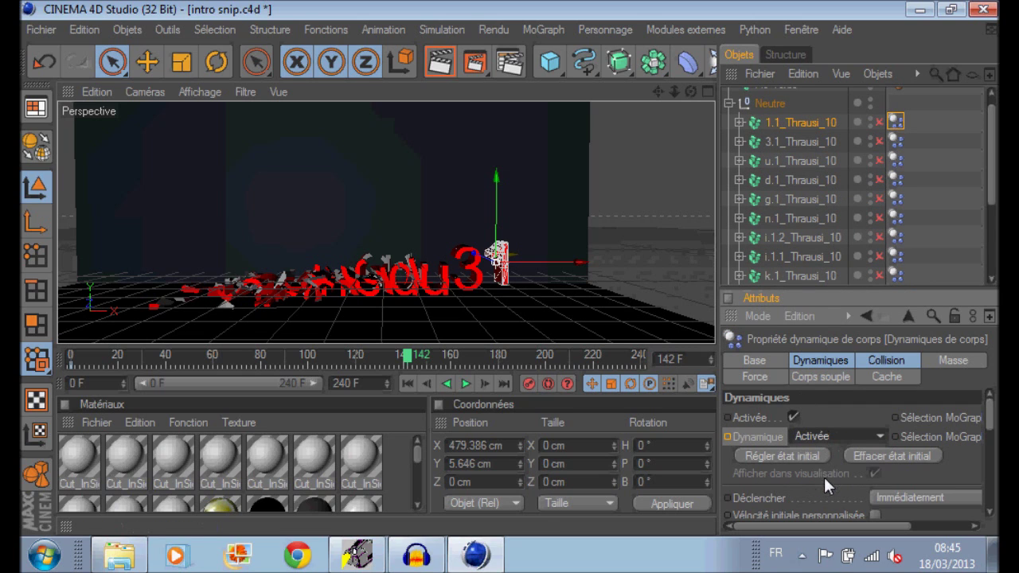
pyautogui.click(727, 437)
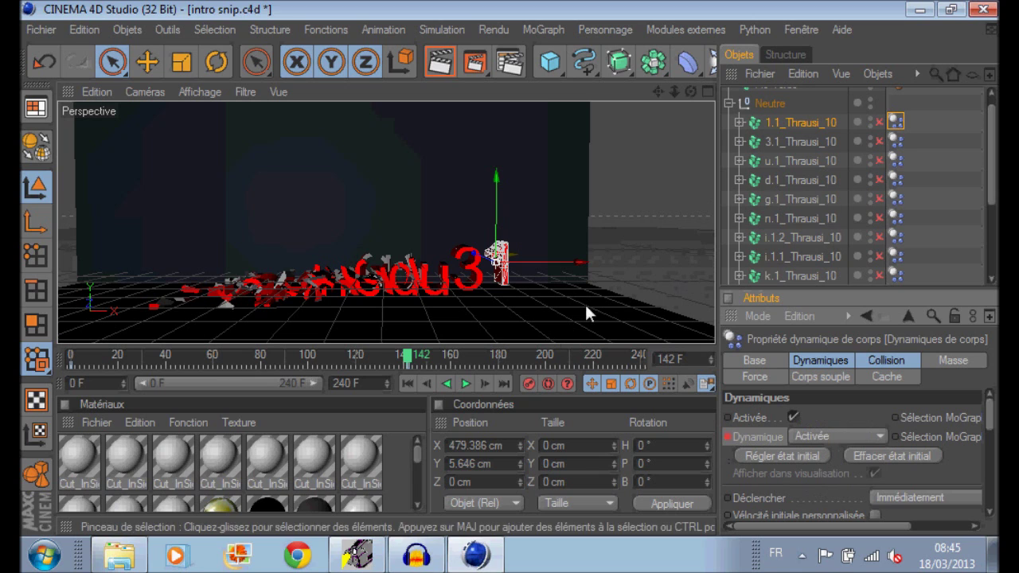
# Play the animation from frame 142 to check the letters shattering, and return to frame 0
pyautogui.click(466, 384)
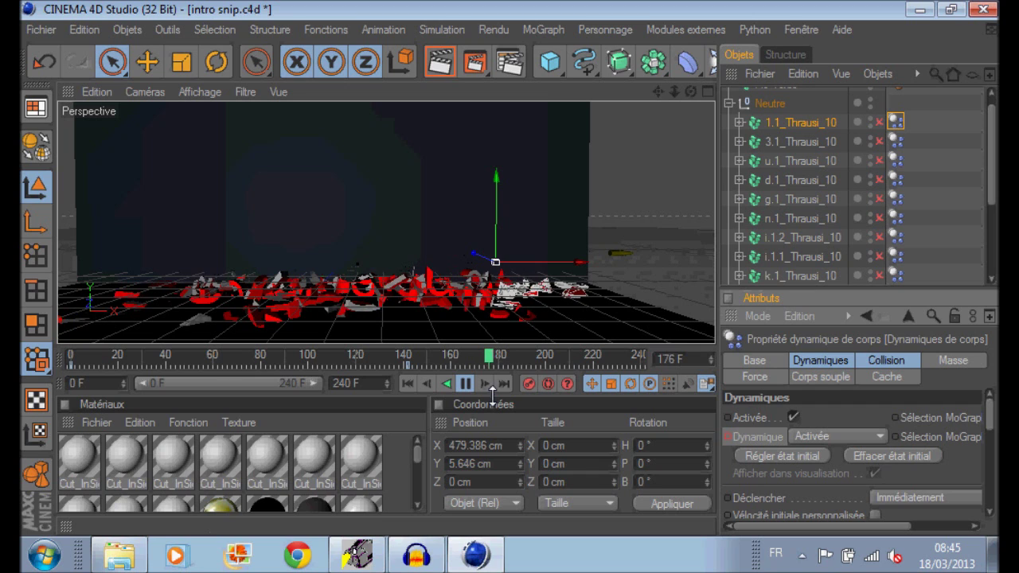
pyautogui.click(464, 384)
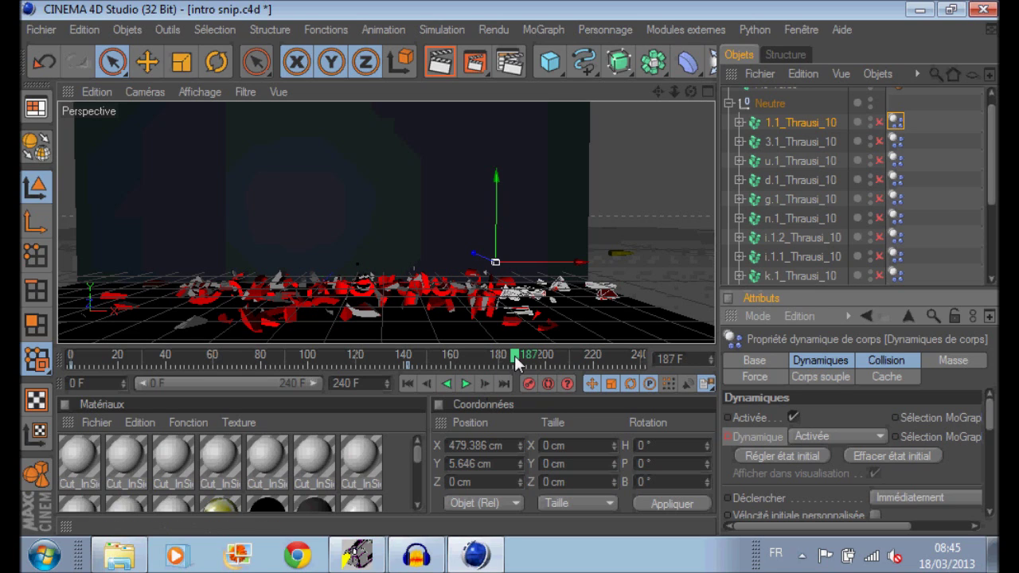
pyautogui.moveTo(514, 356); pyautogui.dragTo(70, 360)
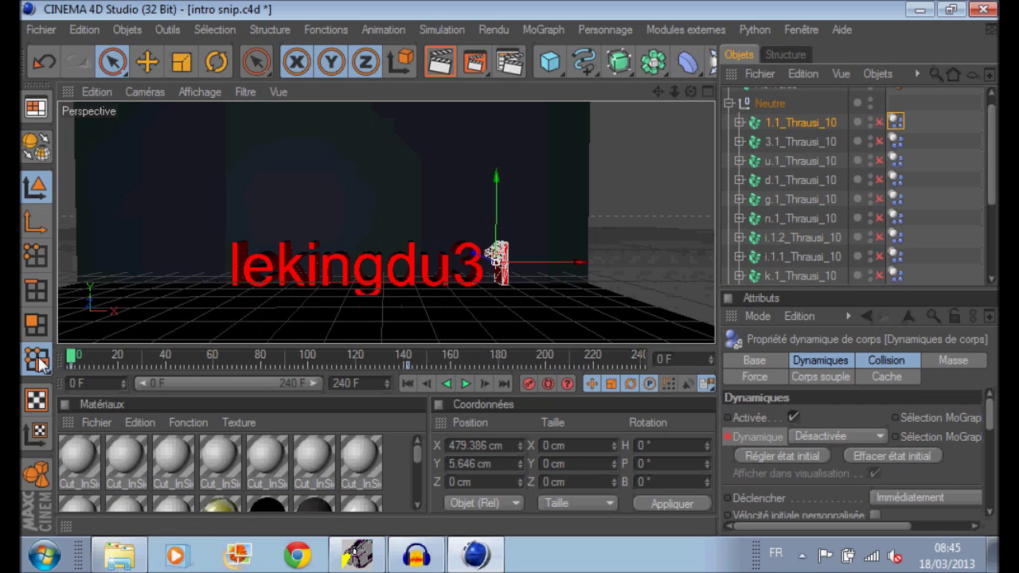
# Add a camera to the scene, collapse the Neutre group and look through the new camera
pyautogui.click(711, 66)
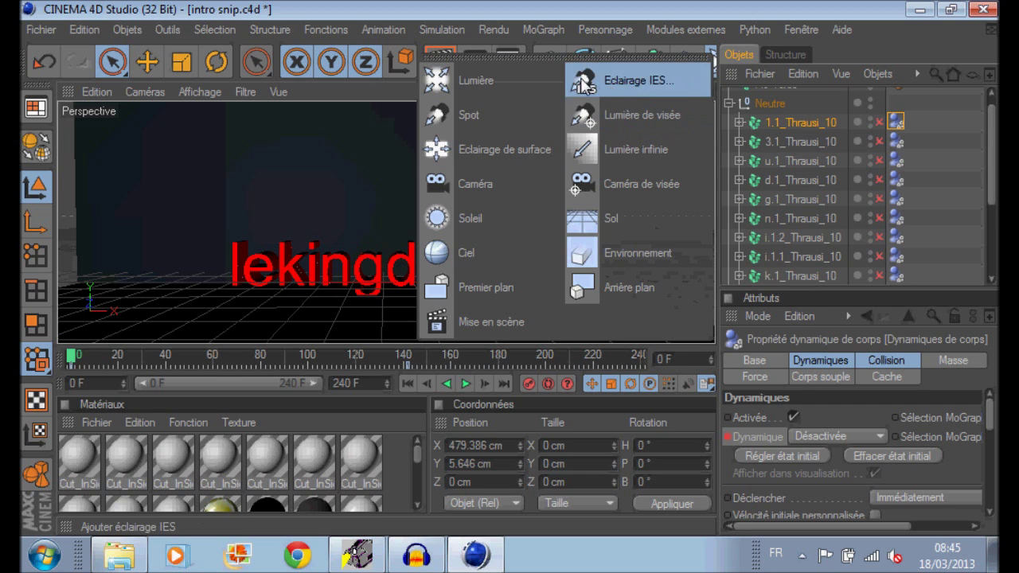
pyautogui.click(449, 184)
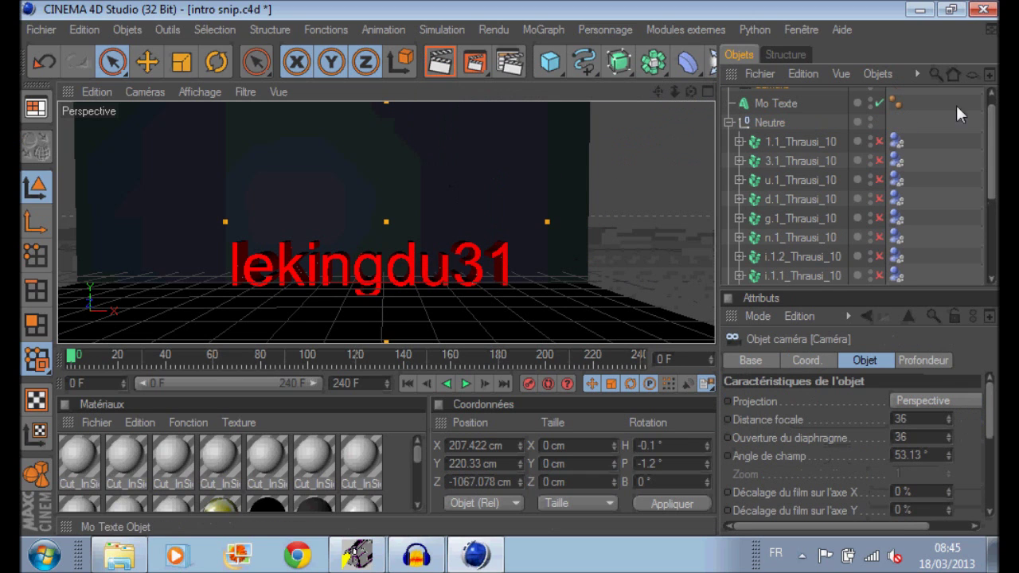
pyautogui.scroll(1, 984, 137)
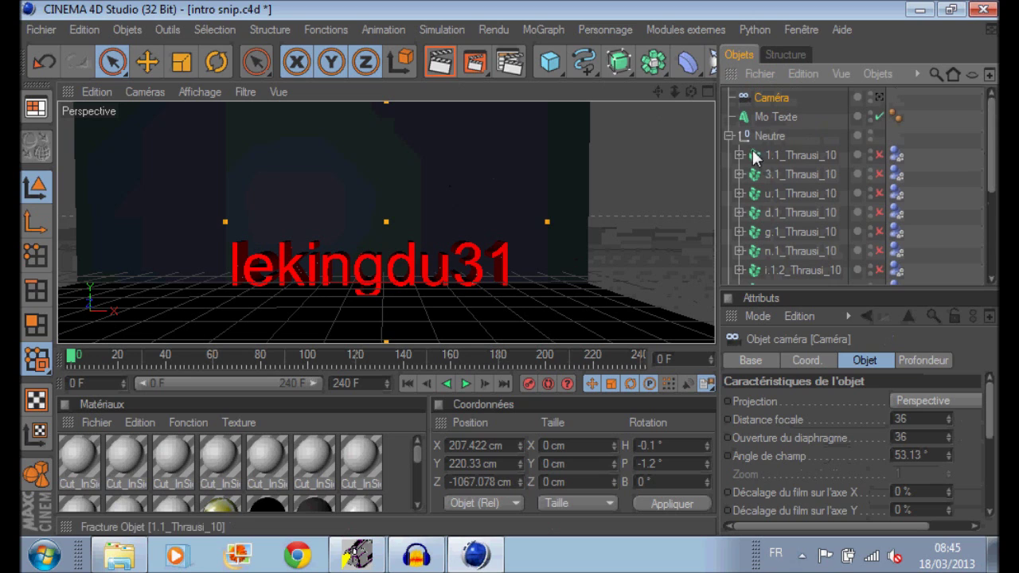
pyautogui.click(728, 135)
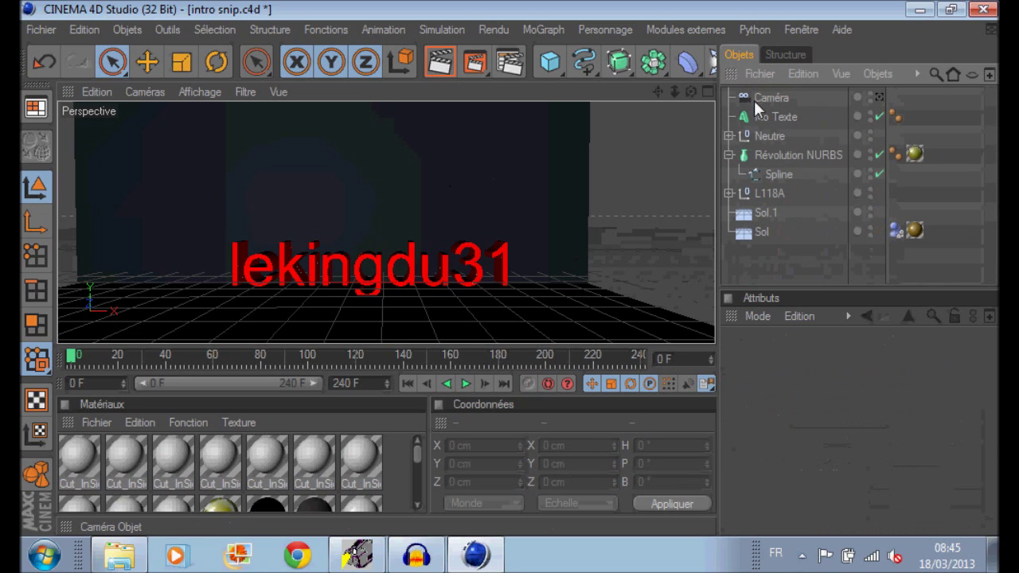
pyautogui.click(880, 97)
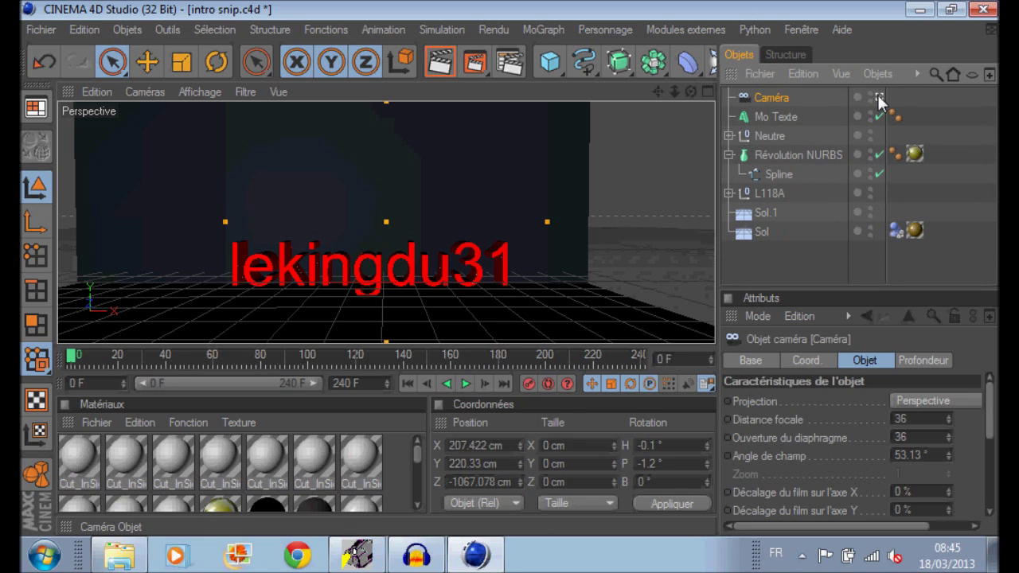
# Move the camera to frame the L118A rifle, at about X -1587 cm, Y 134 cm, Z -1066 cm, and preview-render the view
pyautogui.moveTo(658, 92); pyautogui.dragTo(769, 62)
pyautogui.click(443, 64)
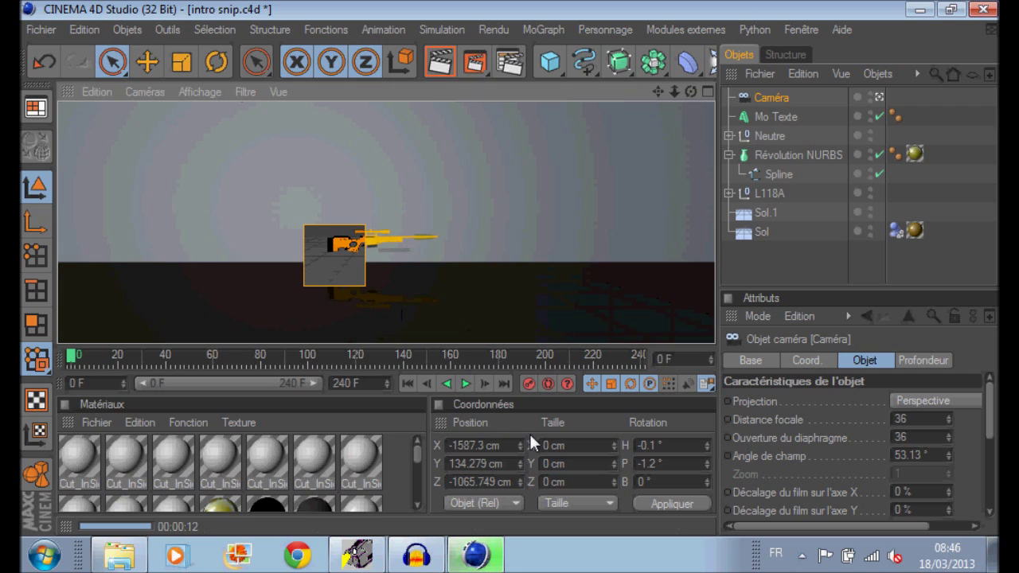
pyautogui.click(762, 263)
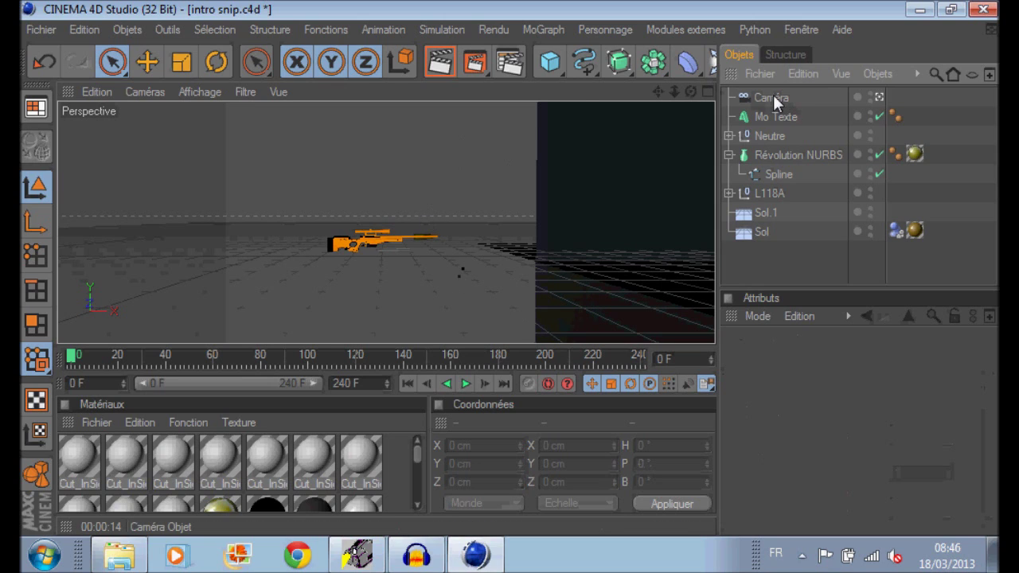
# Play the opening of the animation through the camera to check the YouTube address text, and return to frame 0
pyautogui.click(466, 385)
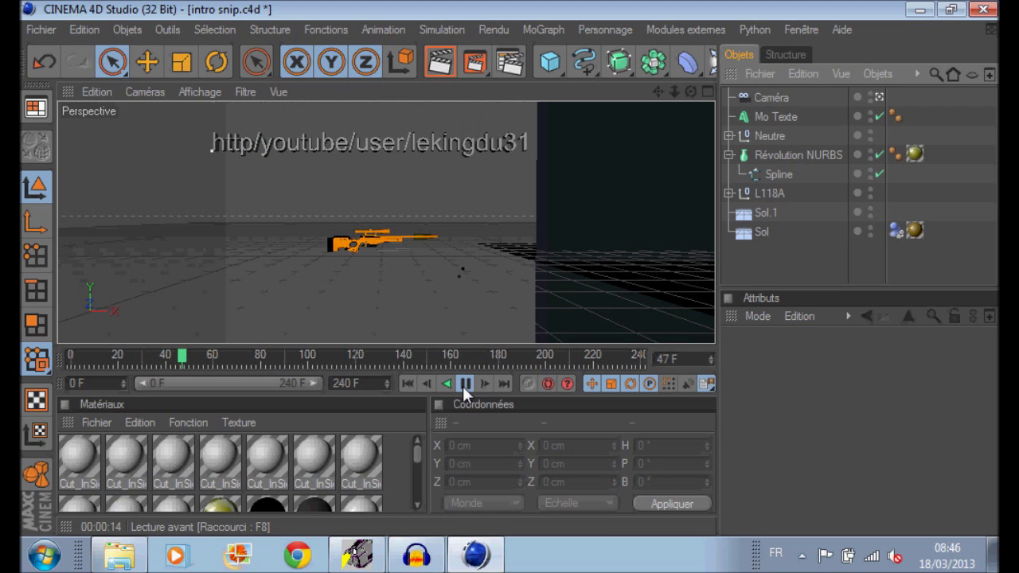
pyautogui.click(463, 386)
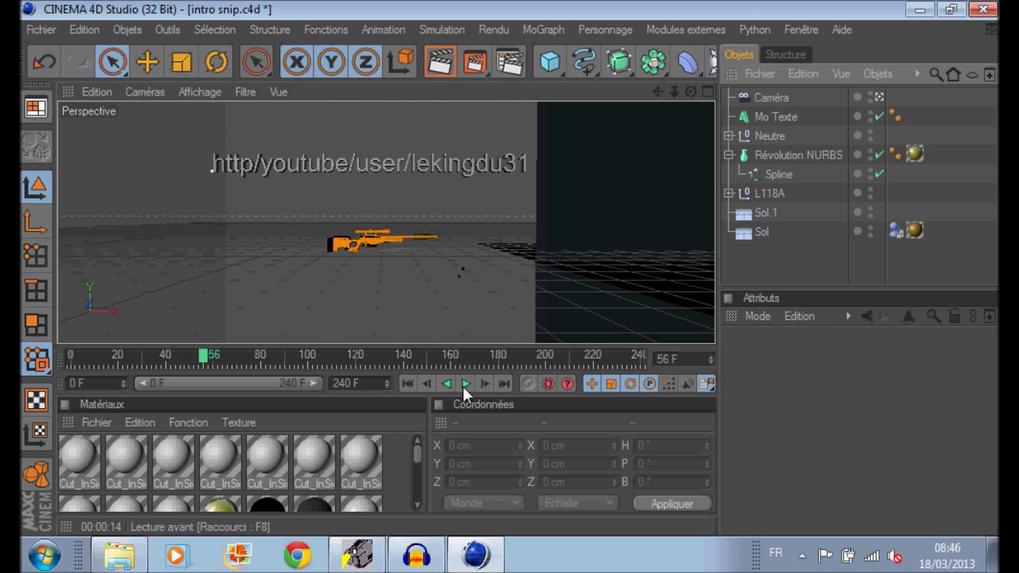
pyautogui.moveTo(193, 362); pyautogui.dragTo(73, 360)
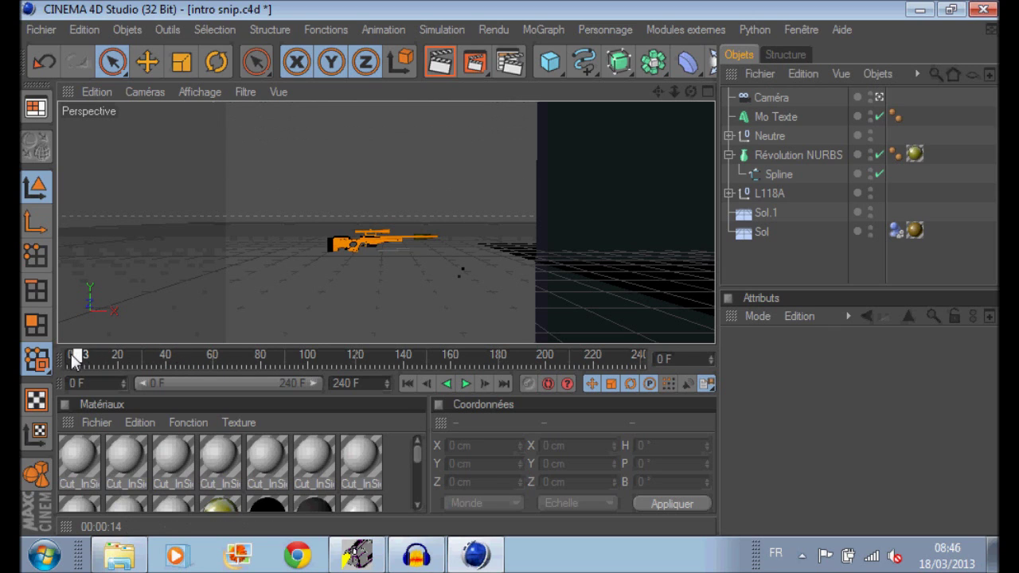
# Move the camera to about X -1610 cm, Y 135 cm, Z -1257 cm and record its keyframe at frame 0
pyautogui.click(770, 98)
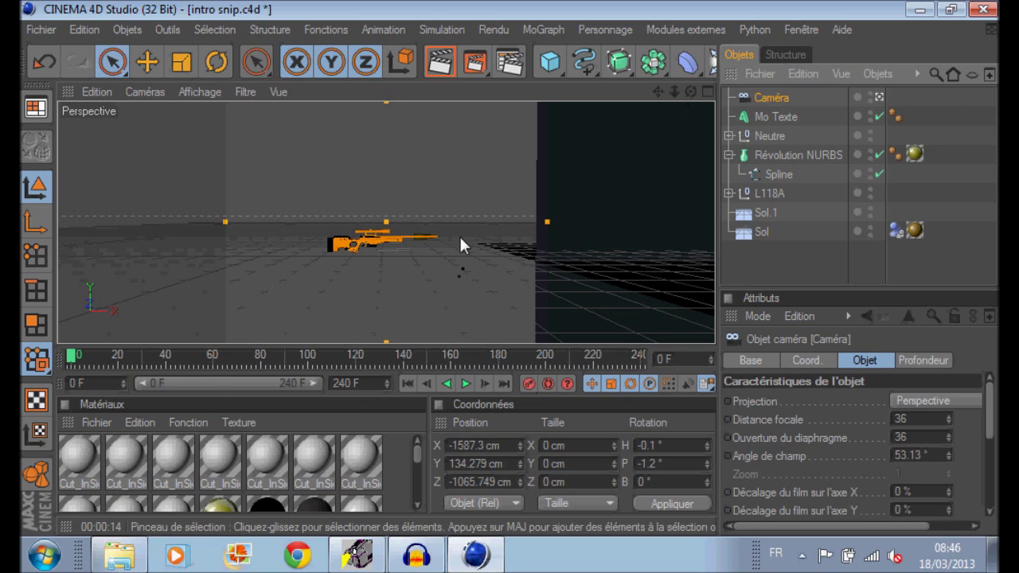
pyautogui.scroll(-2, 453, 227)
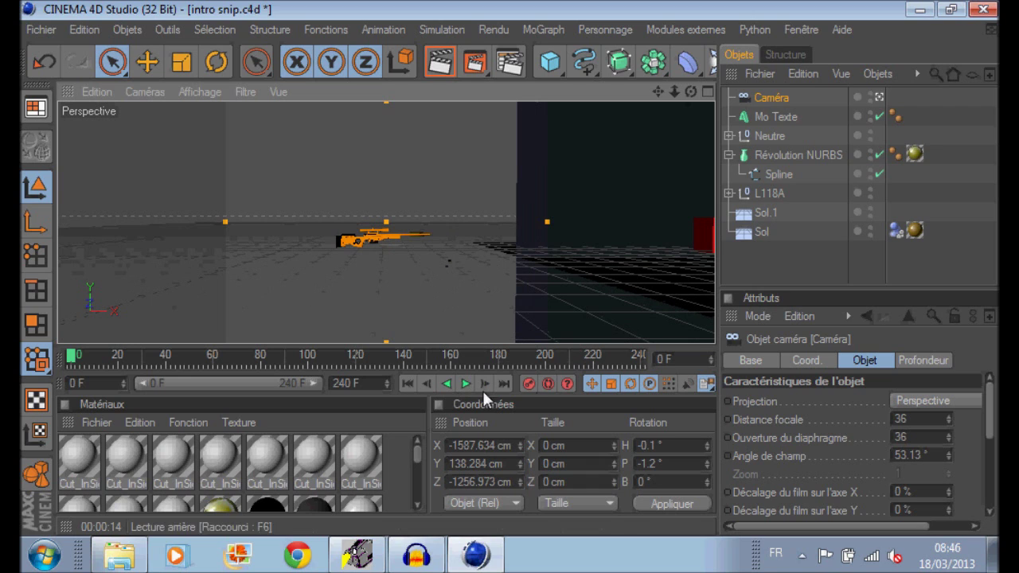
pyautogui.moveTo(658, 91); pyautogui.dragTo(658, 93)
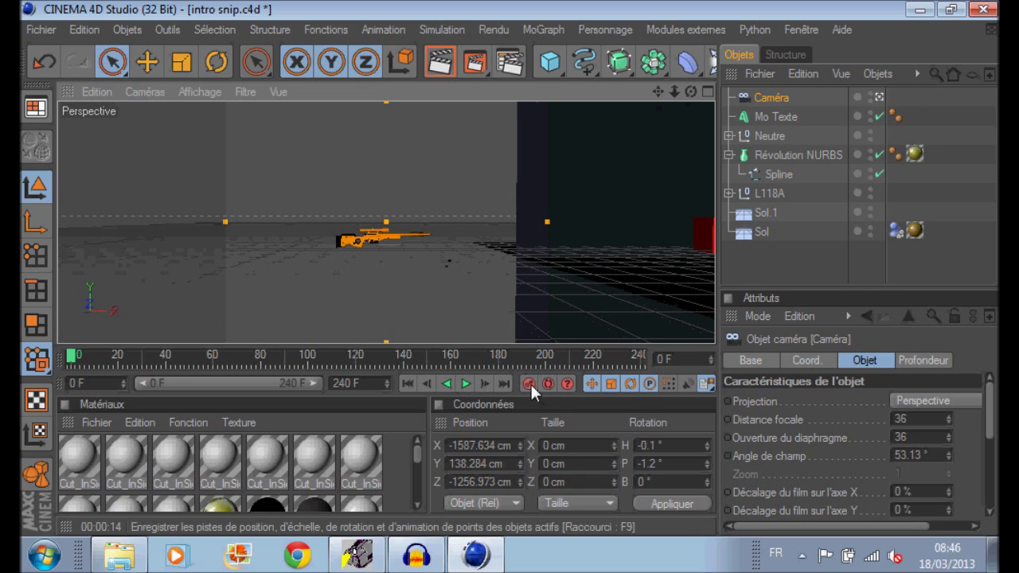
pyautogui.moveTo(659, 91); pyautogui.dragTo(659, 91)
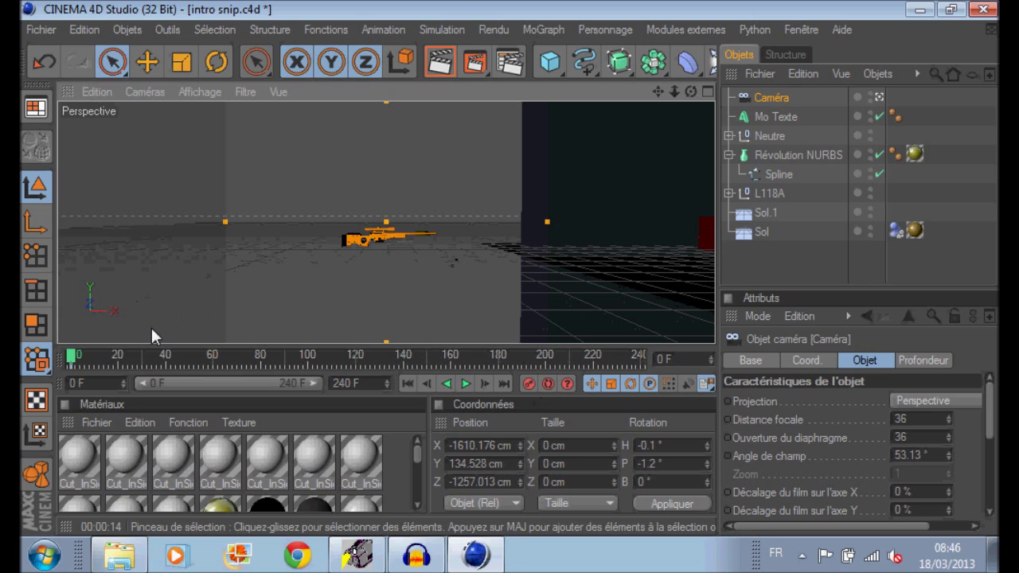
# At frame 70, move the camera closer to the rifle, to about Y 130 cm, Z -1032 cm, and record a keyframe
pyautogui.click(81, 360)
pyautogui.moveTo(99, 363); pyautogui.dragTo(247, 366)
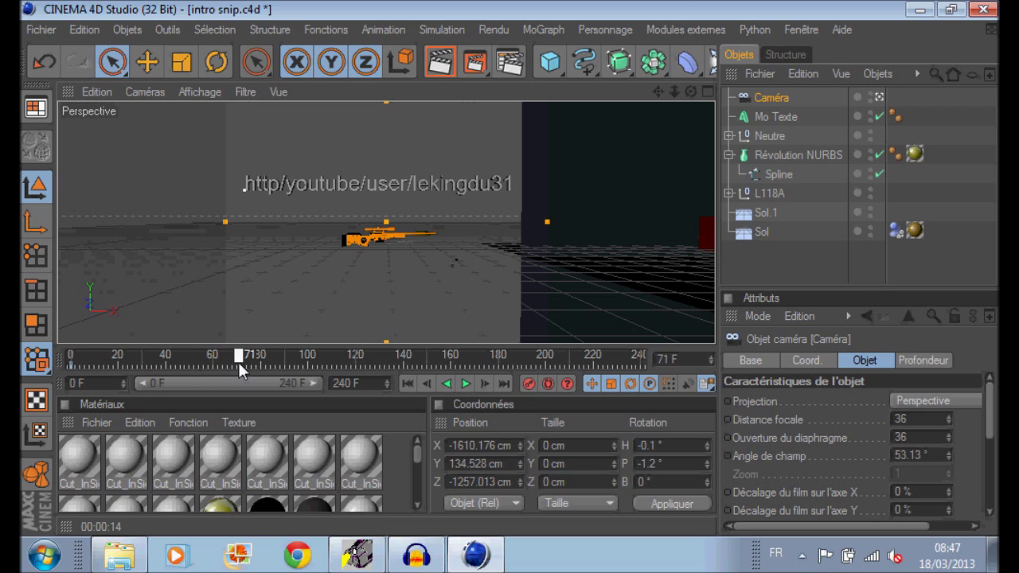
pyautogui.rightClick(238, 362)
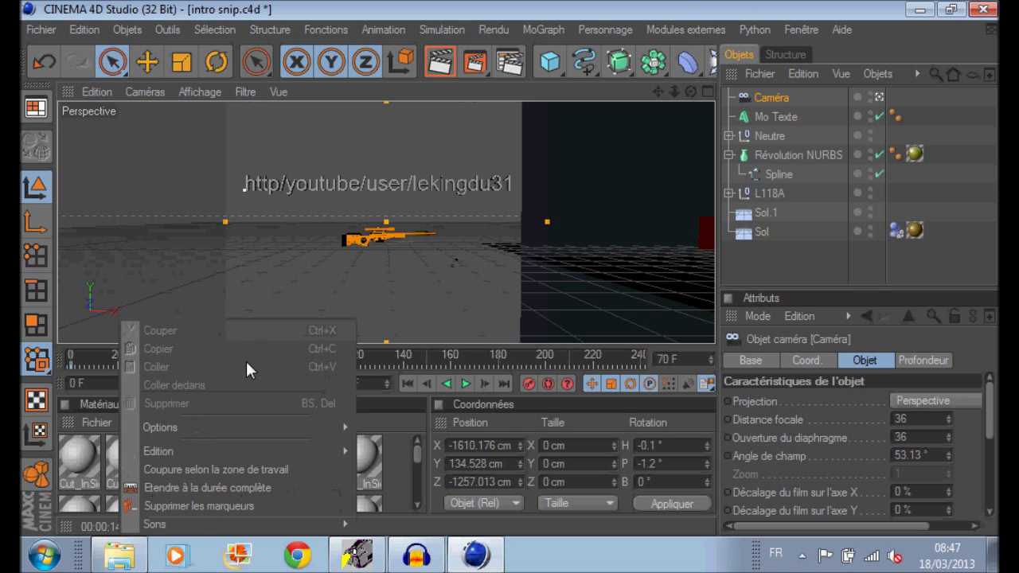
pyautogui.click(90, 381)
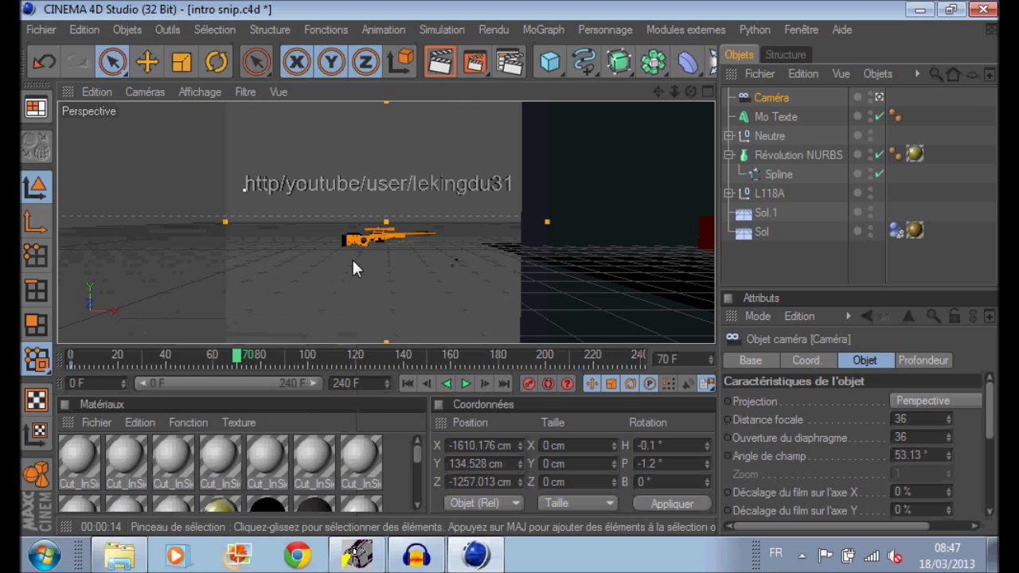
pyautogui.scroll(2, 356, 268)
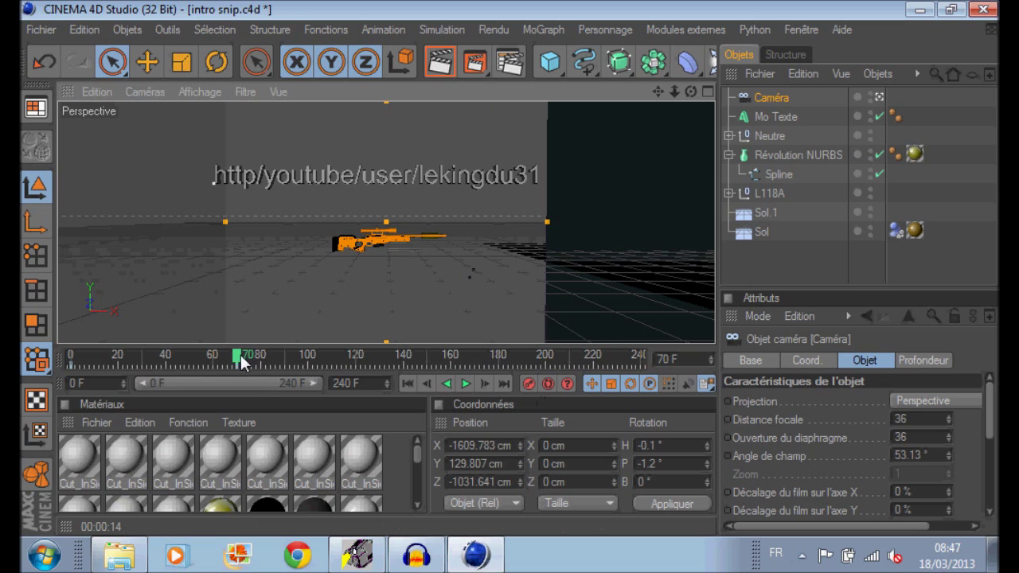
# At frame 89, move the camera further forward to about Y 126 cm, Z -847 cm and record a keyframe
pyautogui.moveTo(243, 363); pyautogui.dragTo(263, 362)
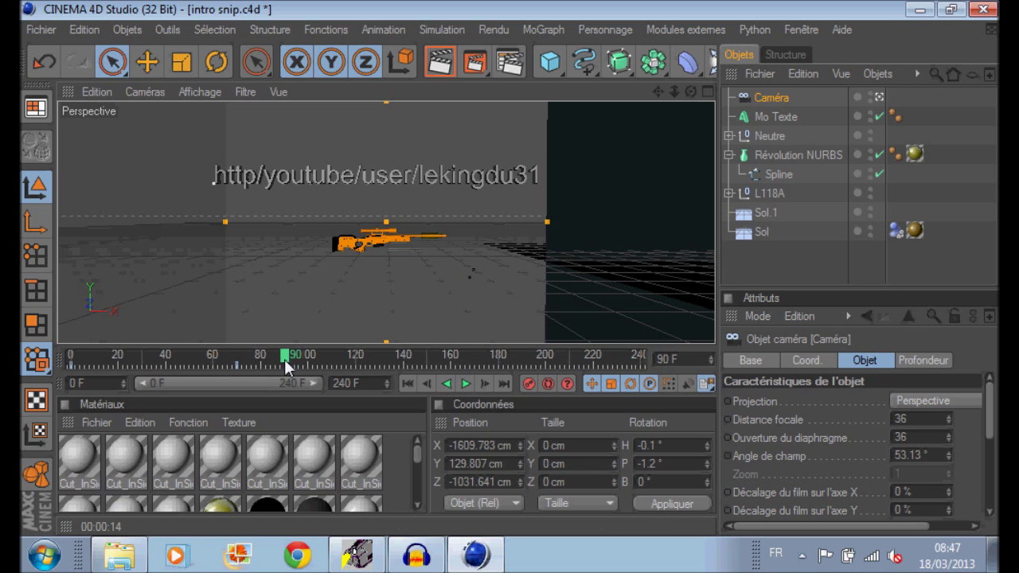
pyautogui.moveTo(287, 365); pyautogui.dragTo(284, 364)
pyautogui.scroll(2, 376, 259)
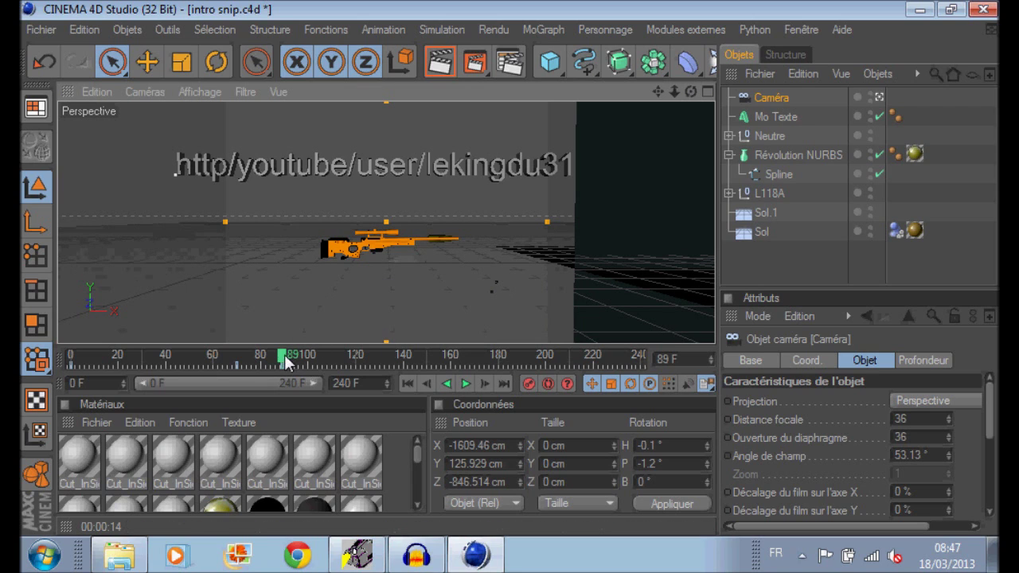
# Record a camera keyframe at frame 160 at about X 1027 cm, Y 177 cm, Z -850 cm, and play the camera move from frame 0
pyautogui.moveTo(285, 360); pyautogui.dragTo(450, 373)
pyautogui.moveTo(660, 91); pyautogui.dragTo(27, 118)
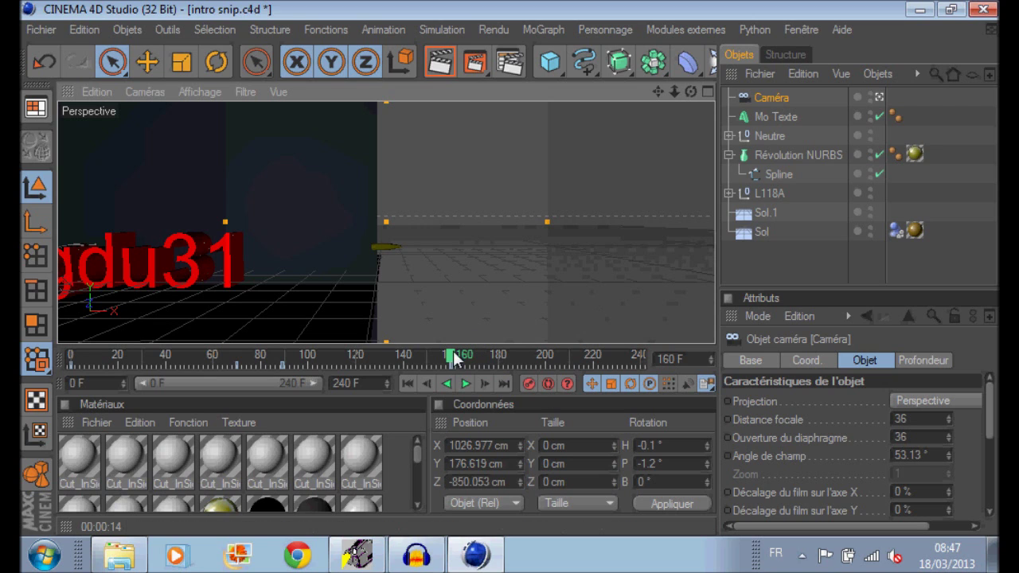
pyautogui.moveTo(371, 354); pyautogui.dragTo(60, 359)
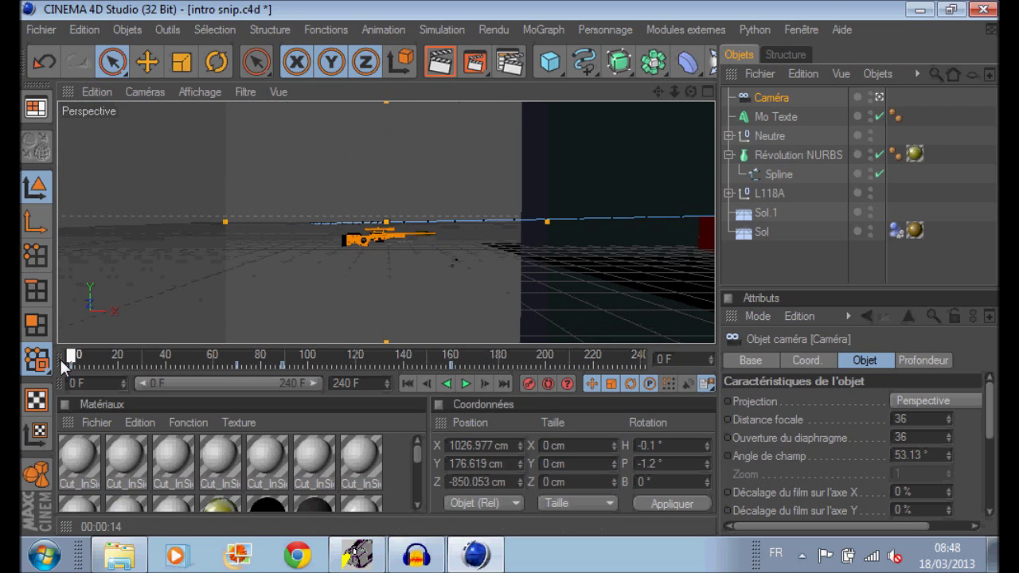
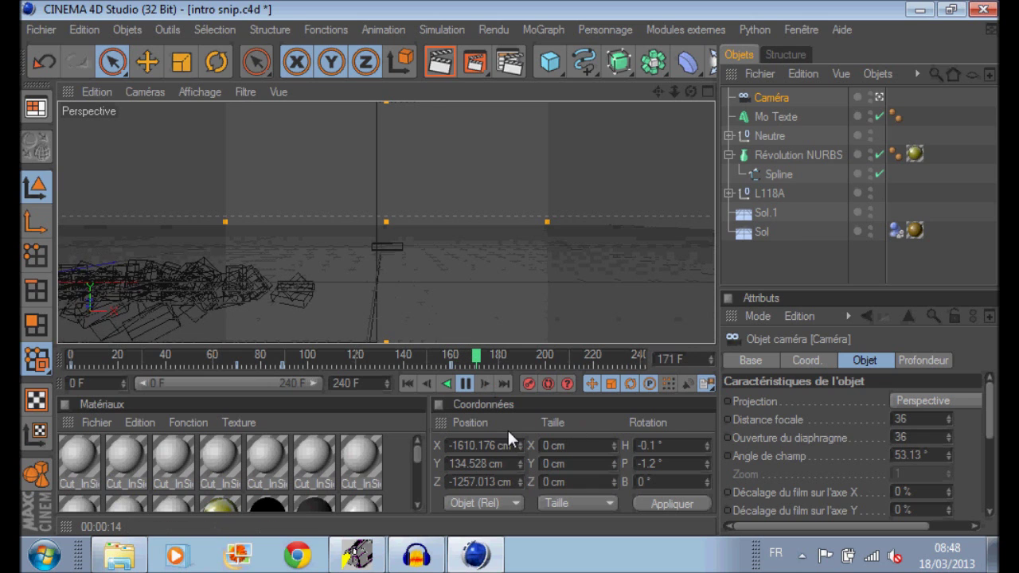
pyautogui.click(466, 384)
# At frame 200, centre the camera on the shattered letters, at about X 111 cm, Y 120 cm, Z -1181 cm, and record a keyframe
pyautogui.moveTo(525, 358); pyautogui.dragTo(547, 357)
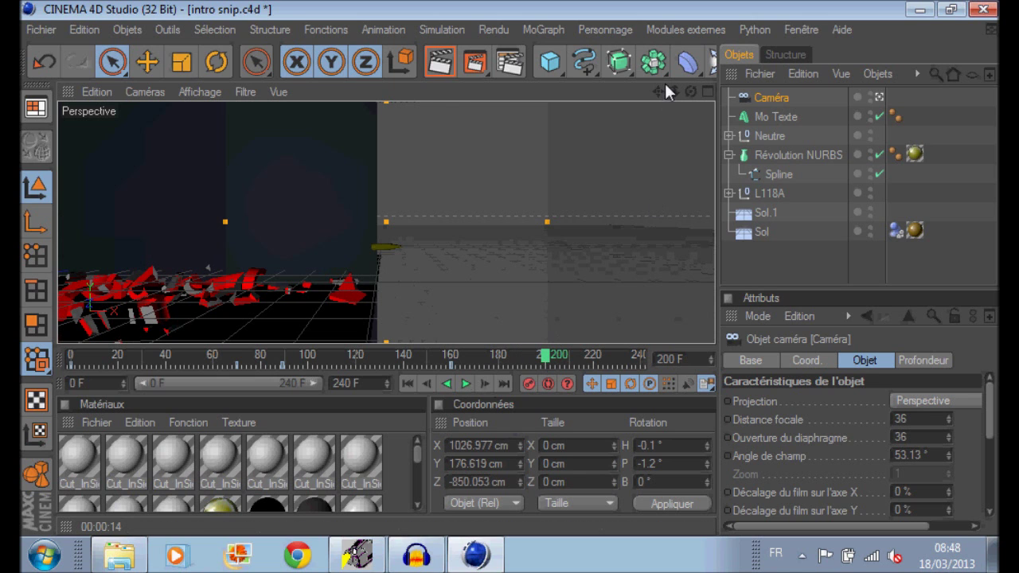
pyautogui.moveTo(657, 92)
pyautogui.mouseDown()
pyautogui.moveTo(789, 94)
pyautogui.moveTo(806, 107)
pyautogui.moveTo(660, 94)
pyautogui.mouseUp()
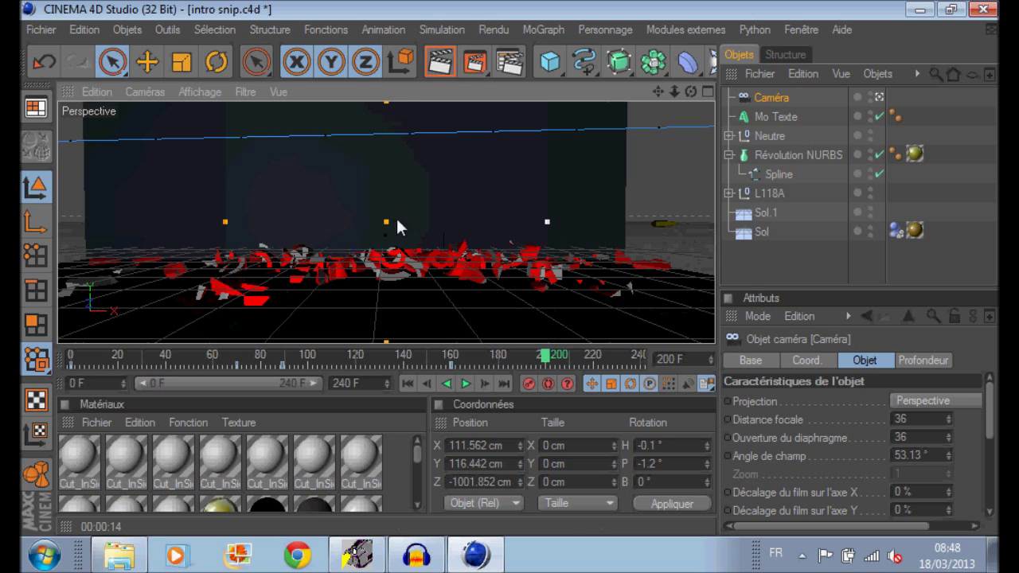
pyautogui.scroll(-2, 362, 260)
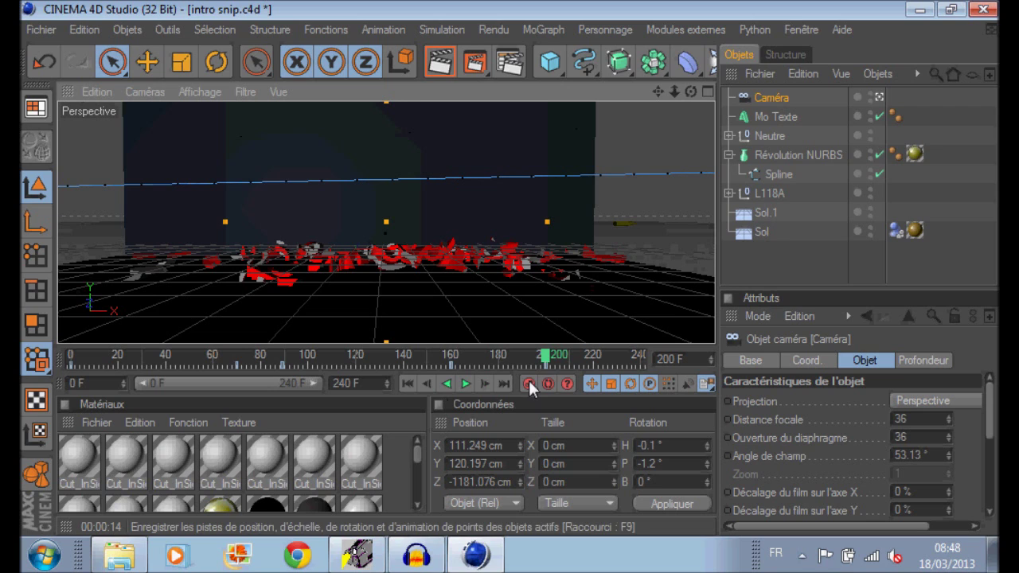
# Extend the animation to 300 frames and widen the timeline's visible range to frame 300
pyautogui.moveTo(547, 360); pyautogui.dragTo(626, 384)
pyautogui.moveTo(350, 383); pyautogui.dragTo(331, 384)
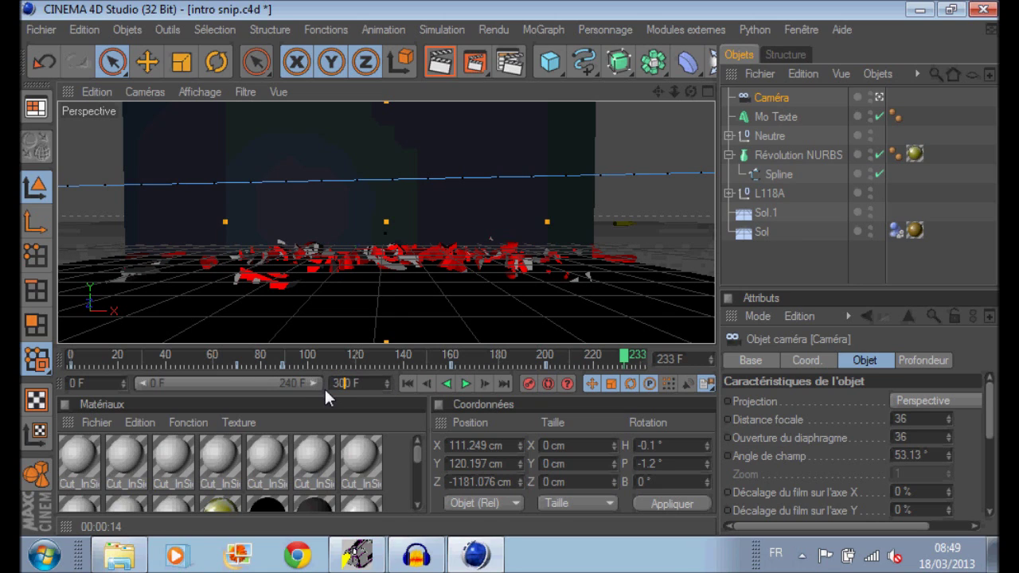
pyautogui.click(369, 405)
pyautogui.moveTo(283, 384); pyautogui.dragTo(343, 381)
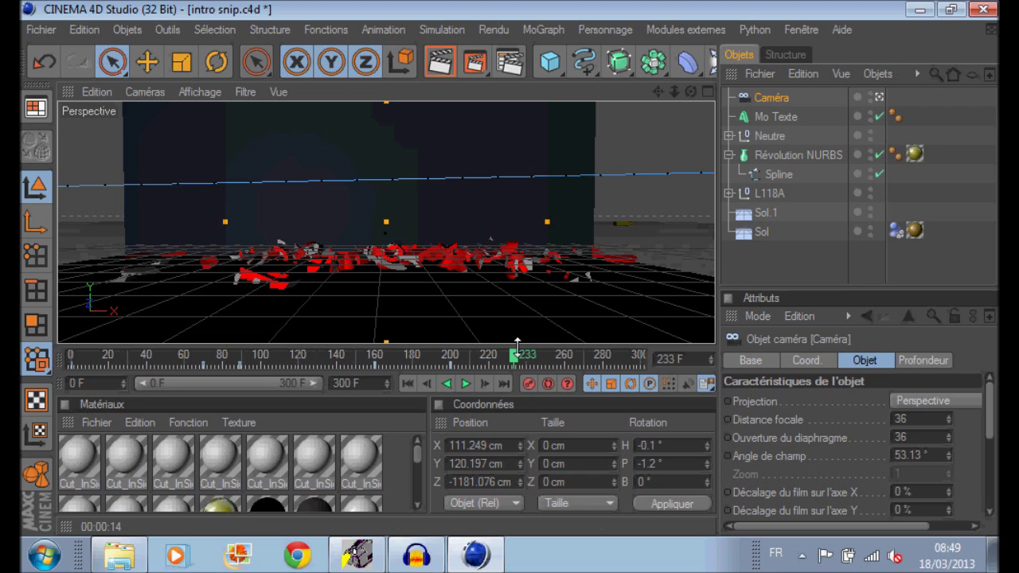
# Go to frame 250 and add a MoGraph text object reading "présente"
pyautogui.moveTo(516, 361); pyautogui.dragTo(546, 362)
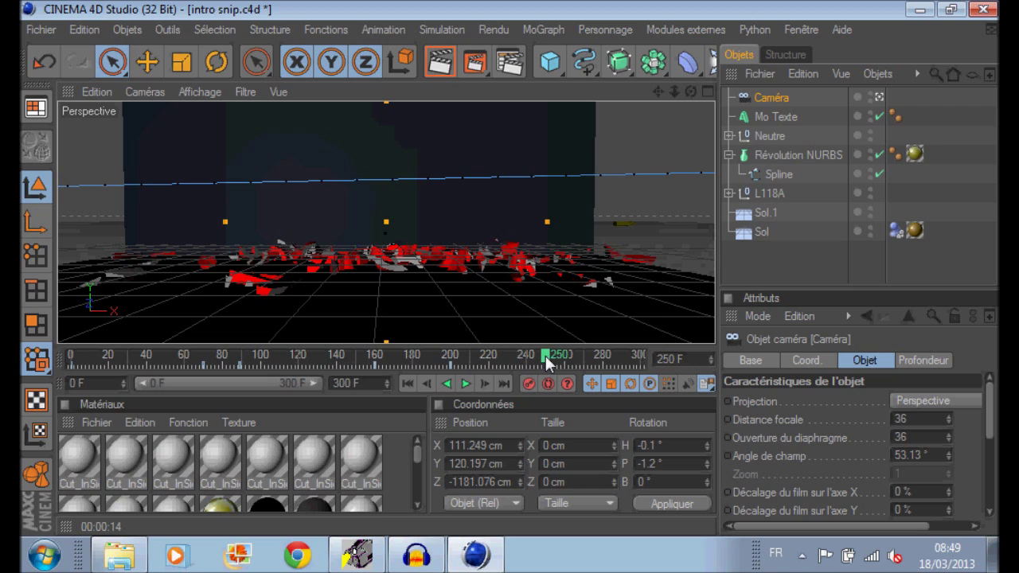
pyautogui.click(541, 31)
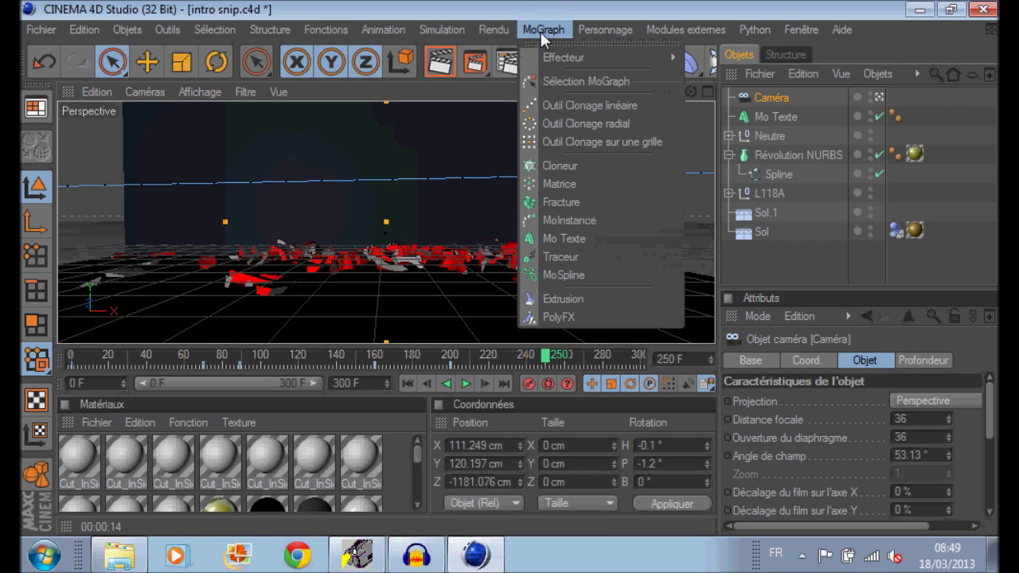
pyautogui.click(583, 216)
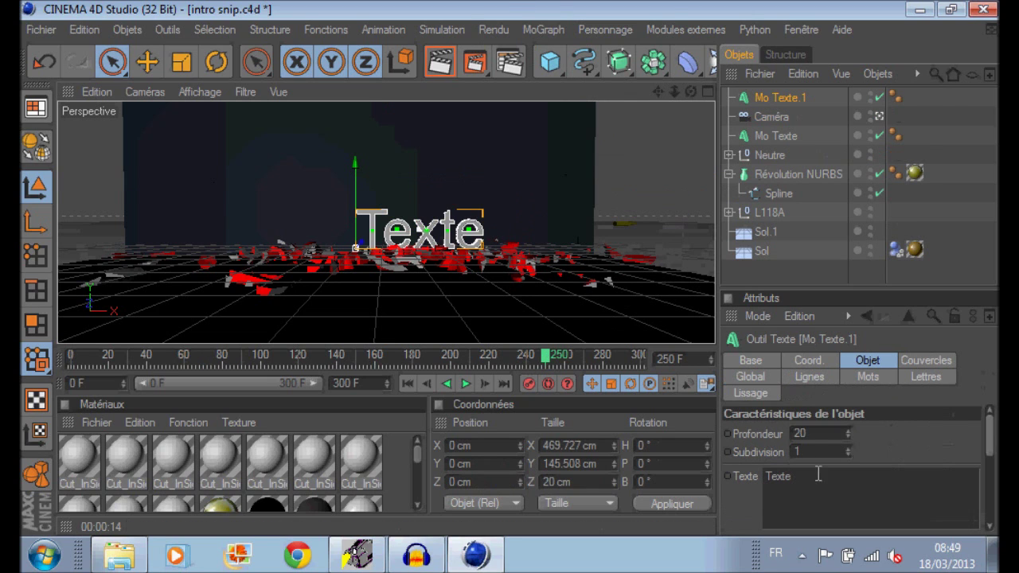
pyautogui.moveTo(818, 475); pyautogui.dragTo(711, 476)
pyautogui.write('pr')
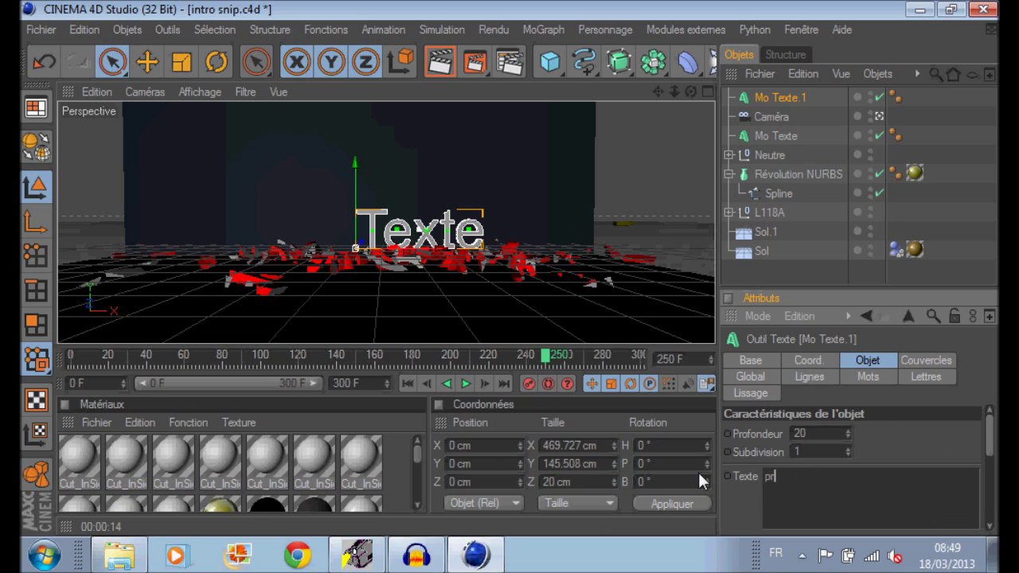
pyautogui.write('ésente')
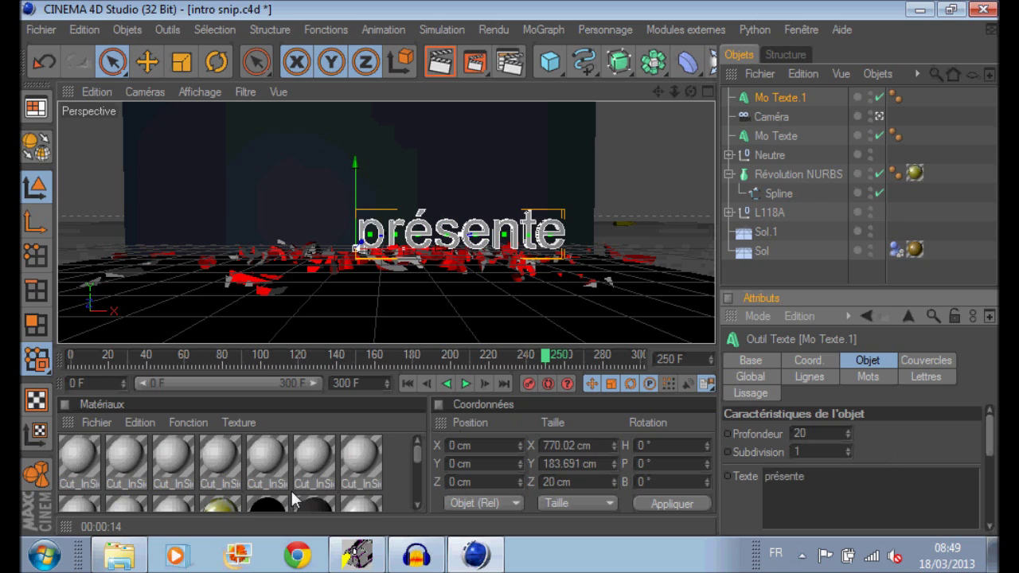
# Create a new default material and browse the scene's materials to find the red one
pyautogui.moveTo(419, 455); pyautogui.dragTo(417, 482)
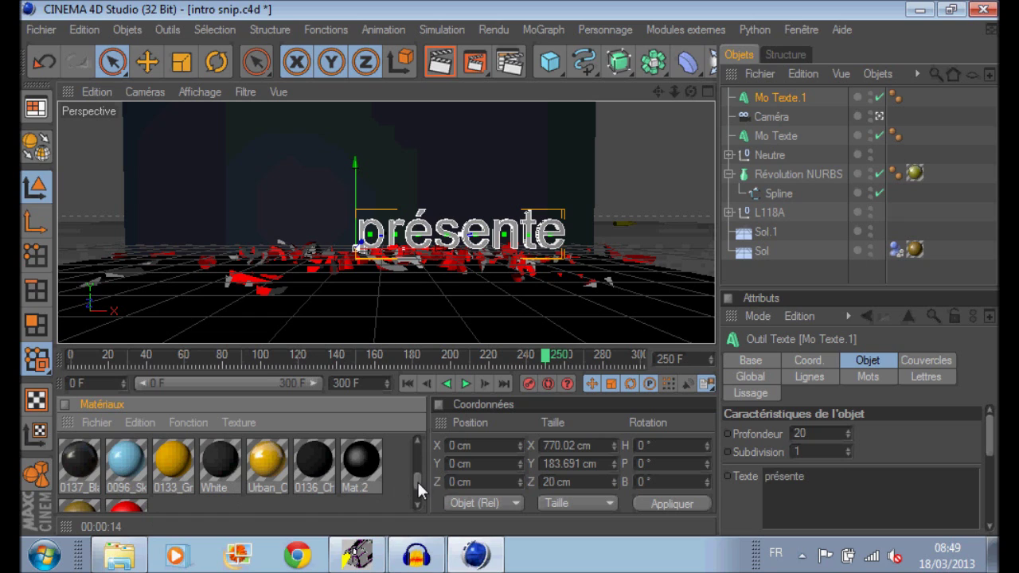
pyautogui.doubleClick(253, 502)
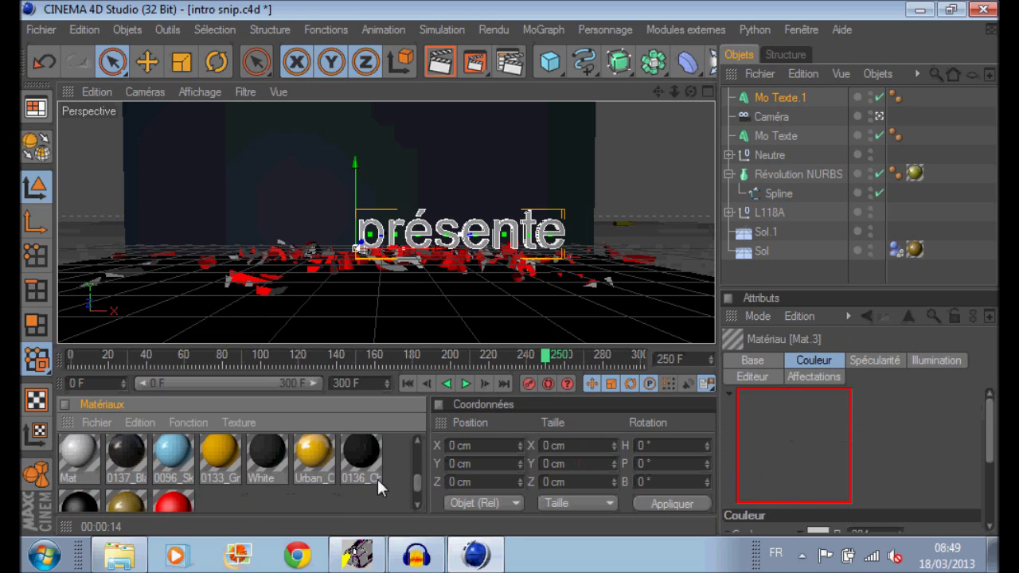
pyautogui.moveTo(417, 484); pyautogui.dragTo(421, 391)
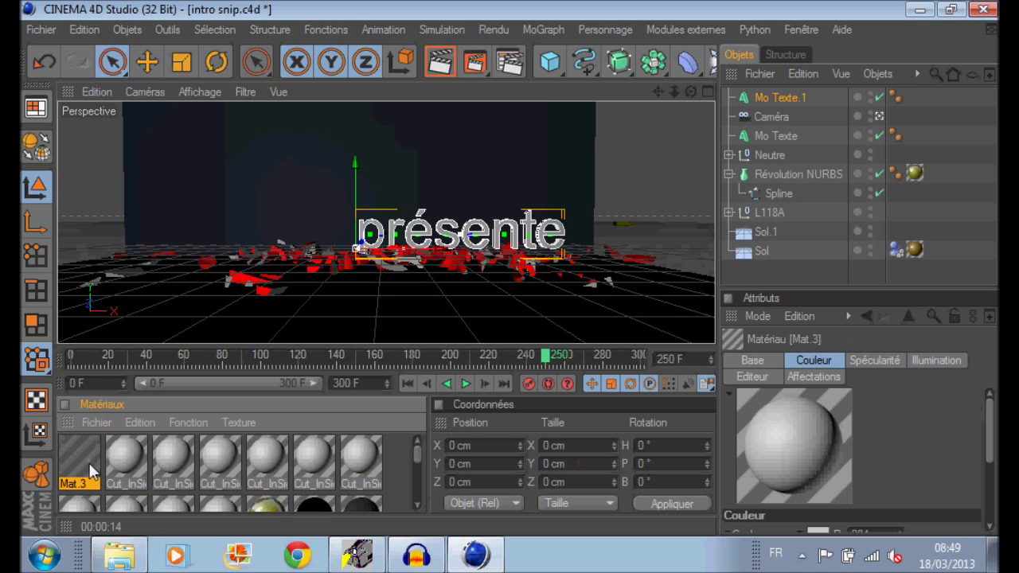
pyautogui.click(361, 465)
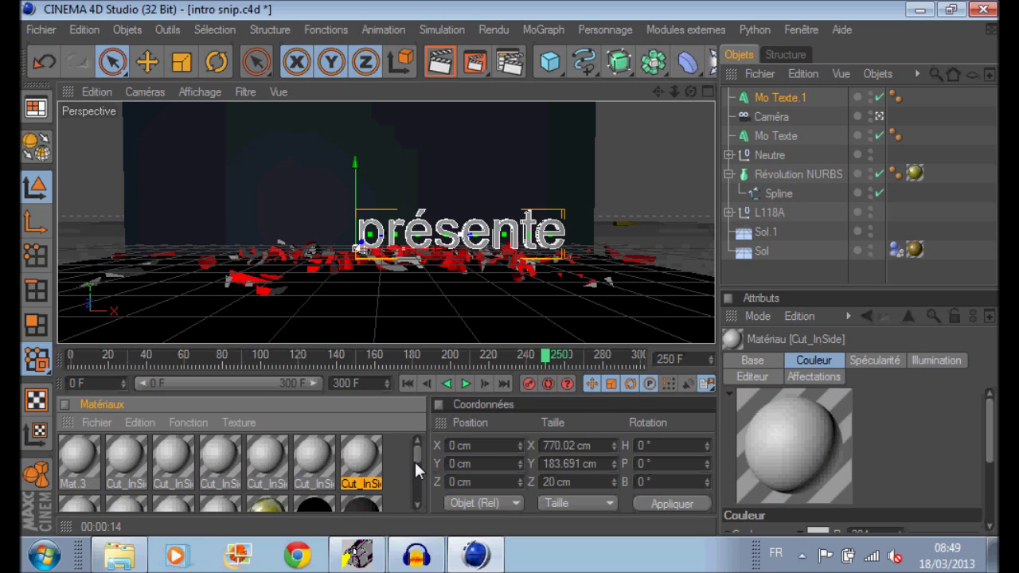
pyautogui.moveTo(417, 459); pyautogui.dragTo(414, 488)
pyautogui.click(404, 562)
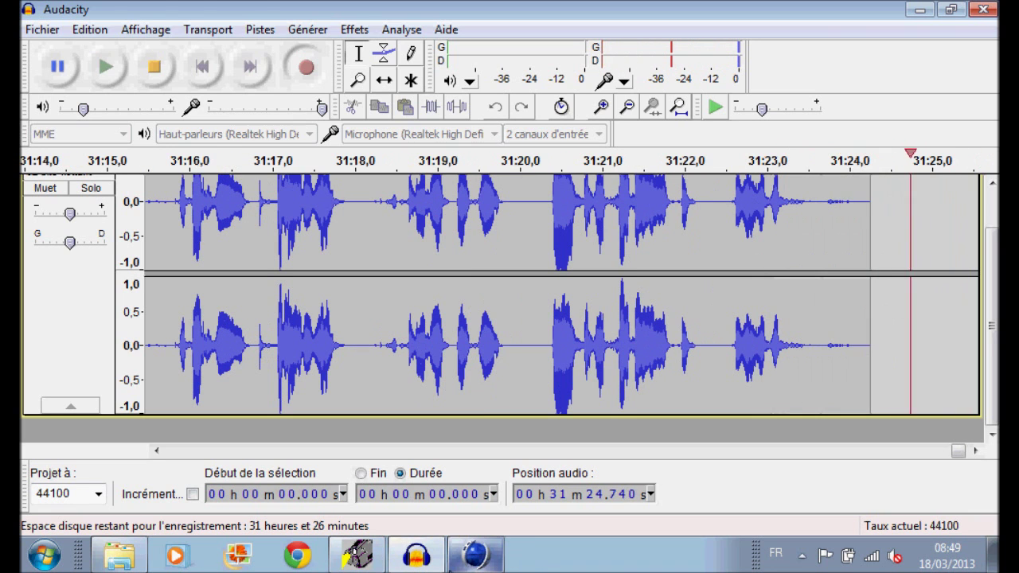
pyautogui.click(476, 555)
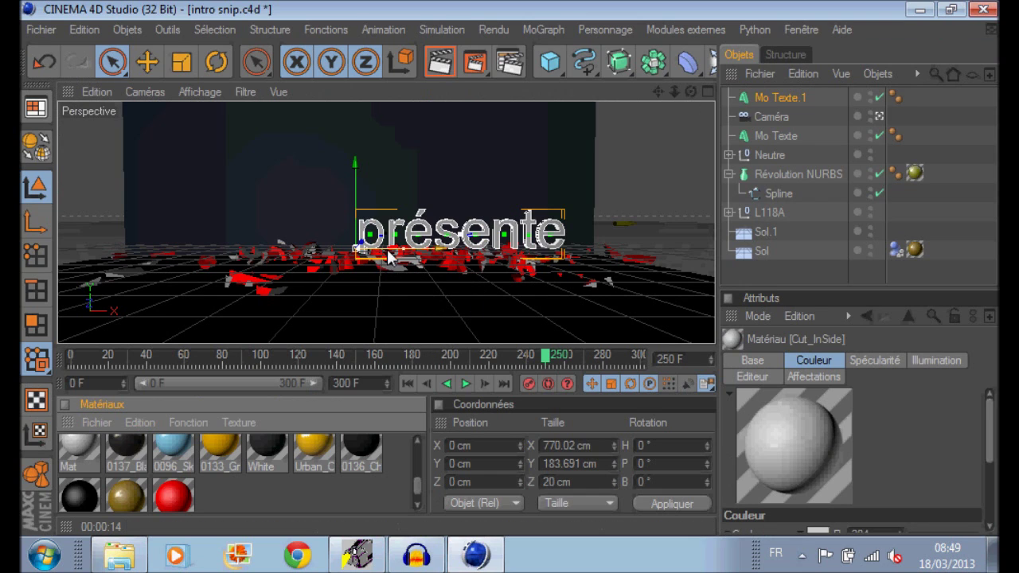
# Move the "présente" text along the X axis to about -187 cm to centre it in the camera view
pyautogui.moveTo(396, 255); pyautogui.dragTo(355, 255)
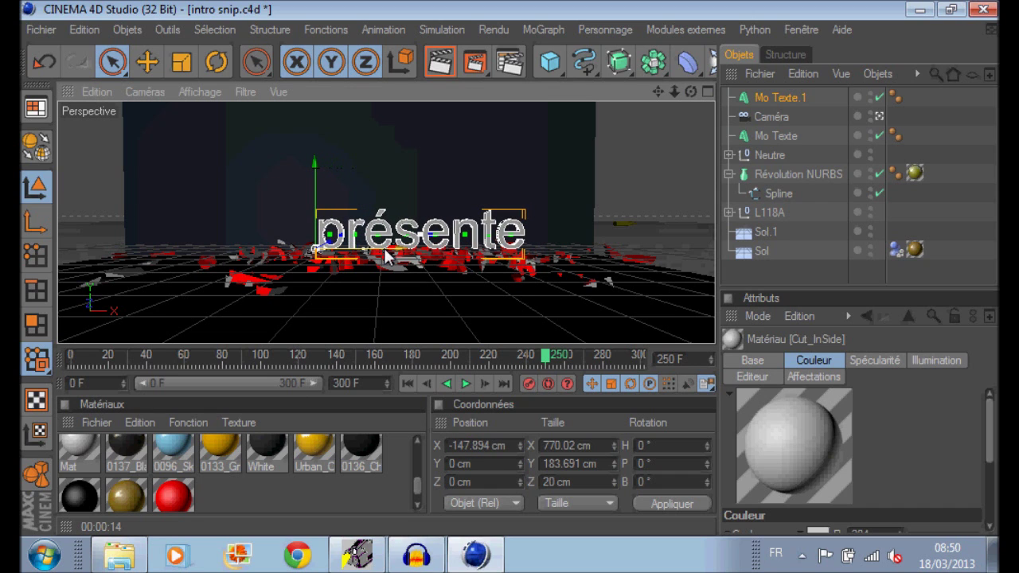
pyautogui.moveTo(395, 256); pyautogui.dragTo(384, 257)
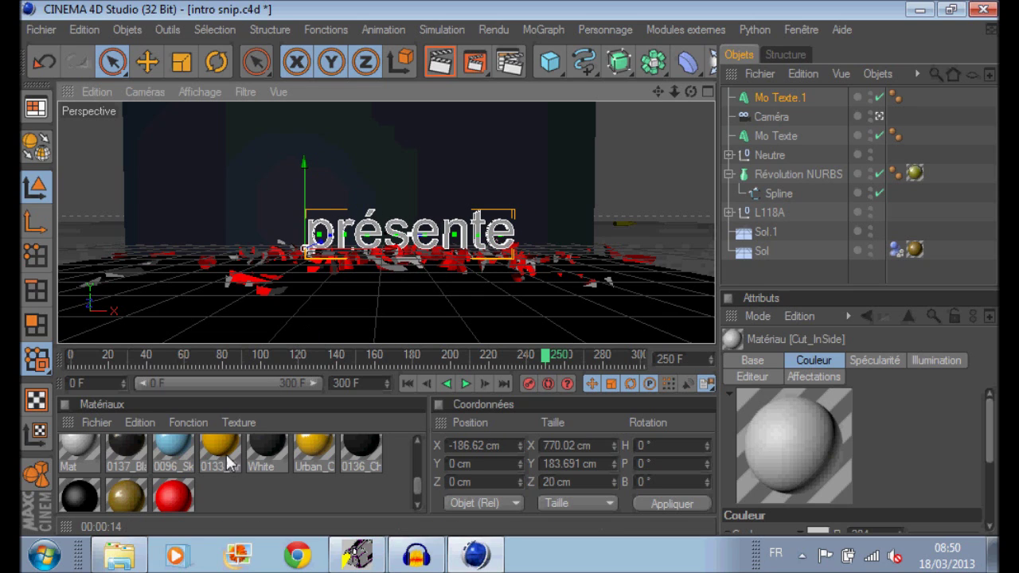
pyautogui.moveTo(176, 500); pyautogui.dragTo(356, 235)
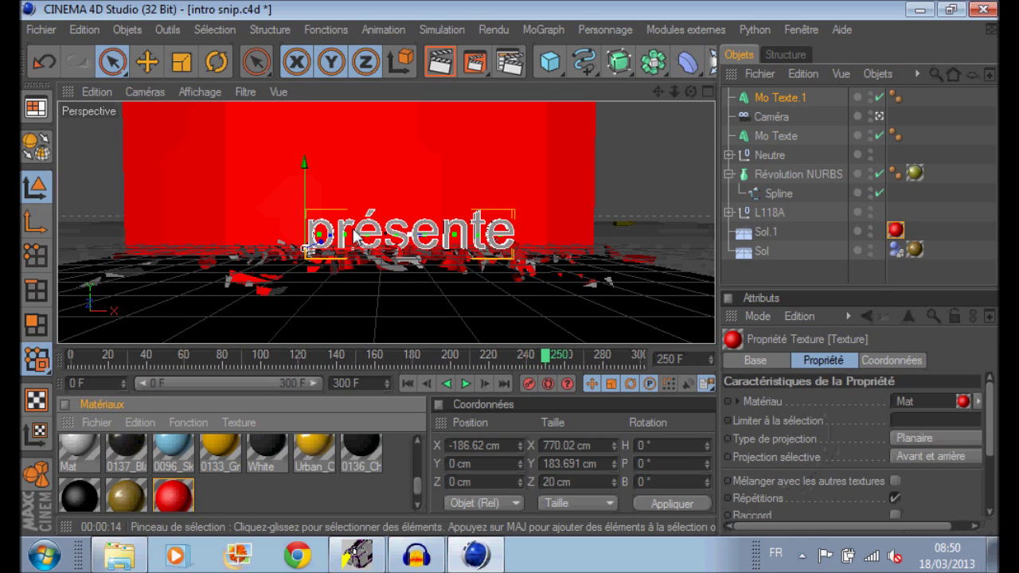
pyautogui.click(447, 74)
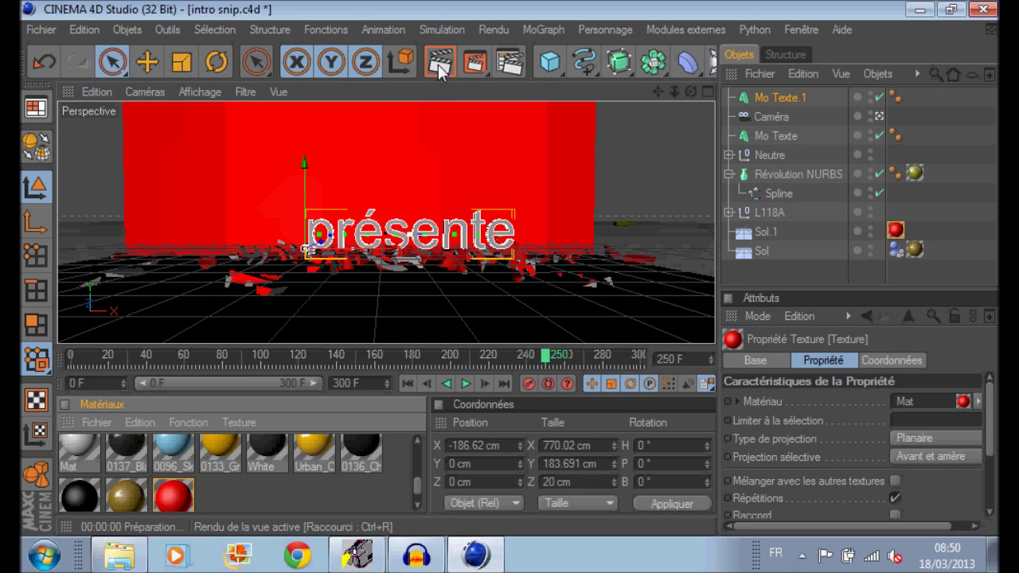
pyautogui.click(46, 62)
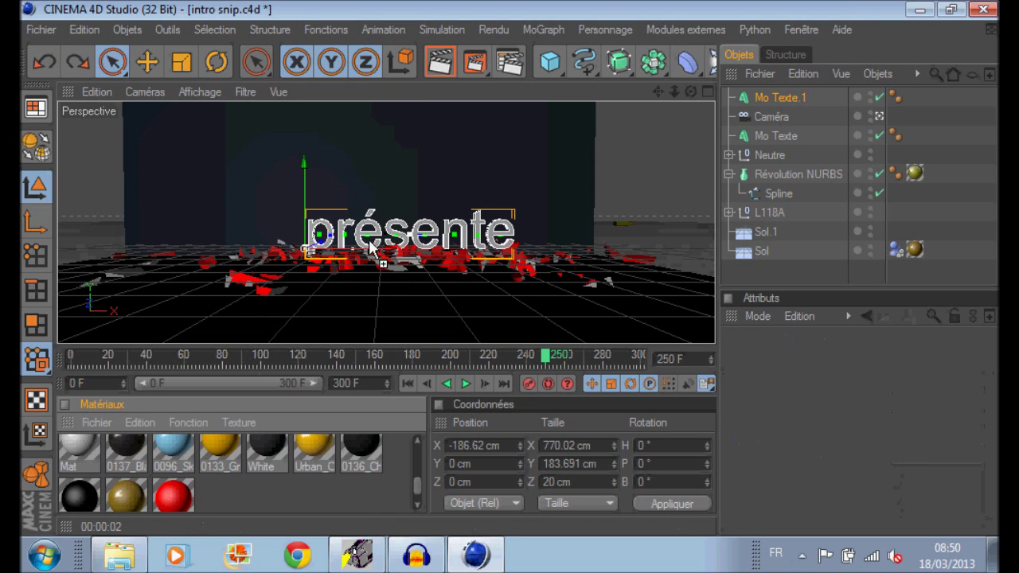
# Apply the red material to the "présente" text object
pyautogui.moveTo(367, 253); pyautogui.dragTo(364, 251)
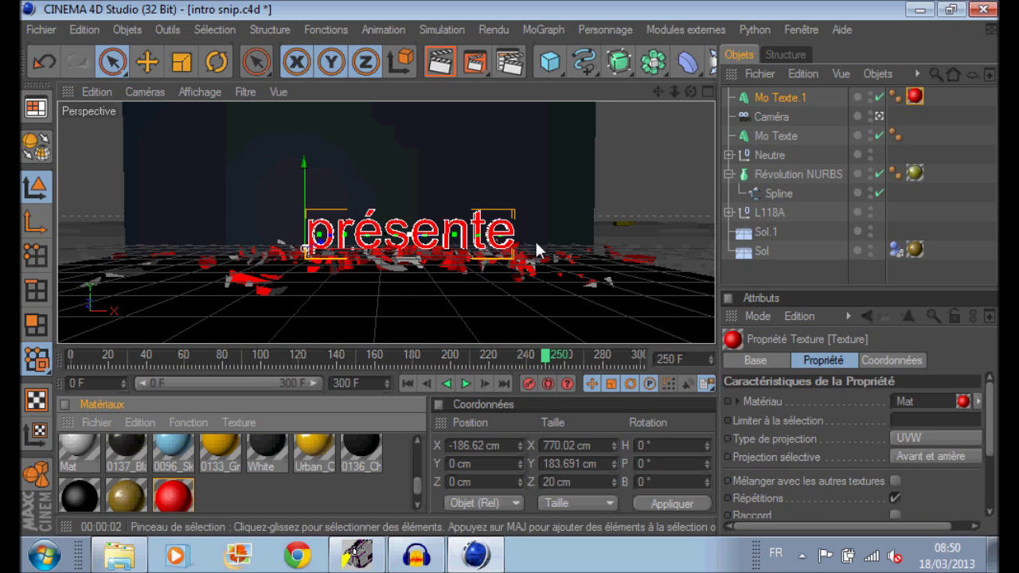
# Rotate the "présente" text 180° in heading and move it along the X axis to about 405 cm
pyautogui.moveTo(355, 248); pyautogui.dragTo(369, 255)
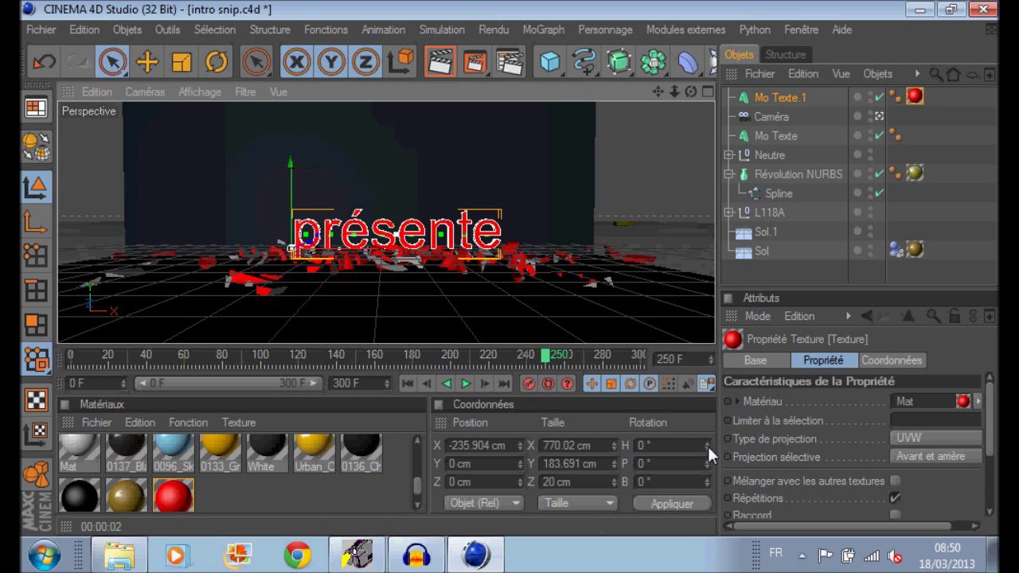
pyautogui.moveTo(705, 440); pyautogui.dragTo(706, 449)
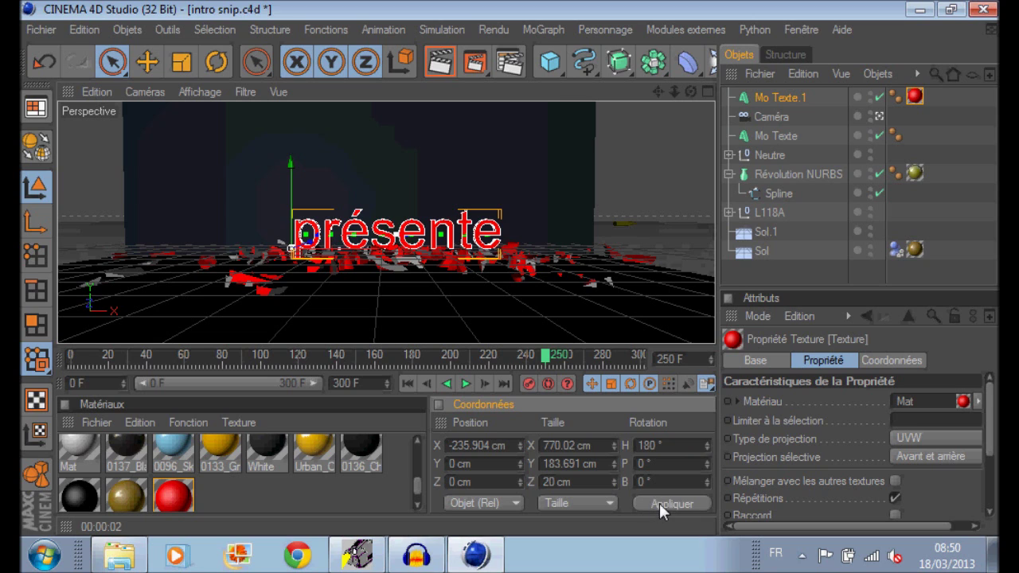
pyautogui.click(659, 503)
pyautogui.moveTo(254, 248); pyautogui.dragTo(275, 249)
pyautogui.moveTo(89, 251); pyautogui.dragTo(263, 251)
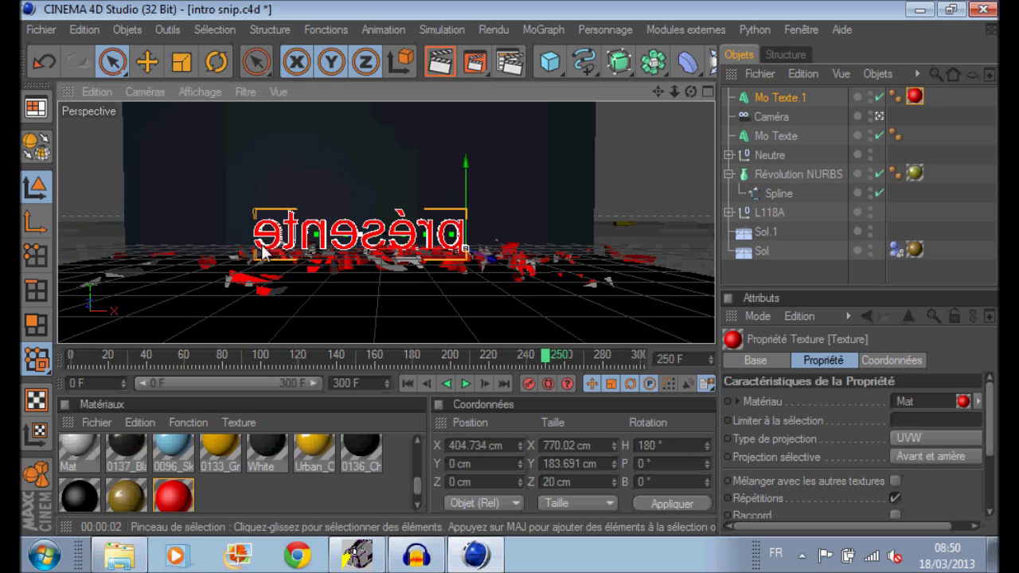
# Move the "présente" text along the Z axis to about -2040 cm, behind the camera
pyautogui.moveTo(689, 92)
pyautogui.mouseDown()
pyautogui.moveTo(634, 94)
pyautogui.moveTo(687, 83)
pyautogui.moveTo(692, 95)
pyautogui.mouseUp()
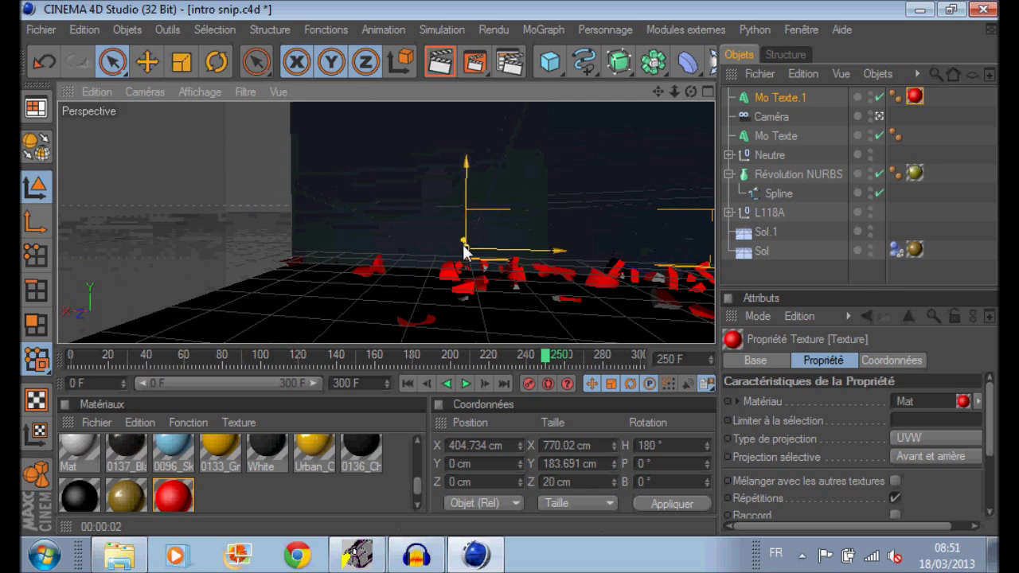
pyautogui.moveTo(691, 92); pyautogui.dragTo(852, 124)
pyautogui.moveTo(387, 247); pyautogui.dragTo(447, 228)
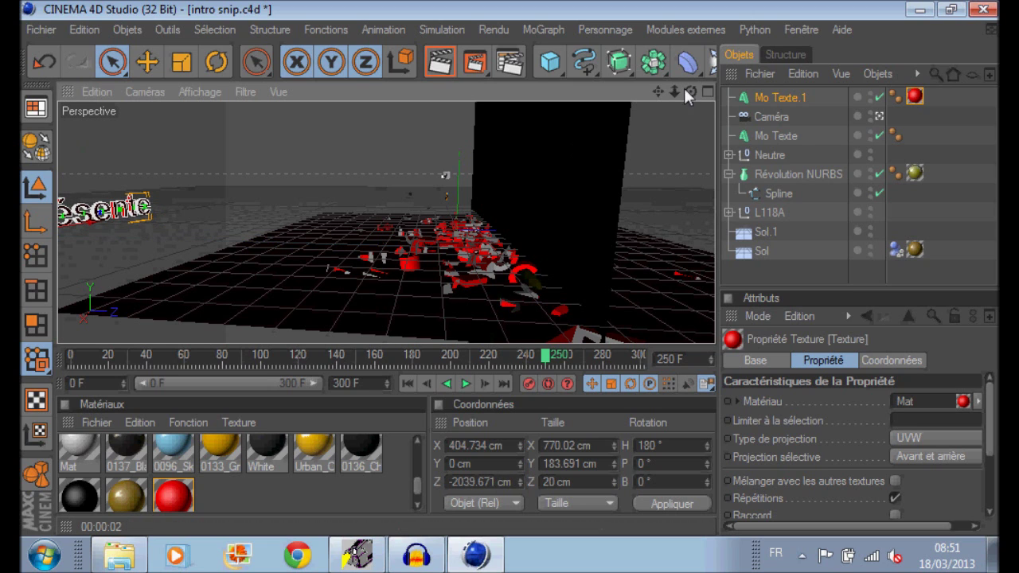
# At frame 280, turn the camera to about -183.8° heading and -4.4° pitch to frame "présente", and record a camera keyframe
pyautogui.moveTo(539, 354); pyautogui.dragTo(526, 356)
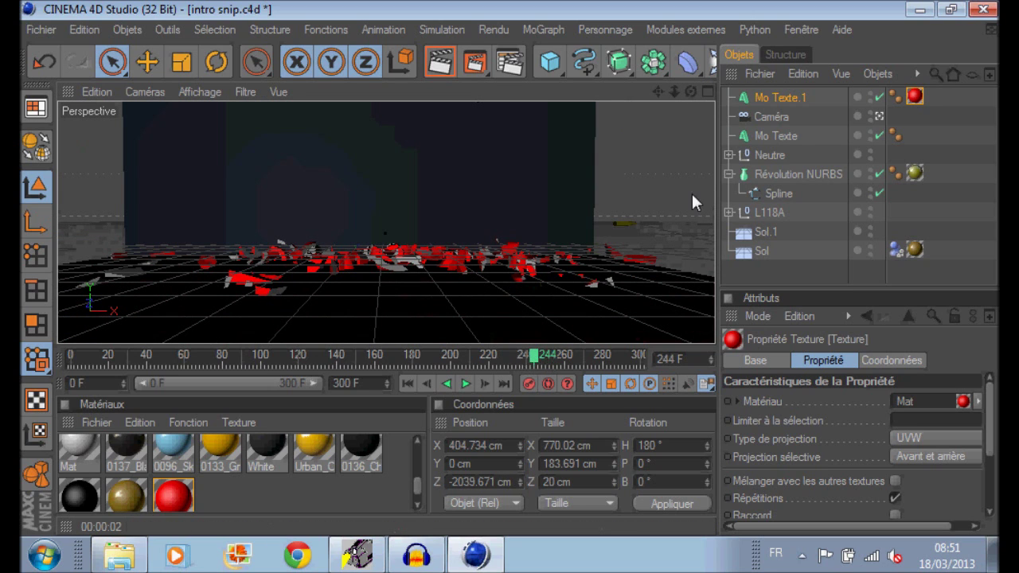
pyautogui.click(770, 118)
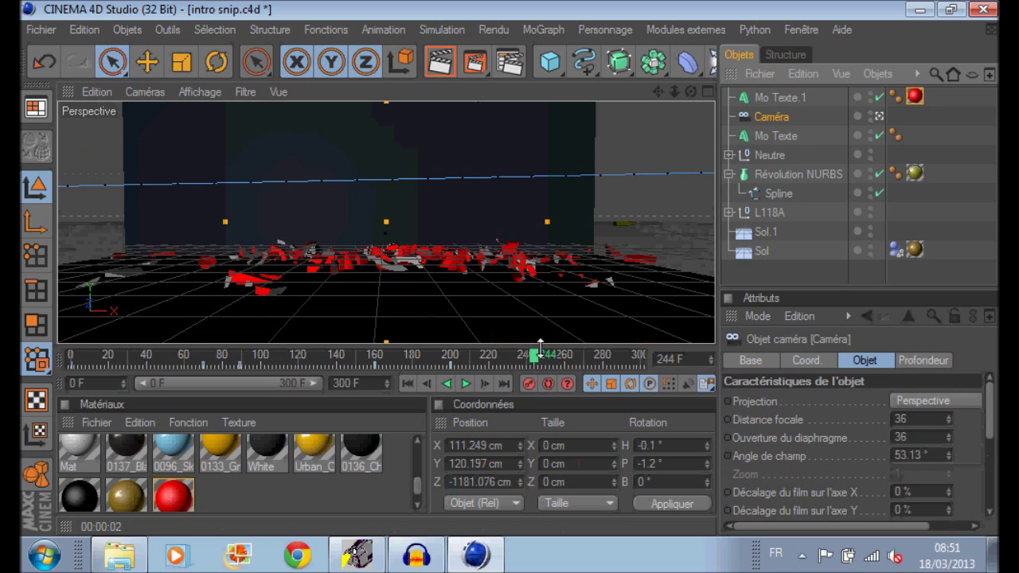
pyautogui.moveTo(540, 353); pyautogui.dragTo(554, 359)
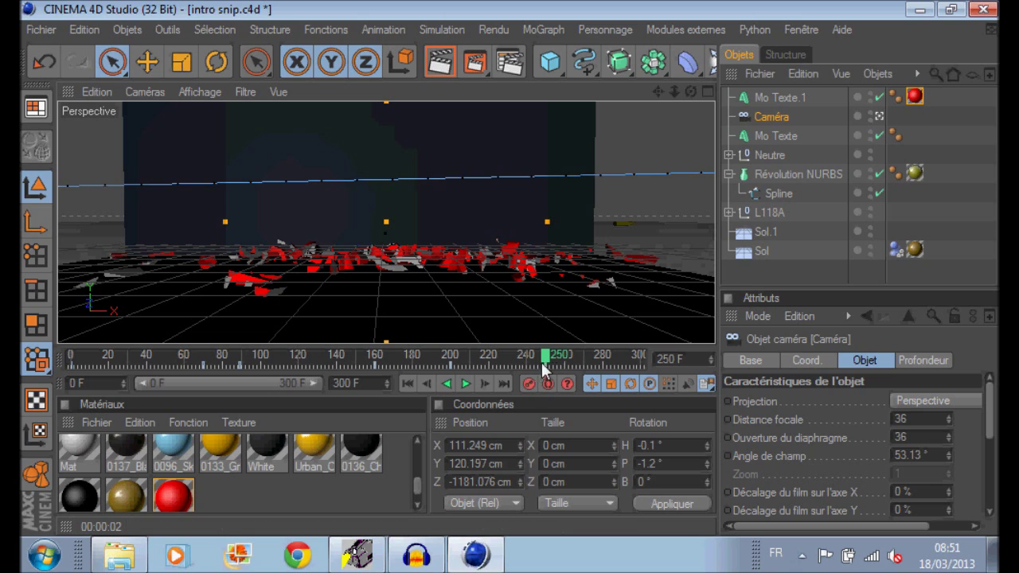
pyautogui.moveTo(547, 352); pyautogui.dragTo(605, 360)
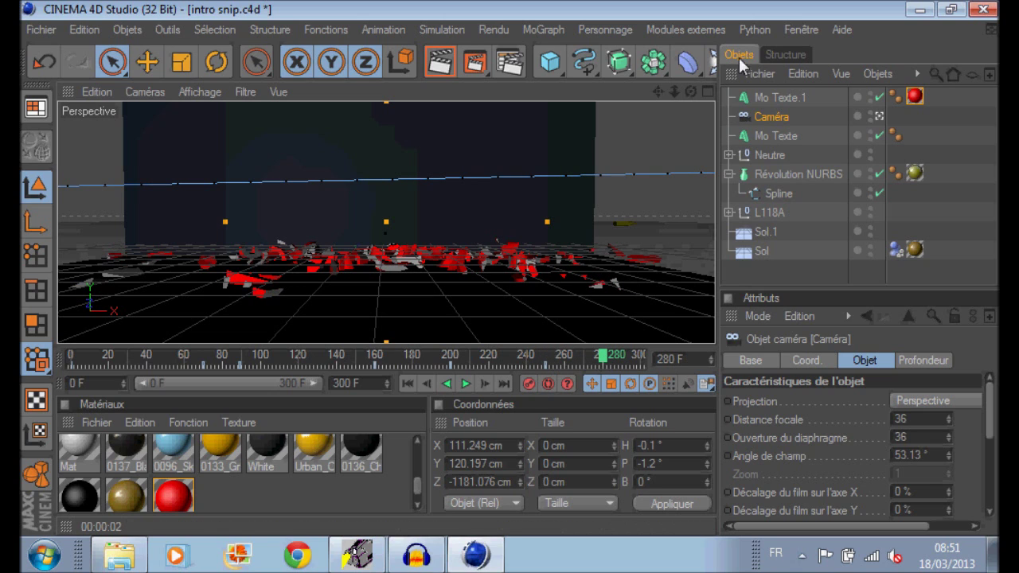
pyautogui.moveTo(691, 92); pyautogui.dragTo(515, 90)
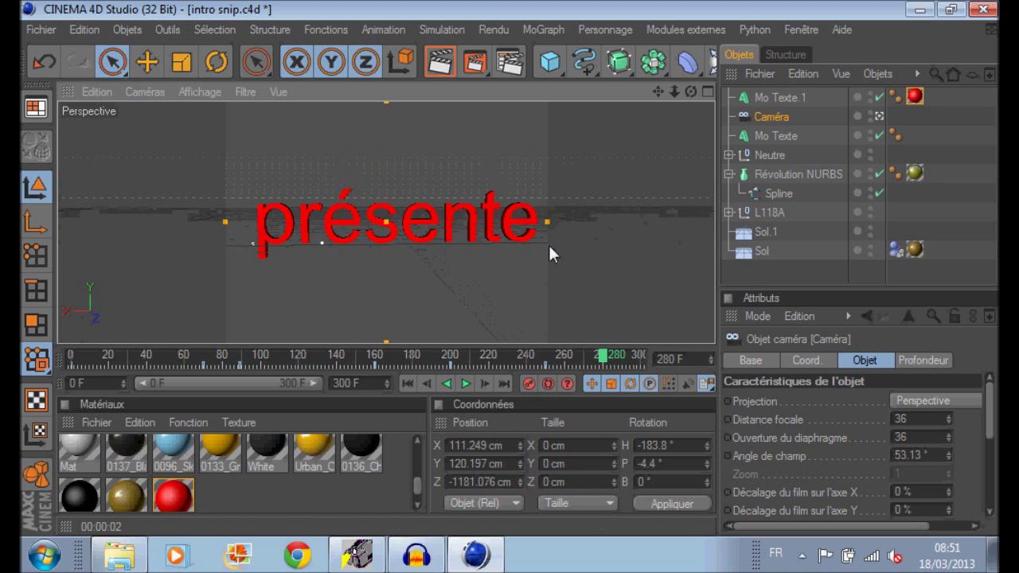
pyautogui.click(528, 383)
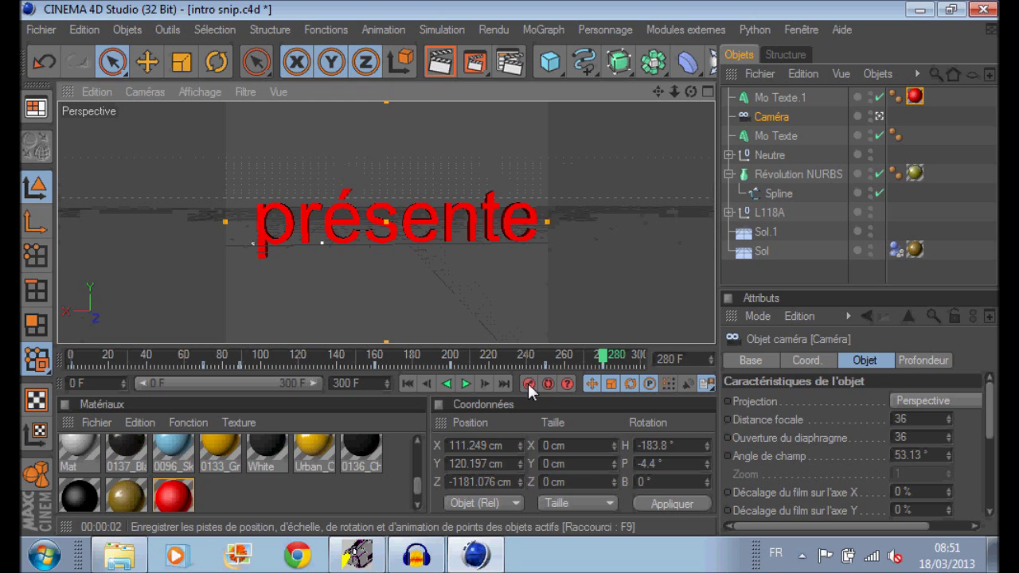
# Play the animation briefly from frame 0, stop it and return to the first frame
pyautogui.moveTo(604, 355); pyautogui.dragTo(70, 355)
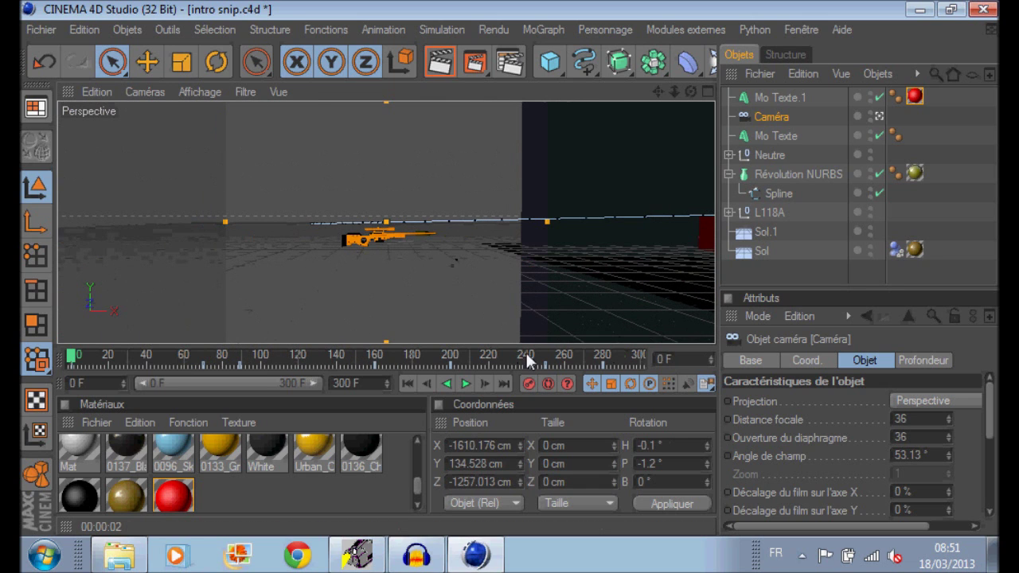
pyautogui.click(467, 384)
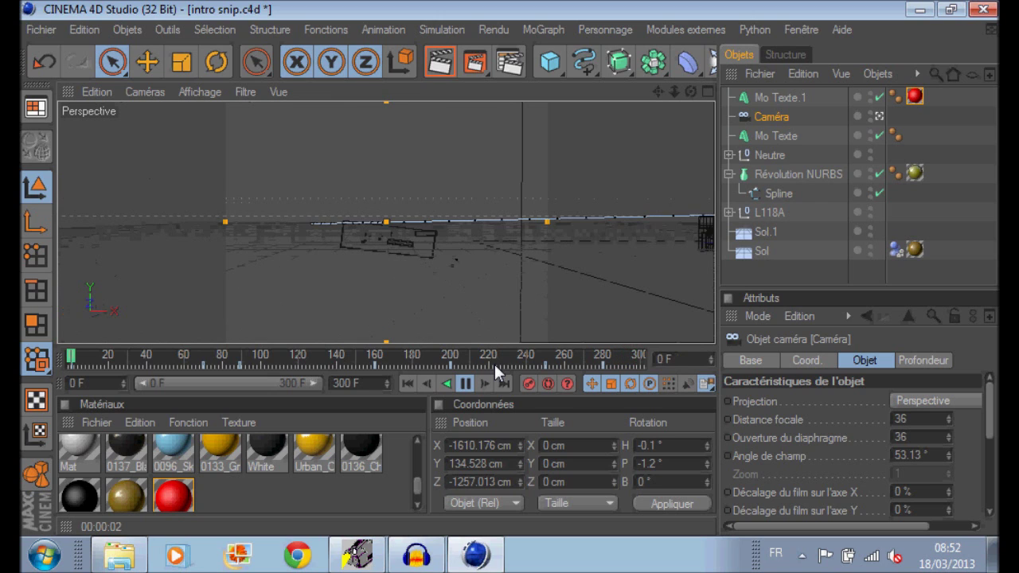
pyautogui.click(466, 384)
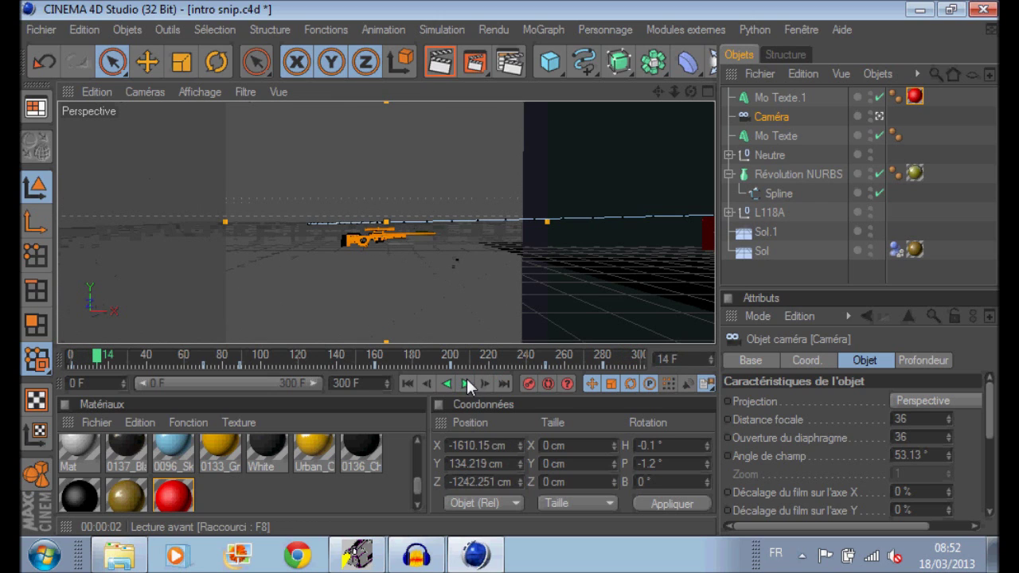
pyautogui.moveTo(99, 362); pyautogui.dragTo(68, 364)
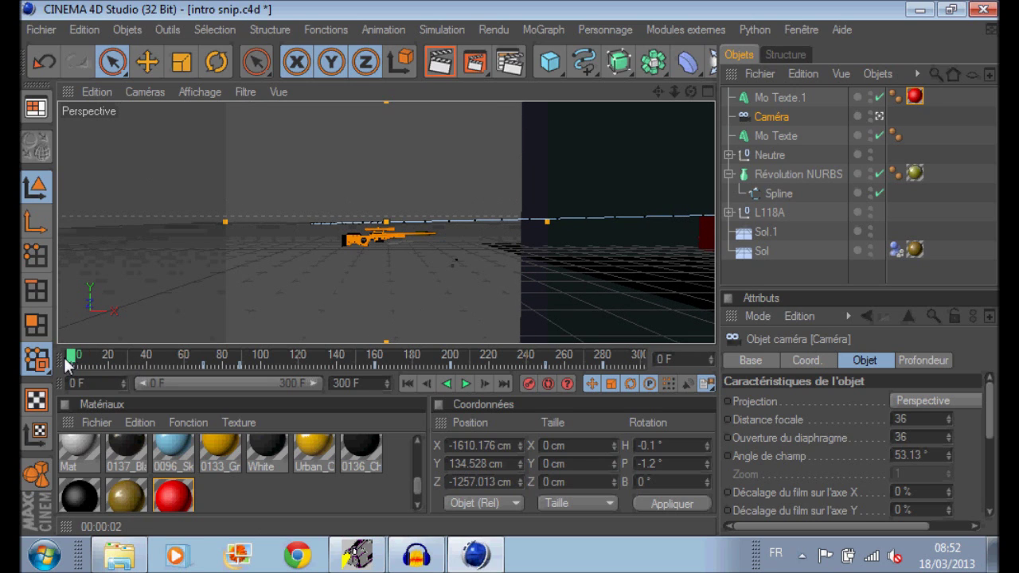
# Configure the render output with the HDV/HDTV 720 29.97 preset and include all frames (Toutes les images)
pyautogui.click(511, 65)
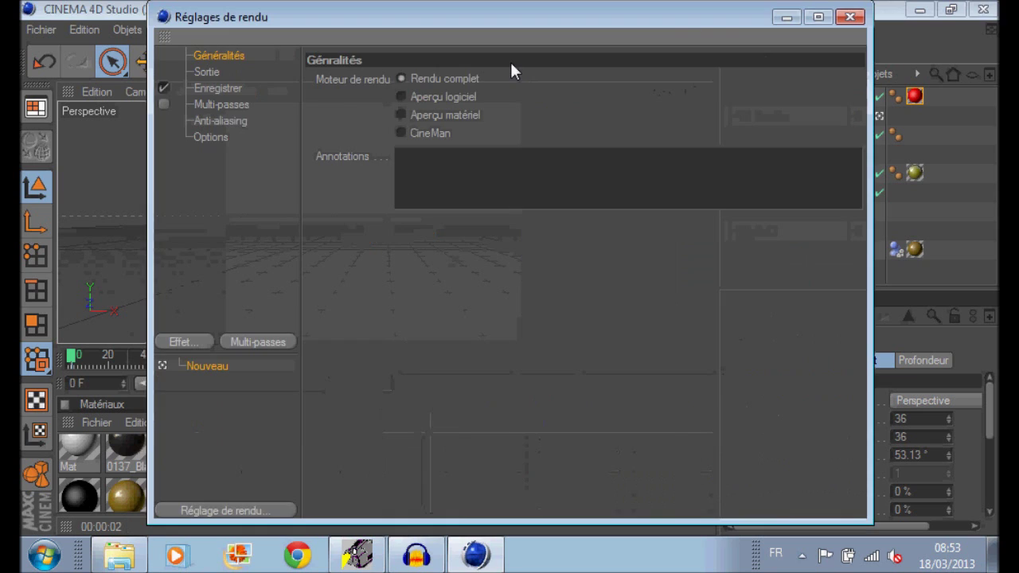
pyautogui.click(208, 72)
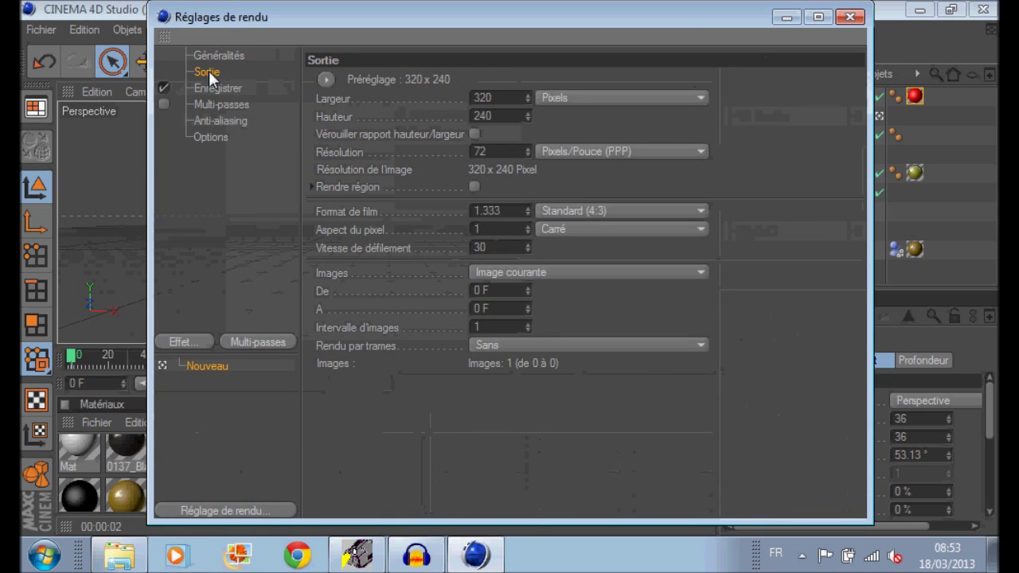
pyautogui.click(319, 77)
pyautogui.moveTo(361, 130)
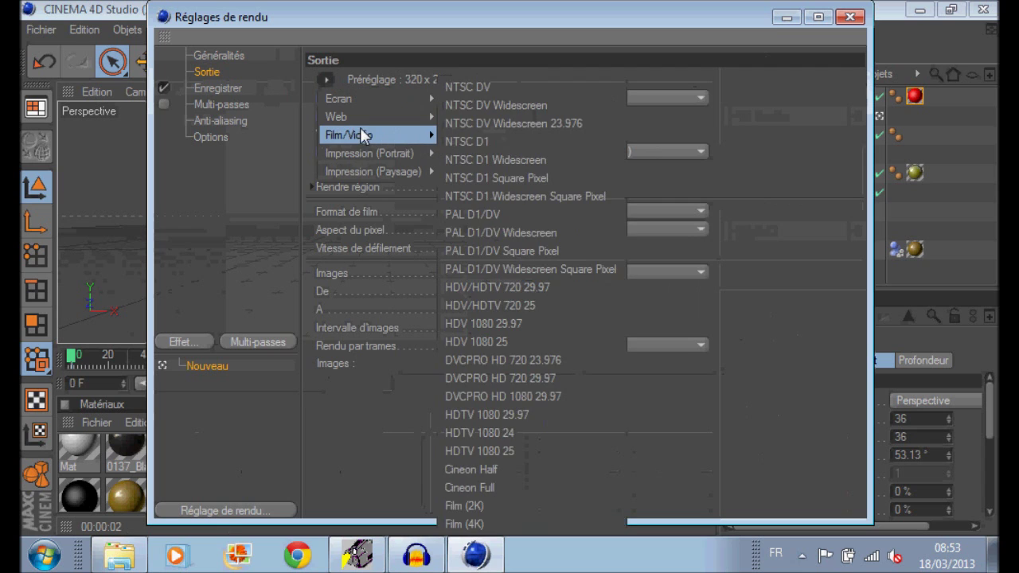
pyautogui.click(510, 289)
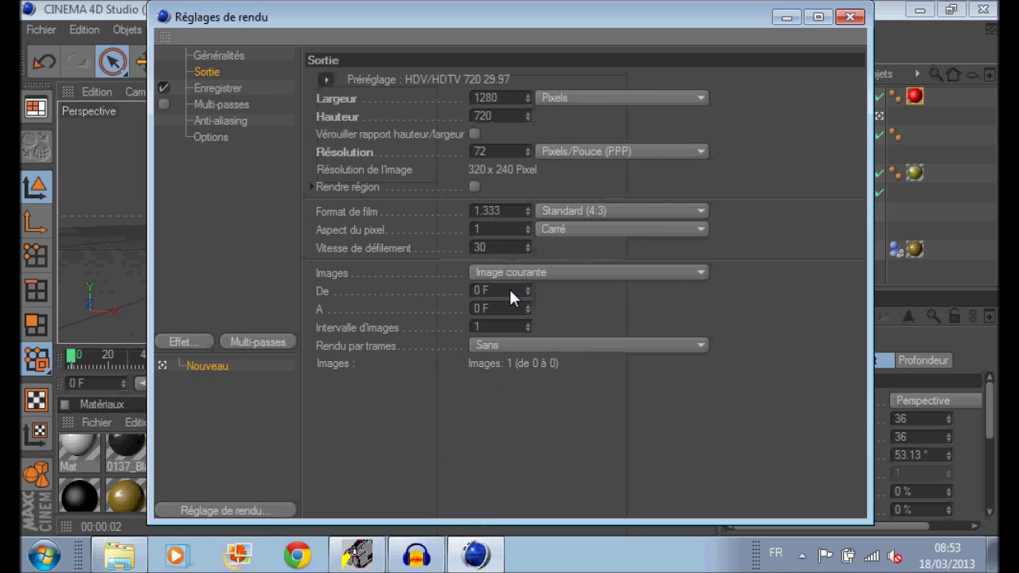
pyautogui.click(538, 273)
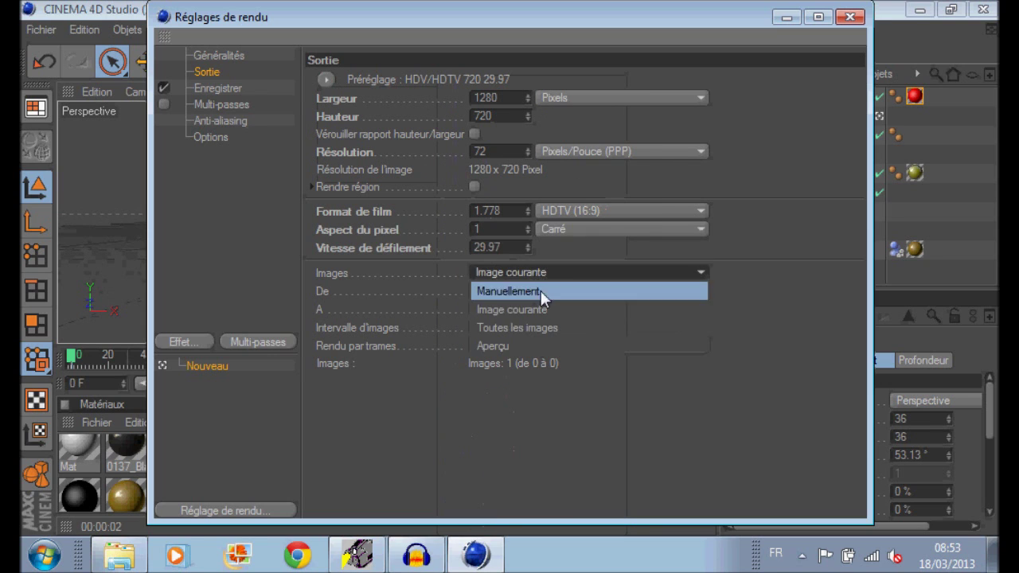
pyautogui.click(540, 310)
pyautogui.click(580, 272)
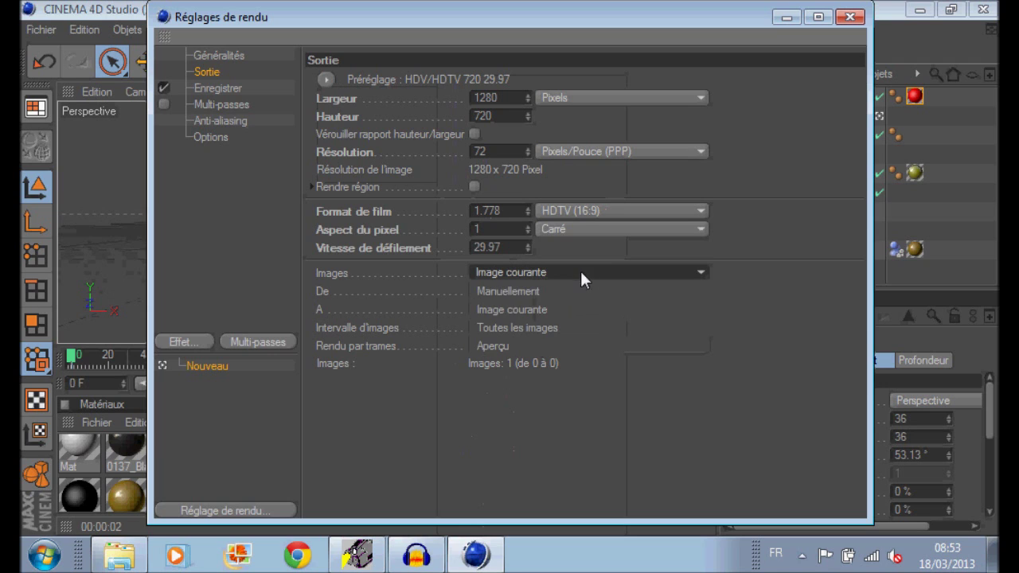
pyautogui.click(552, 328)
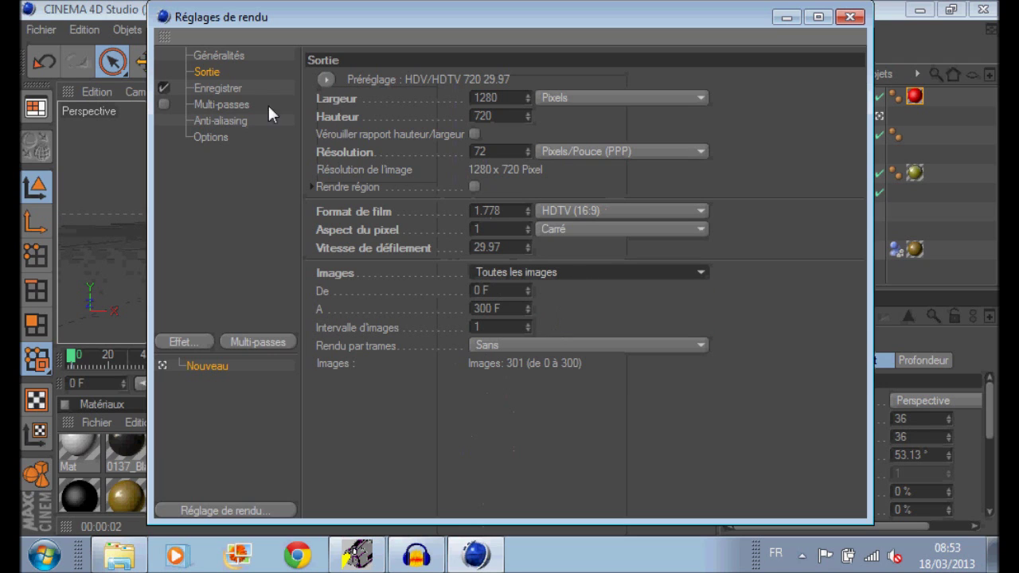
# Set the render's save file to "intro snip" in the "mes intro cinéma 4D" folder
pyautogui.click(224, 89)
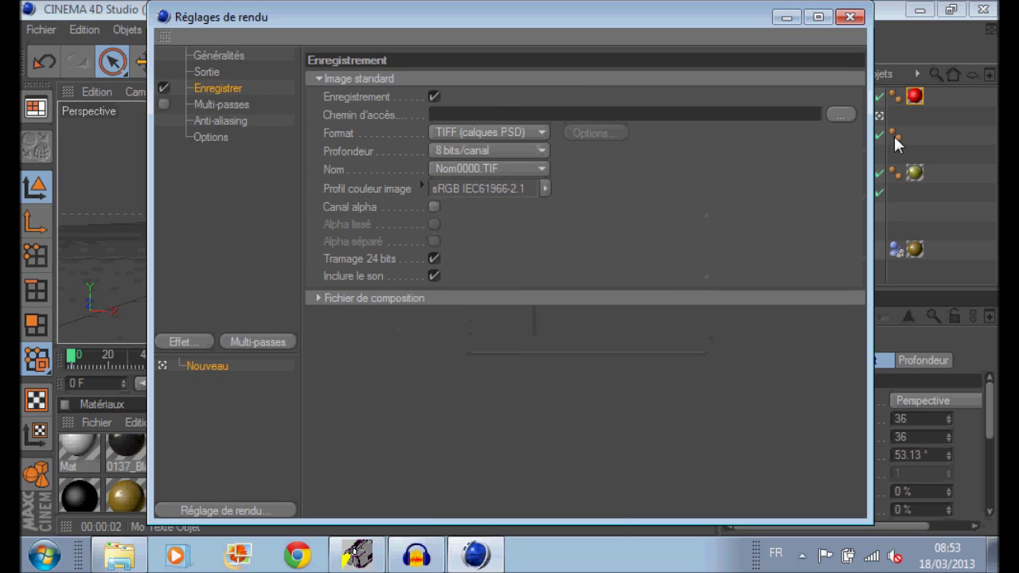
pyautogui.click(839, 115)
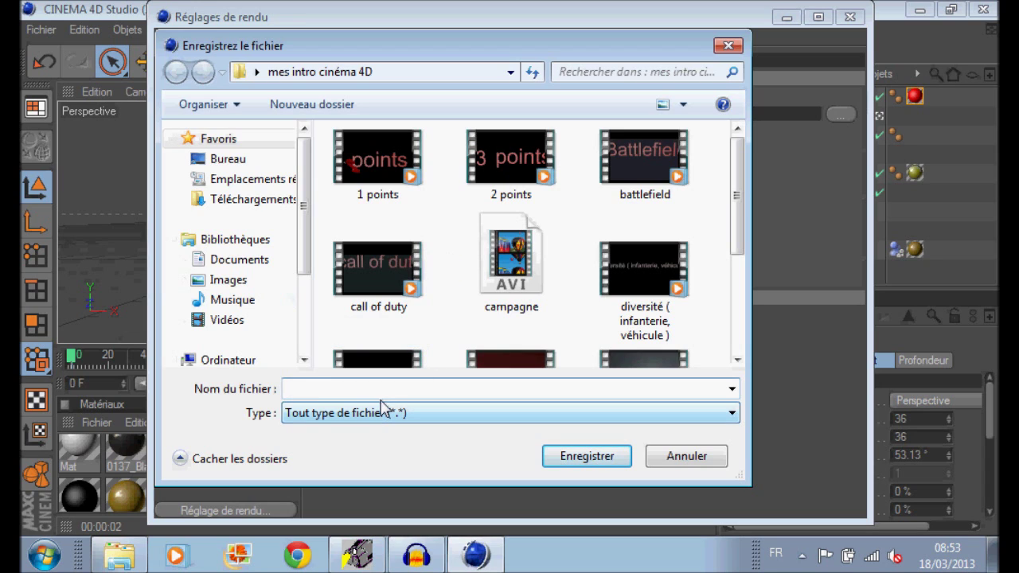
pyautogui.click(369, 387)
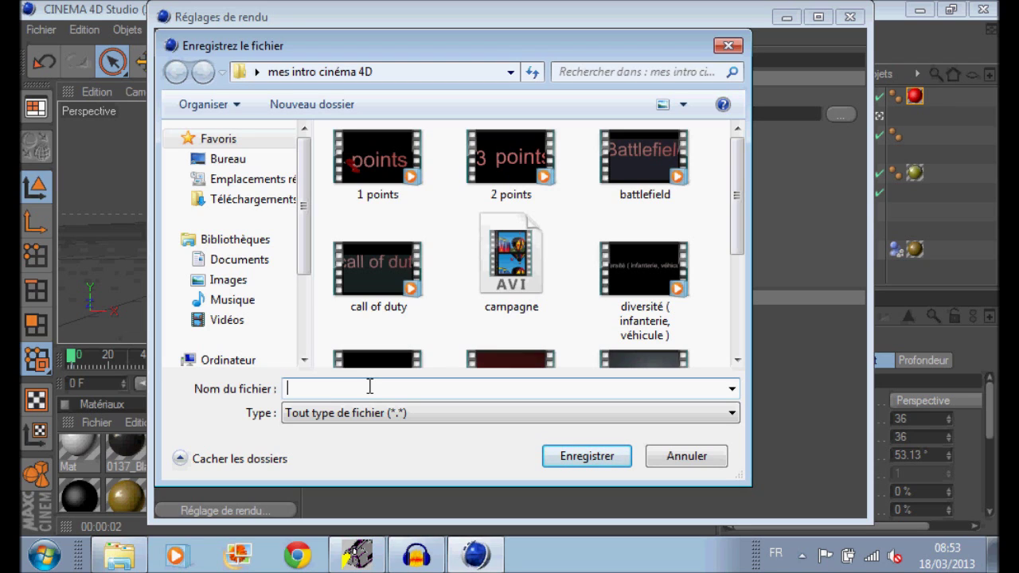
pyautogui.write('intro ')
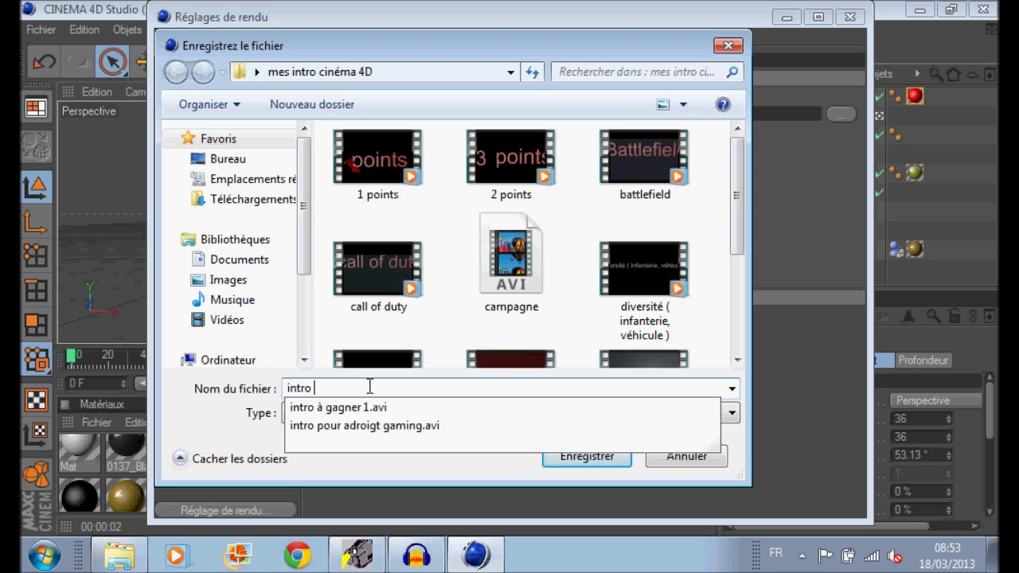
pyautogui.write('snip')
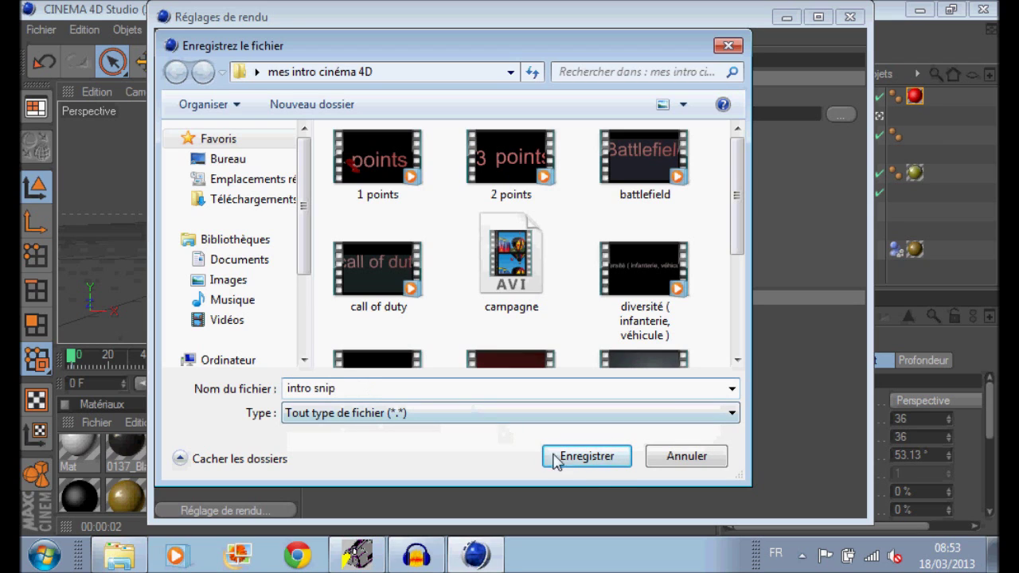
pyautogui.click(608, 466)
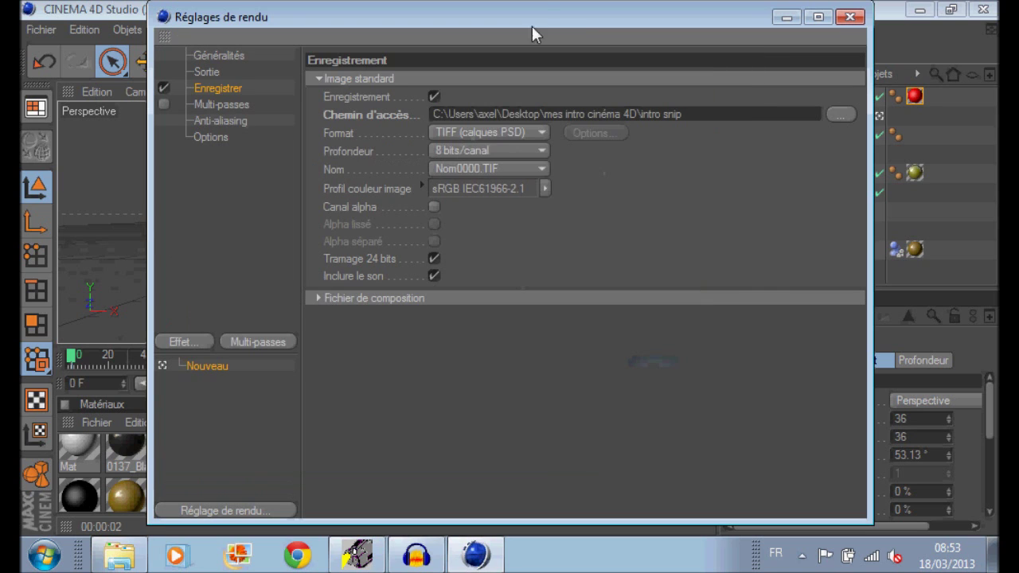
# Choose Film AVI as the render's file format, recheck the output settings and close the render settings
pyautogui.click(532, 132)
pyautogui.click(462, 438)
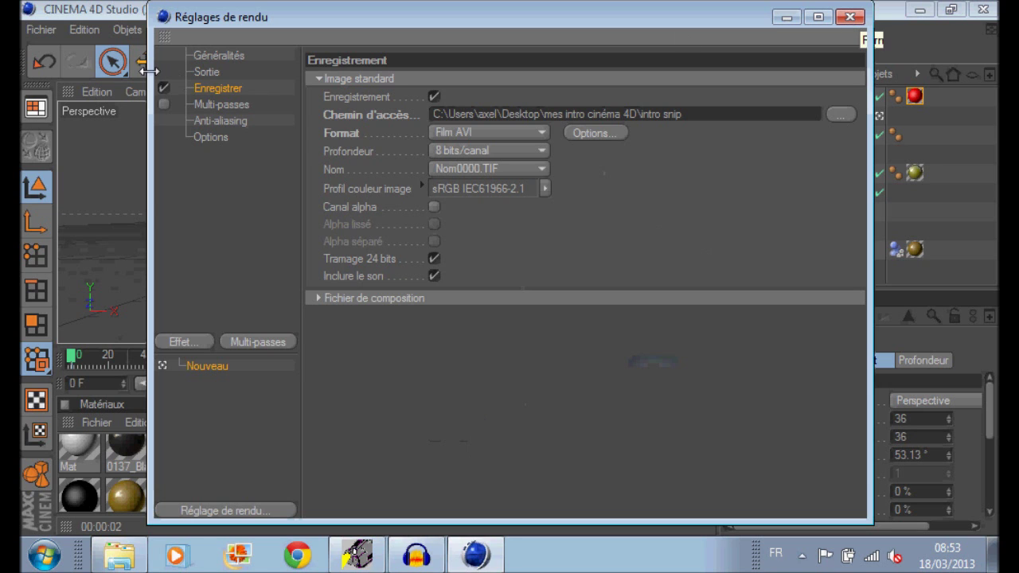
pyautogui.click(203, 72)
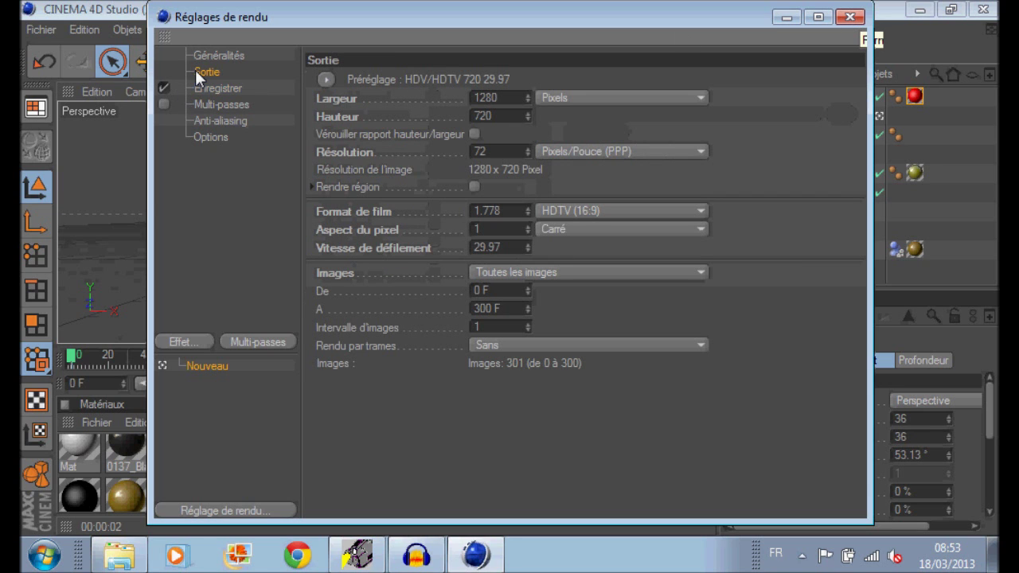
pyautogui.click(199, 88)
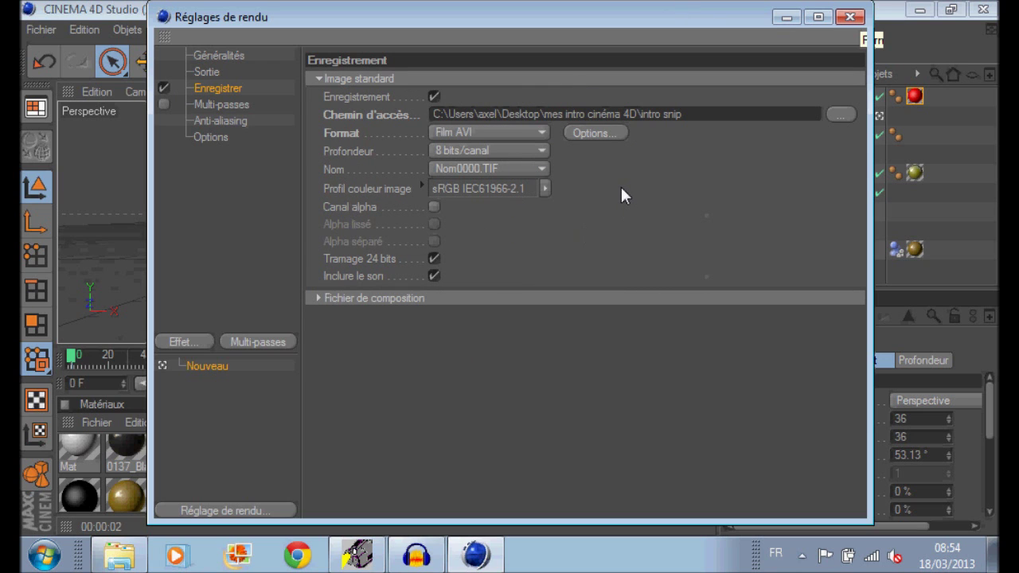
pyautogui.click(849, 17)
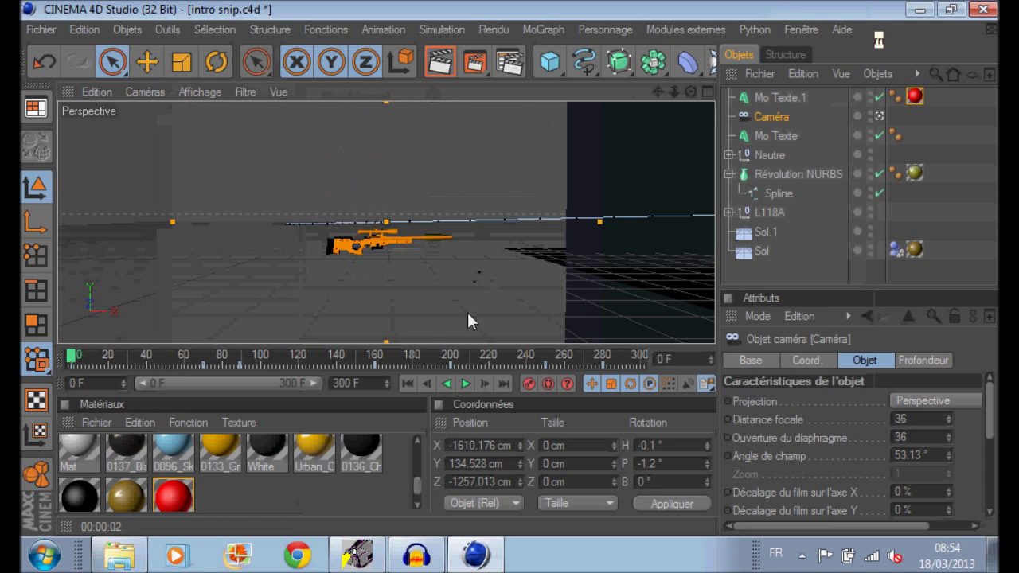
# Go to frame 300, preview-render the "présente" shot in the viewport and dismiss the preview
pyautogui.moveTo(72, 360); pyautogui.dragTo(651, 503)
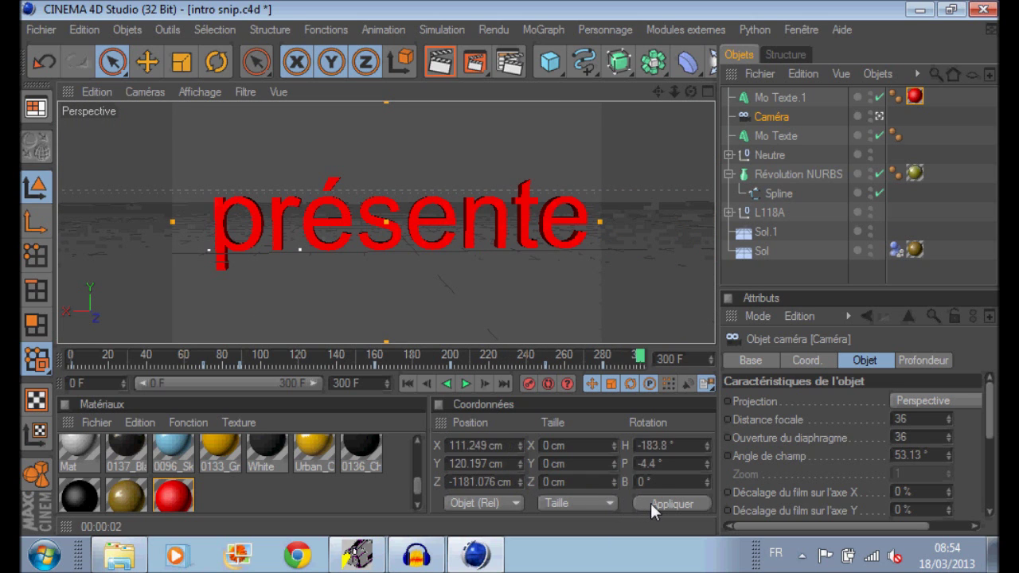
pyautogui.click(439, 63)
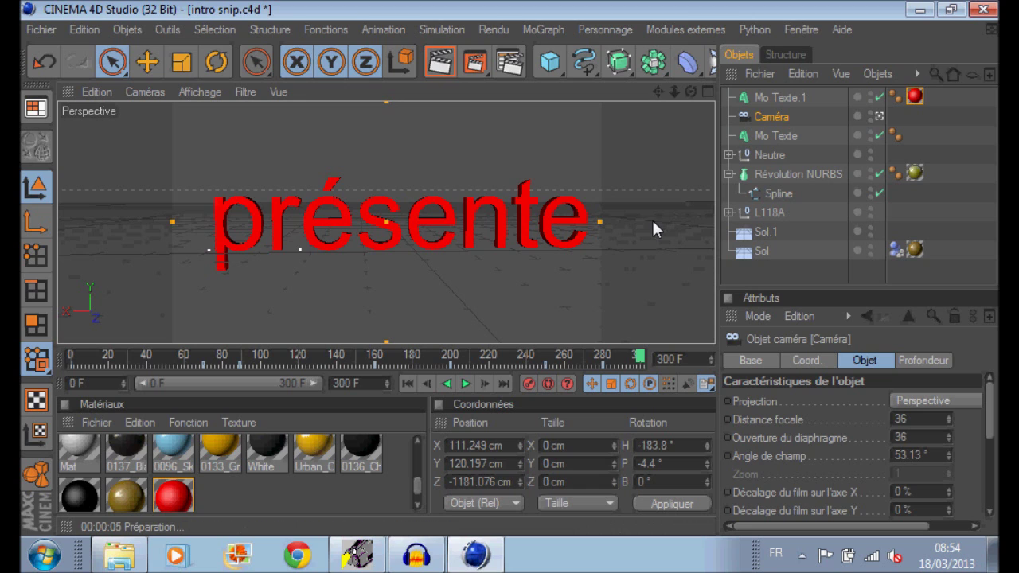
pyautogui.click(993, 213)
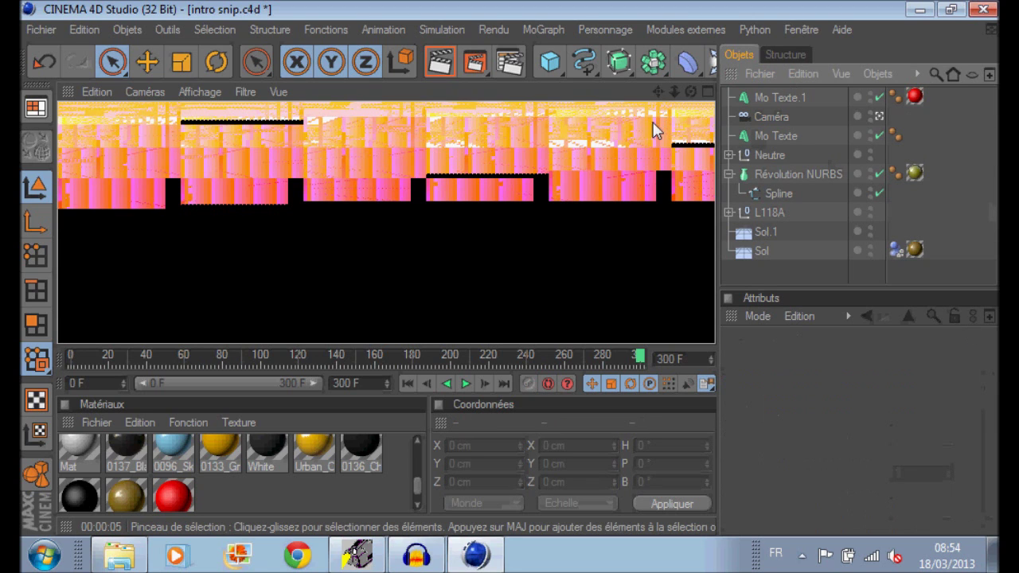
pyautogui.press('Escape')
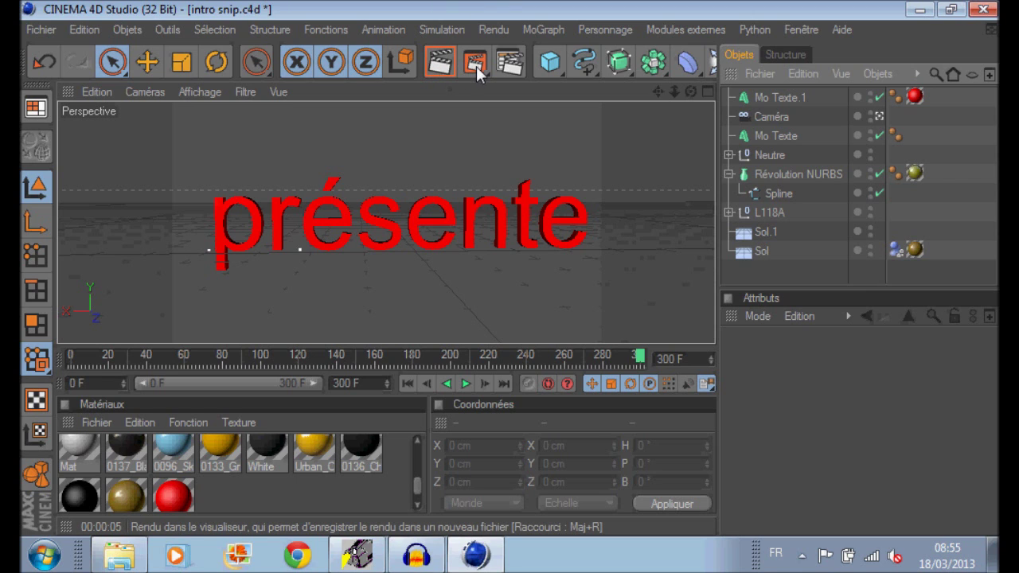
# Start rendering the full animation in the Picture Viewer (Visualiseur)
pyautogui.click(475, 64)
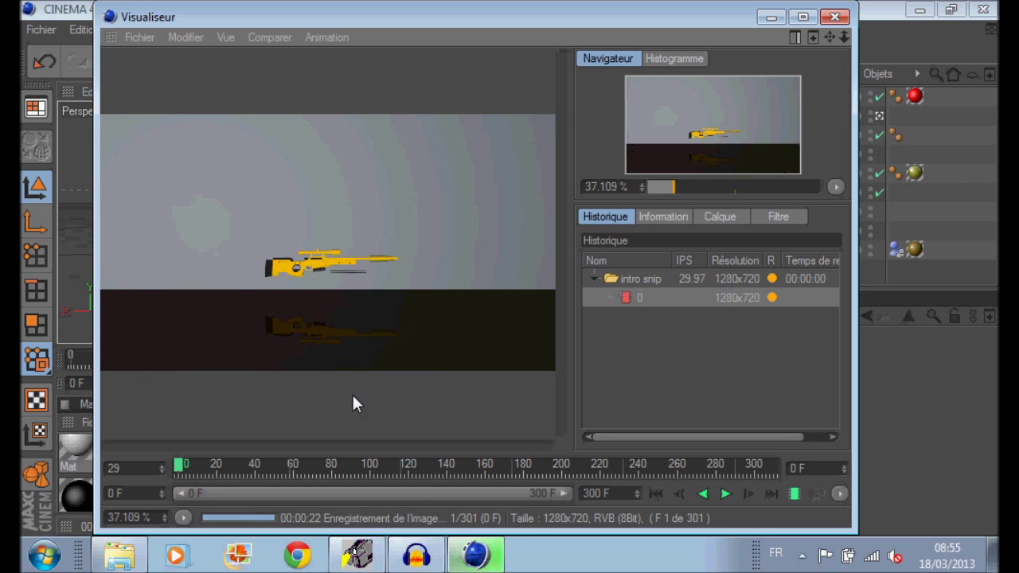
pyautogui.click(416, 555)
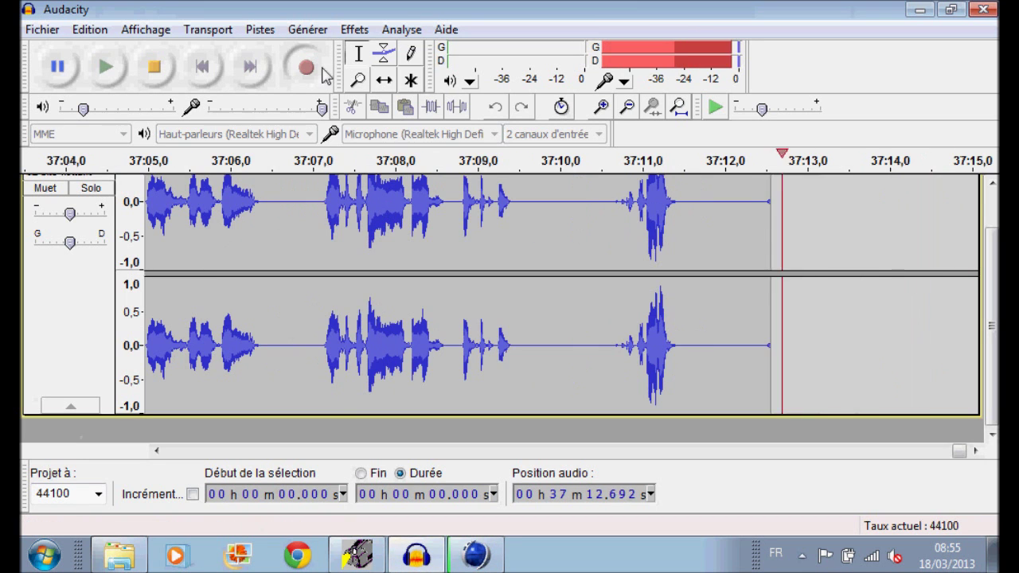
pyautogui.click(358, 555)
pyautogui.click(364, 363)
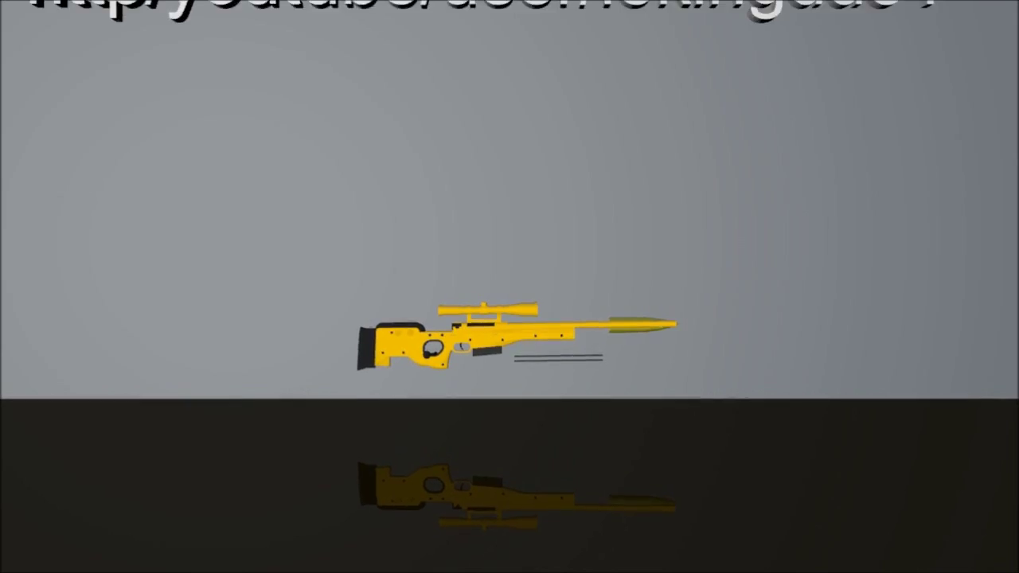